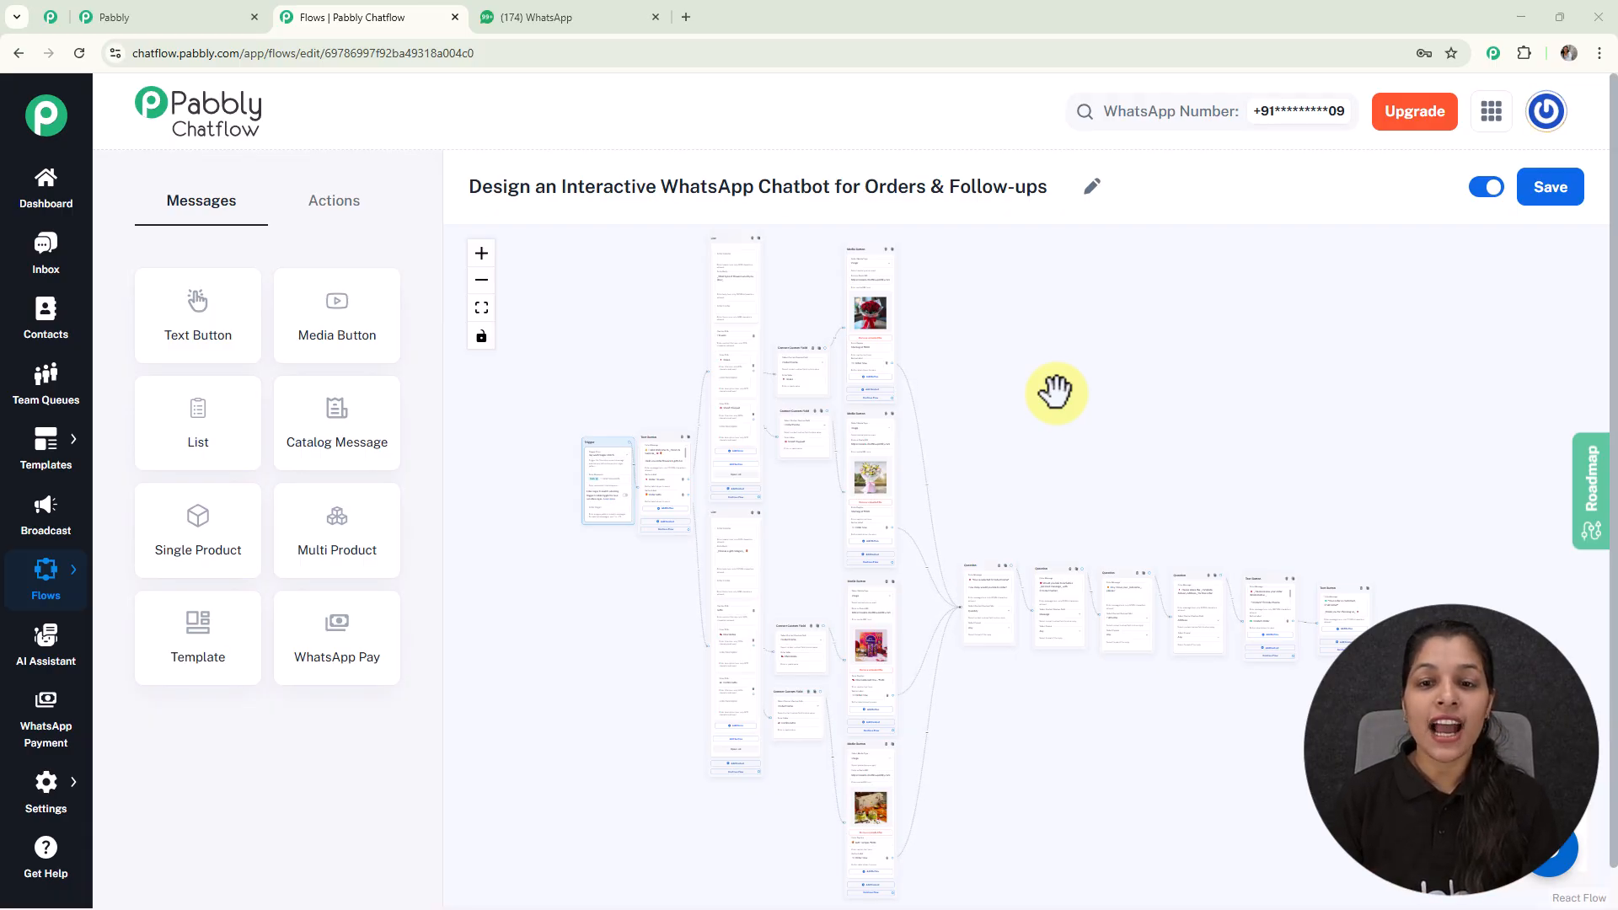
# Examine the order and follow-up chatbot flow, including its product image messages and the question steps that follow
pyautogui.scroll(2, 952, 436)
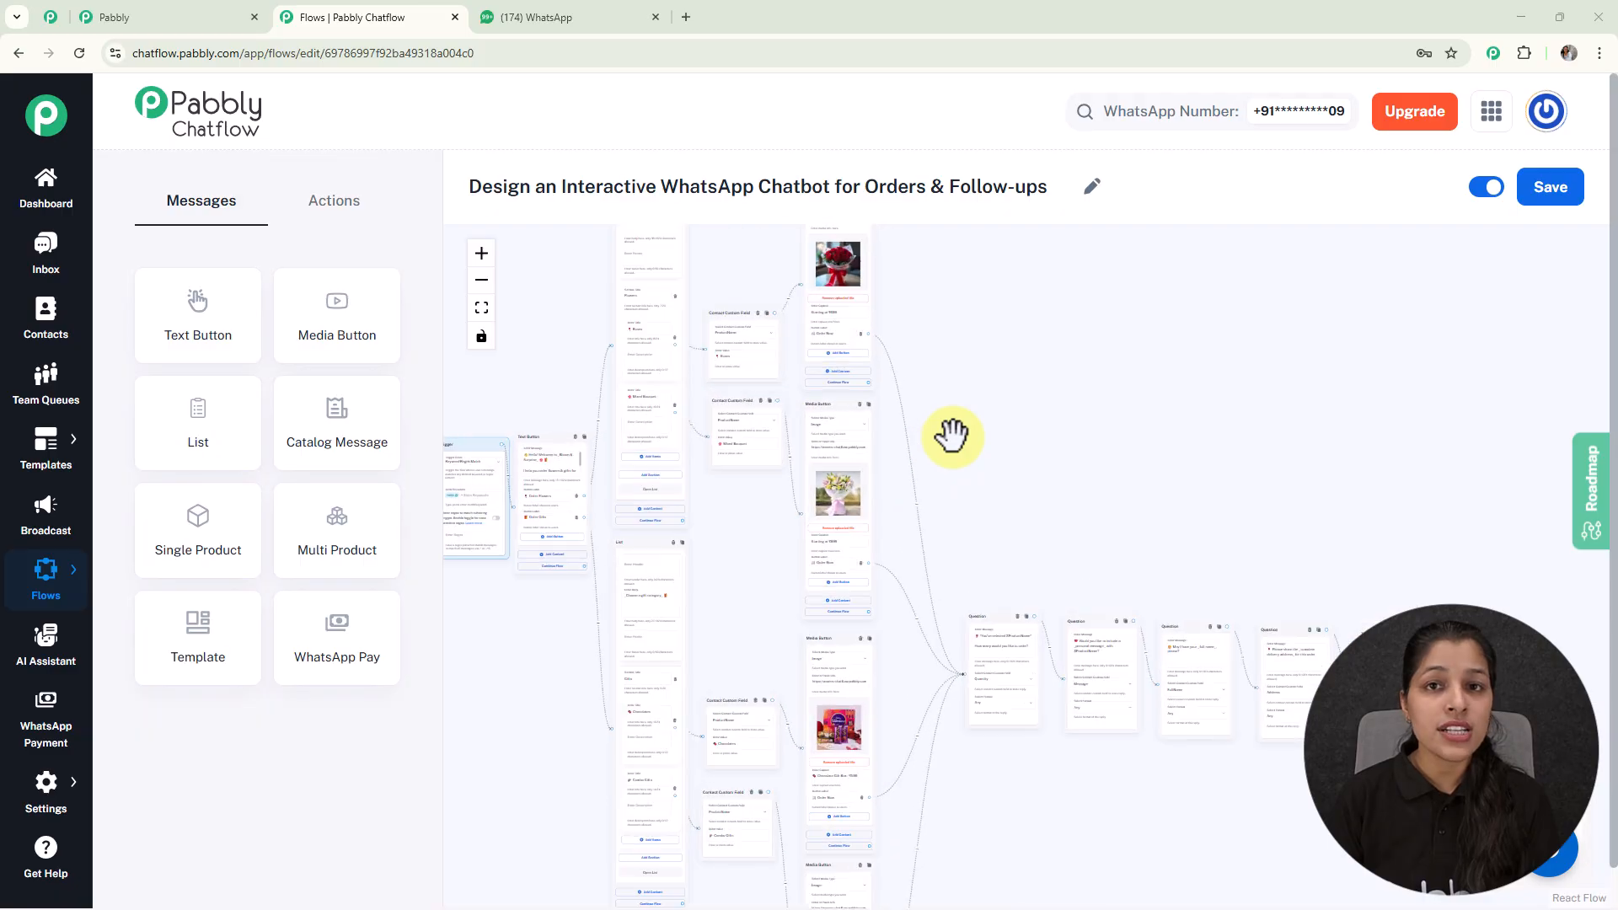
pyautogui.scroll(1, 952, 436)
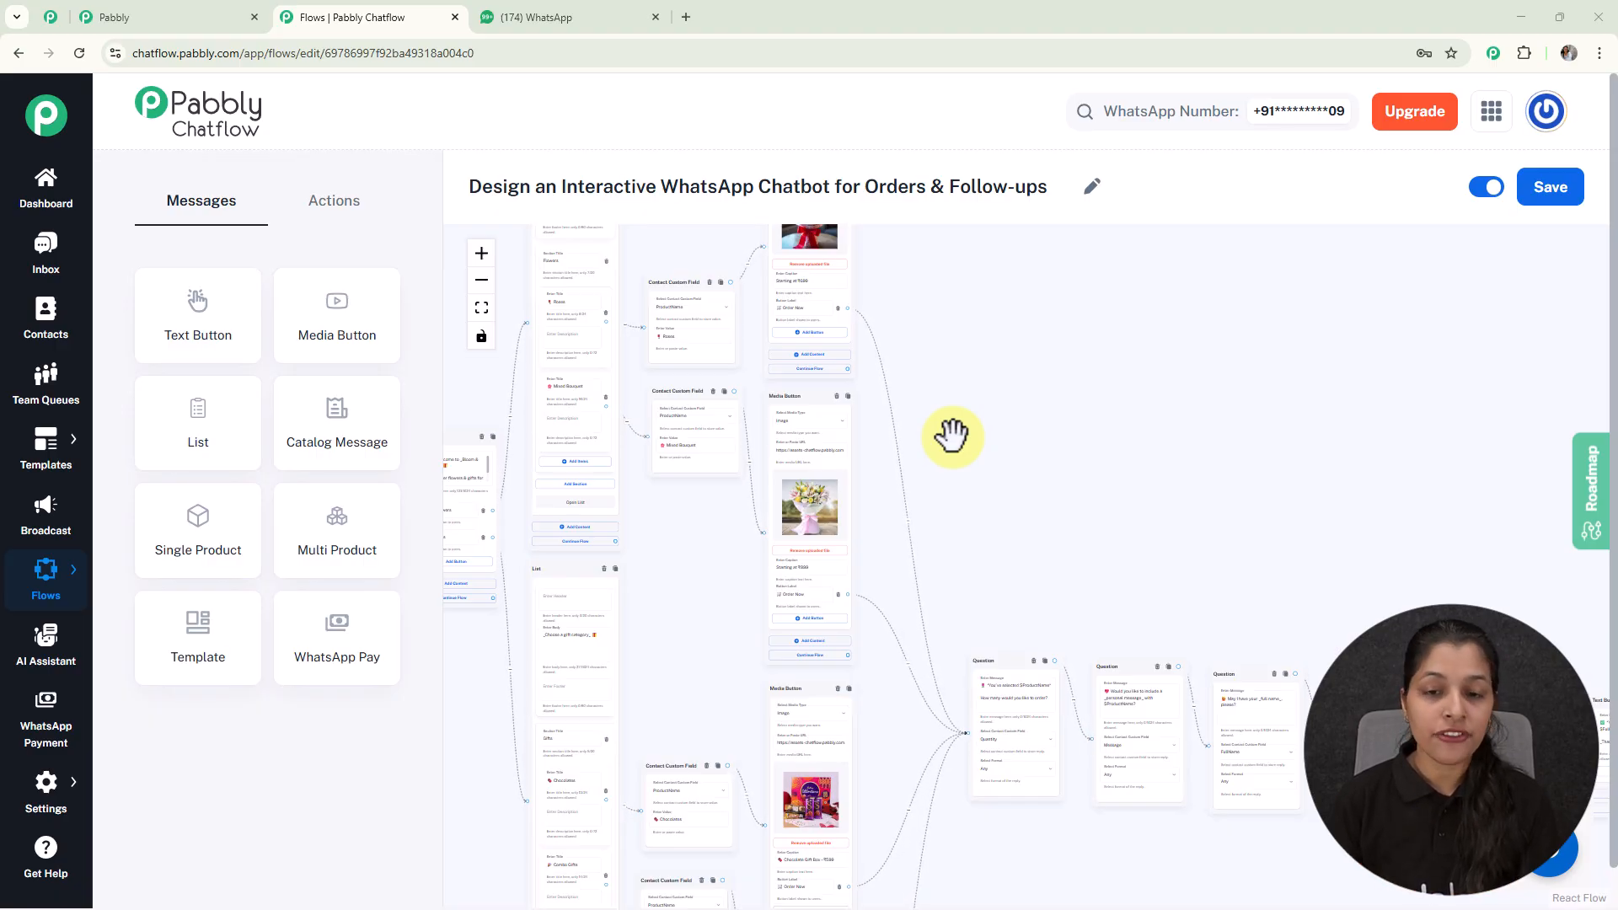
pyautogui.moveTo(1033, 427); pyautogui.dragTo(981, 203)
pyautogui.moveTo(950, 386); pyautogui.dragTo(1000, 267)
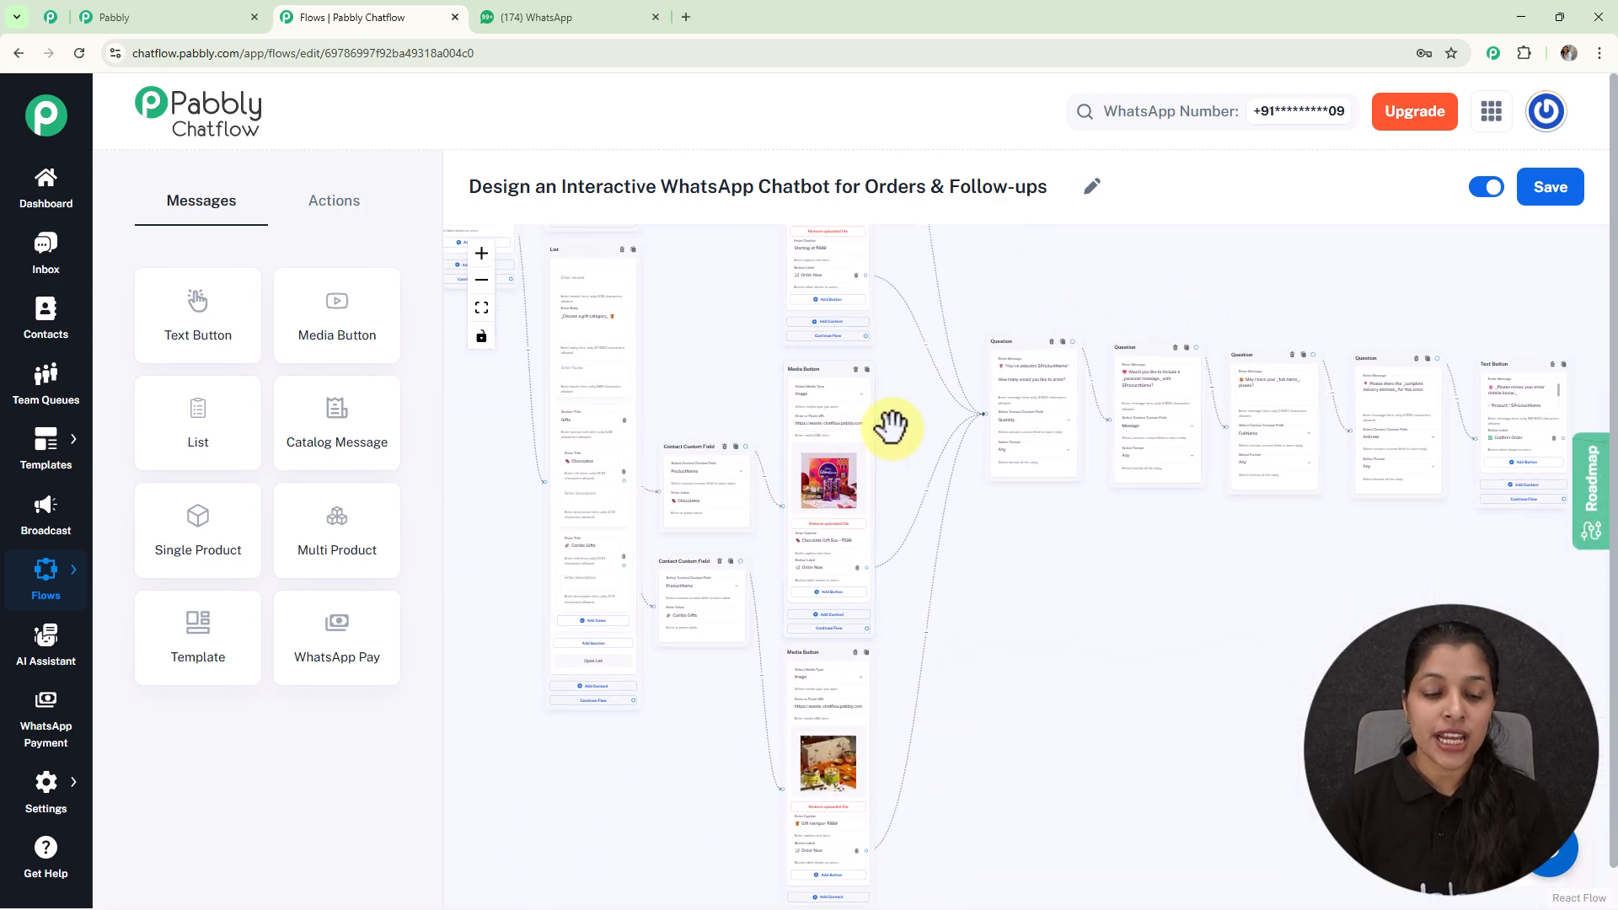
pyautogui.scroll(5, 891, 428)
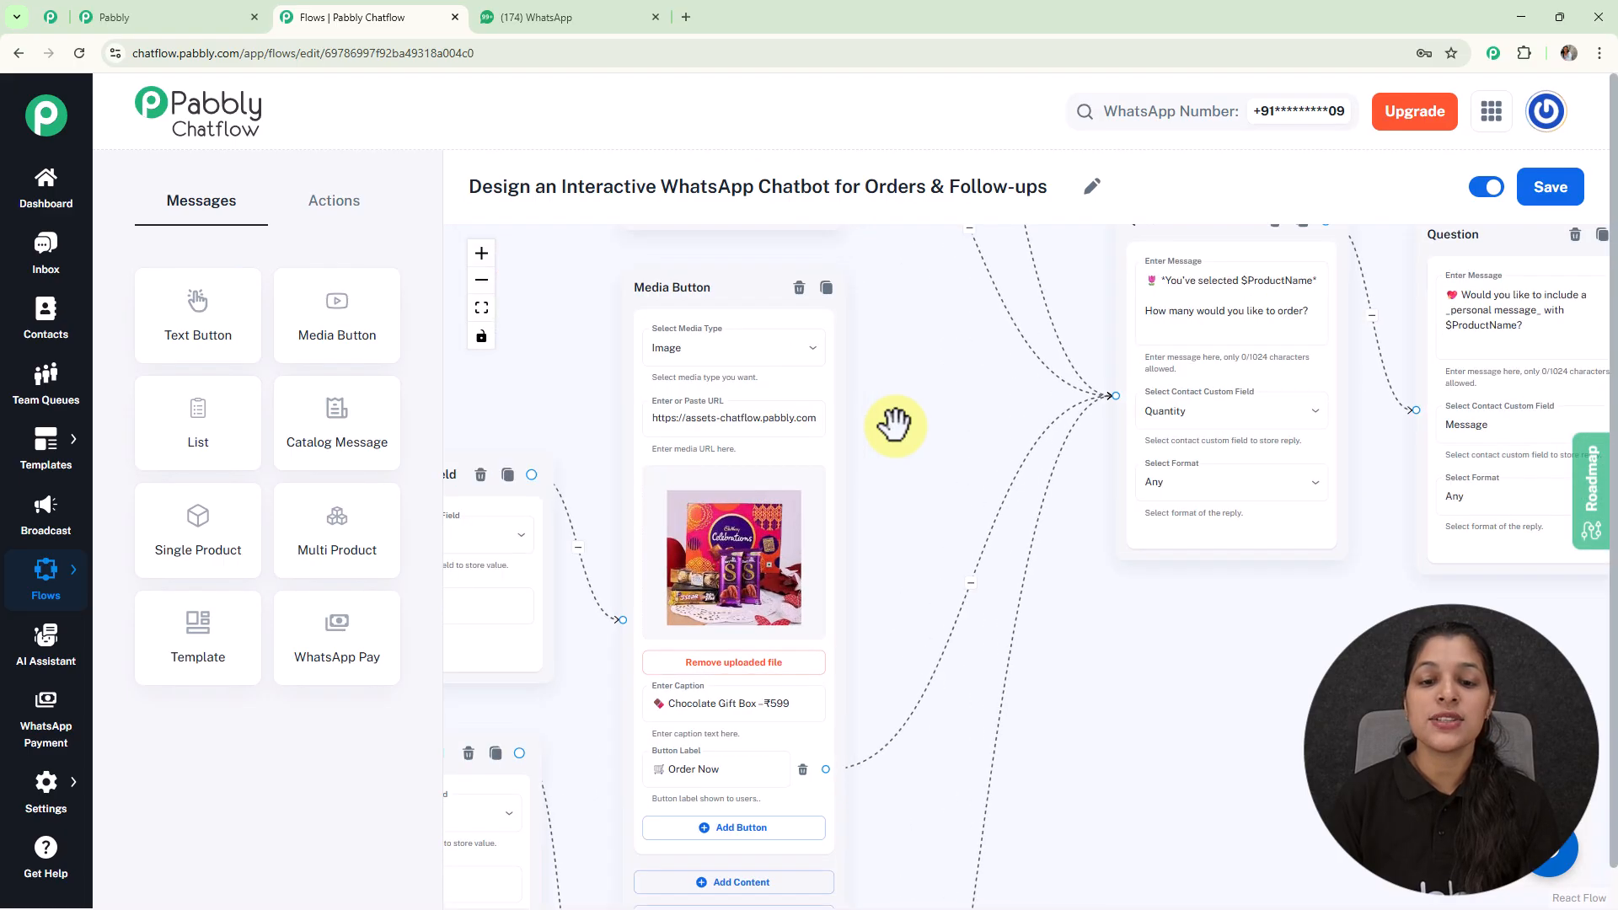
pyautogui.scroll(8, 895, 426)
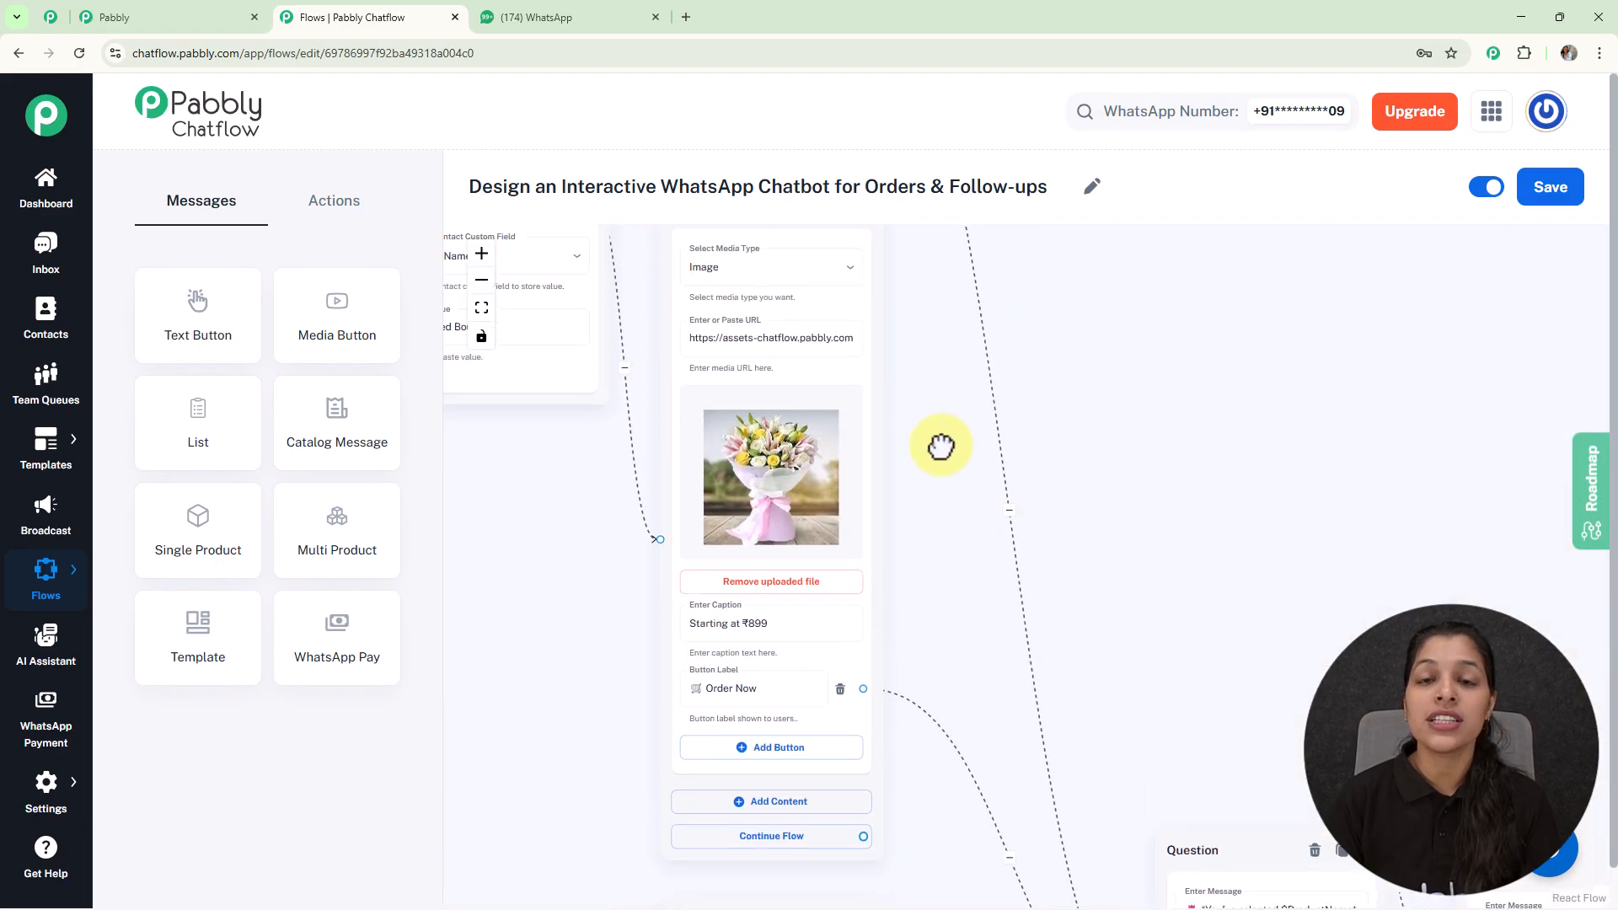
pyautogui.moveTo(940, 433); pyautogui.dragTo(950, 599)
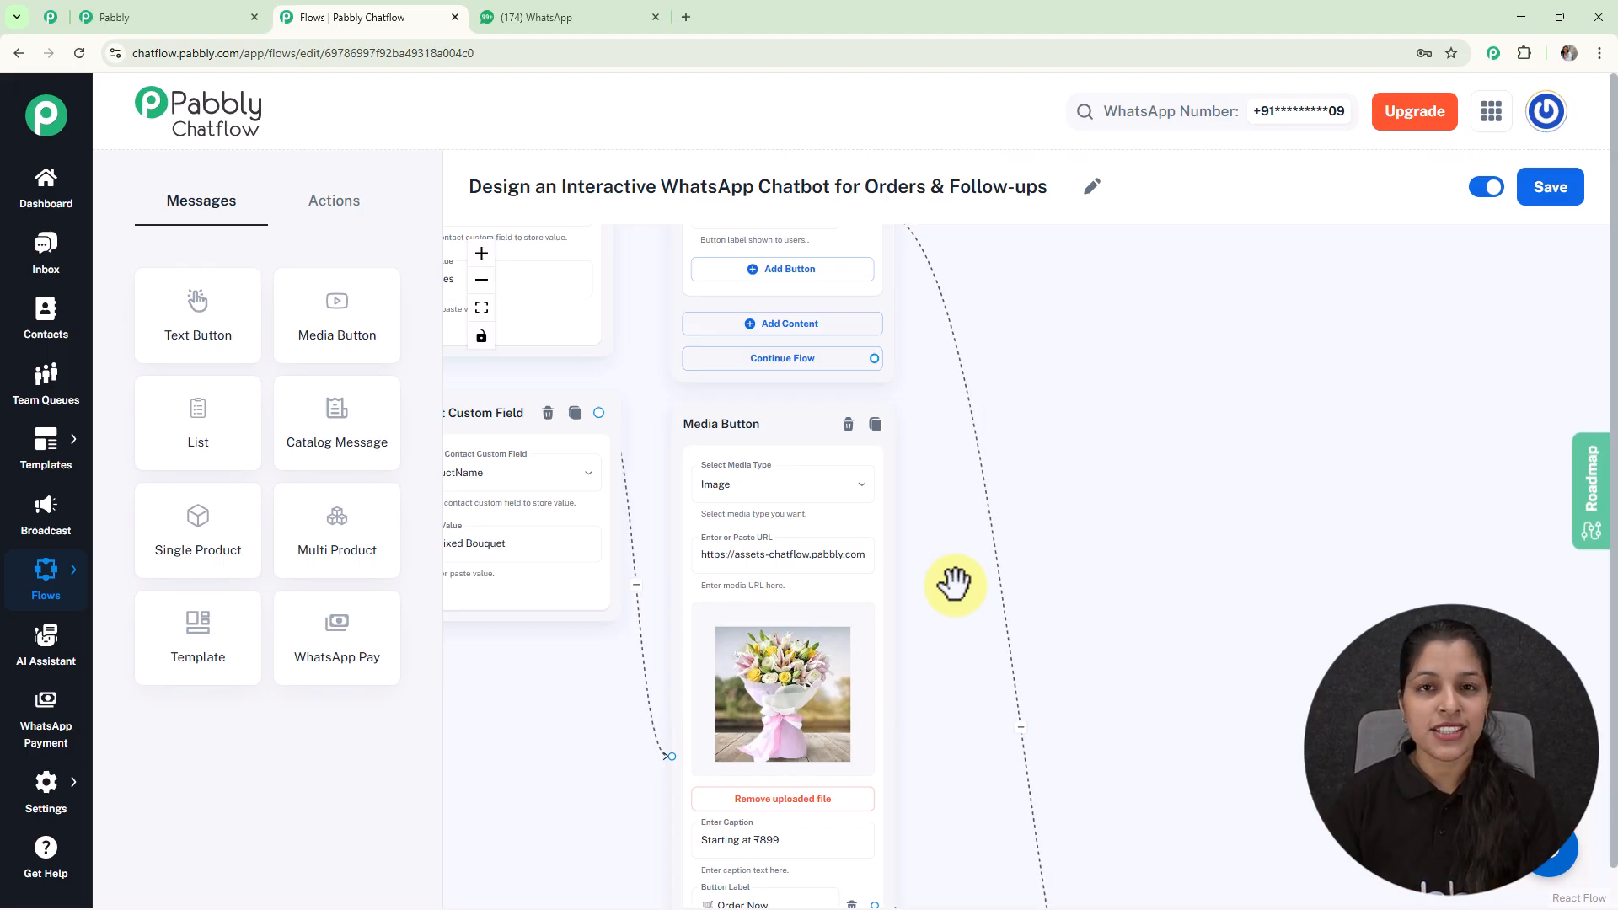
# Switch to the WhatsApp Web chat with My Test Number and send "Hello" to trigger the chatbot
pyautogui.click(514, 18)
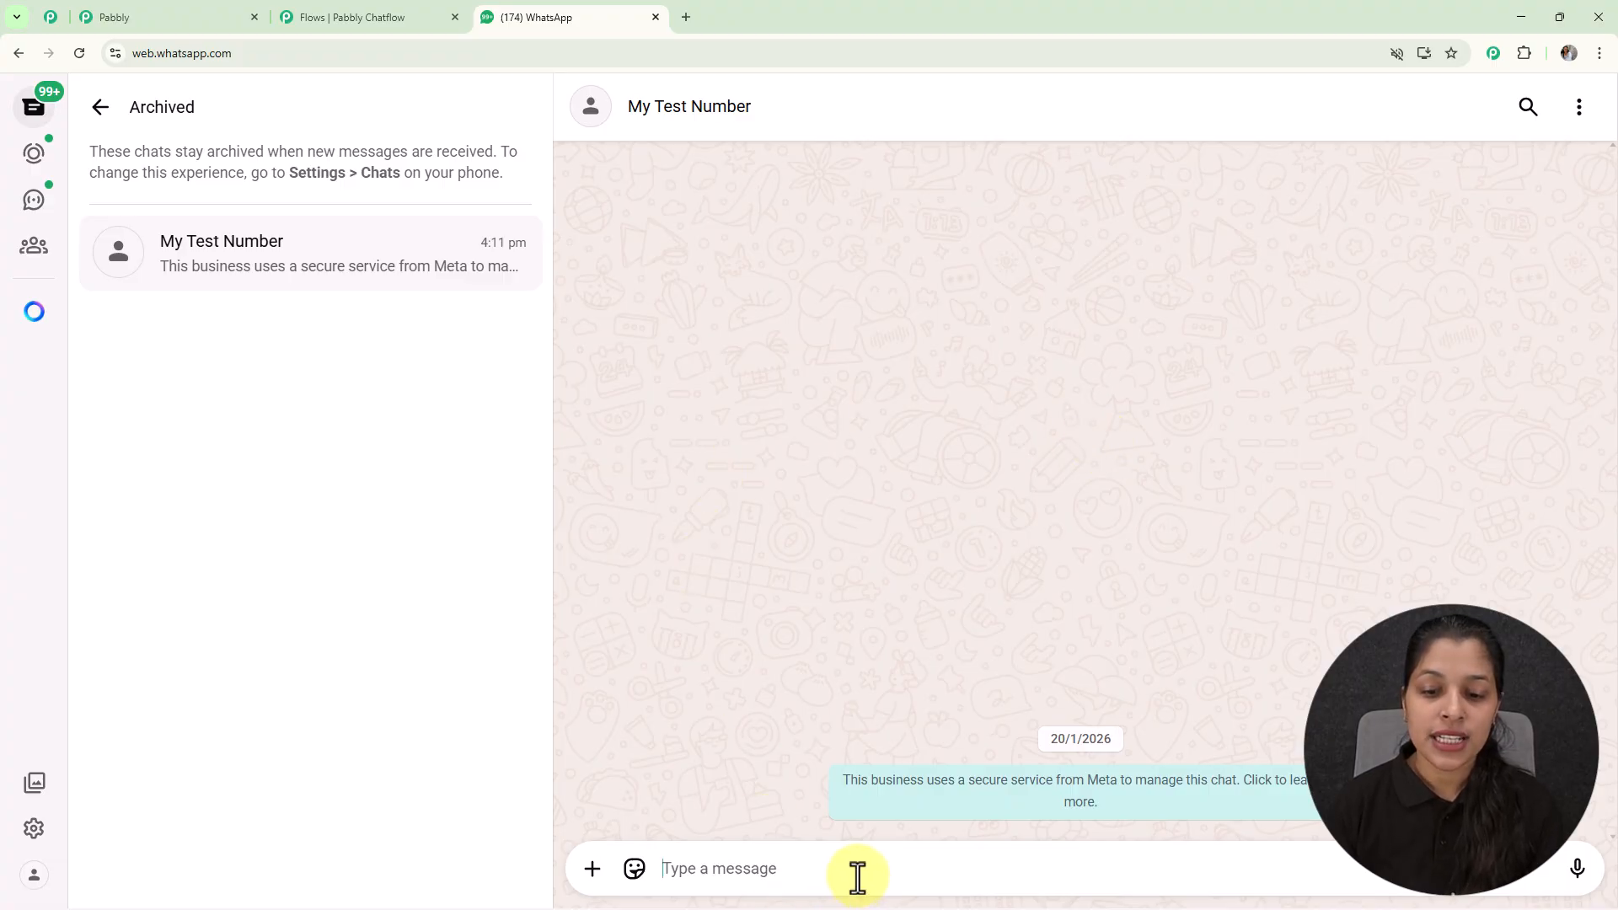
pyautogui.write('Hel')
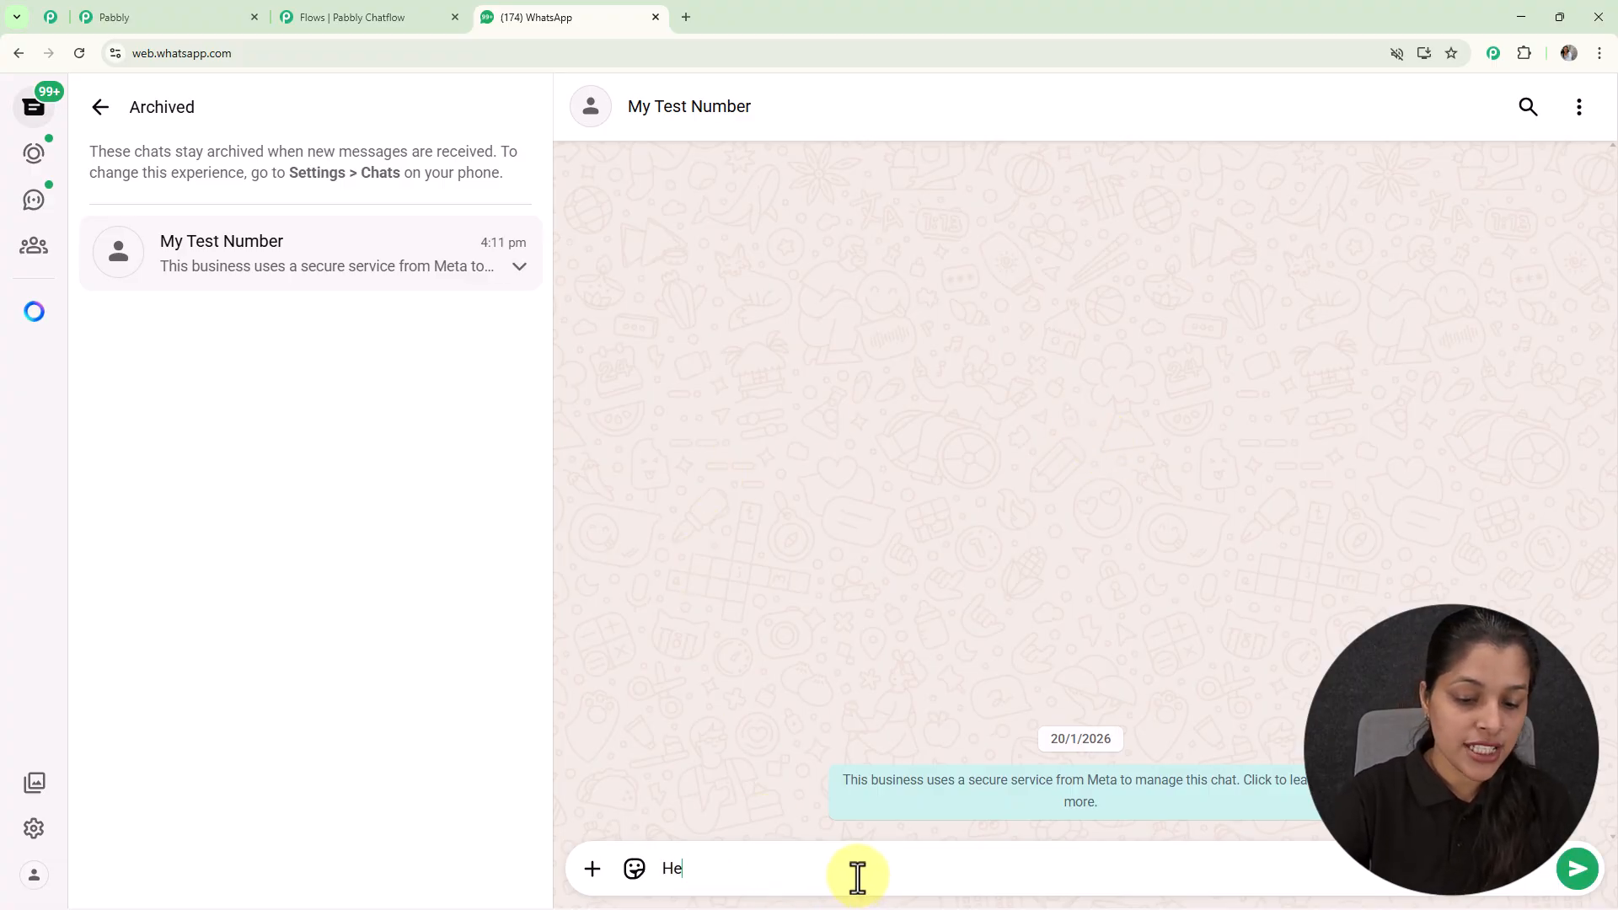
pyautogui.write('lo')
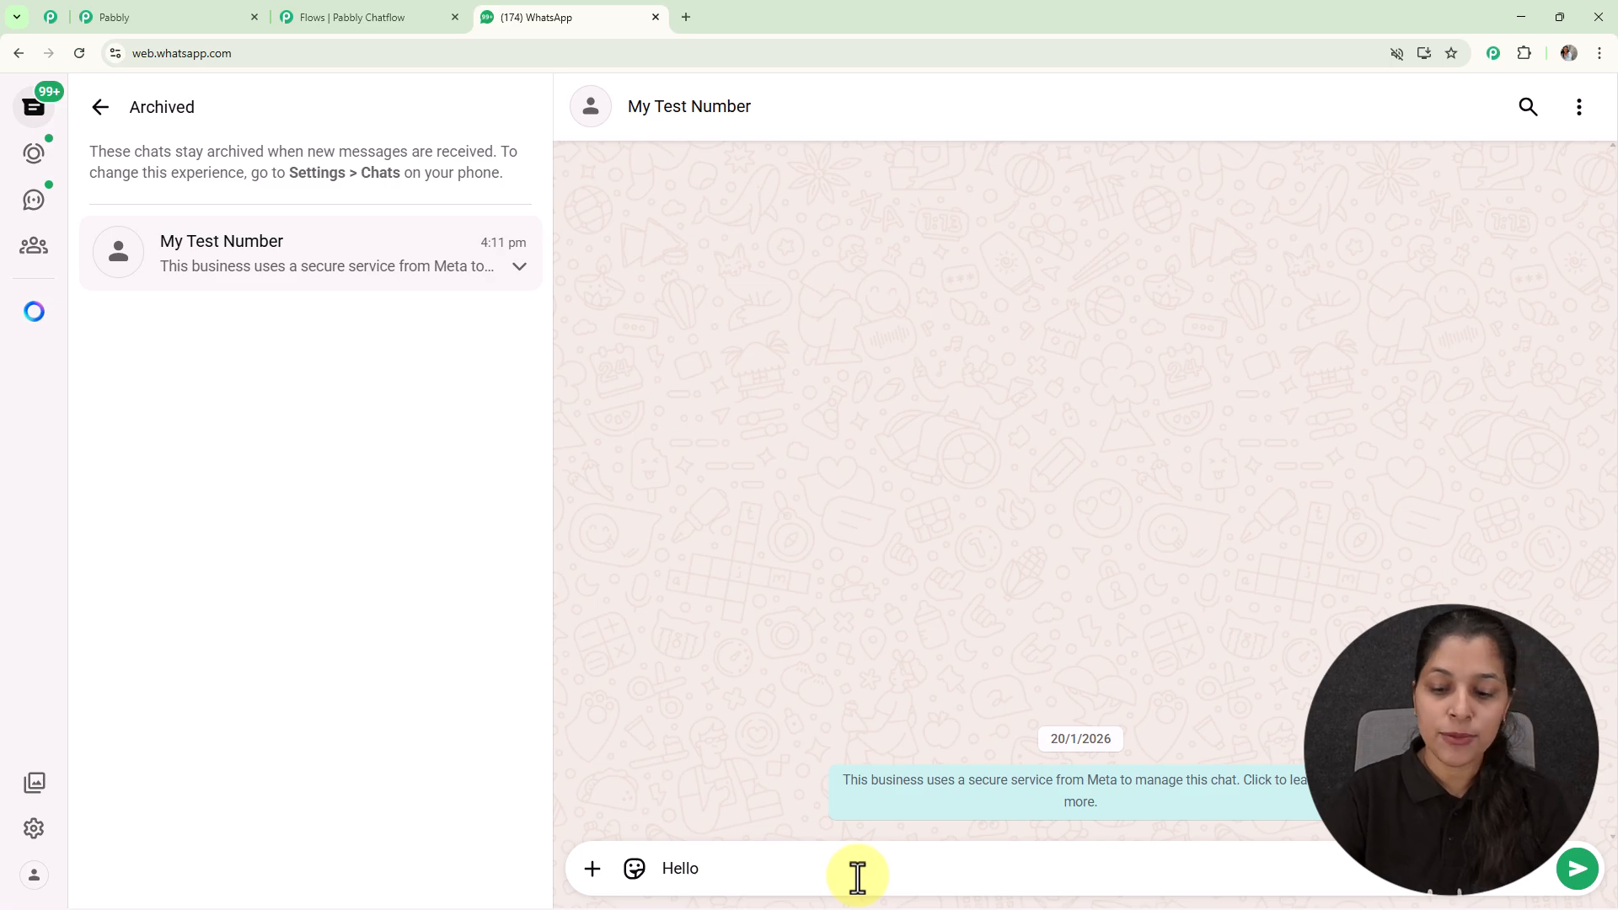
pyautogui.press('Return')
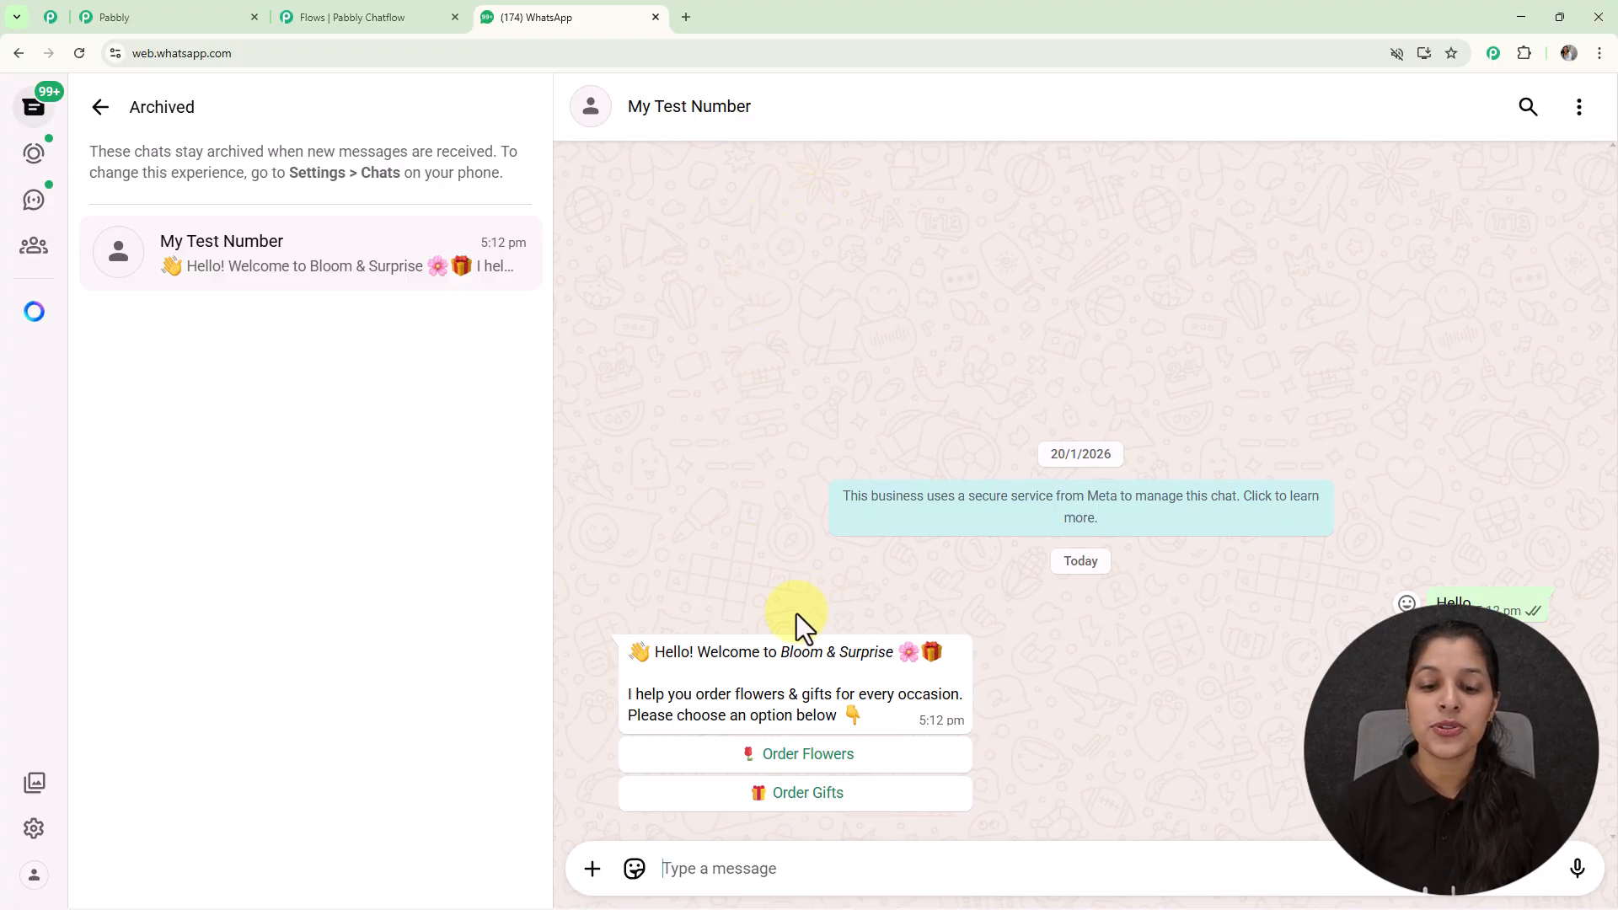
# Choose Order Flowers in the chatbot's welcome message and send Roses as the flower type
pyautogui.click(808, 759)
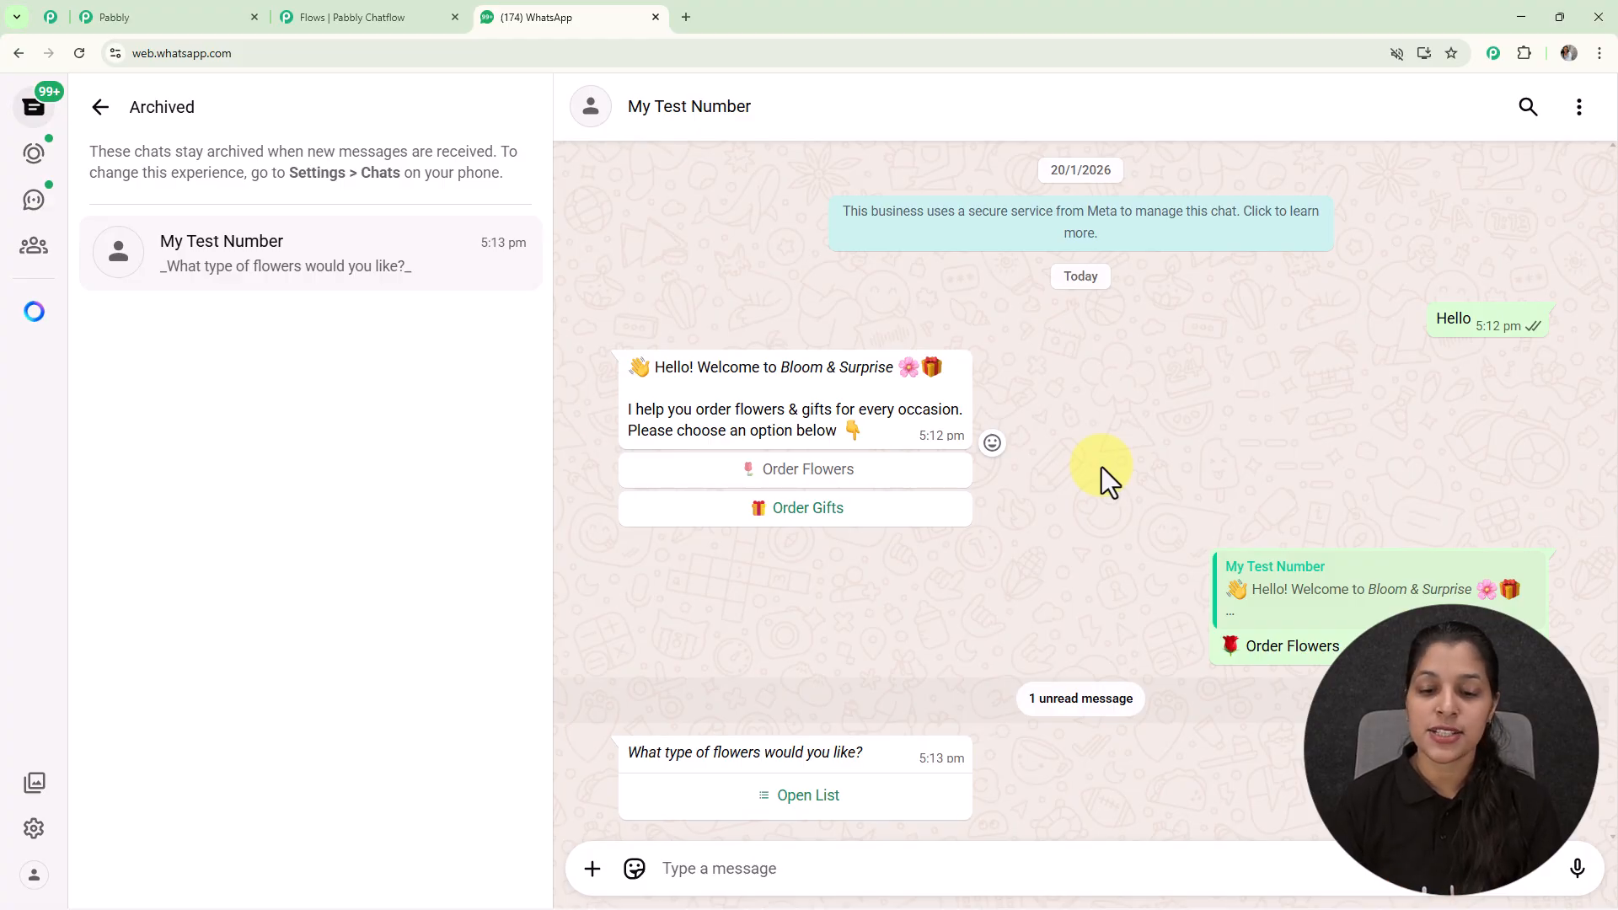
pyautogui.click(822, 796)
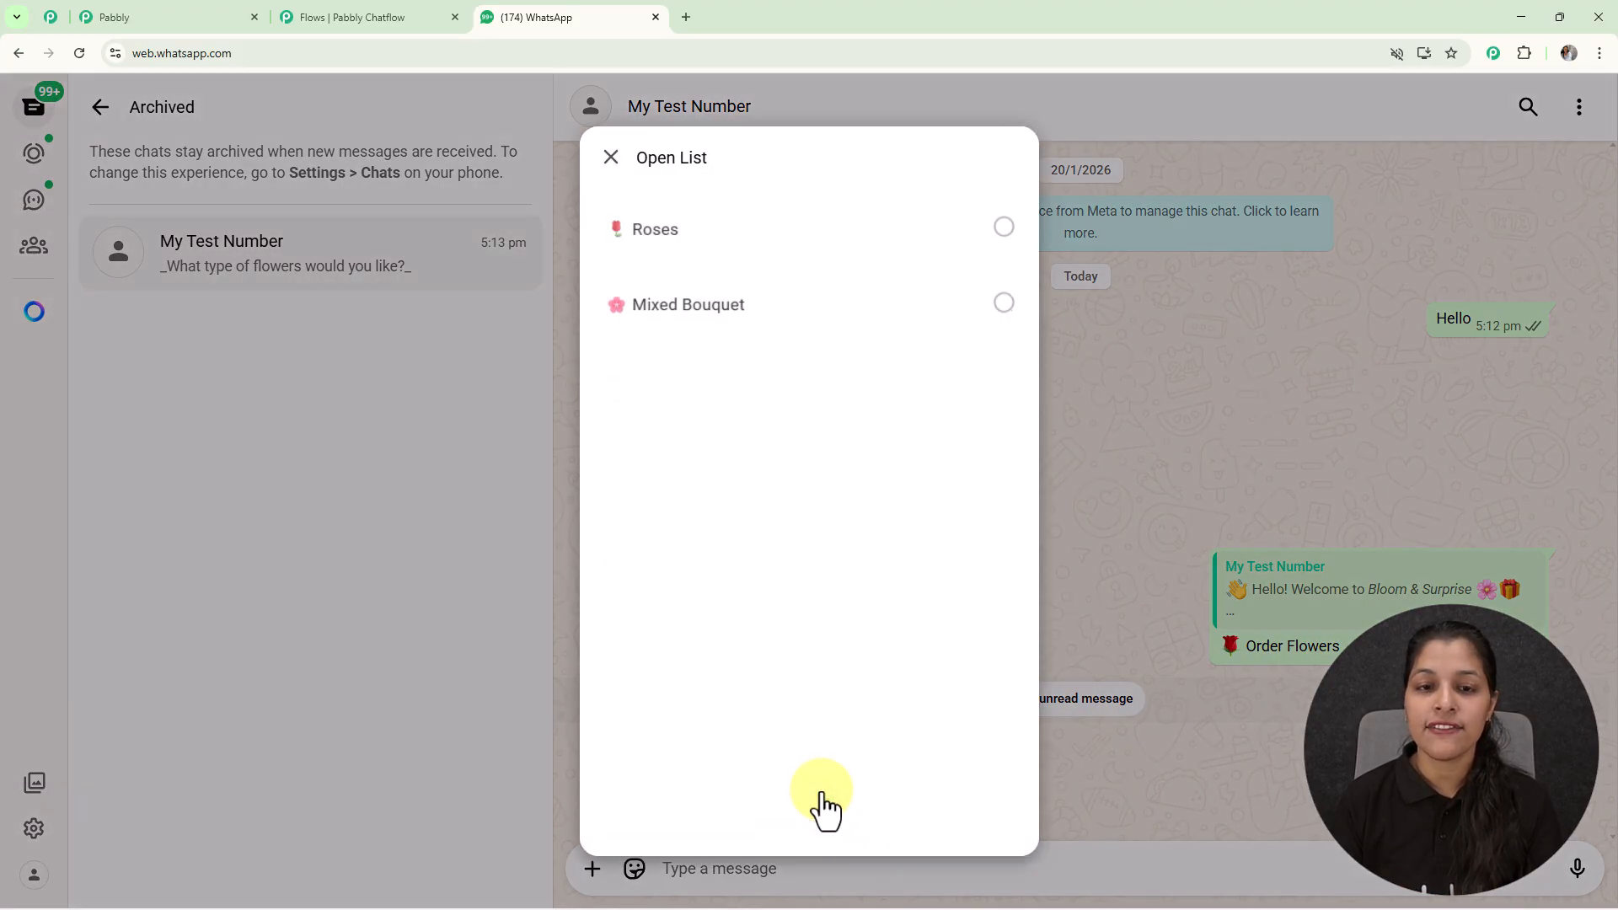
pyautogui.click(801, 251)
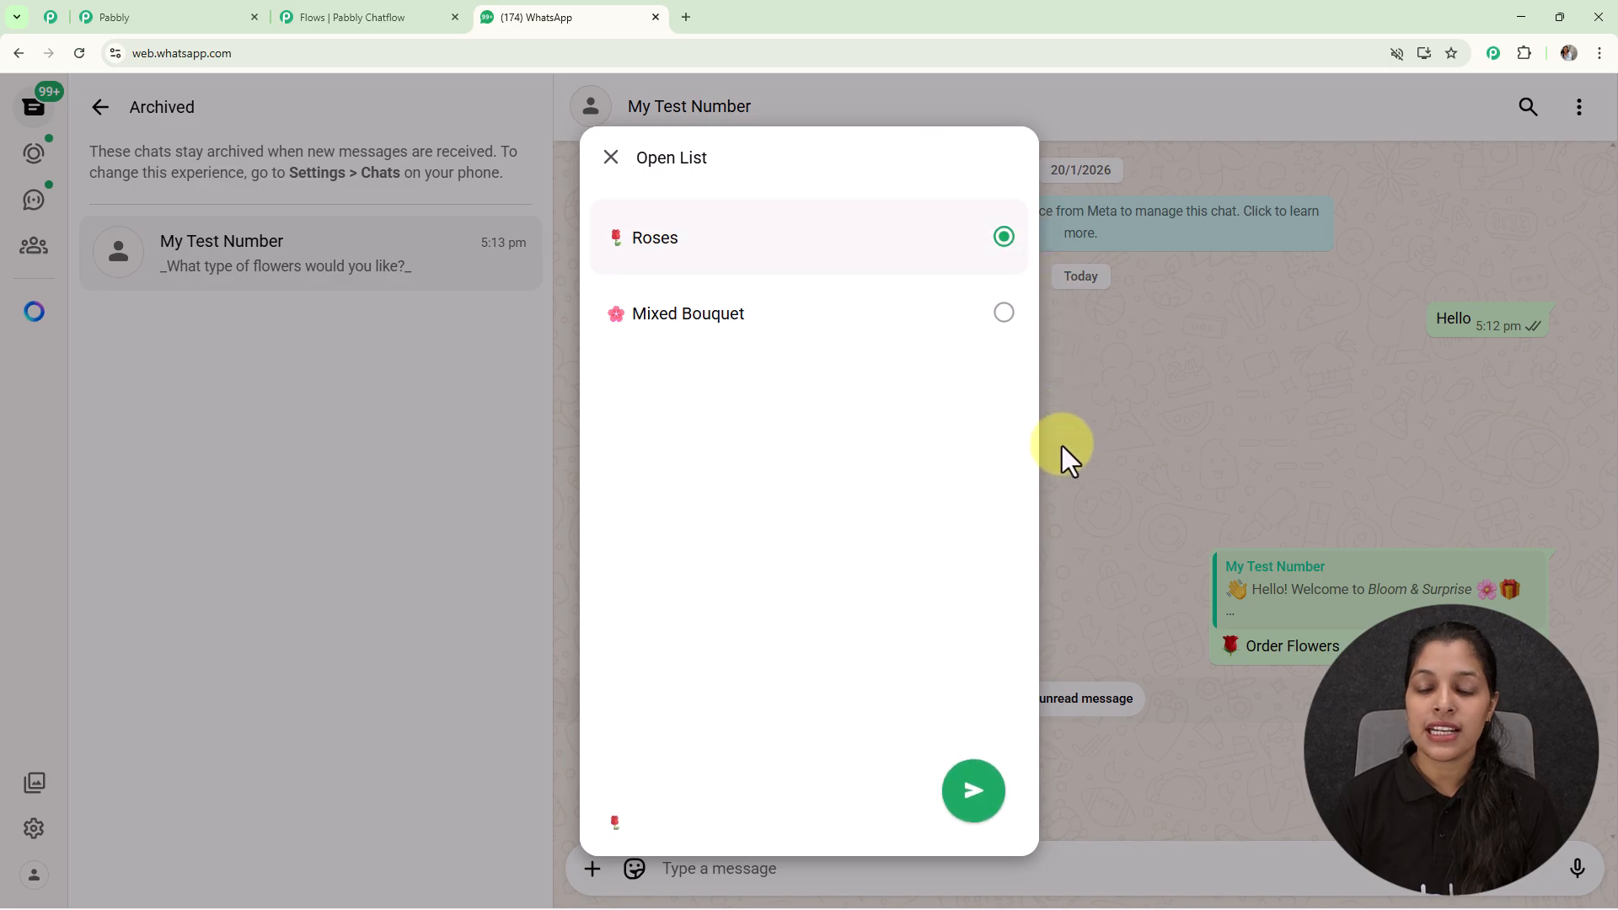
pyautogui.click(971, 792)
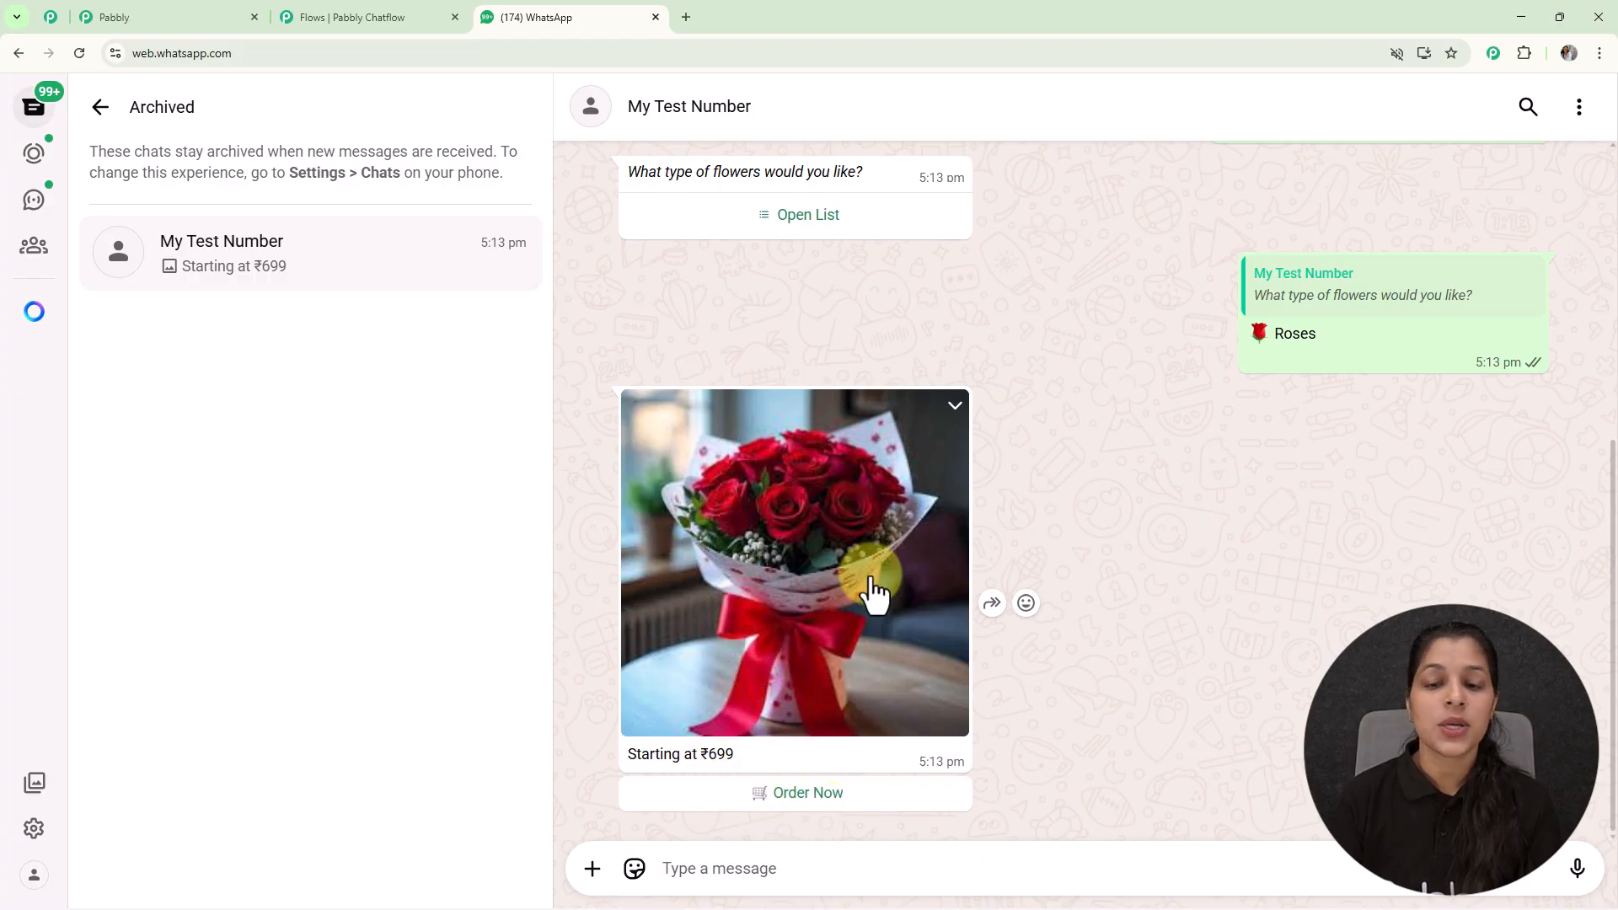
# Return to the chatbot's welcome message, choose Order Gifts, and send Combo Gifts as the gift category
pyautogui.scroll(6, 870, 580)
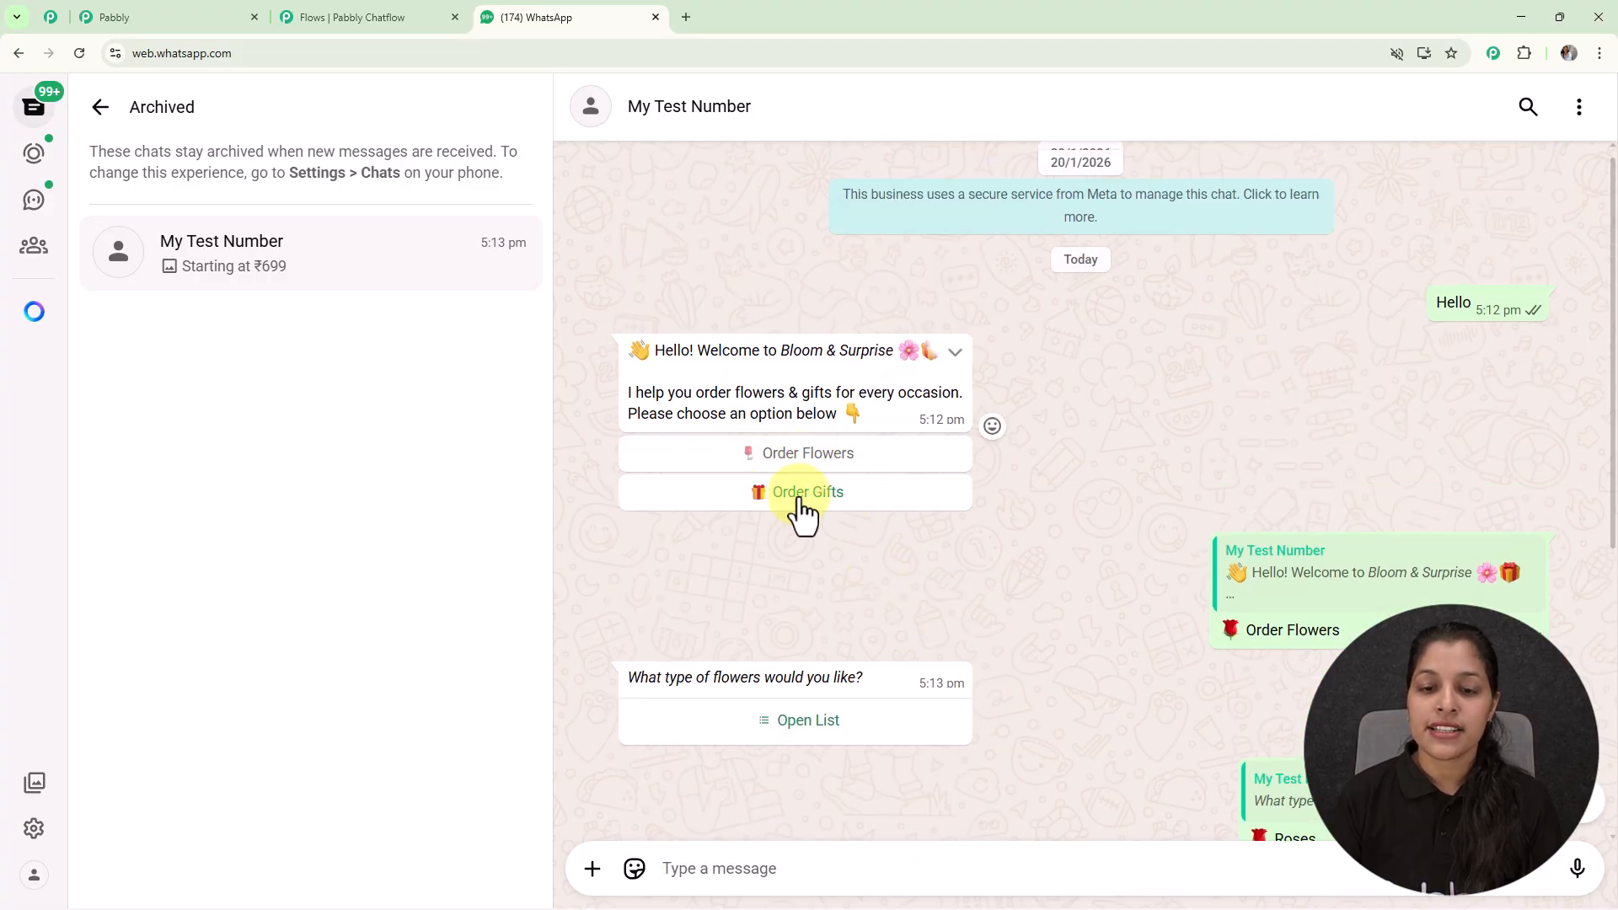
pyautogui.click(798, 495)
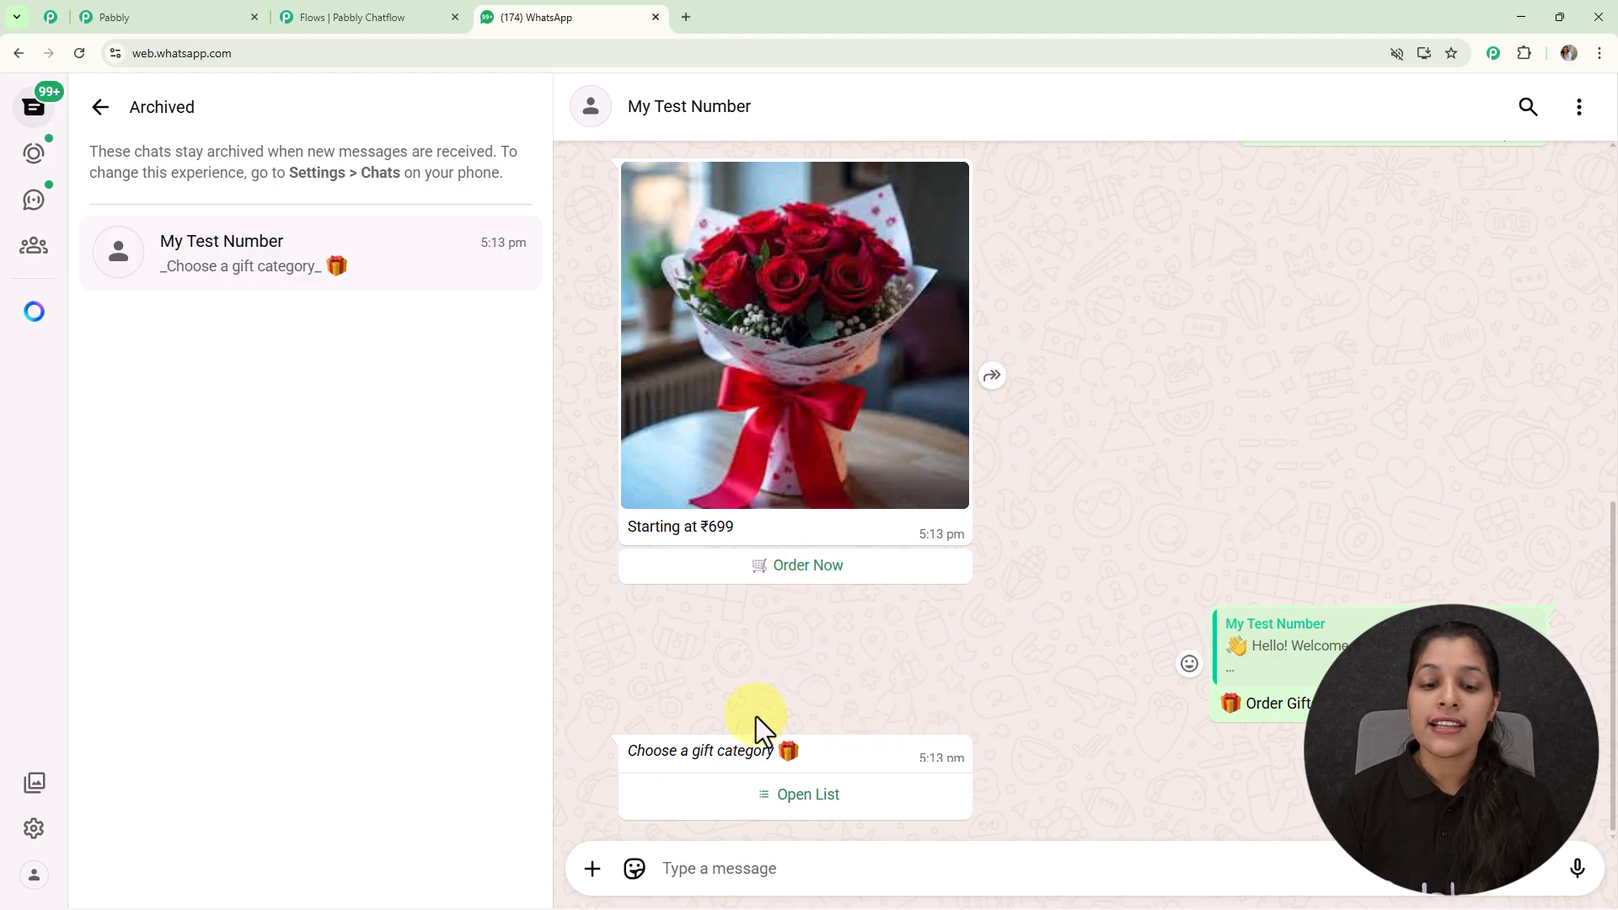
pyautogui.click(824, 796)
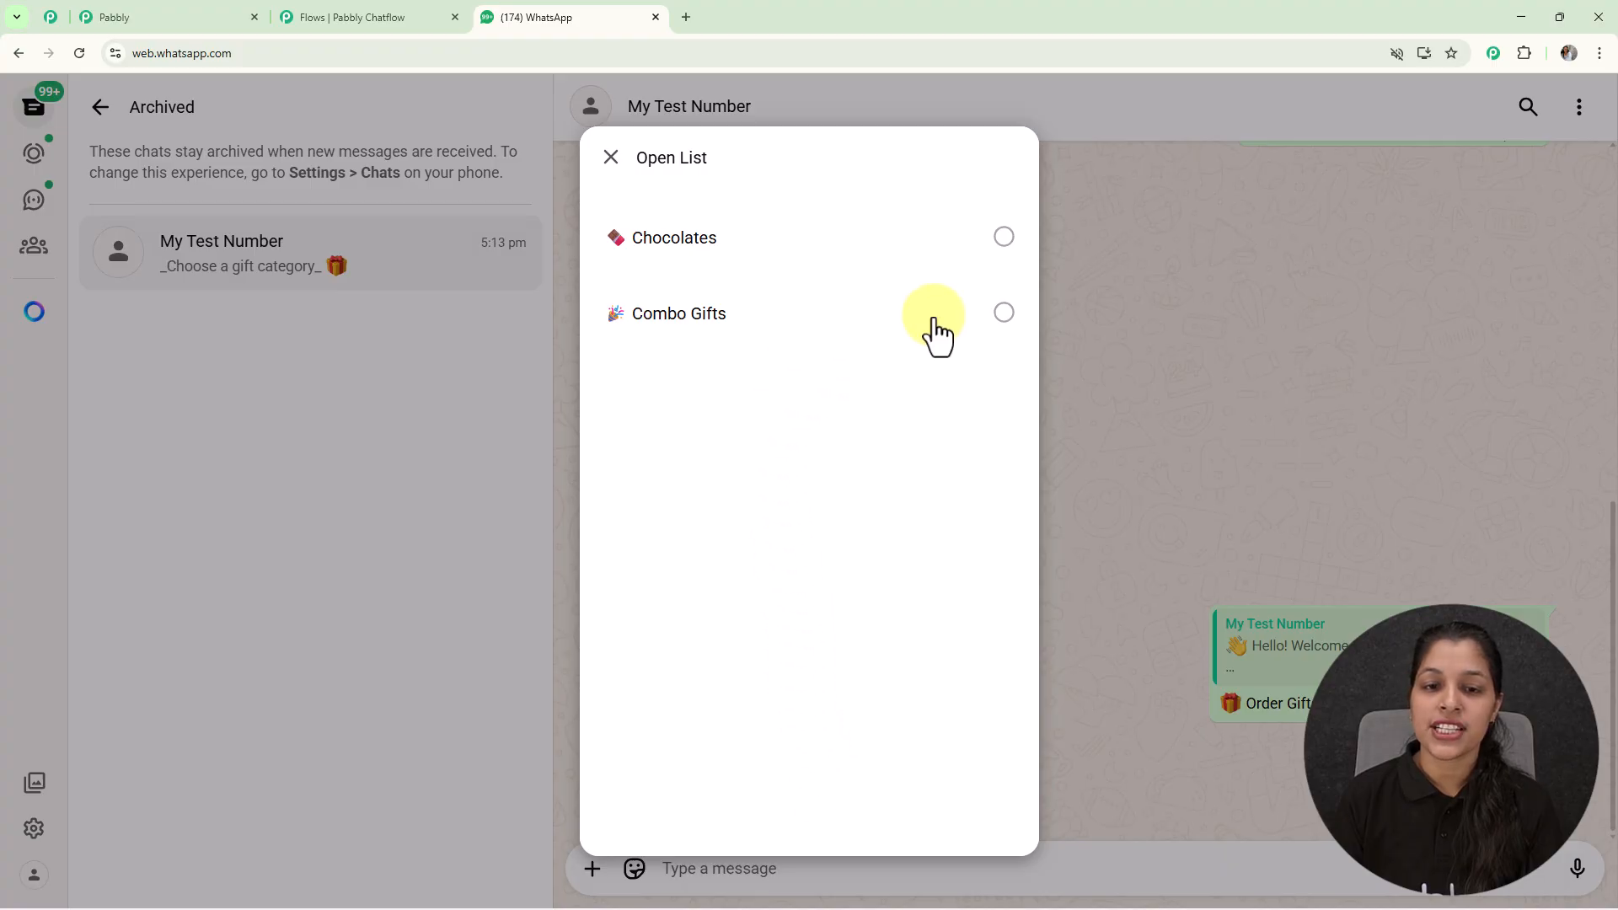
pyautogui.click(818, 337)
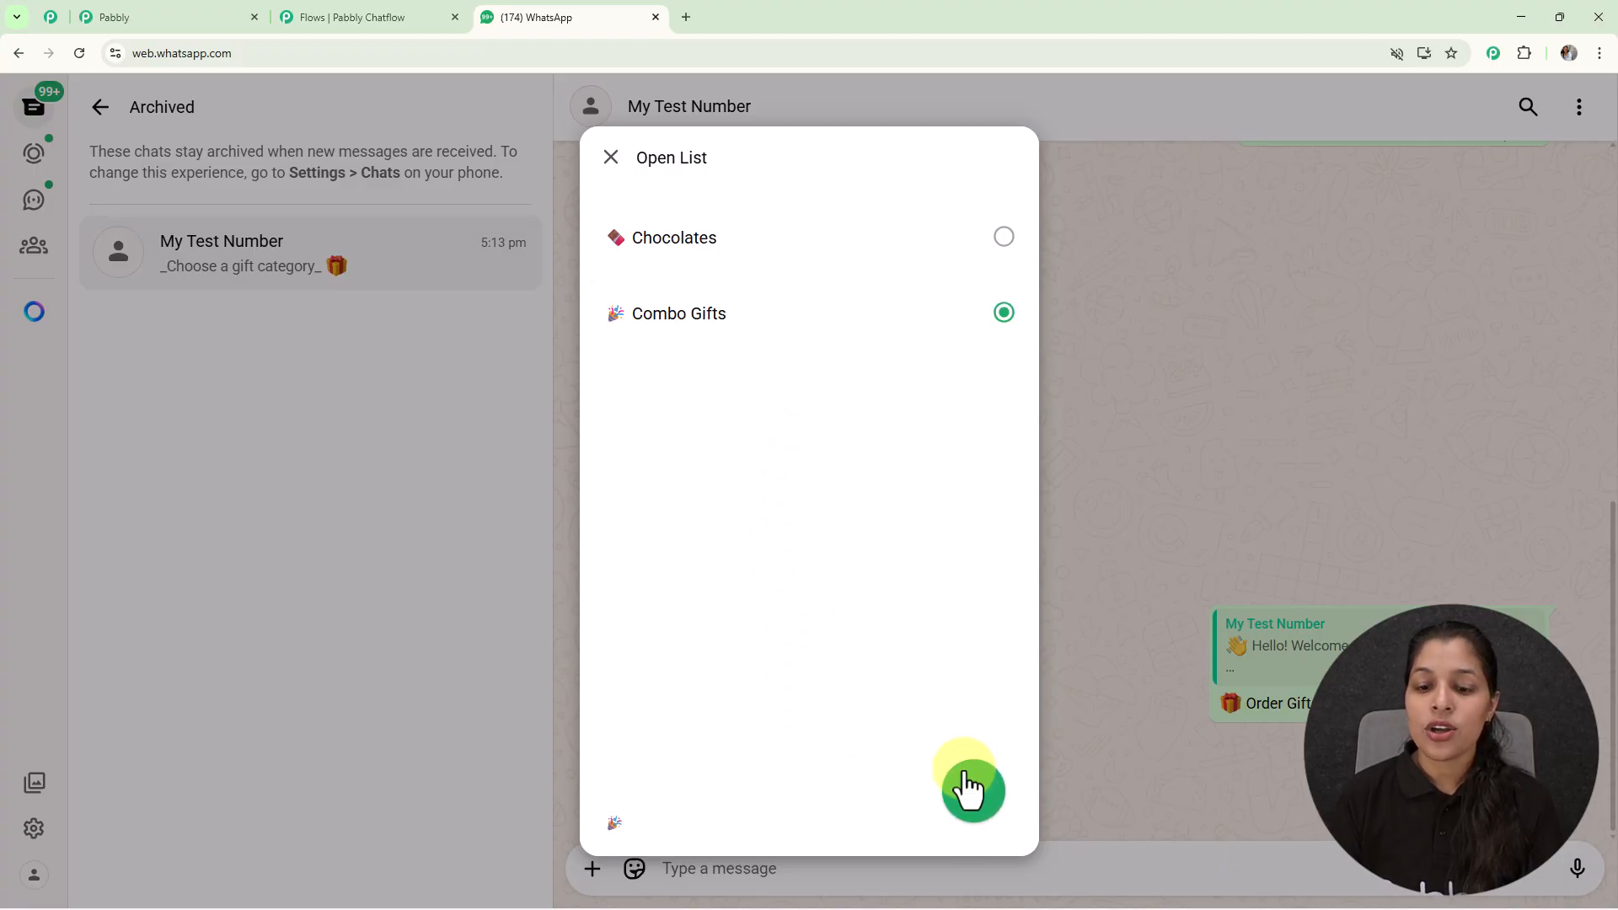
pyautogui.click(960, 800)
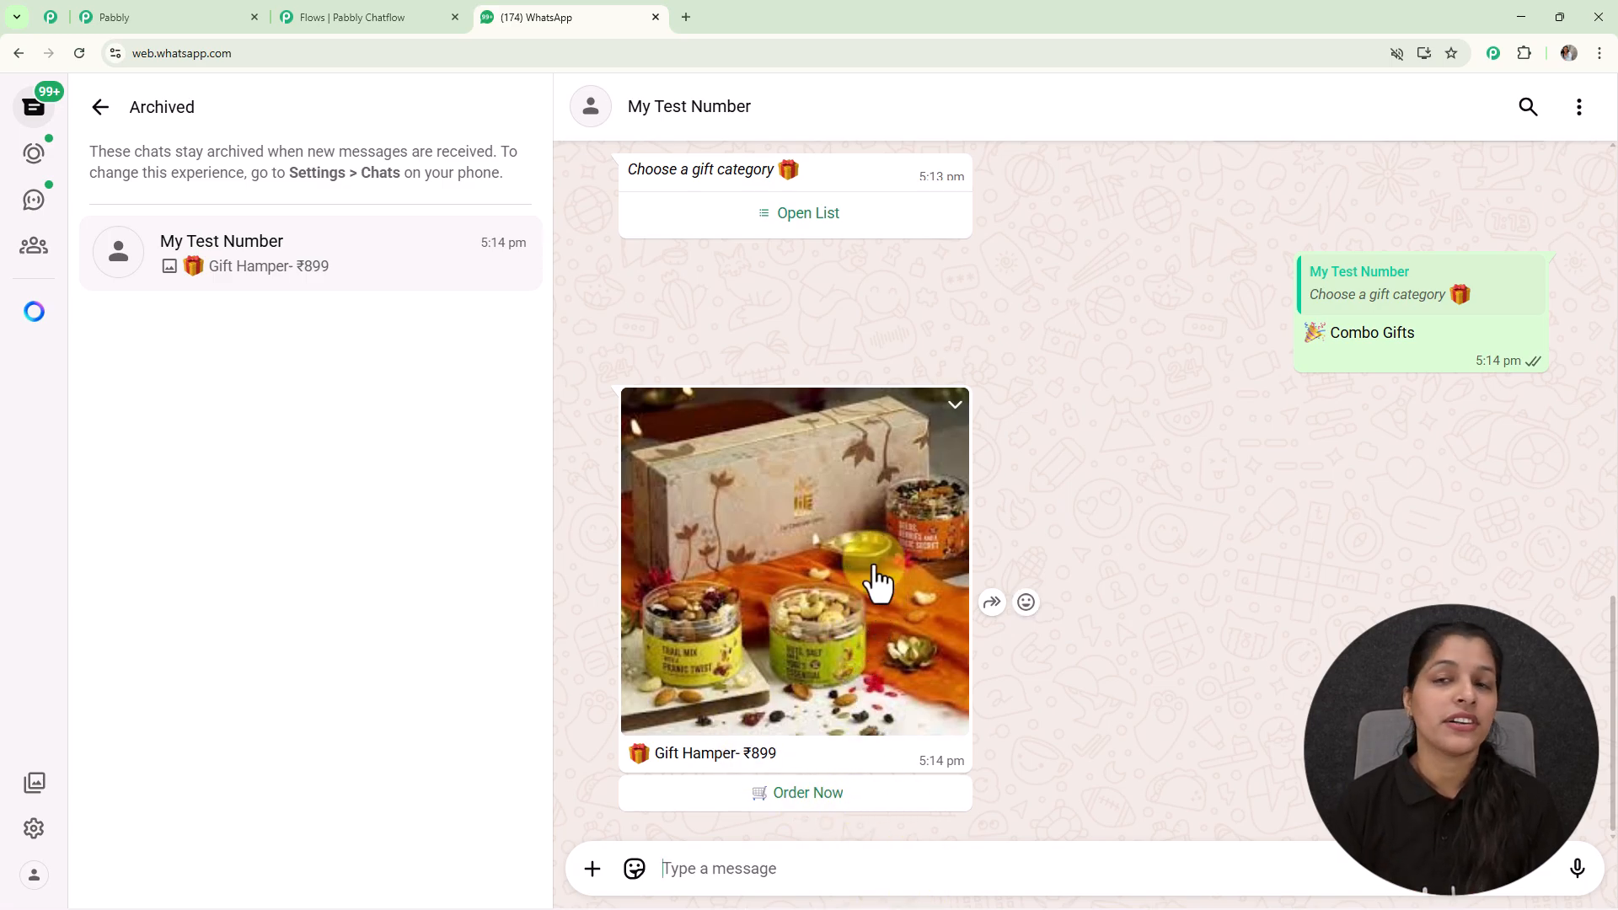
# Order the Gift Hamper, answering the chatbot with quantity 1 and the personal message "Happy Birthday"
pyautogui.click(848, 799)
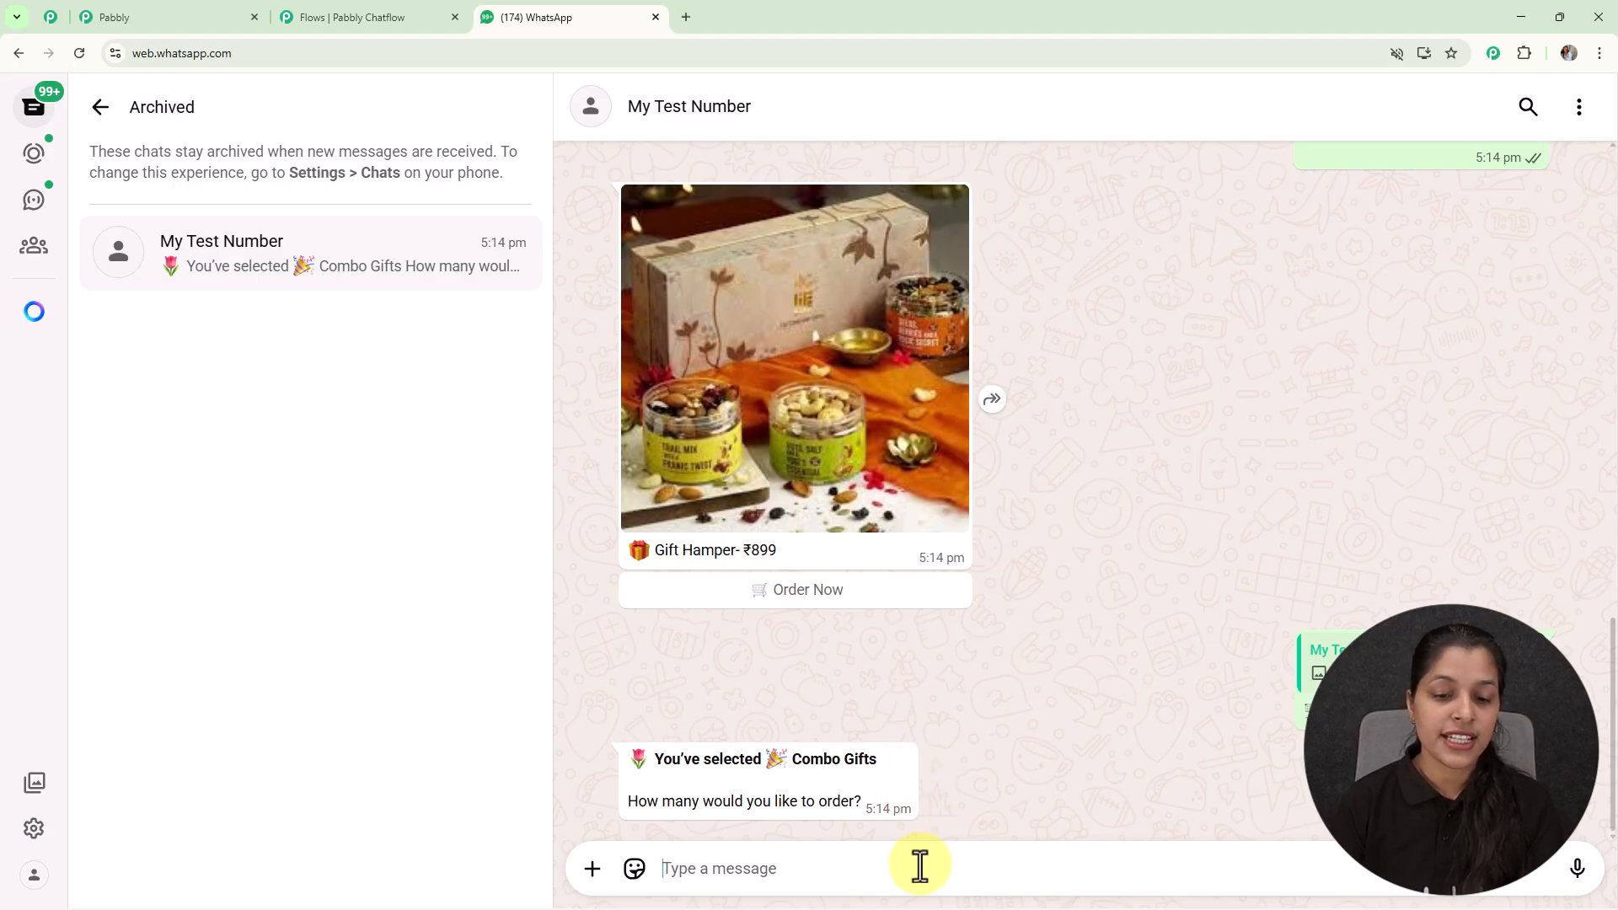
pyautogui.write('1')
pyautogui.press('Return')
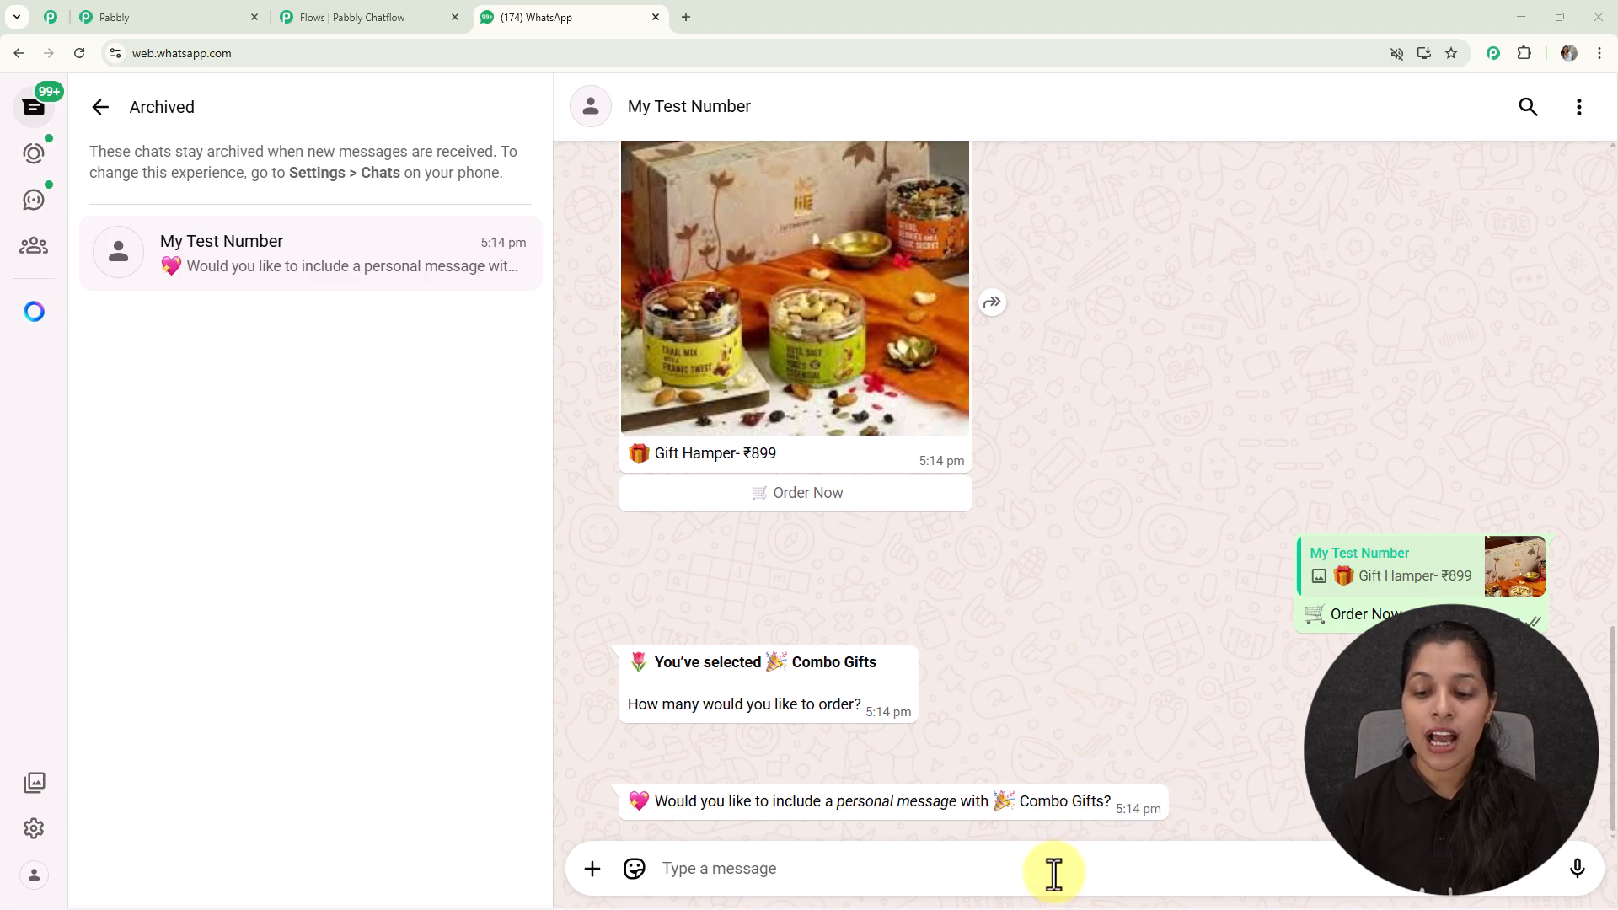
pyautogui.write('Happy Birthday!')
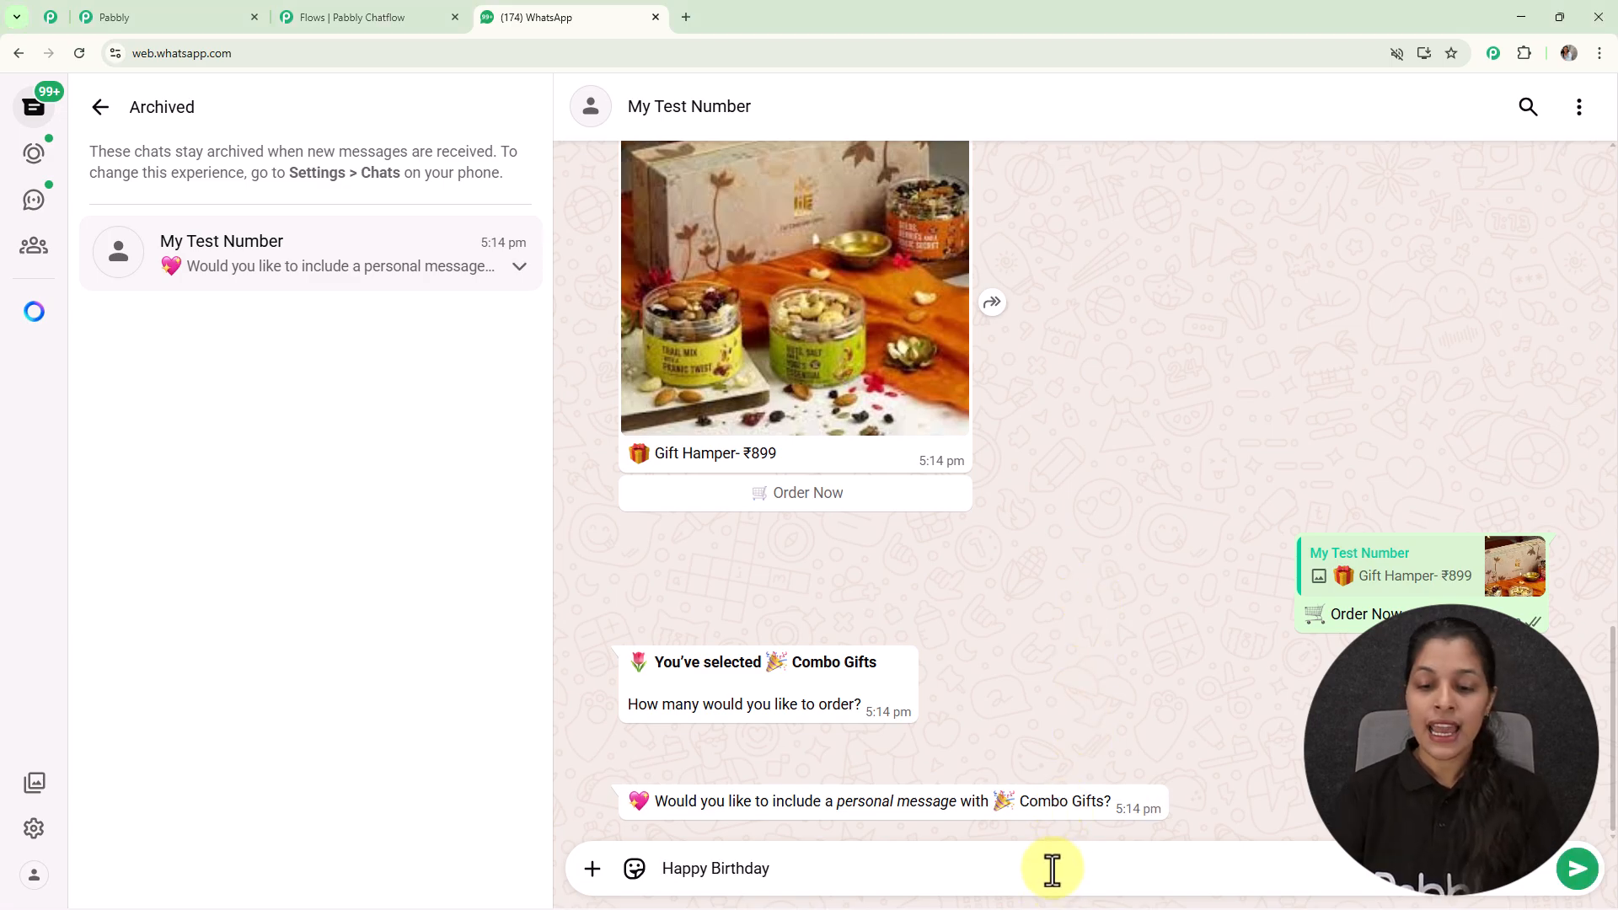
pyautogui.press('Return')
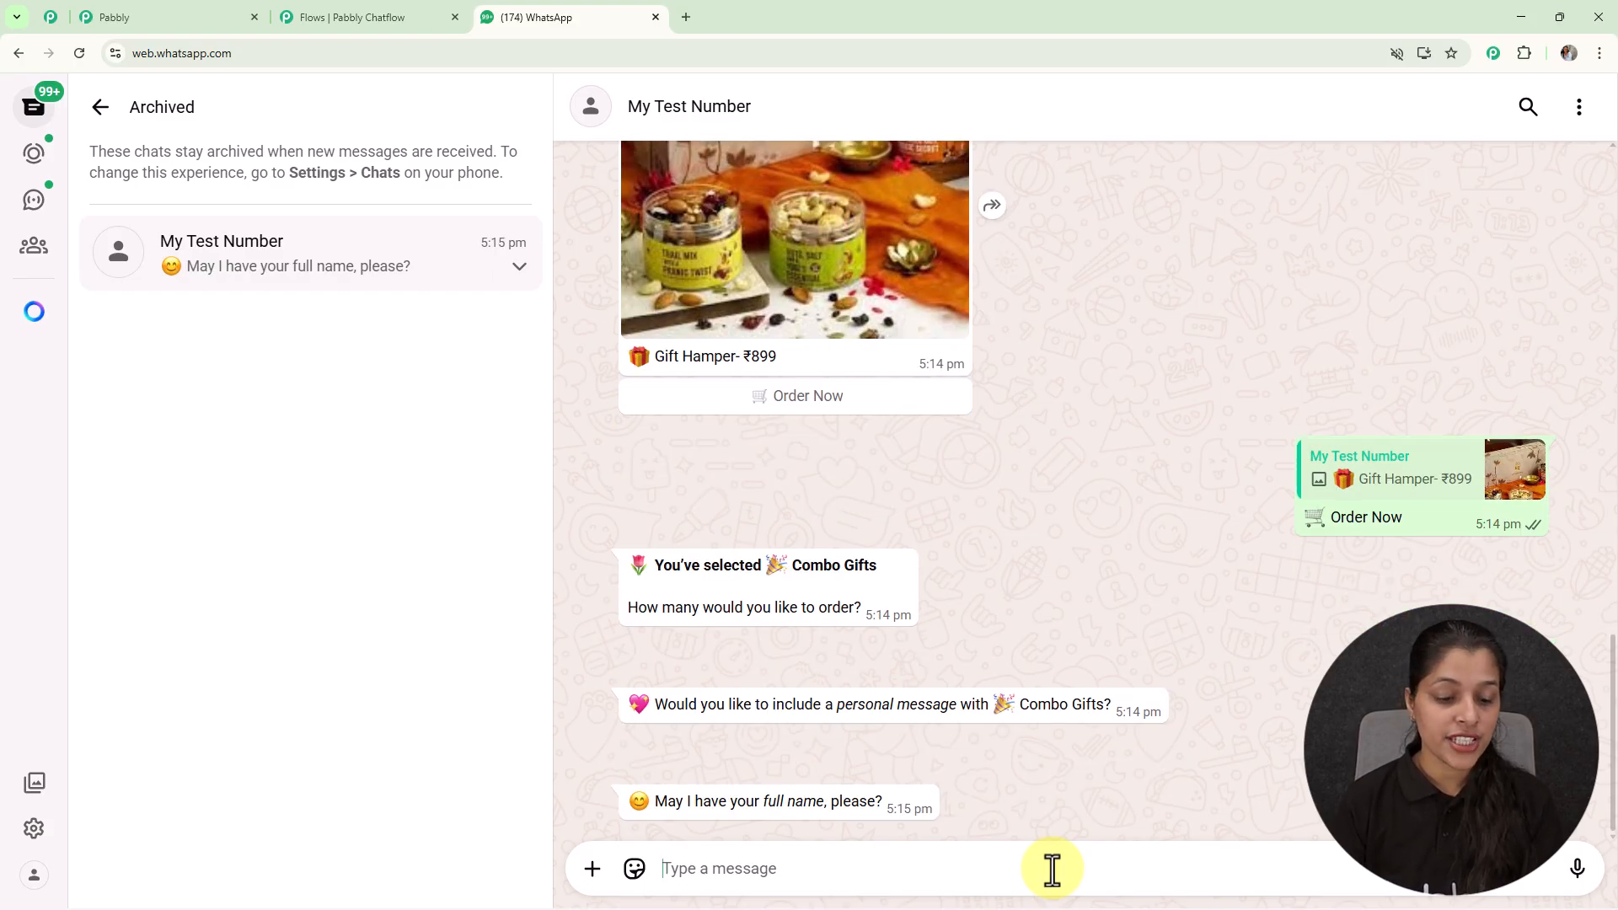
# Reply to the chatbot's name question with the customer's full name
pyautogui.write('D')
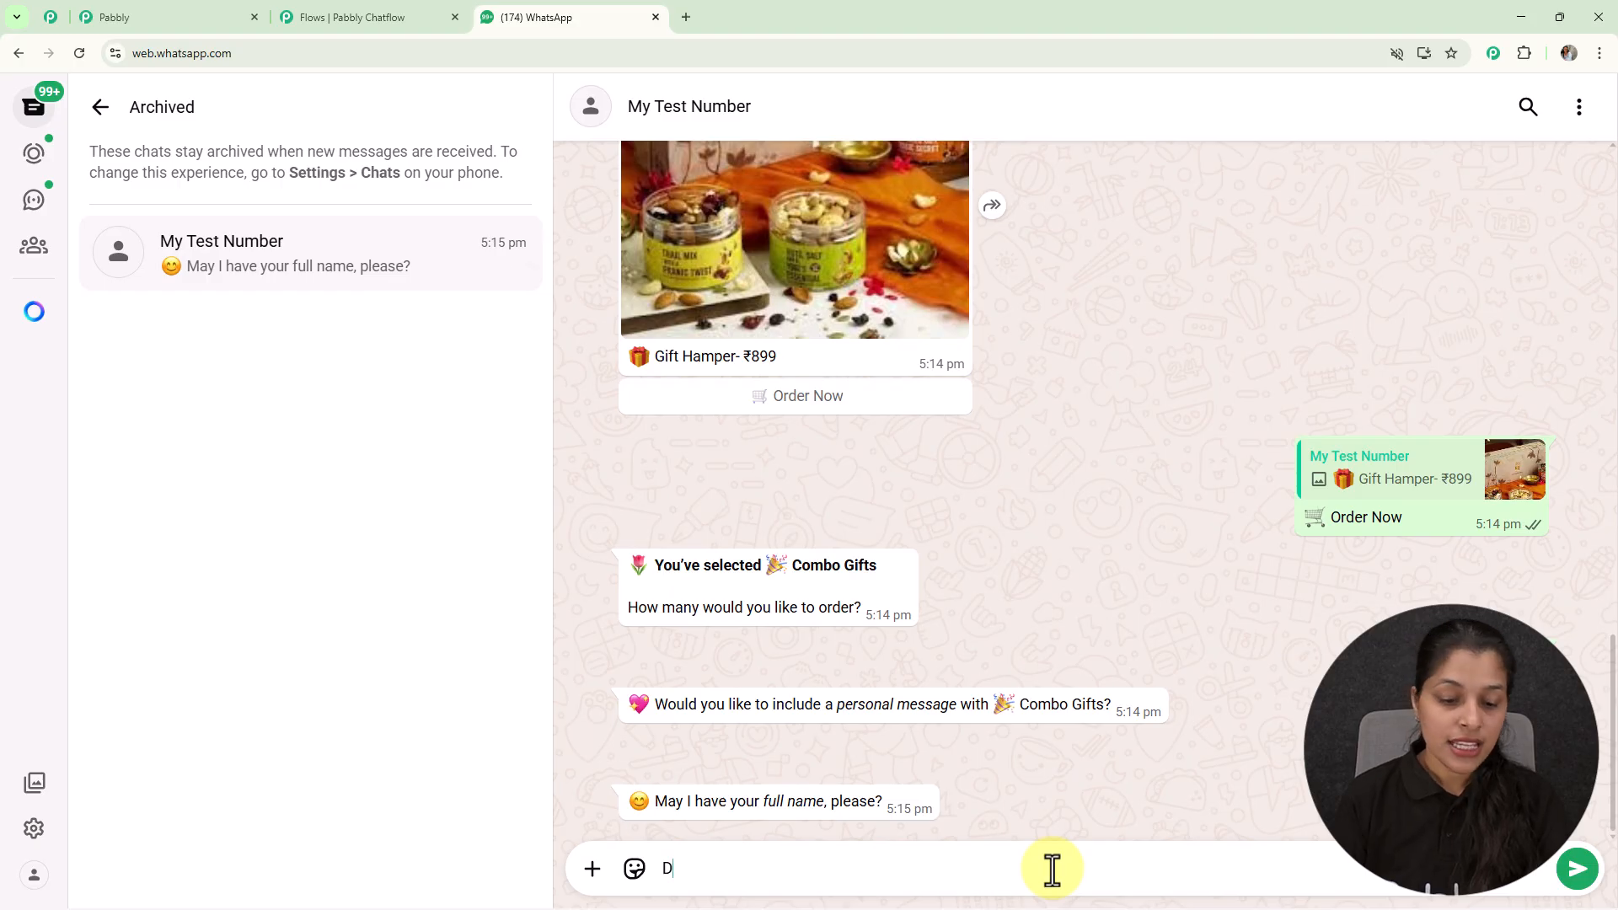
pyautogui.write('em')
pyautogui.write('o User')
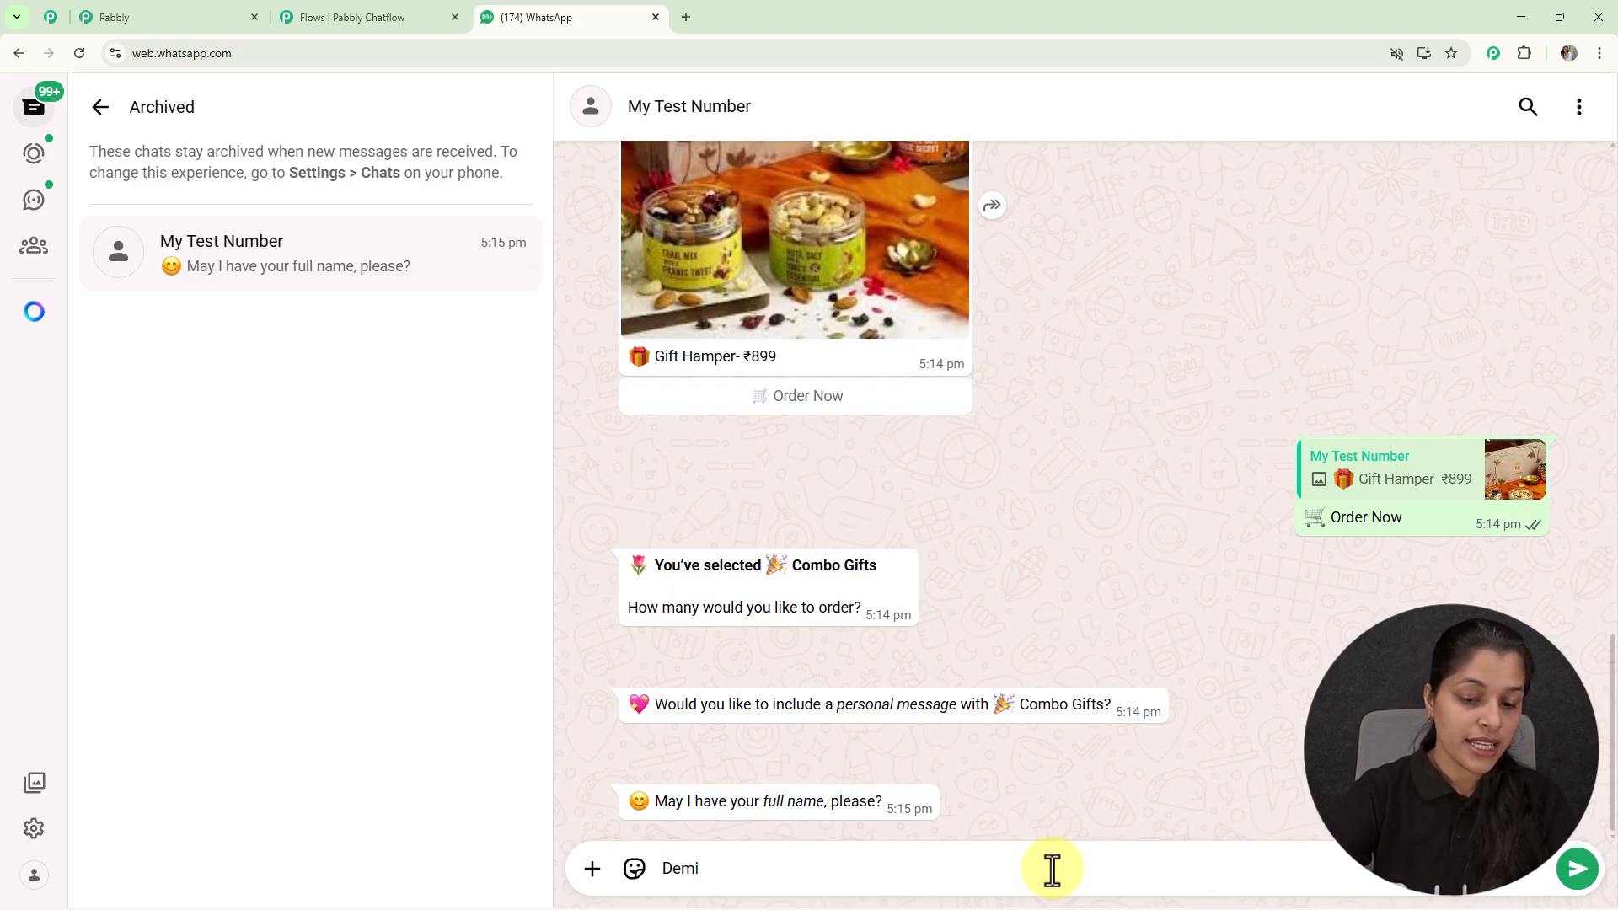
pyautogui.press('Return')
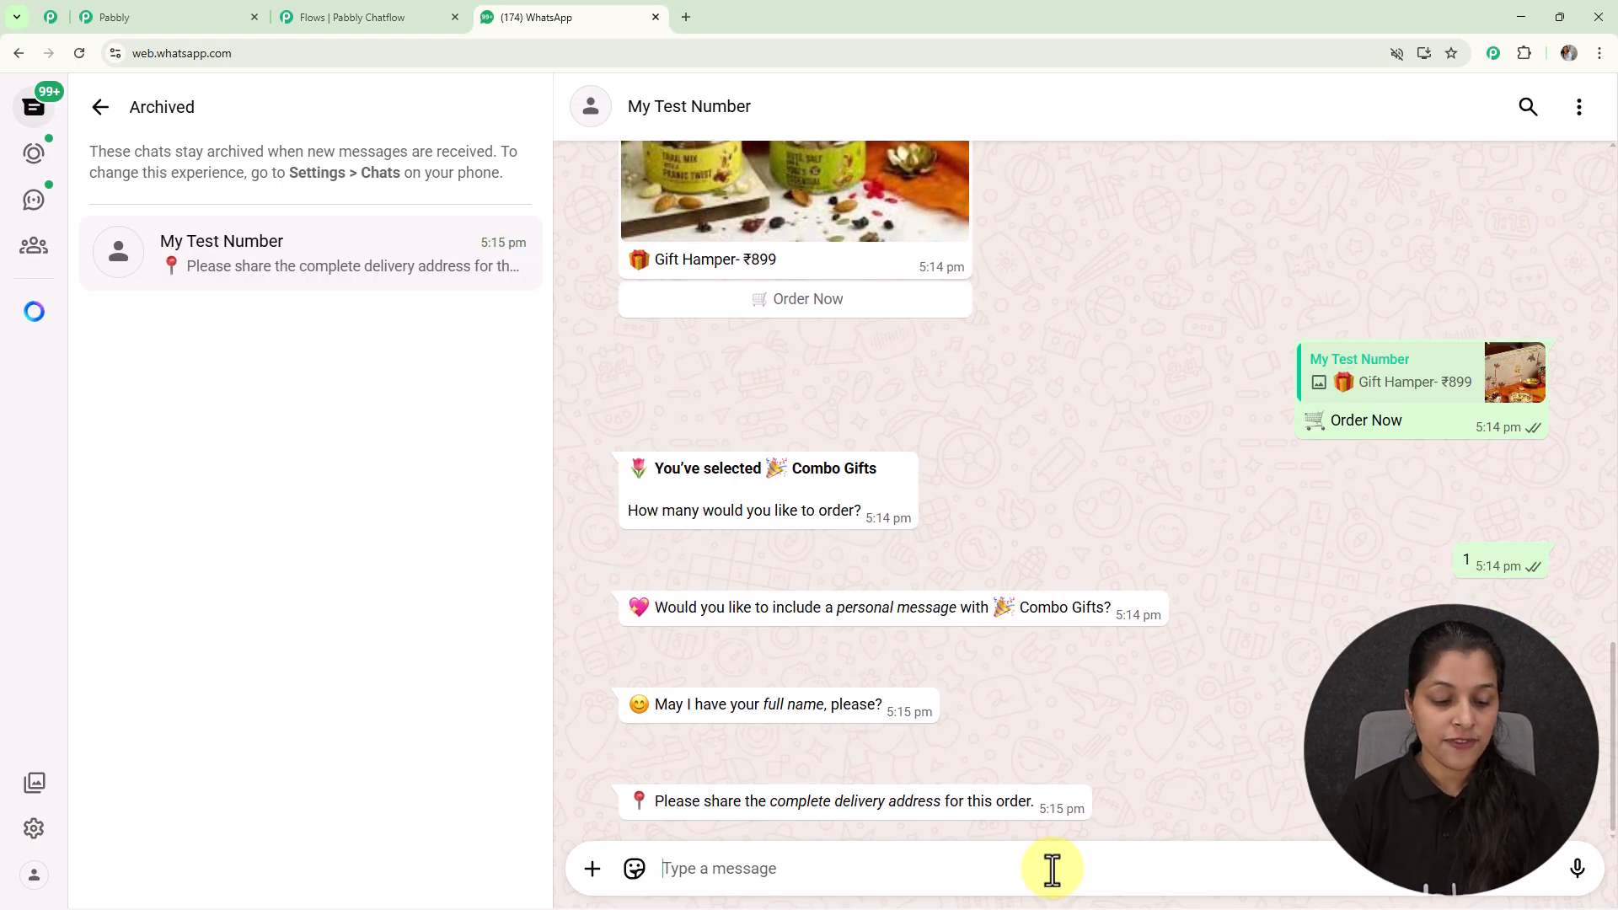
# Send the complete delivery address for the order and confirm the order from the chatbot's summary
pyautogui.write('X')
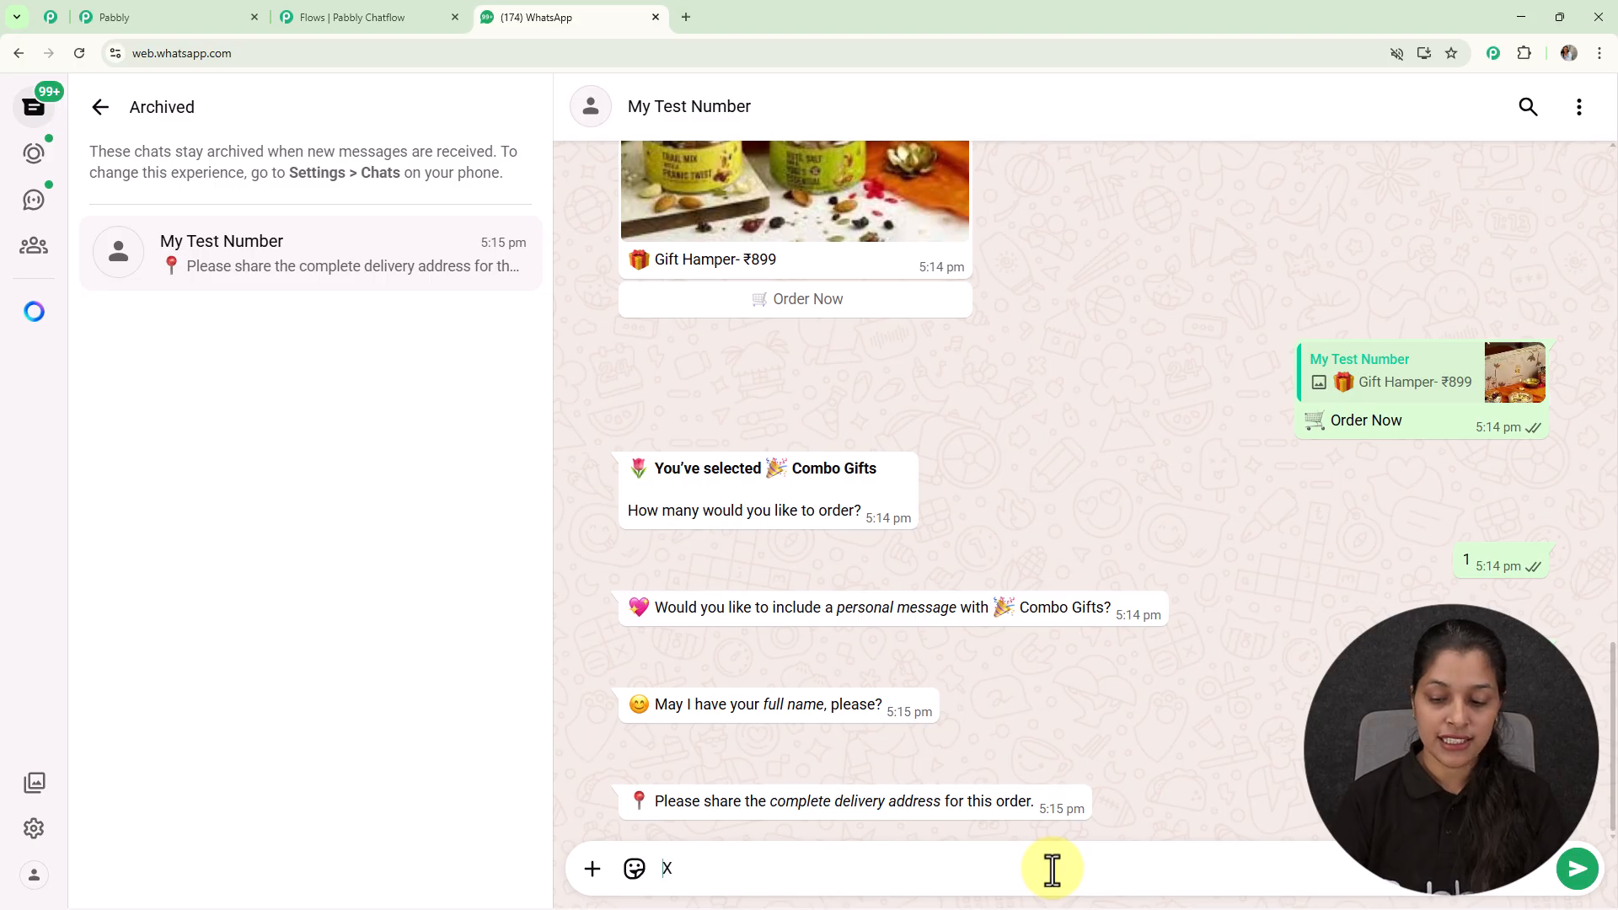
pyautogui.write('yz ')
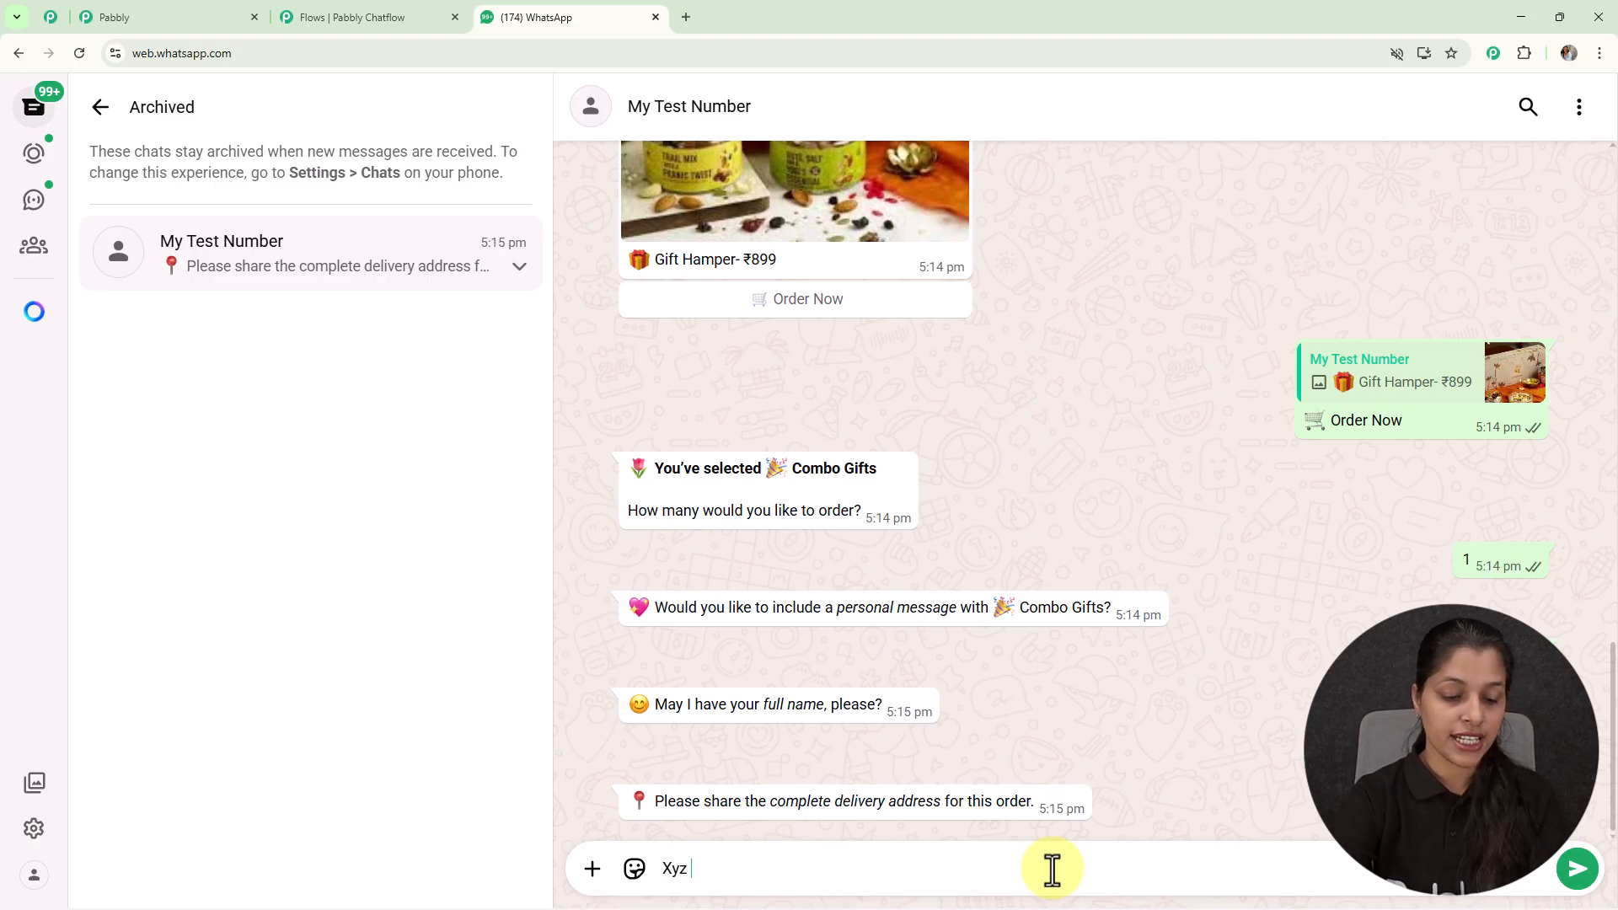
pyautogui.write('Street')
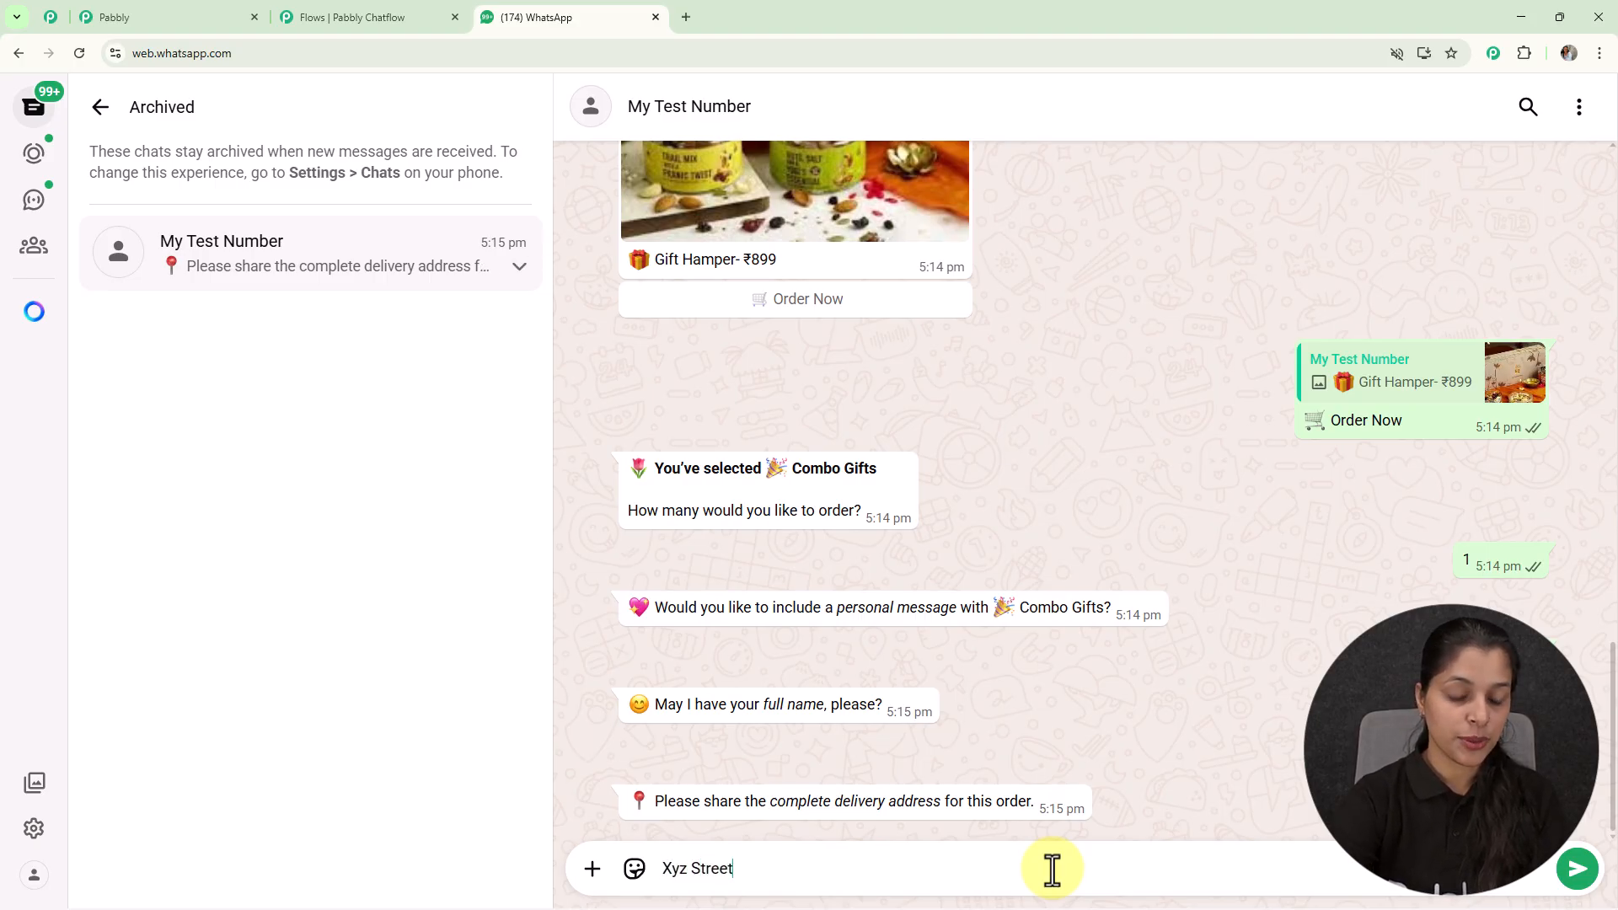
pyautogui.write(', Bhopal')
pyautogui.press('Return')
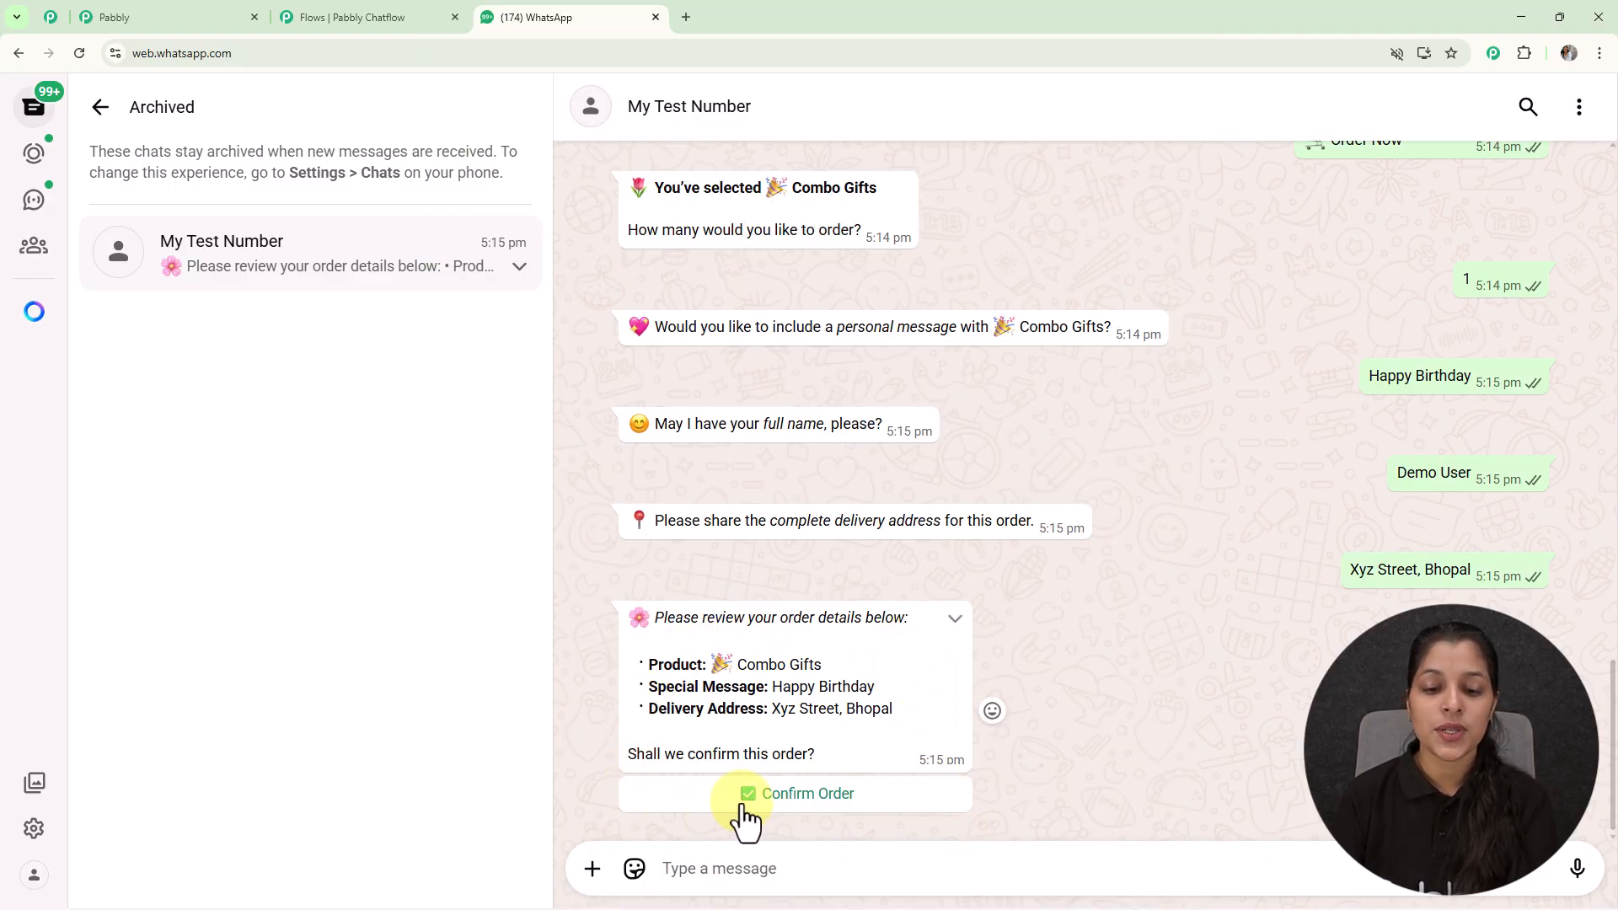
pyautogui.click(776, 795)
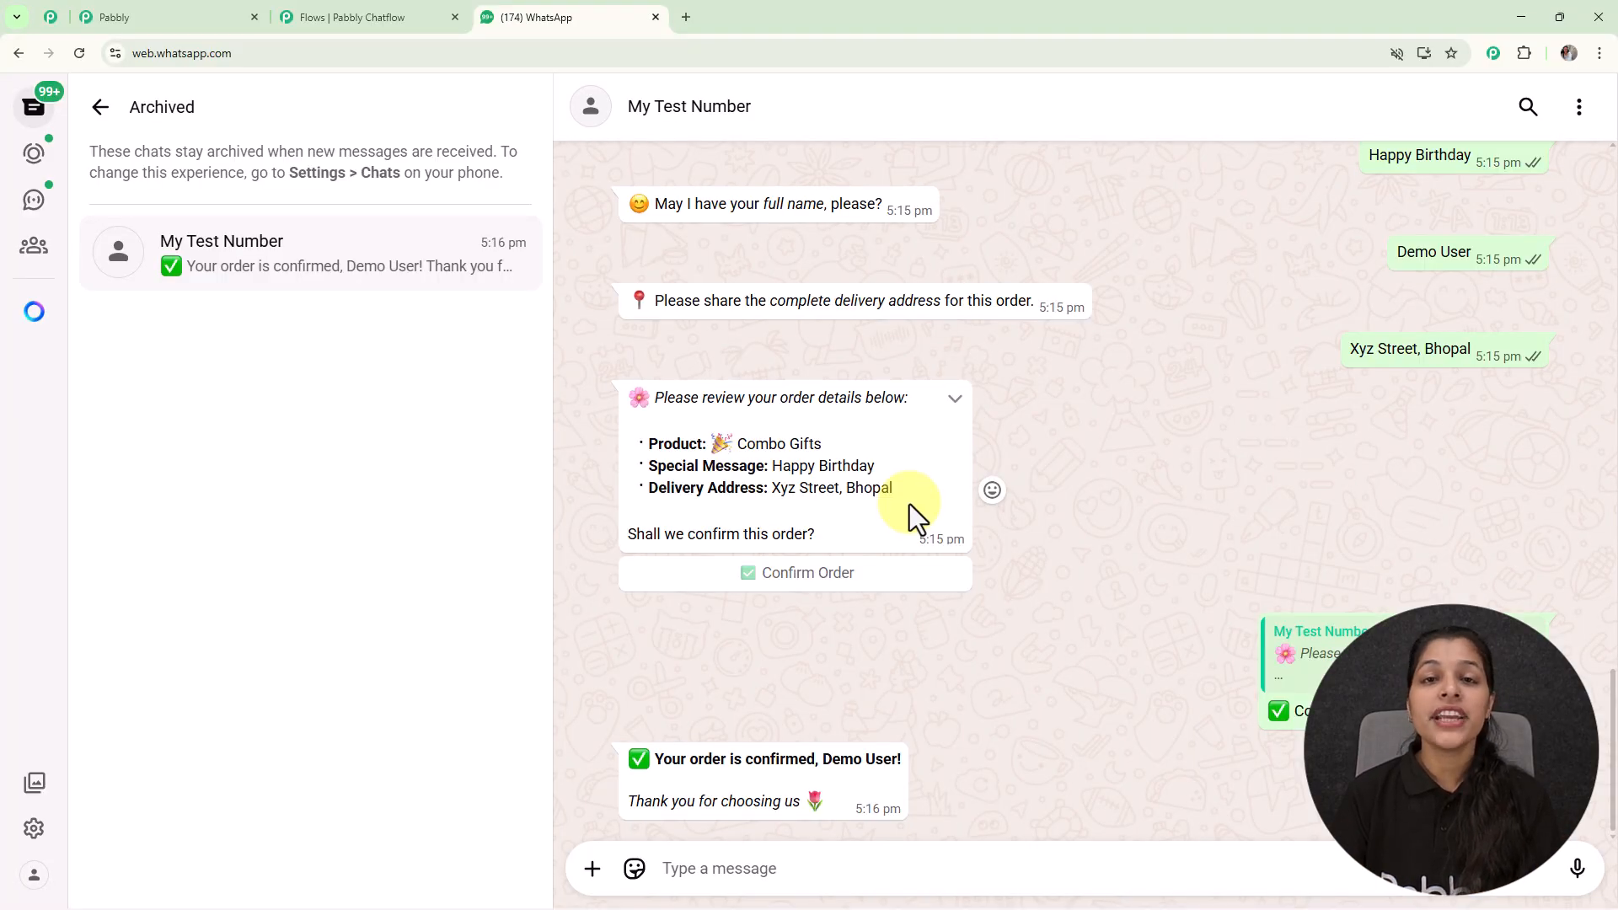
pyautogui.scroll(15, 909, 504)
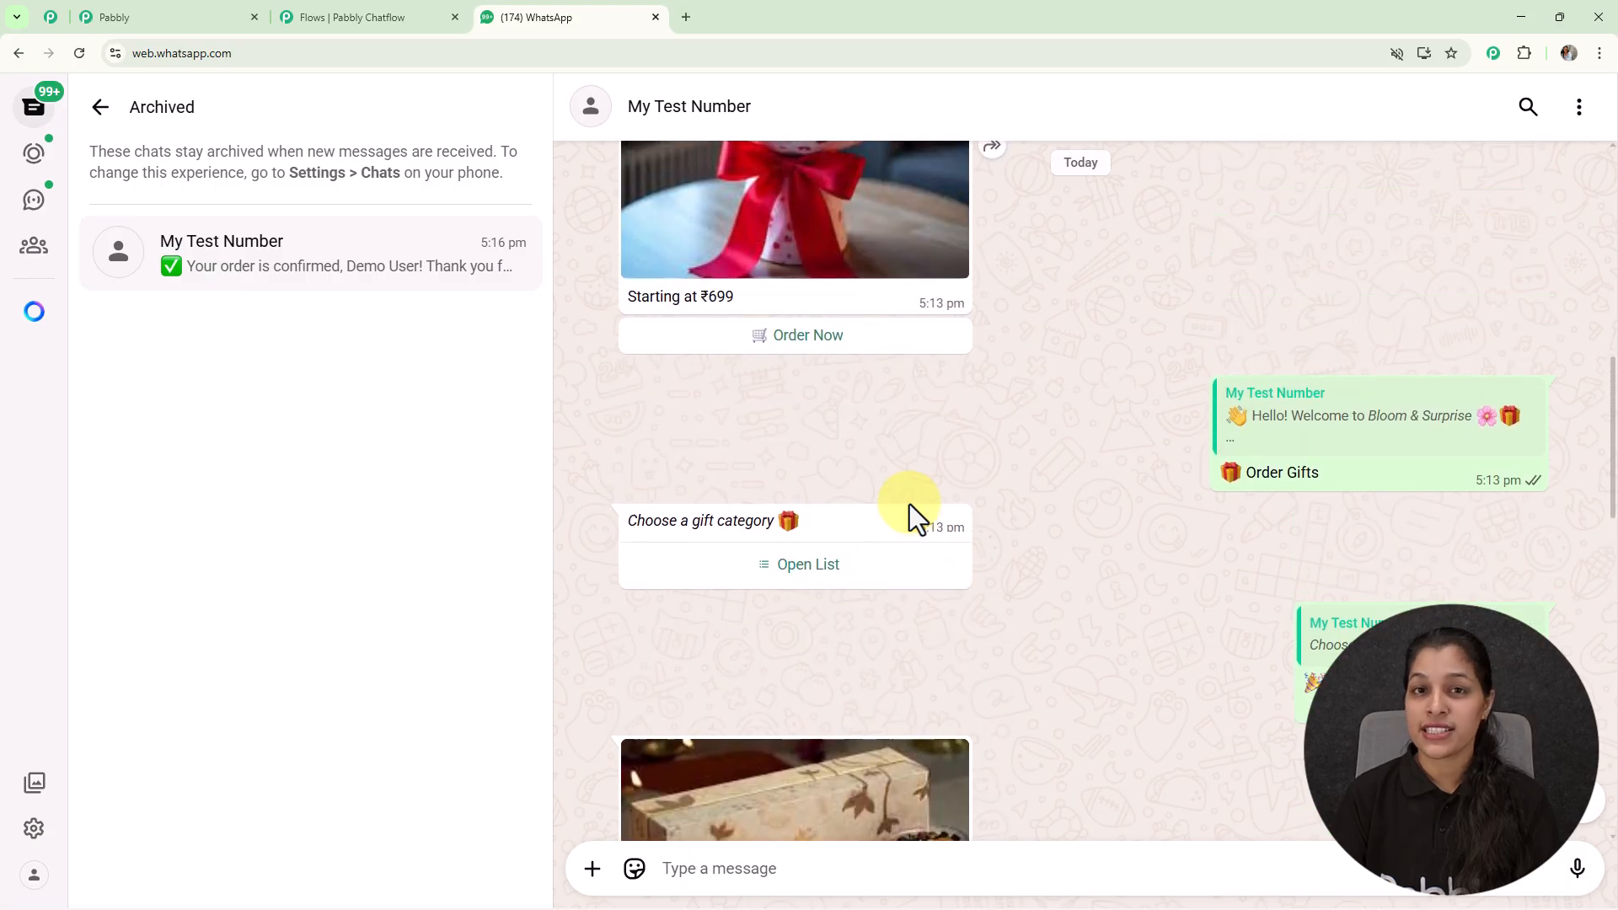
pyautogui.scroll(4, 909, 504)
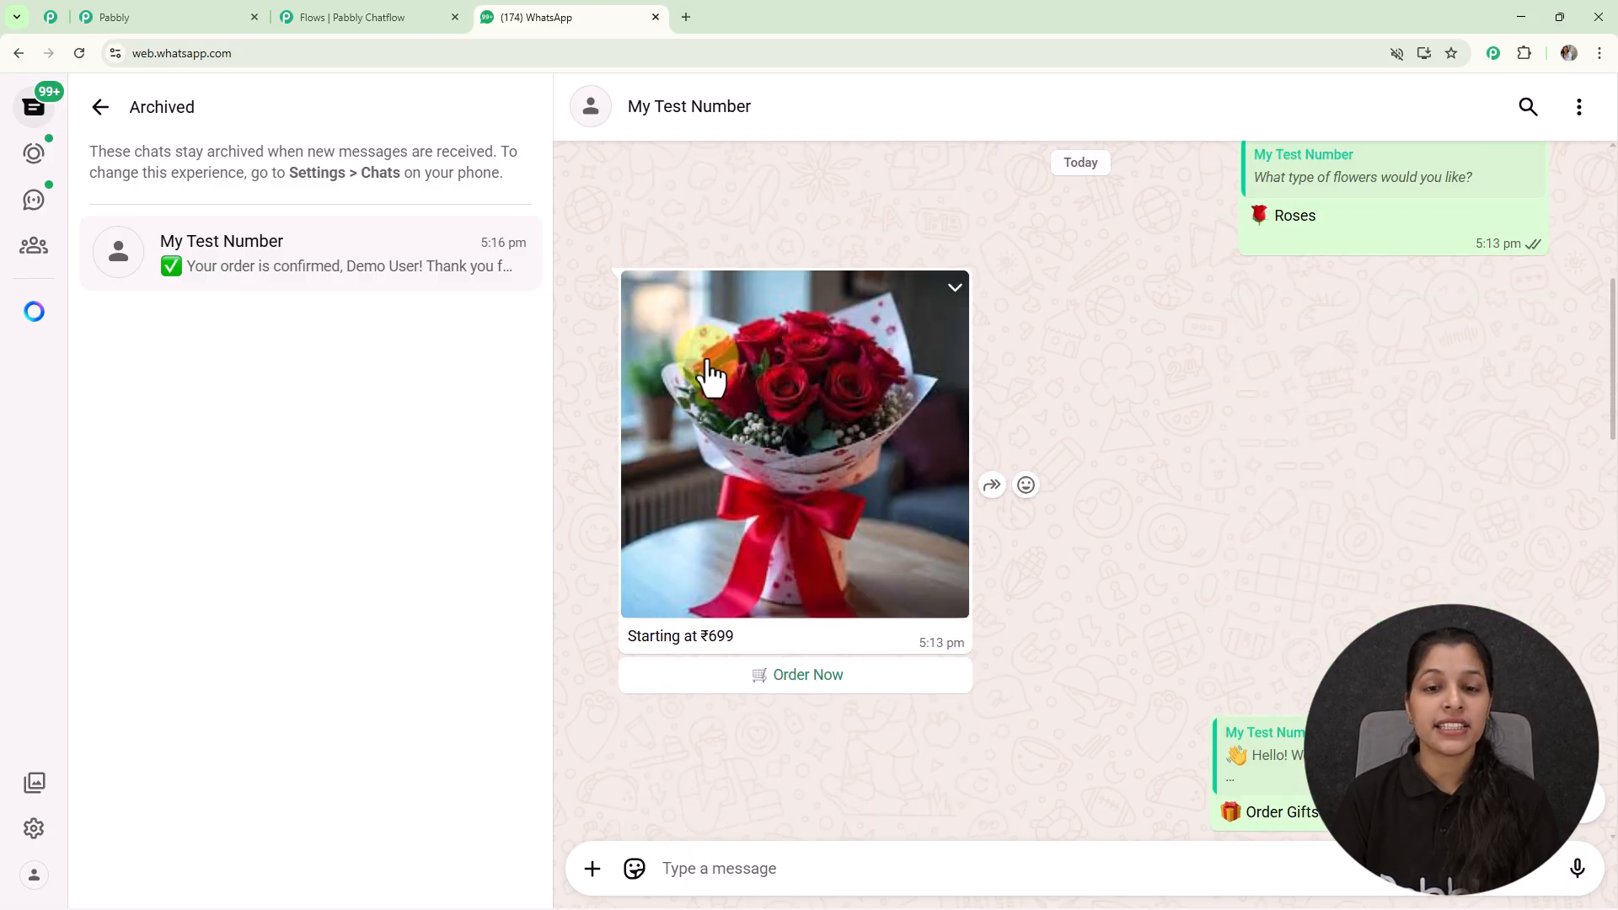
# Open the Pabbly Chatflow website at pabbly.com/chatflow in a new browser tab
pyautogui.click(686, 16)
pyautogui.write('p')
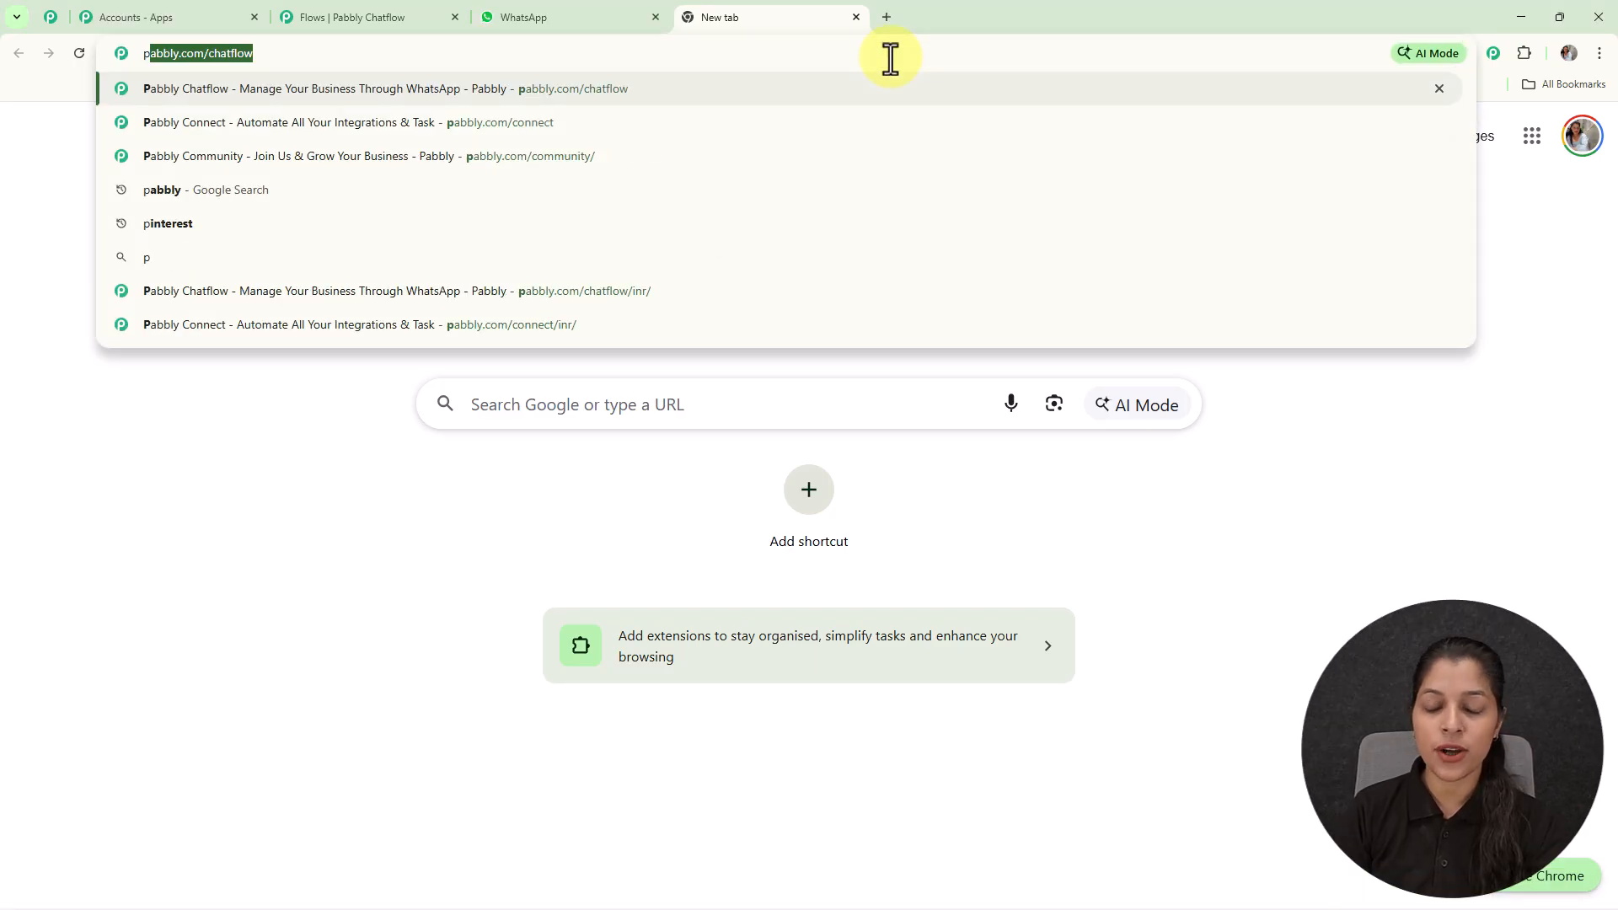
pyautogui.press('Return')
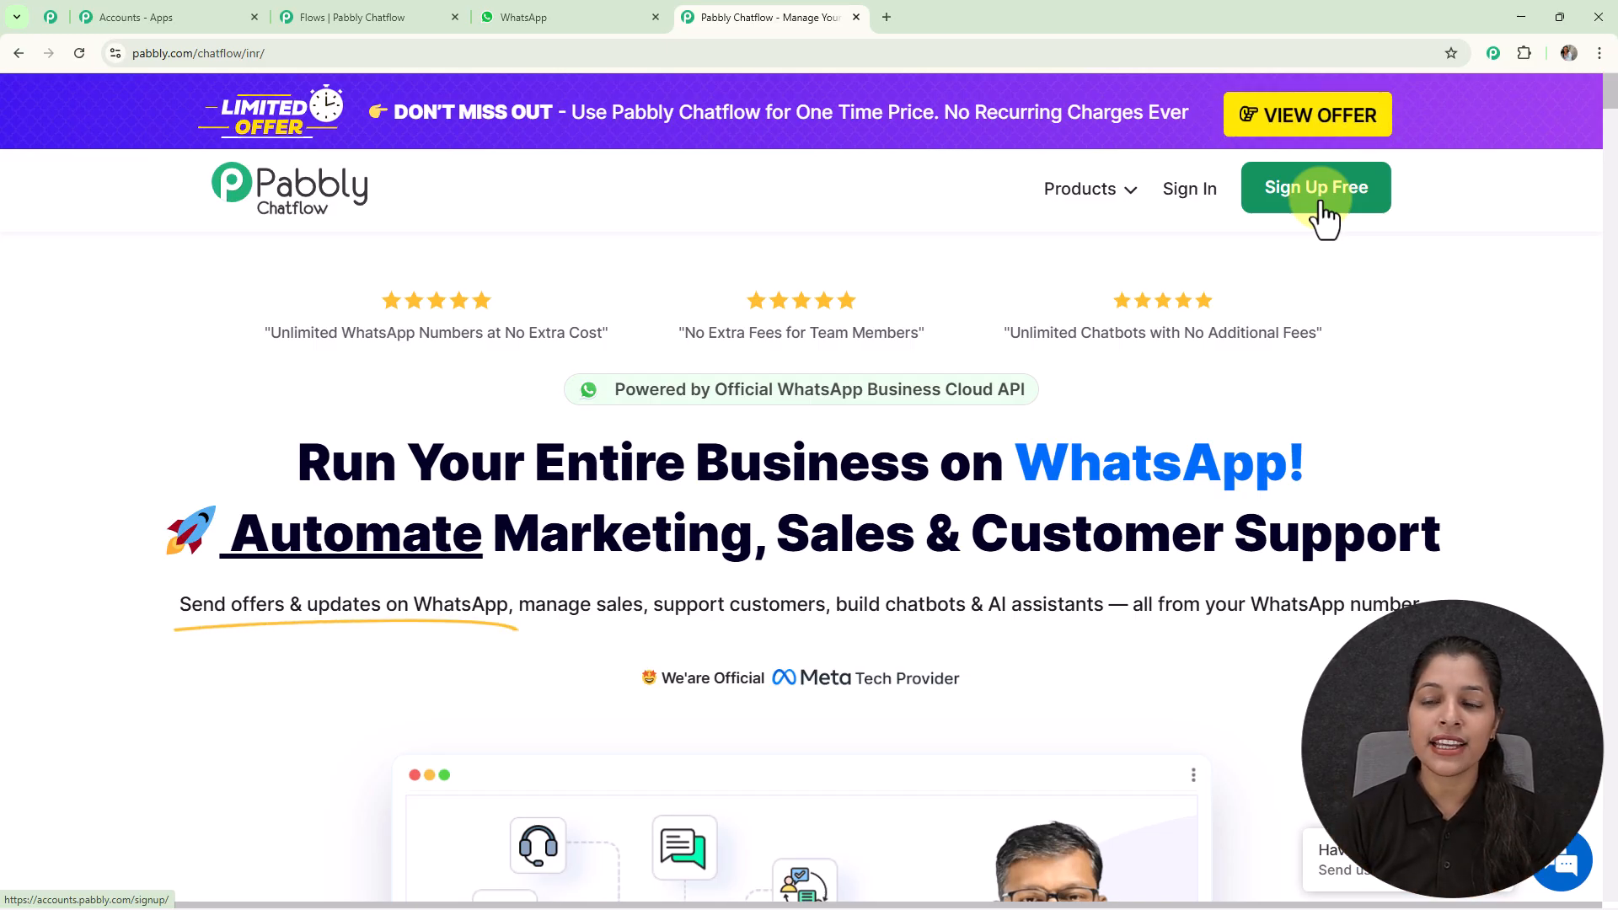
# Sign in to Pabbly and access the Pabbly Chatflow application
pyautogui.click(1190, 192)
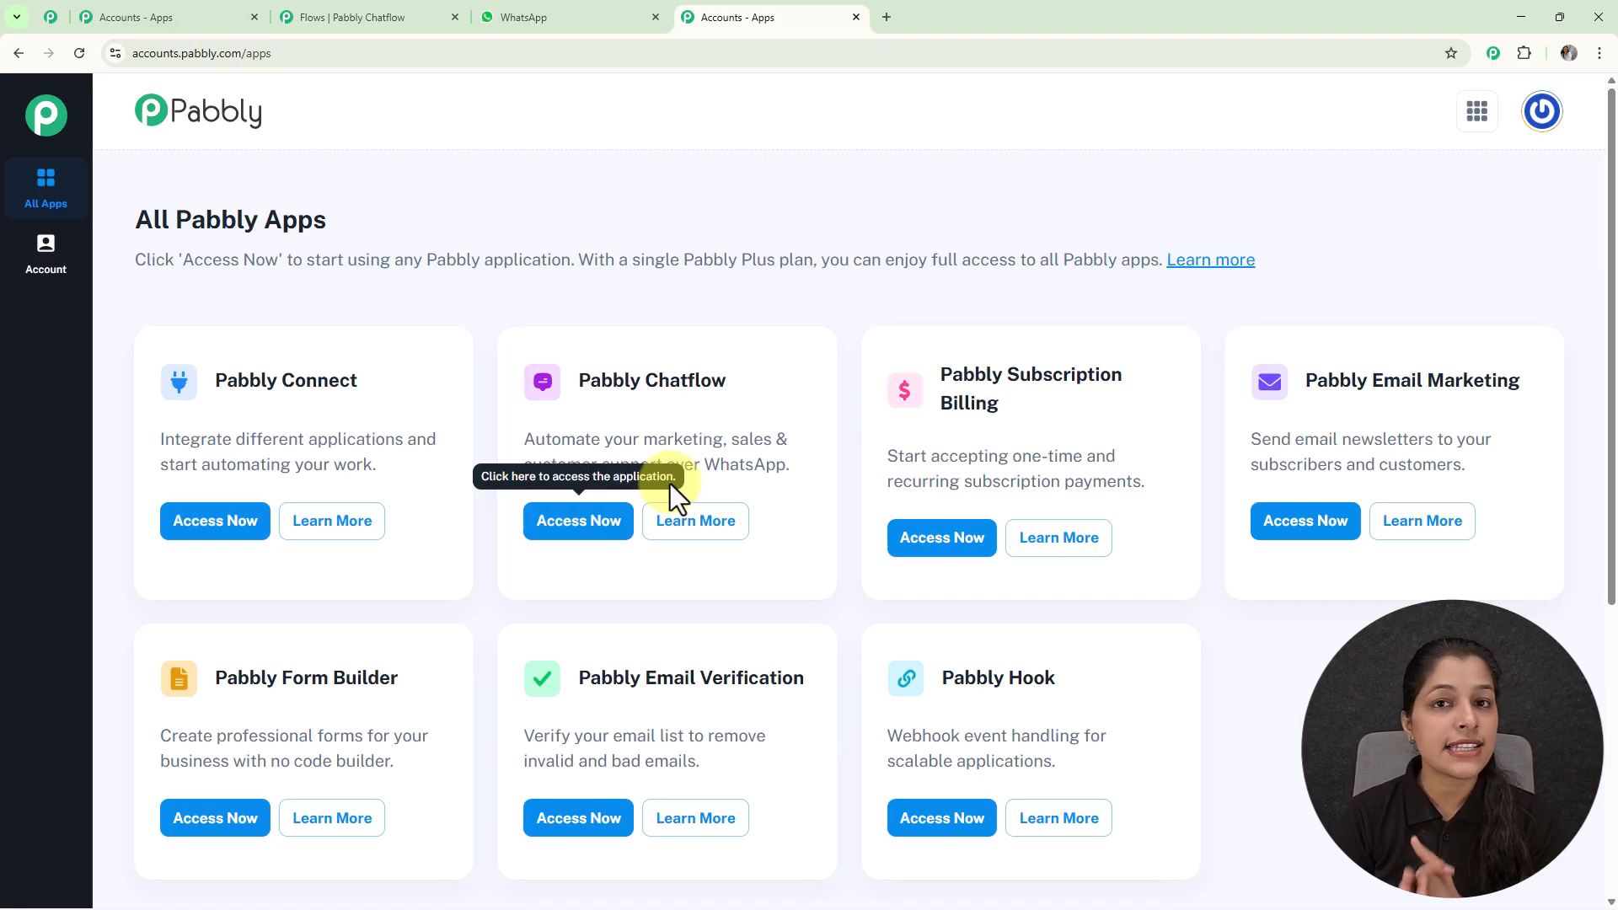
pyautogui.click(587, 539)
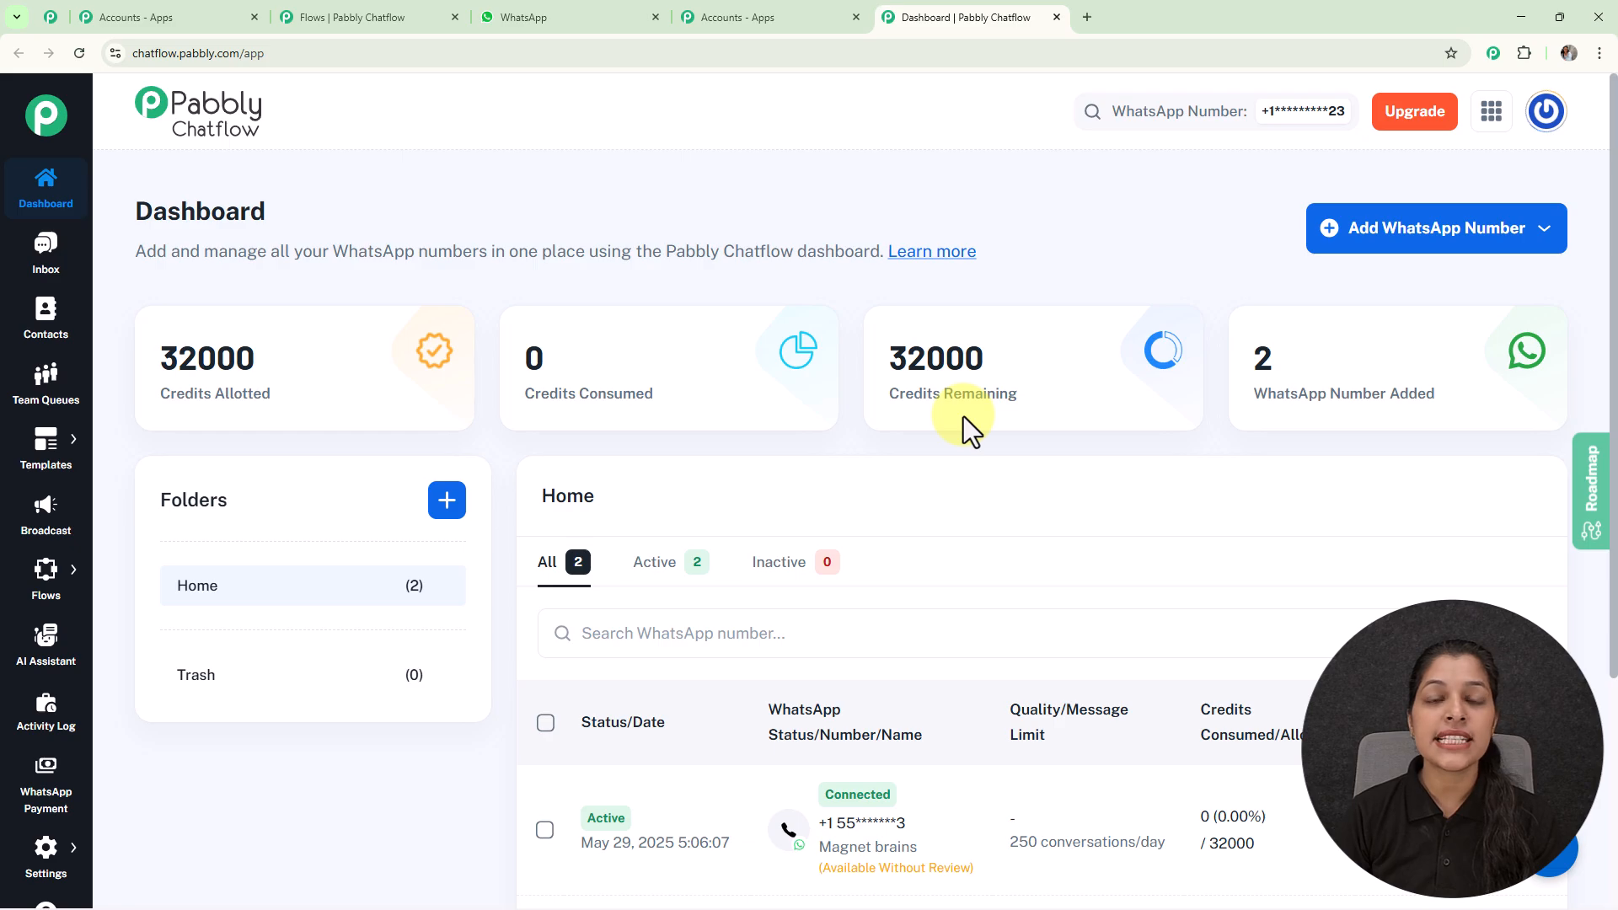
# Review the connected WhatsApp numbers on the dashboard and the connection methods offered for adding a WhatsApp number
pyautogui.scroll(-4, 963, 416)
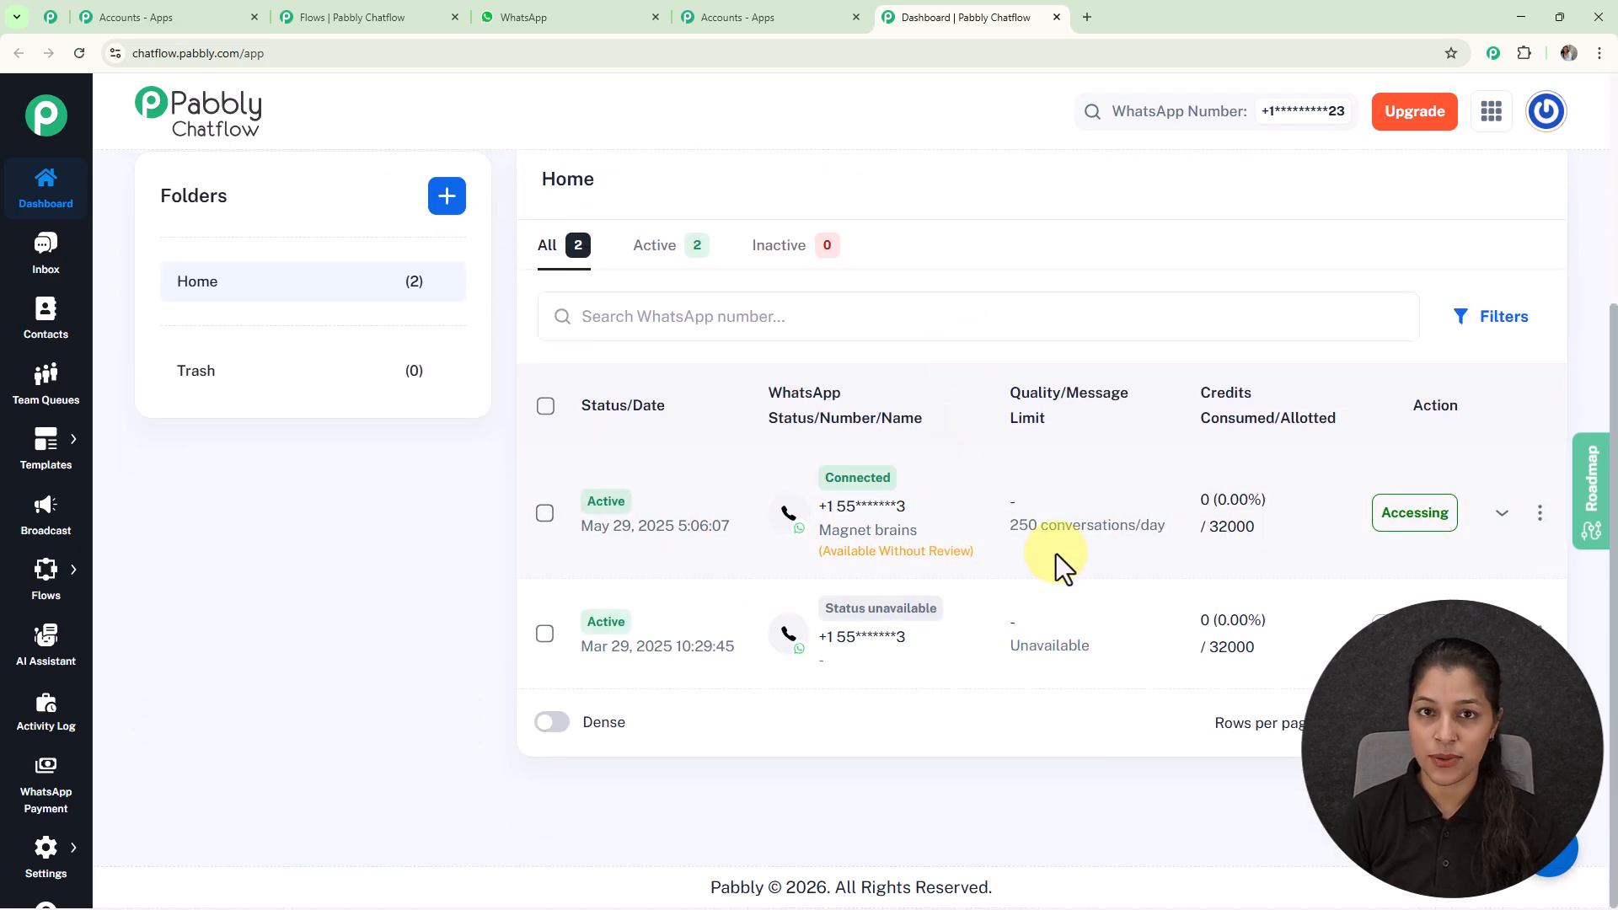
pyautogui.scroll(4, 1055, 553)
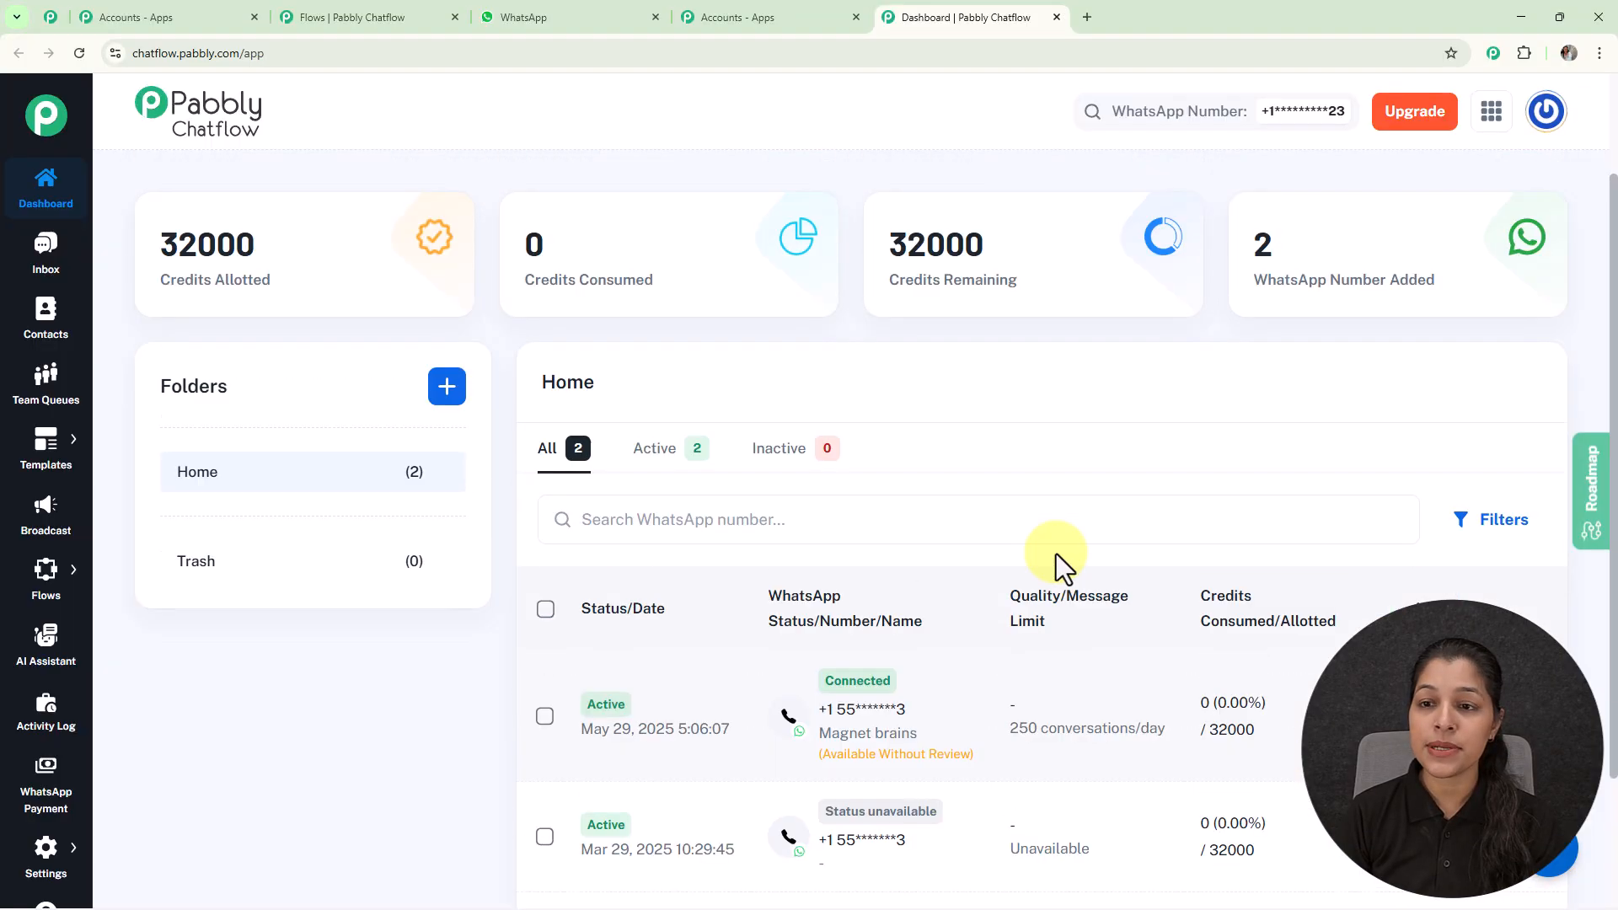
pyautogui.click(1382, 230)
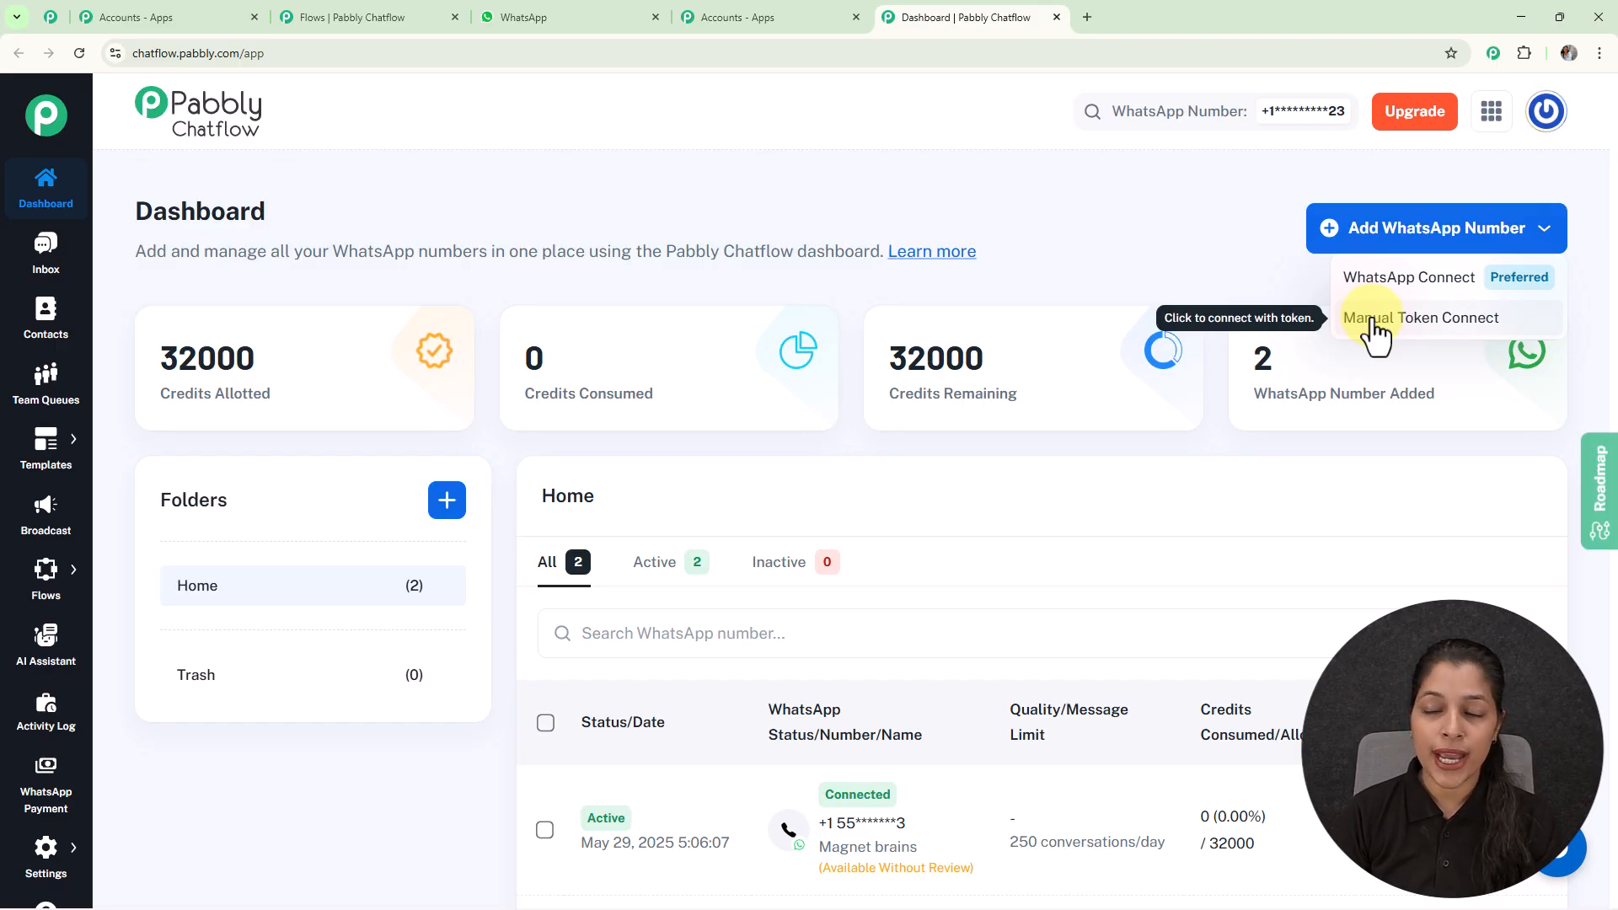
pyautogui.click(1179, 245)
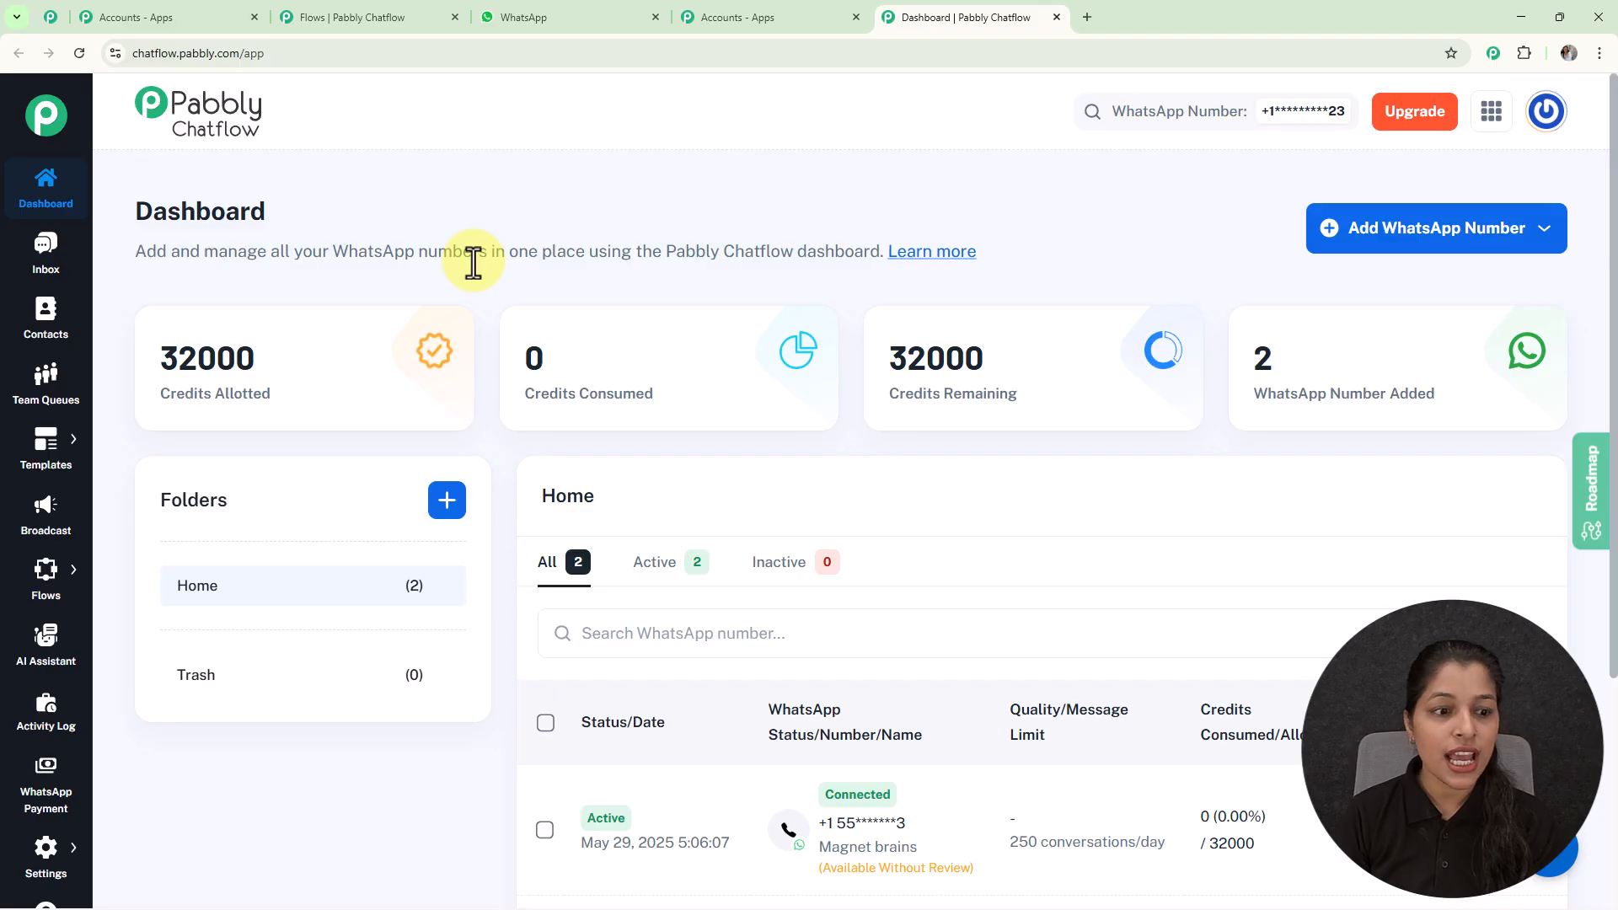
# Open the Flow Builder page and look through the list of existing flows
pyautogui.moveTo(59, 580)
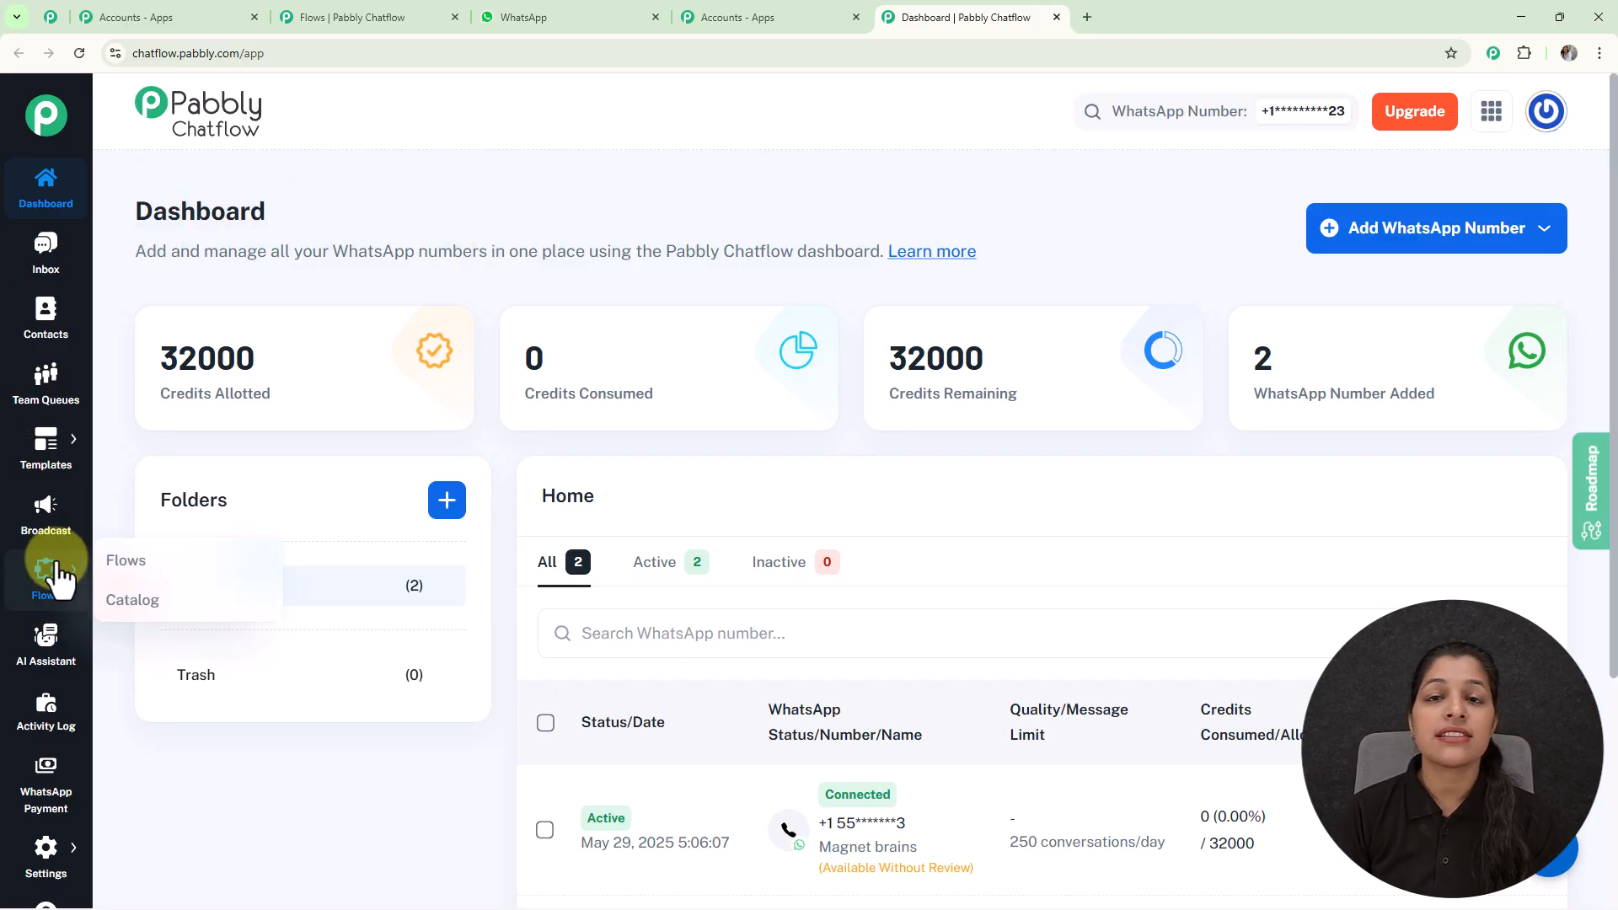
pyautogui.click(125, 566)
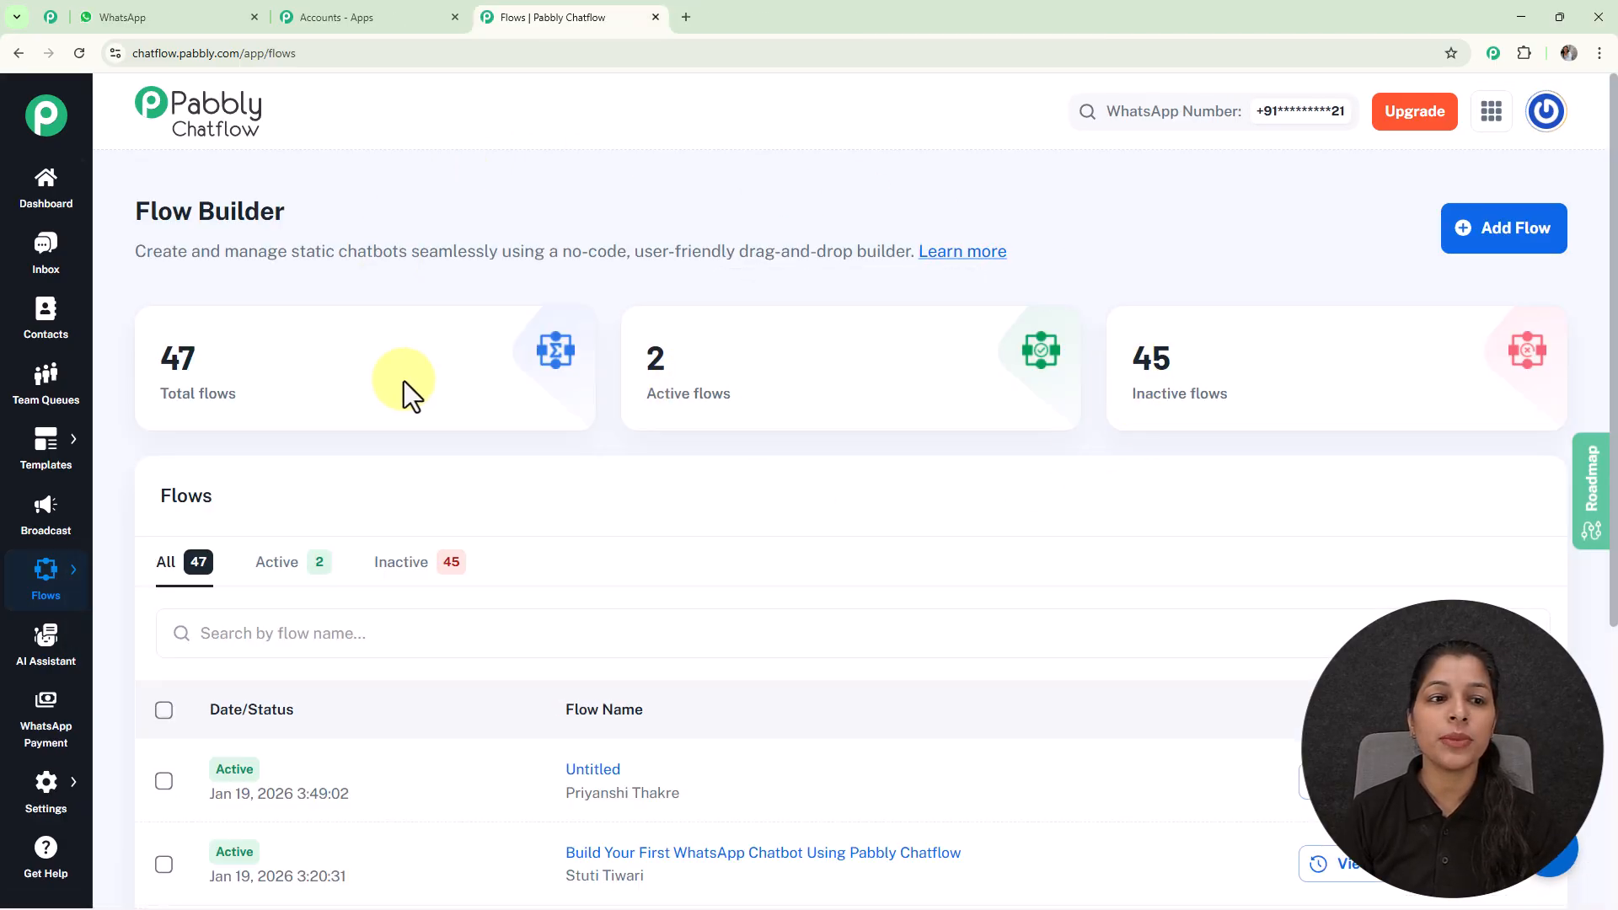
pyautogui.scroll(-5, 856, 271)
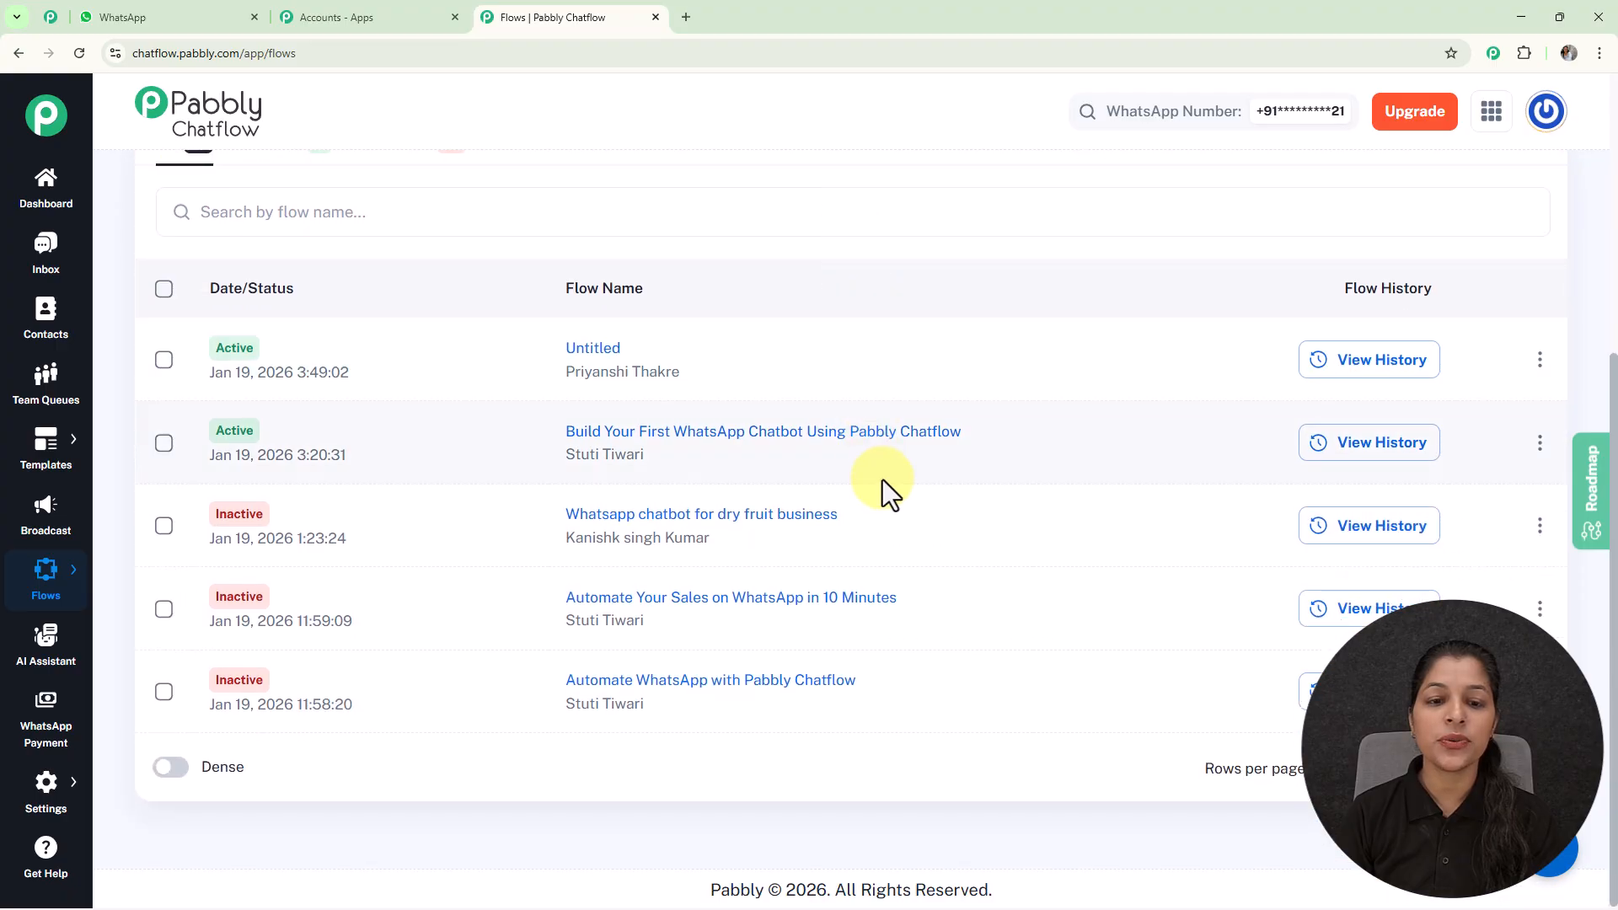
pyautogui.scroll(5, 881, 481)
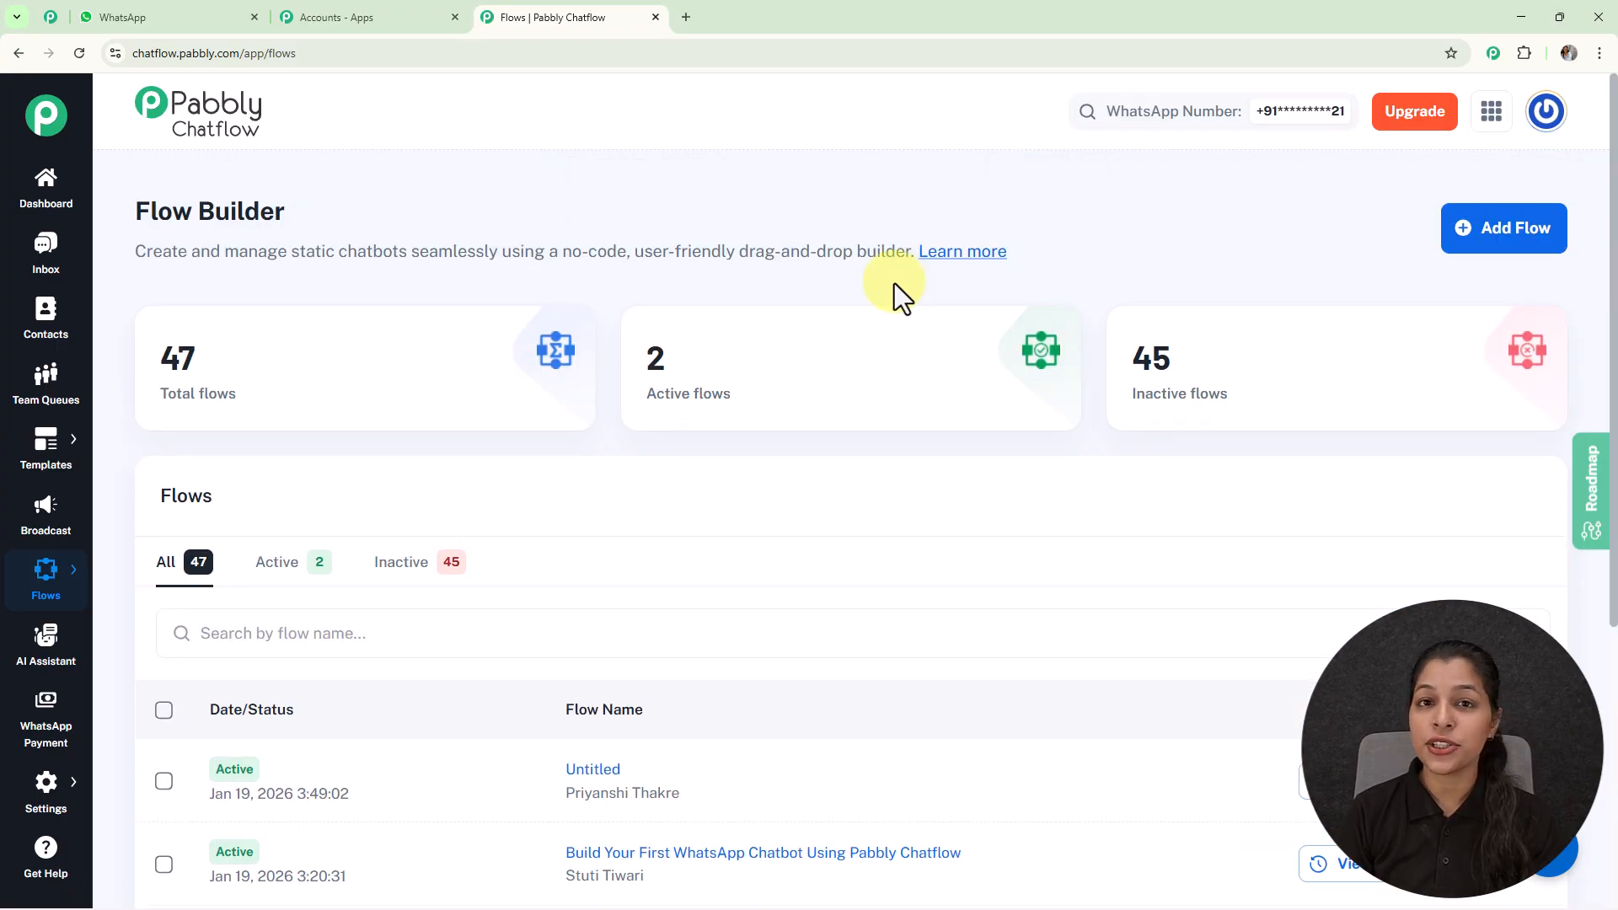
# Add a new flow and name it "Design an Interactive WhatsApp Chatbot for Orders & Follow-ups"
pyautogui.click(1484, 240)
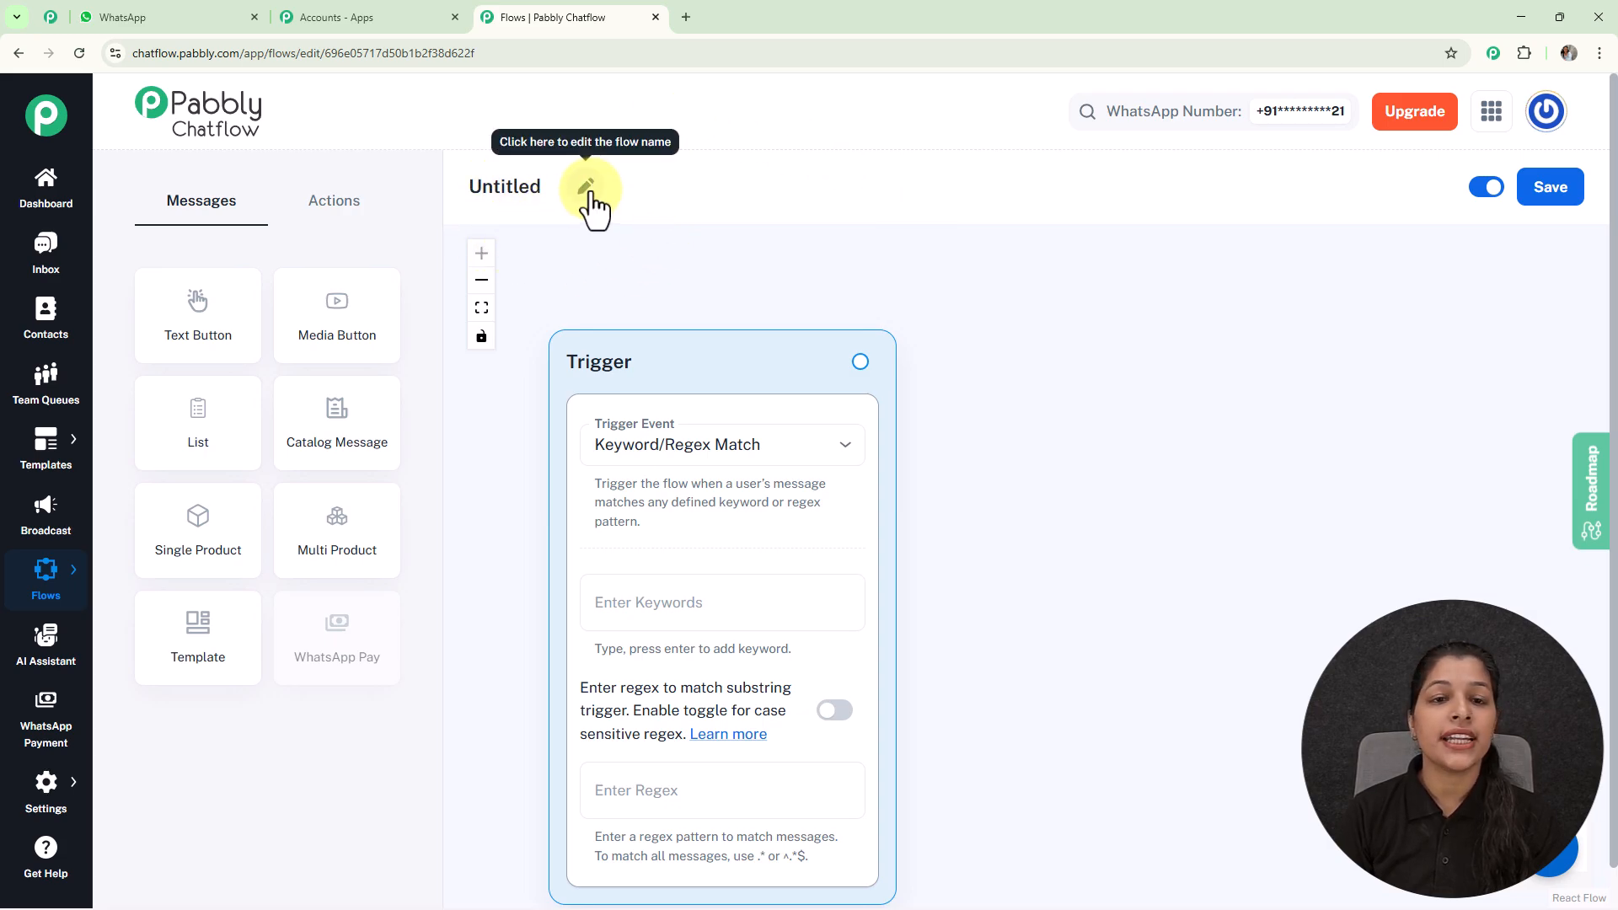
pyautogui.click(590, 196)
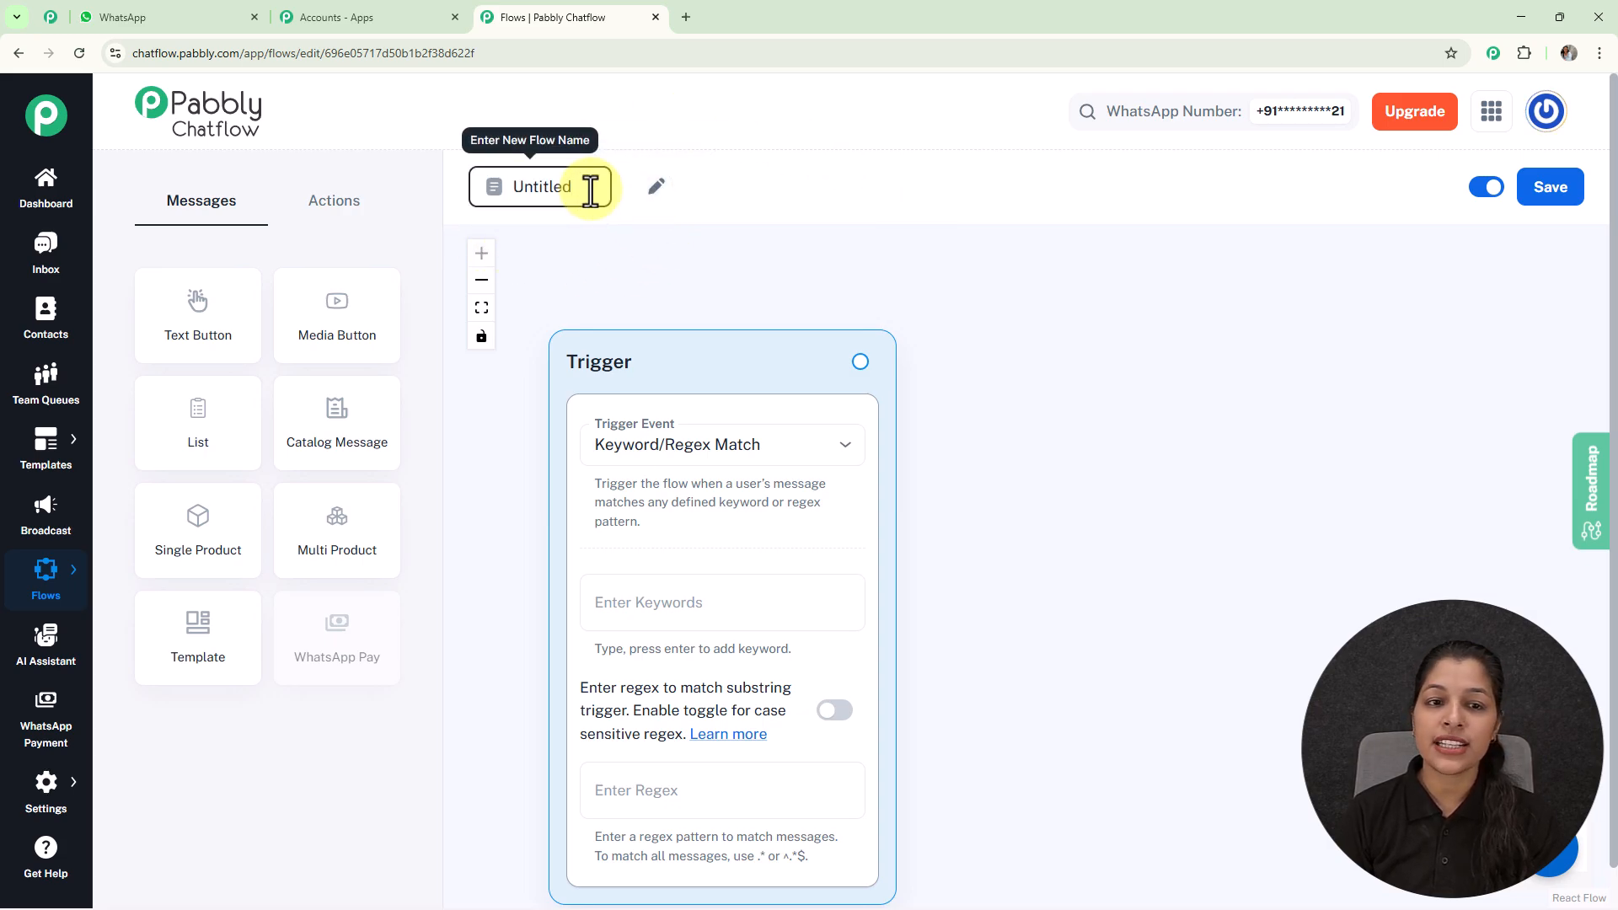
pyautogui.moveTo(589, 188); pyautogui.dragTo(469, 188)
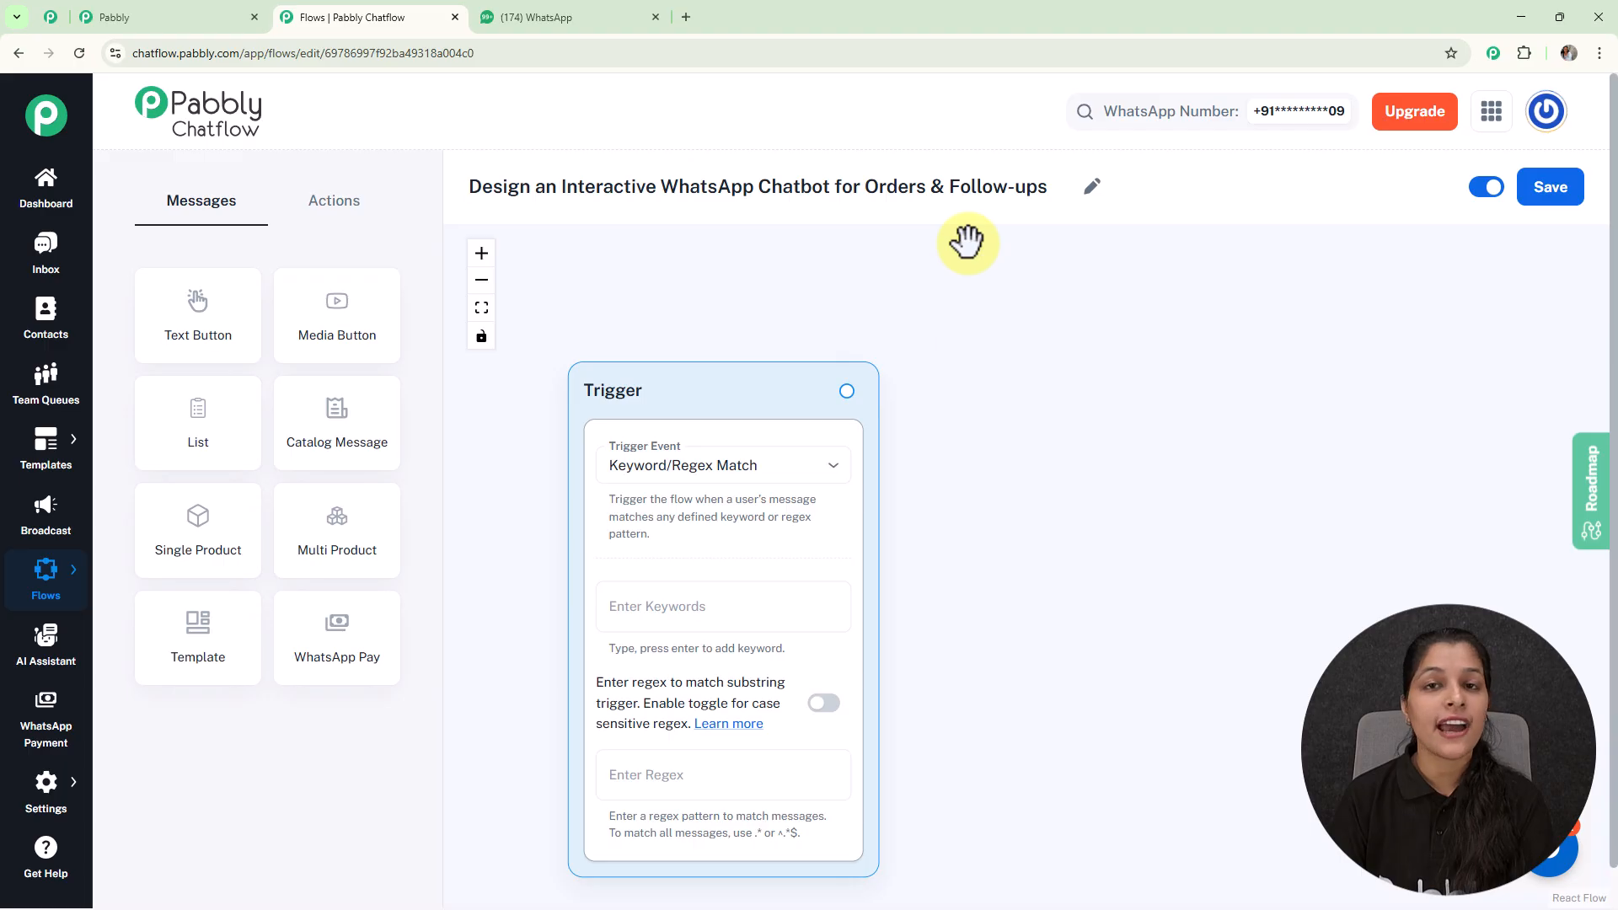
# Set the trigger event to Keyword/Regex Match and add the keyword "Hello"
pyautogui.moveTo(952, 426); pyautogui.dragTo(928, 361)
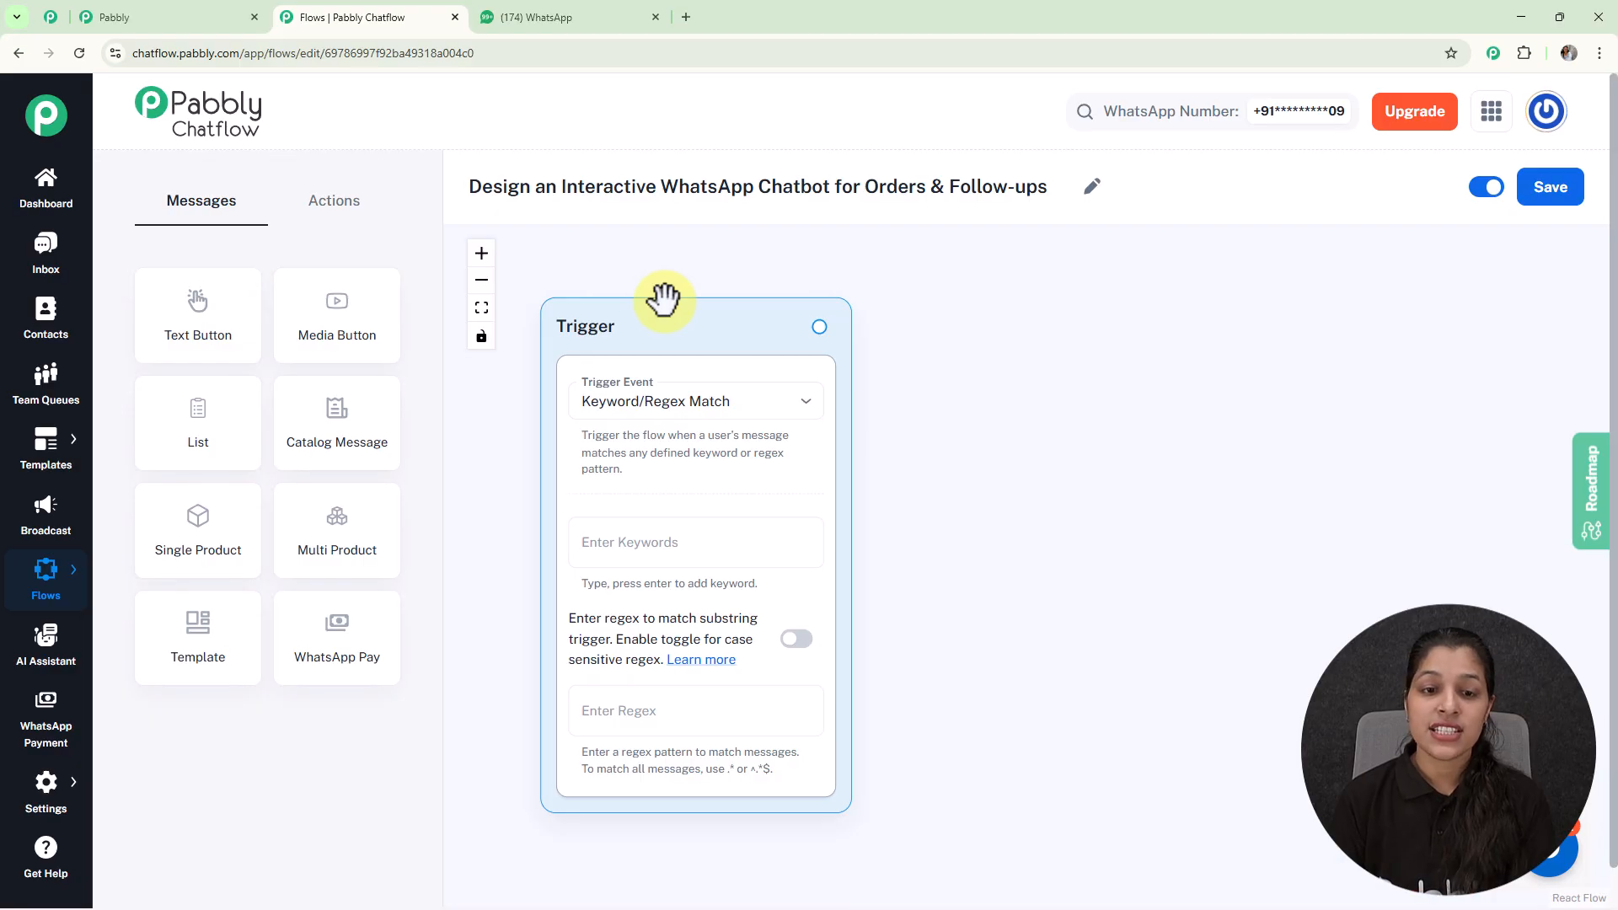
pyautogui.click(660, 402)
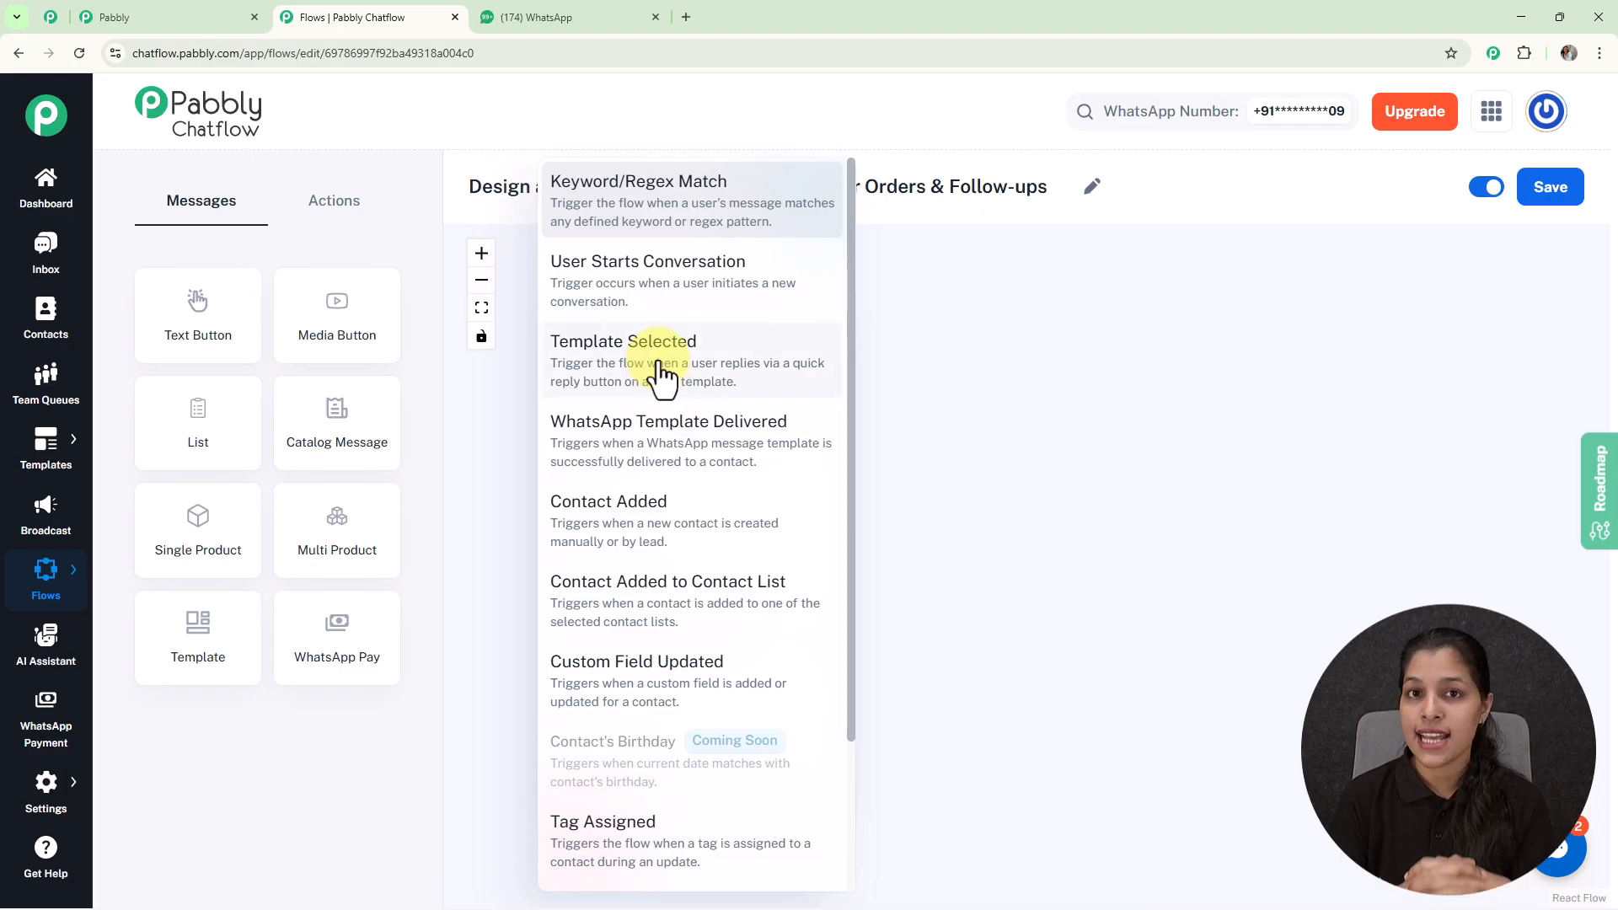
pyautogui.click(707, 205)
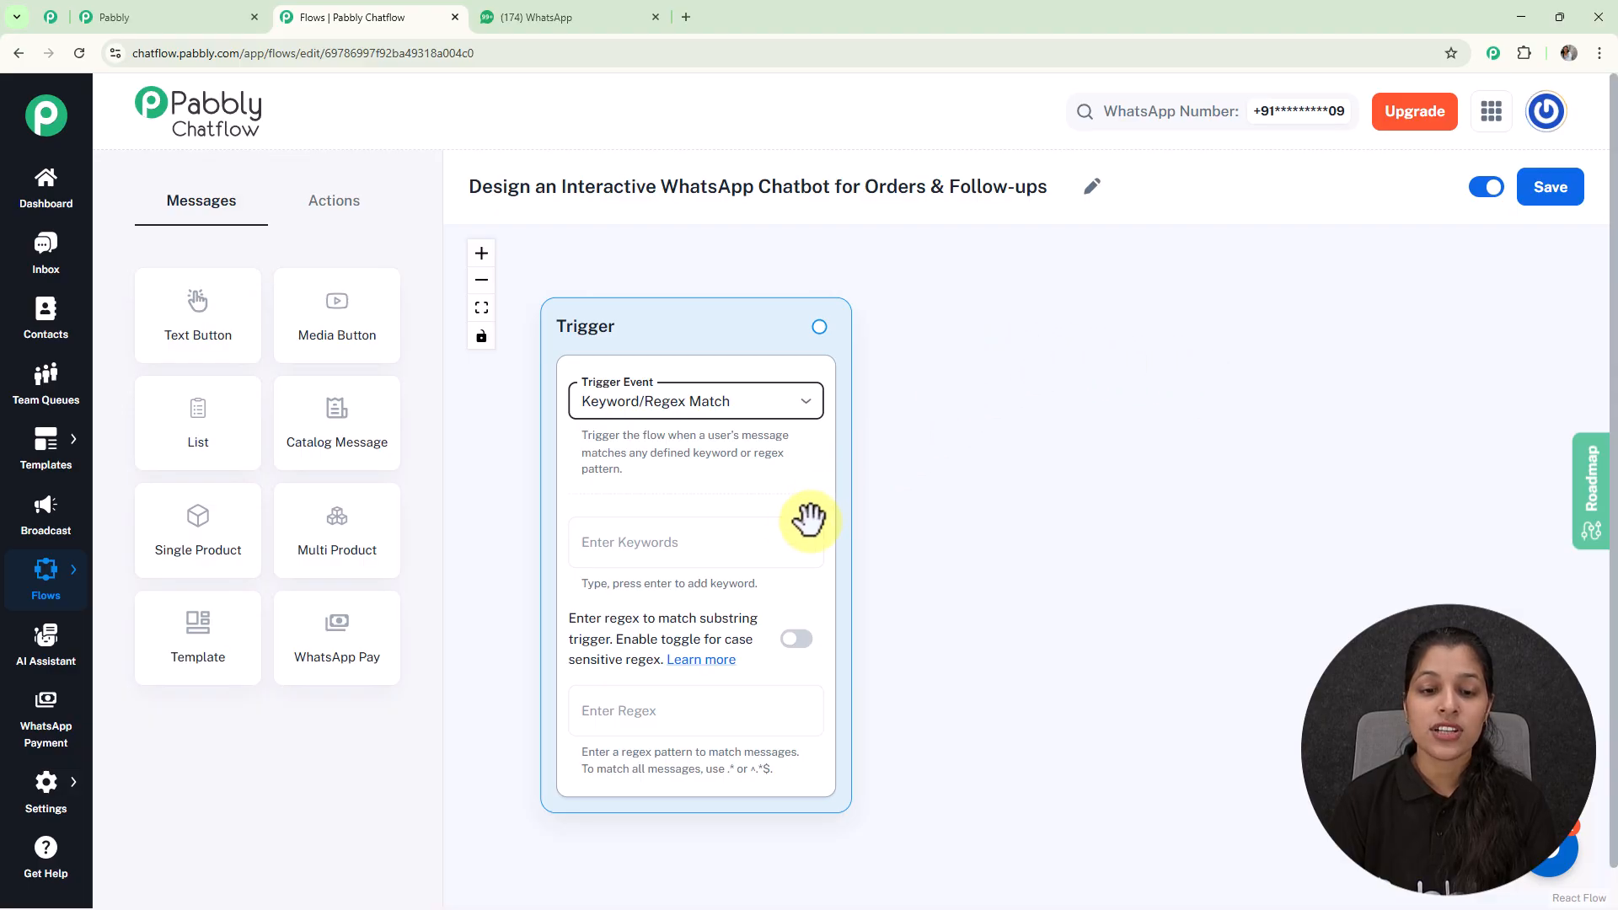
pyautogui.click(737, 541)
pyautogui.write('K')
pyautogui.press('BackSpace')
pyautogui.write('Hell')
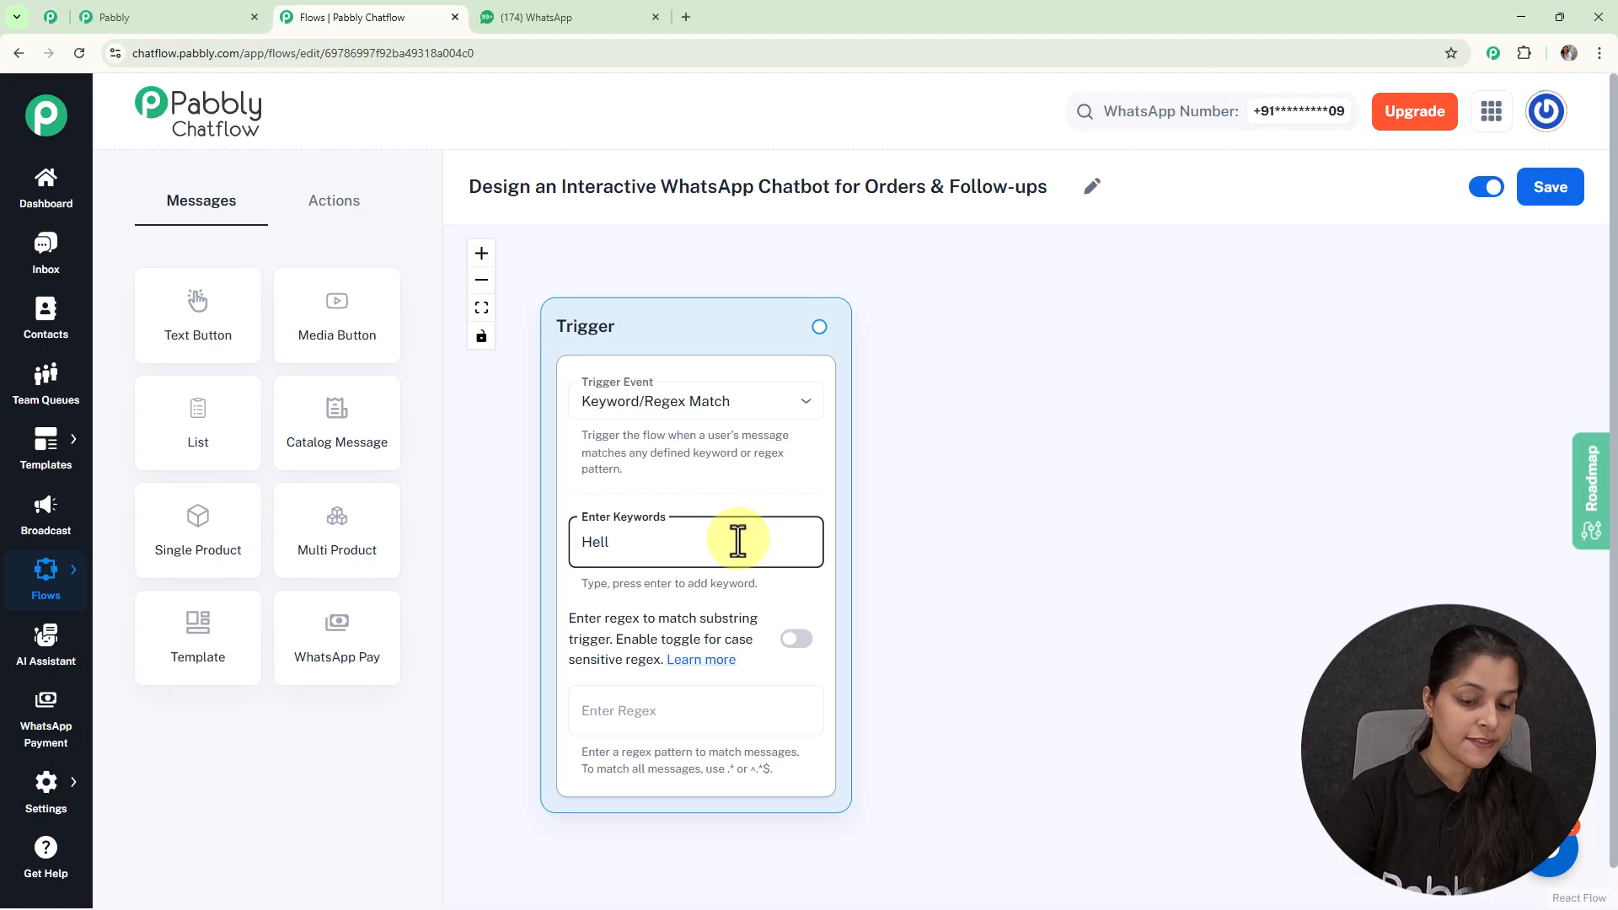
pyautogui.write('o')
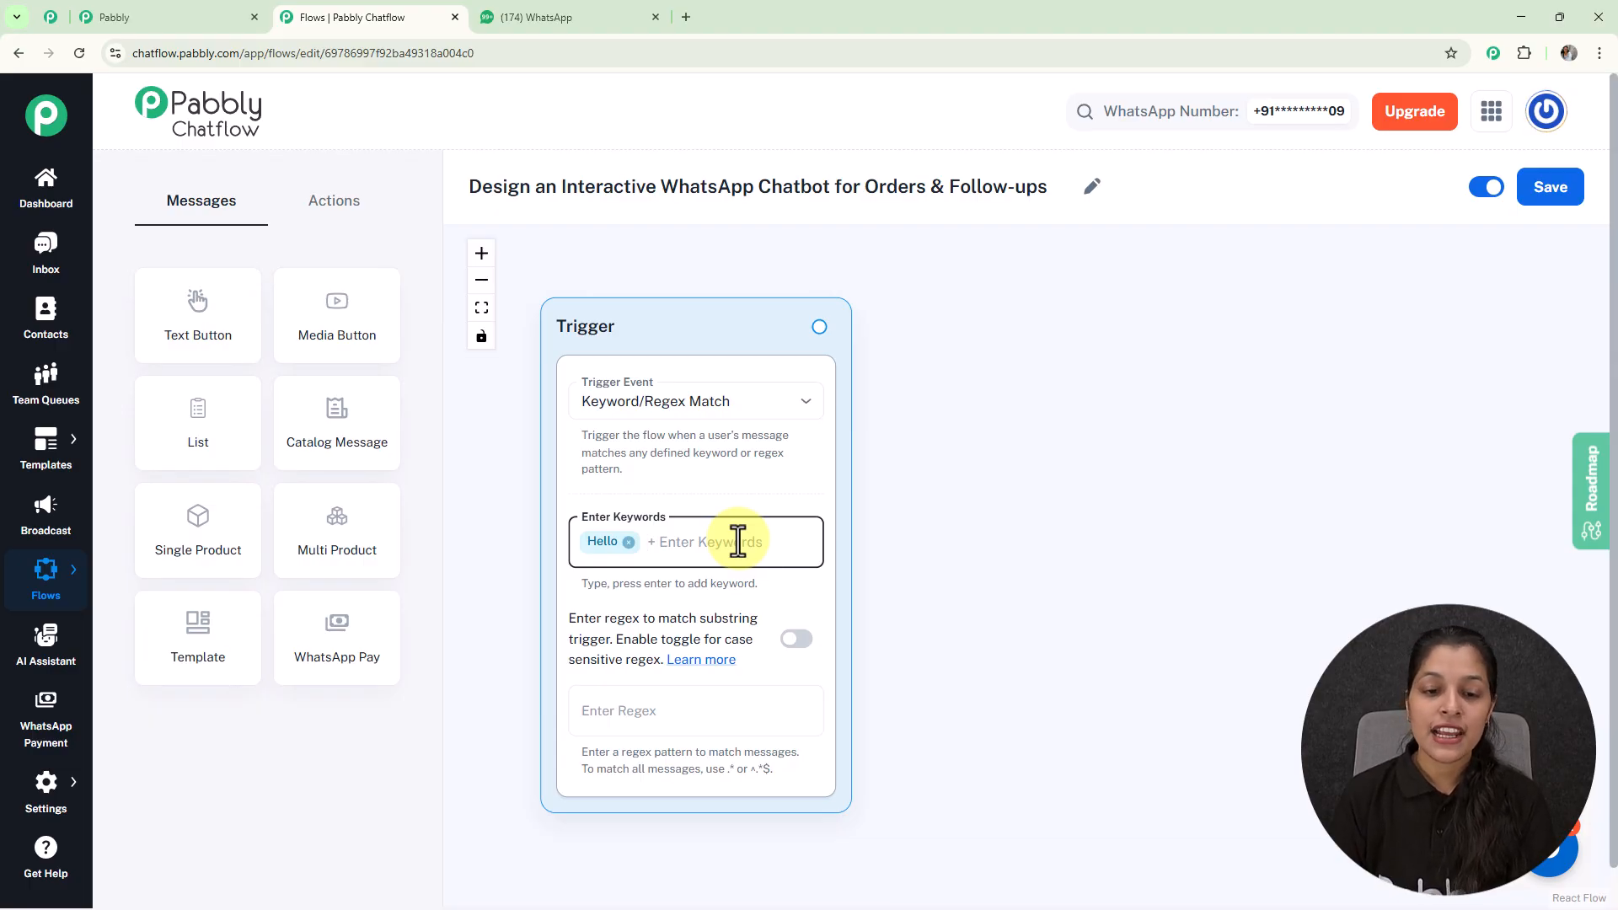
pyautogui.click(697, 718)
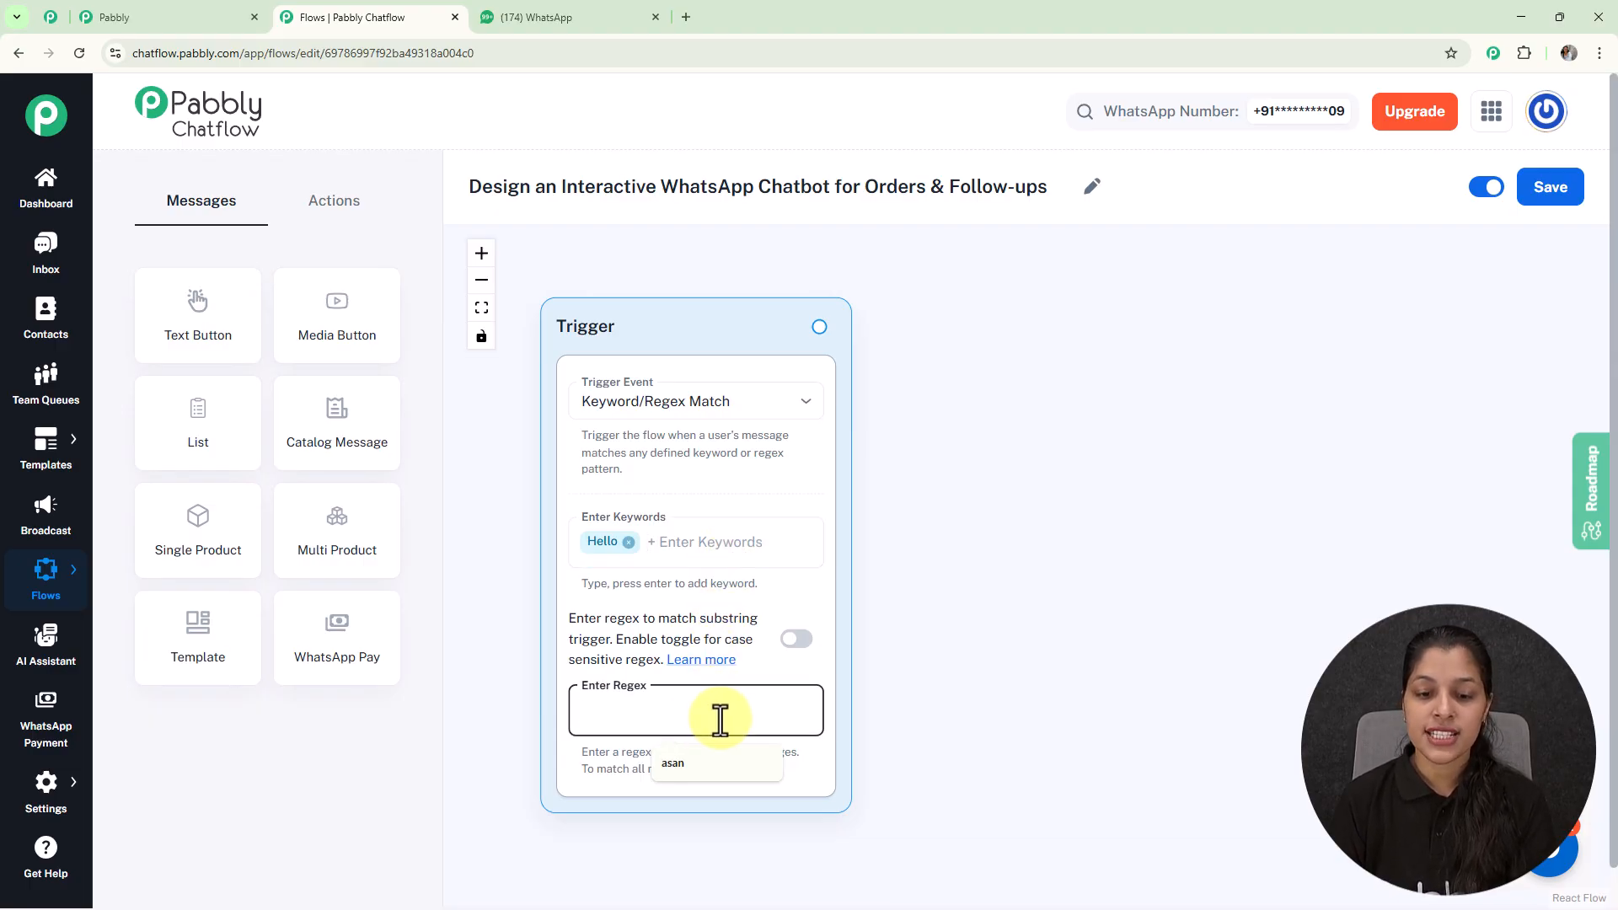
pyautogui.write('[')
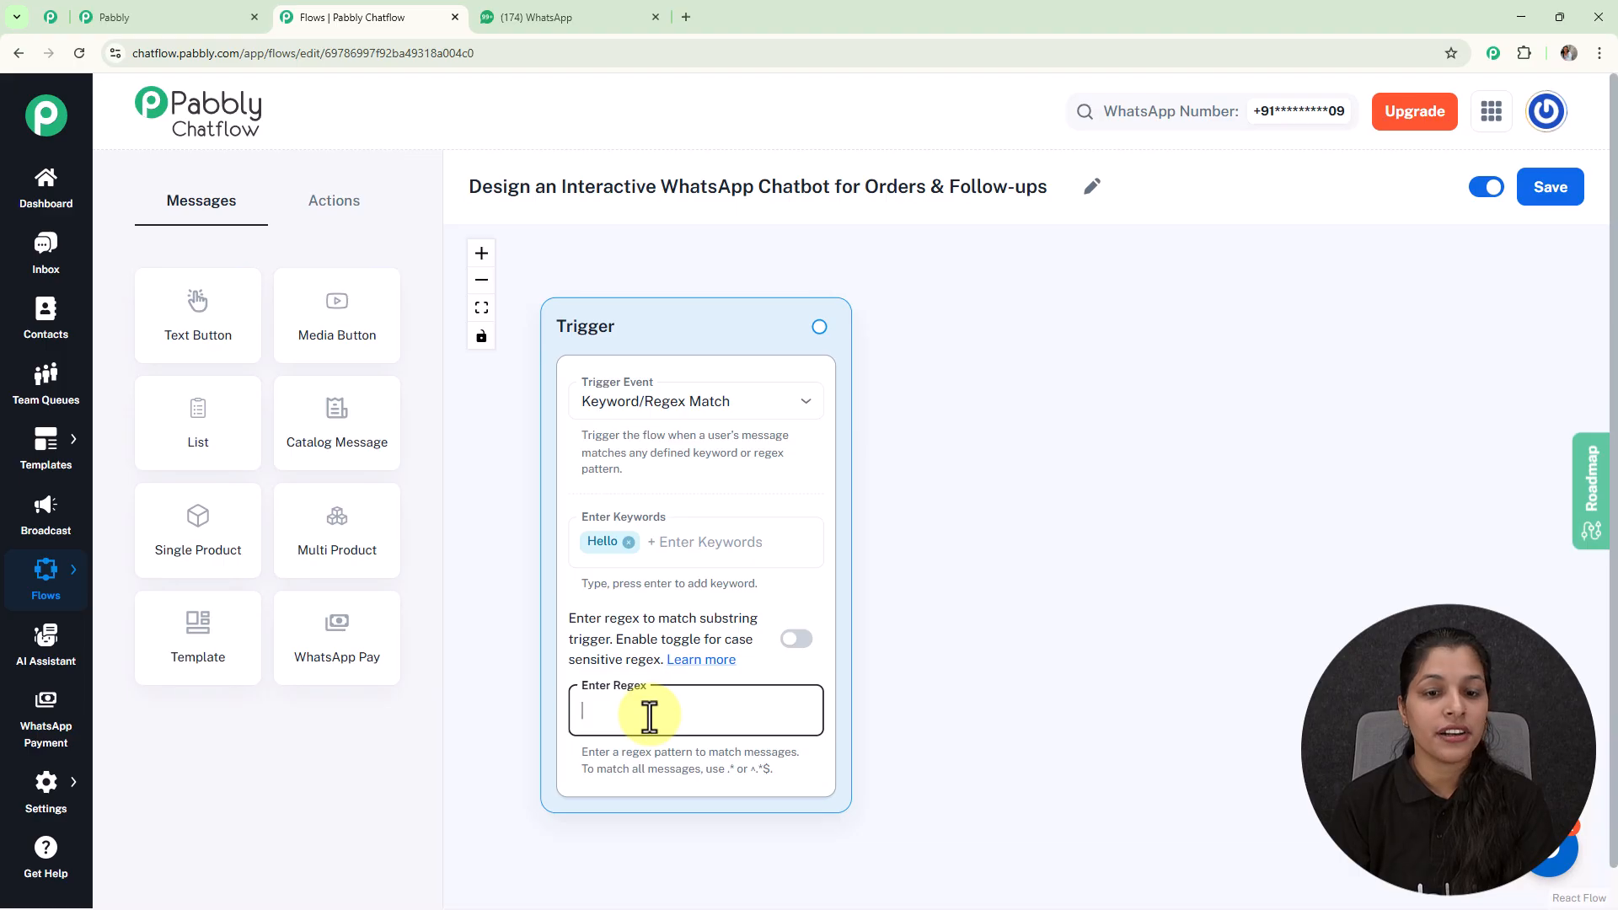
pyautogui.click(908, 477)
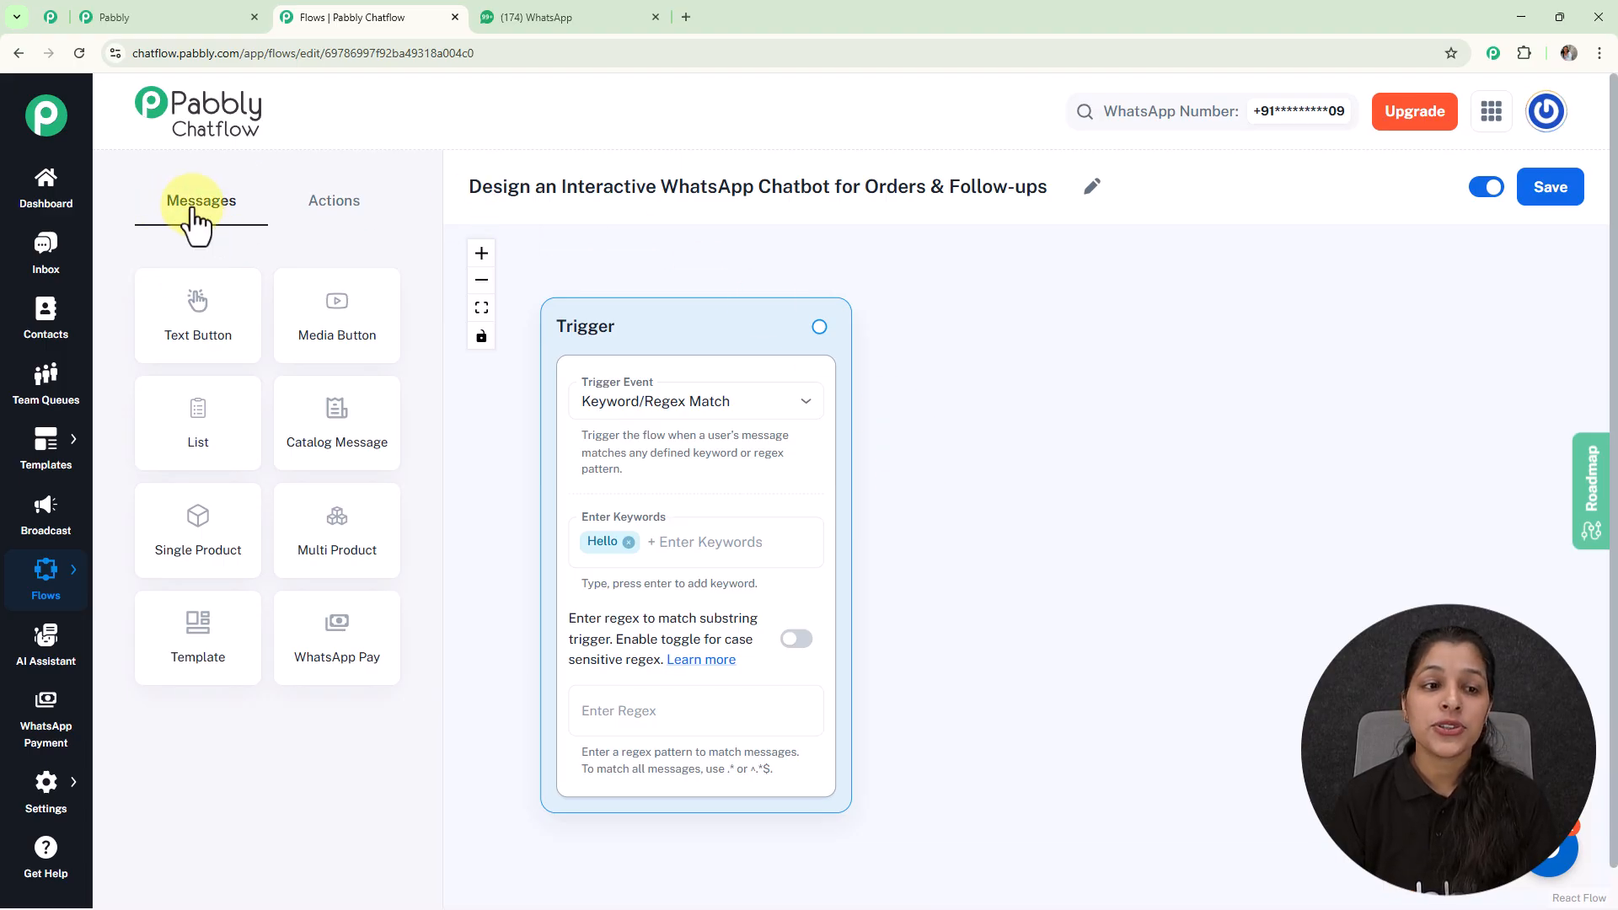
# Check the available action and message nodes, and connect a new Text Button node to the trigger
pyautogui.click(358, 215)
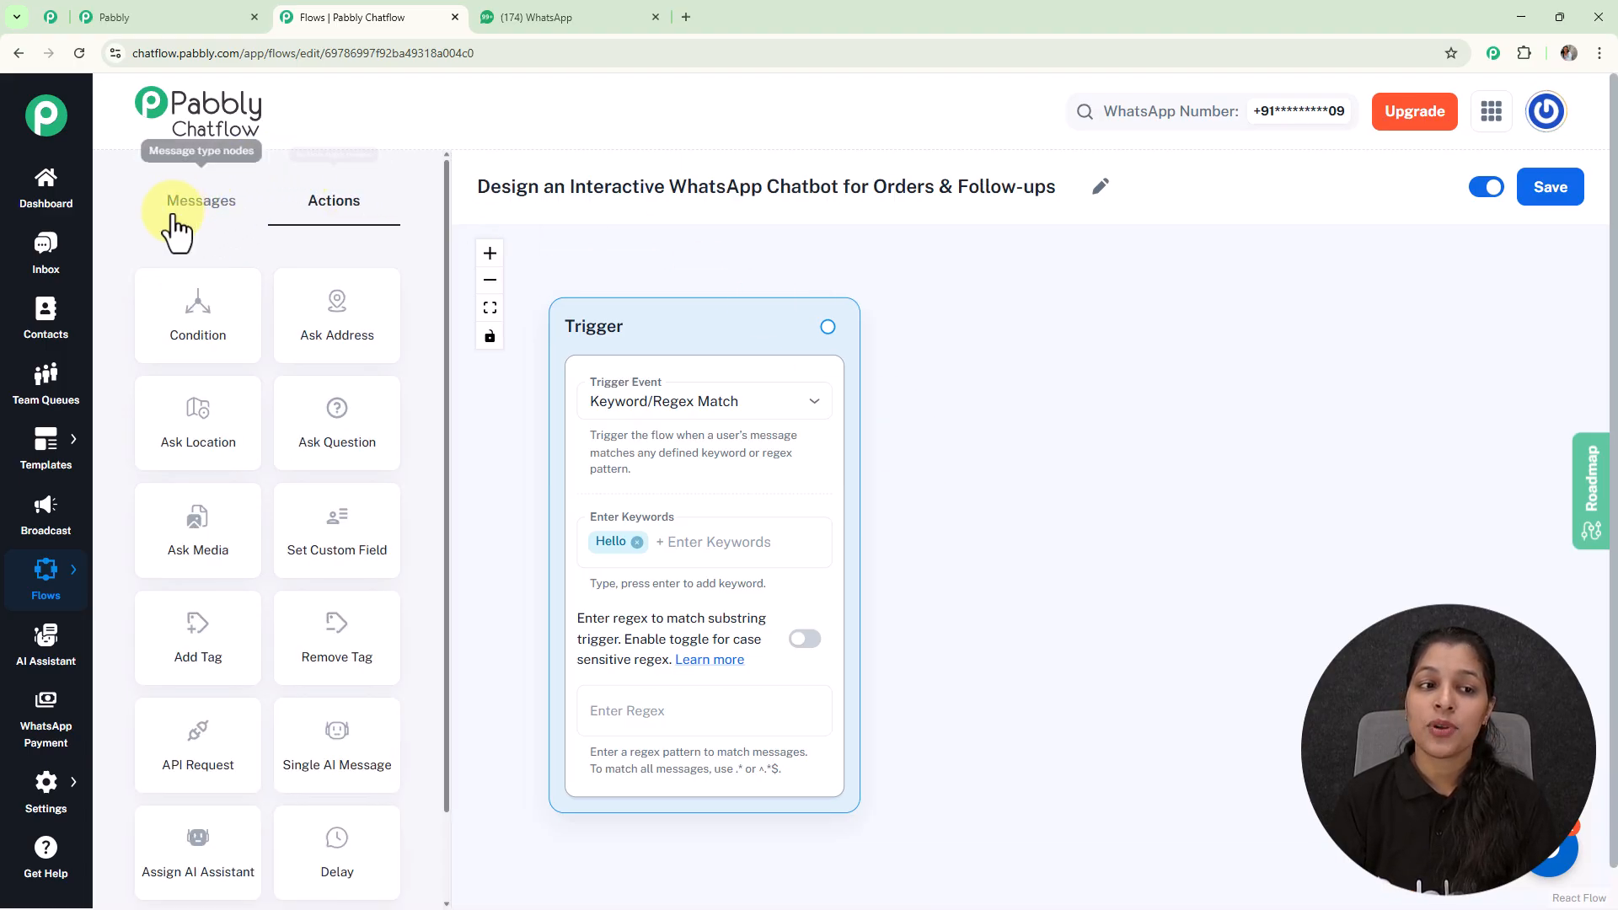
pyautogui.click(211, 211)
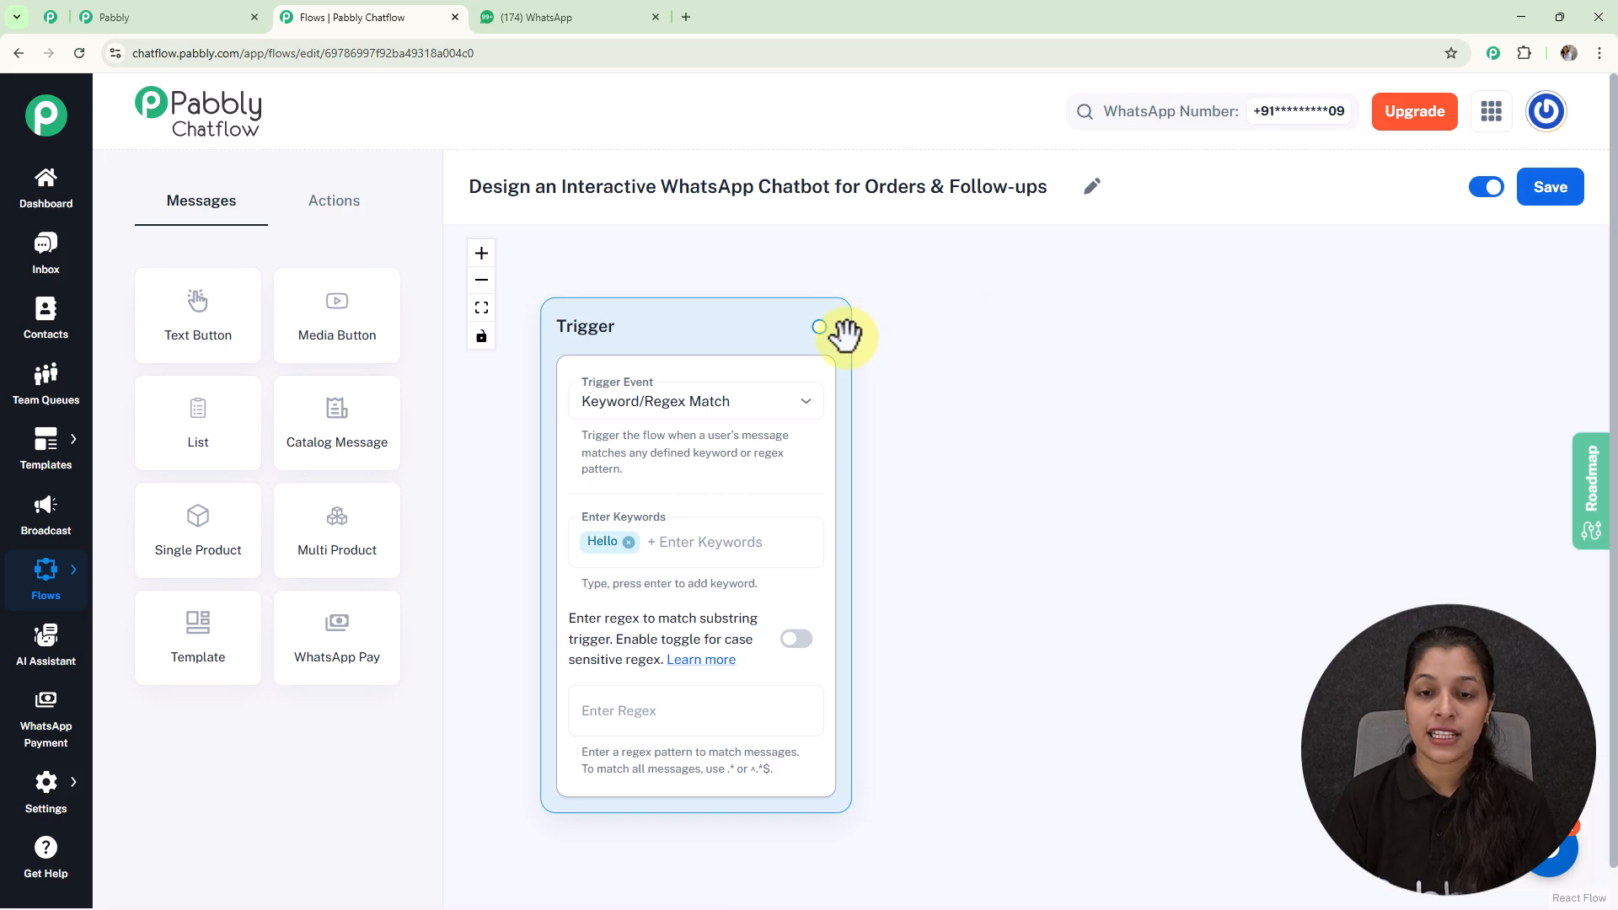
pyautogui.moveTo(819, 327); pyautogui.dragTo(1024, 459)
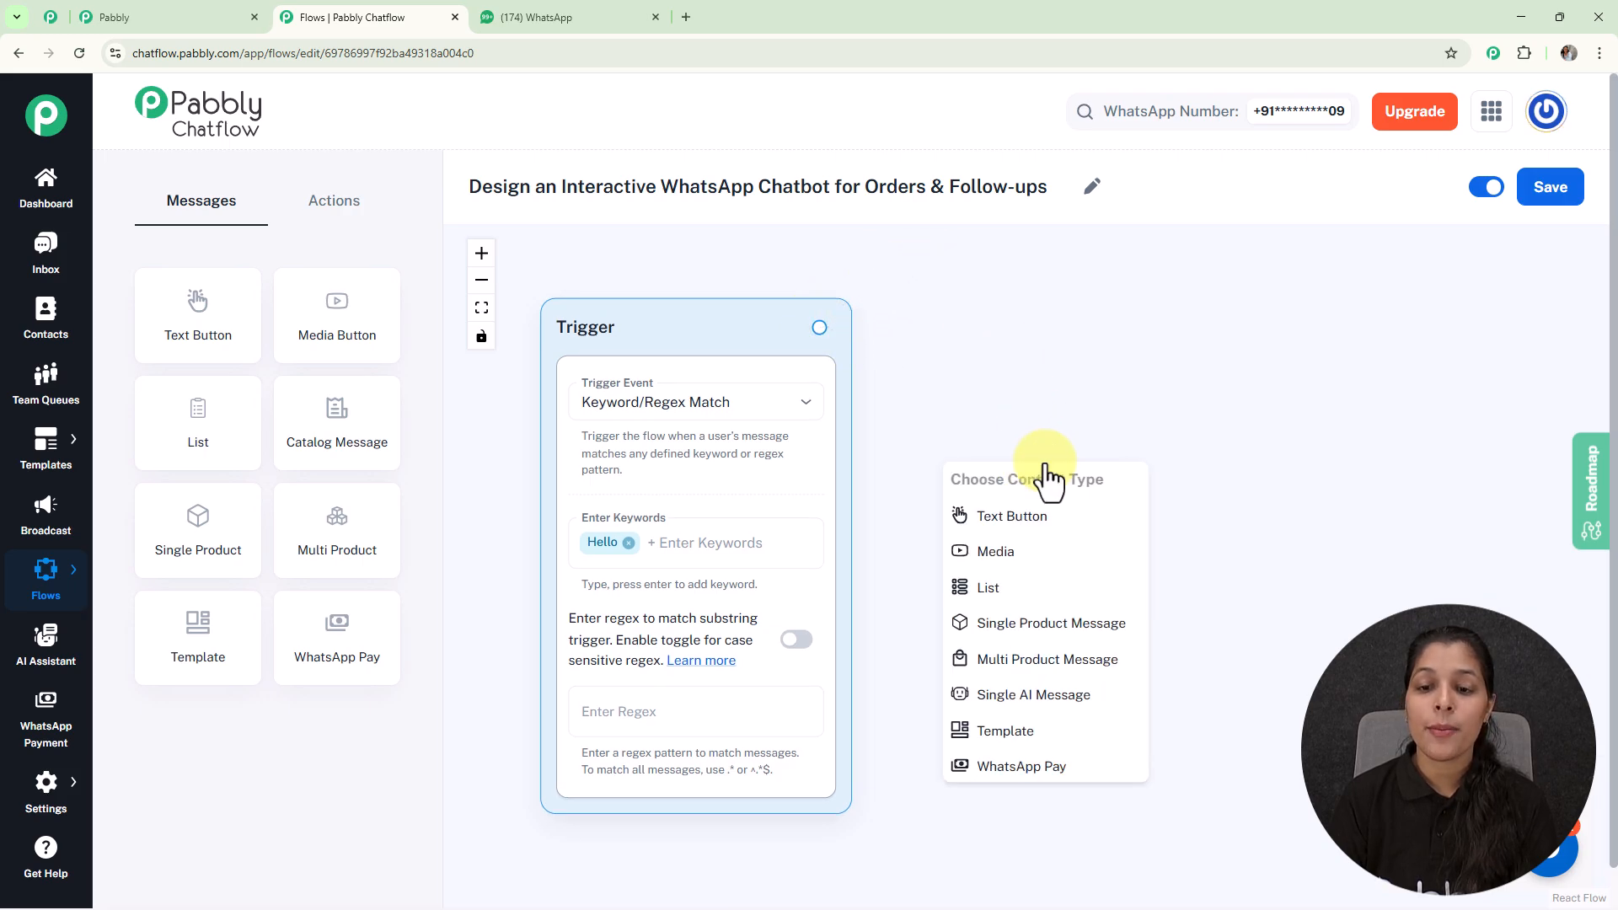
pyautogui.click(1024, 516)
pyautogui.moveTo(1022, 472); pyautogui.dragTo(1008, 365)
pyautogui.moveTo(1248, 406); pyautogui.dragTo(1172, 413)
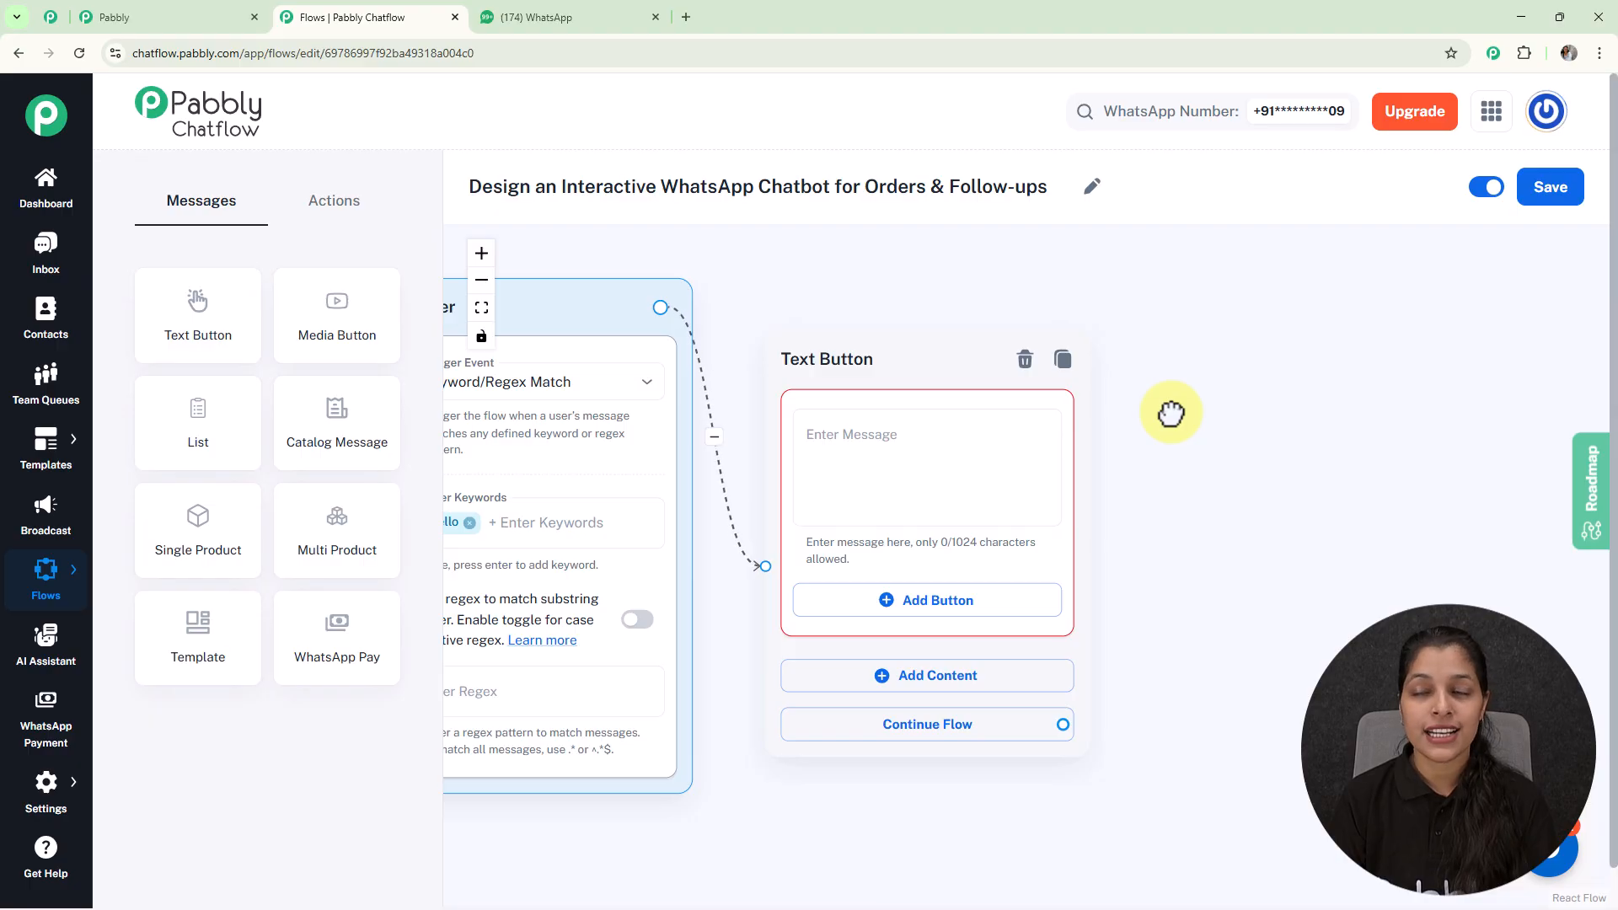
# Set the Text Button message to "👋 Hello! Welcome to Bloom & Surprise 🌸🎁 I help you order flowers & gifts for every occasion. Please choose an option below 👇"
pyautogui.click(882, 469)
pyautogui.hotkey('ctrl', 'v')
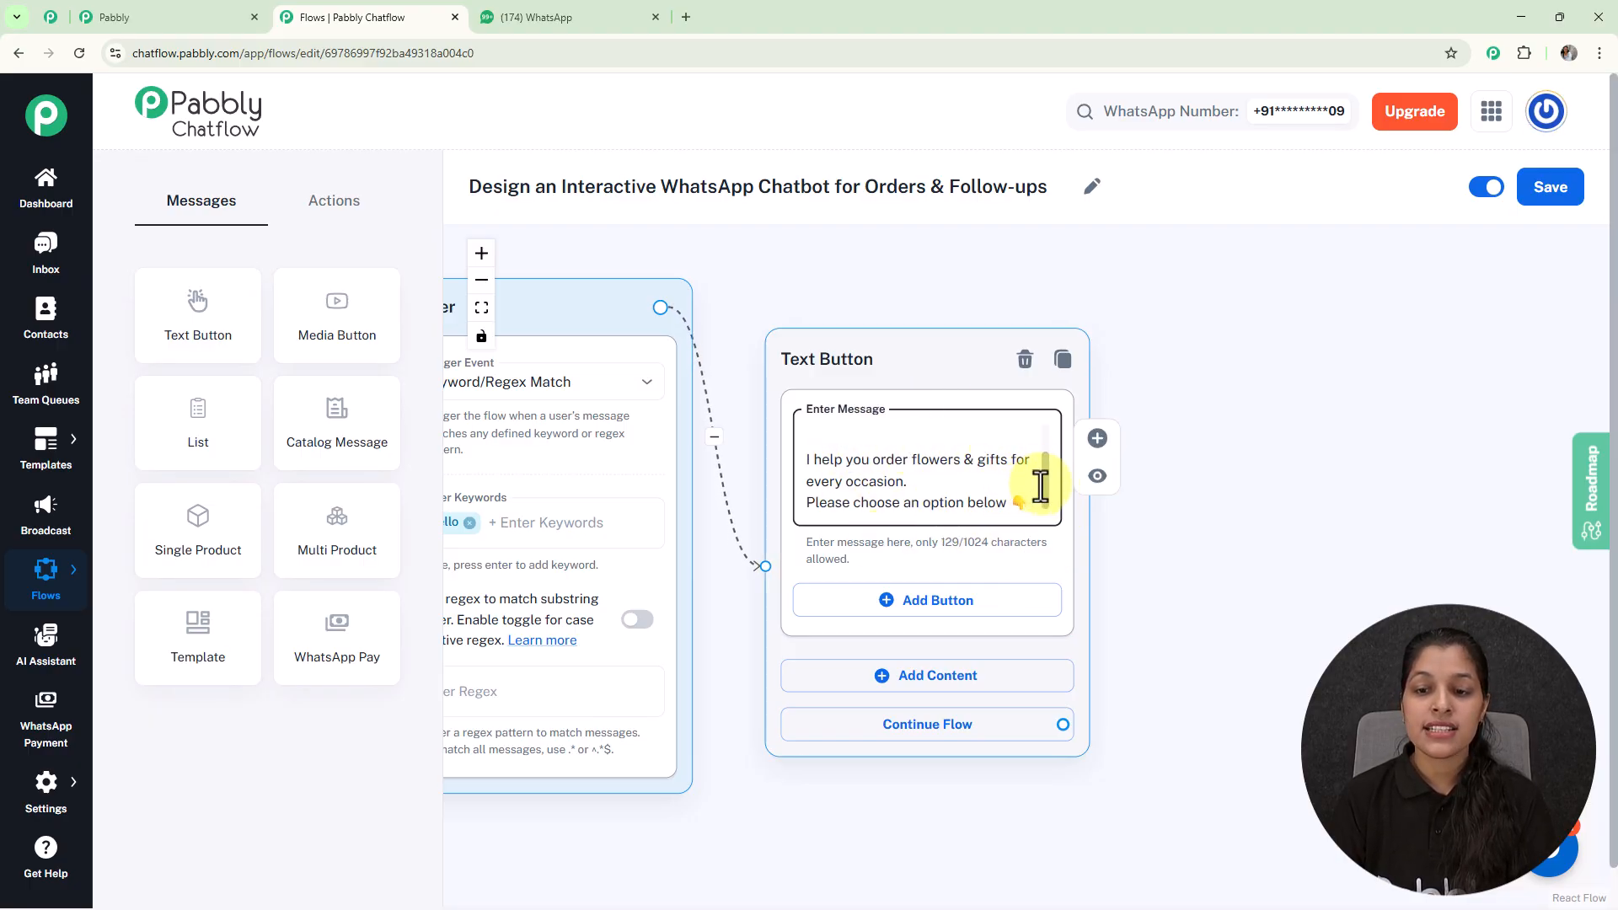
pyautogui.moveTo(1043, 485); pyautogui.dragTo(1043, 444)
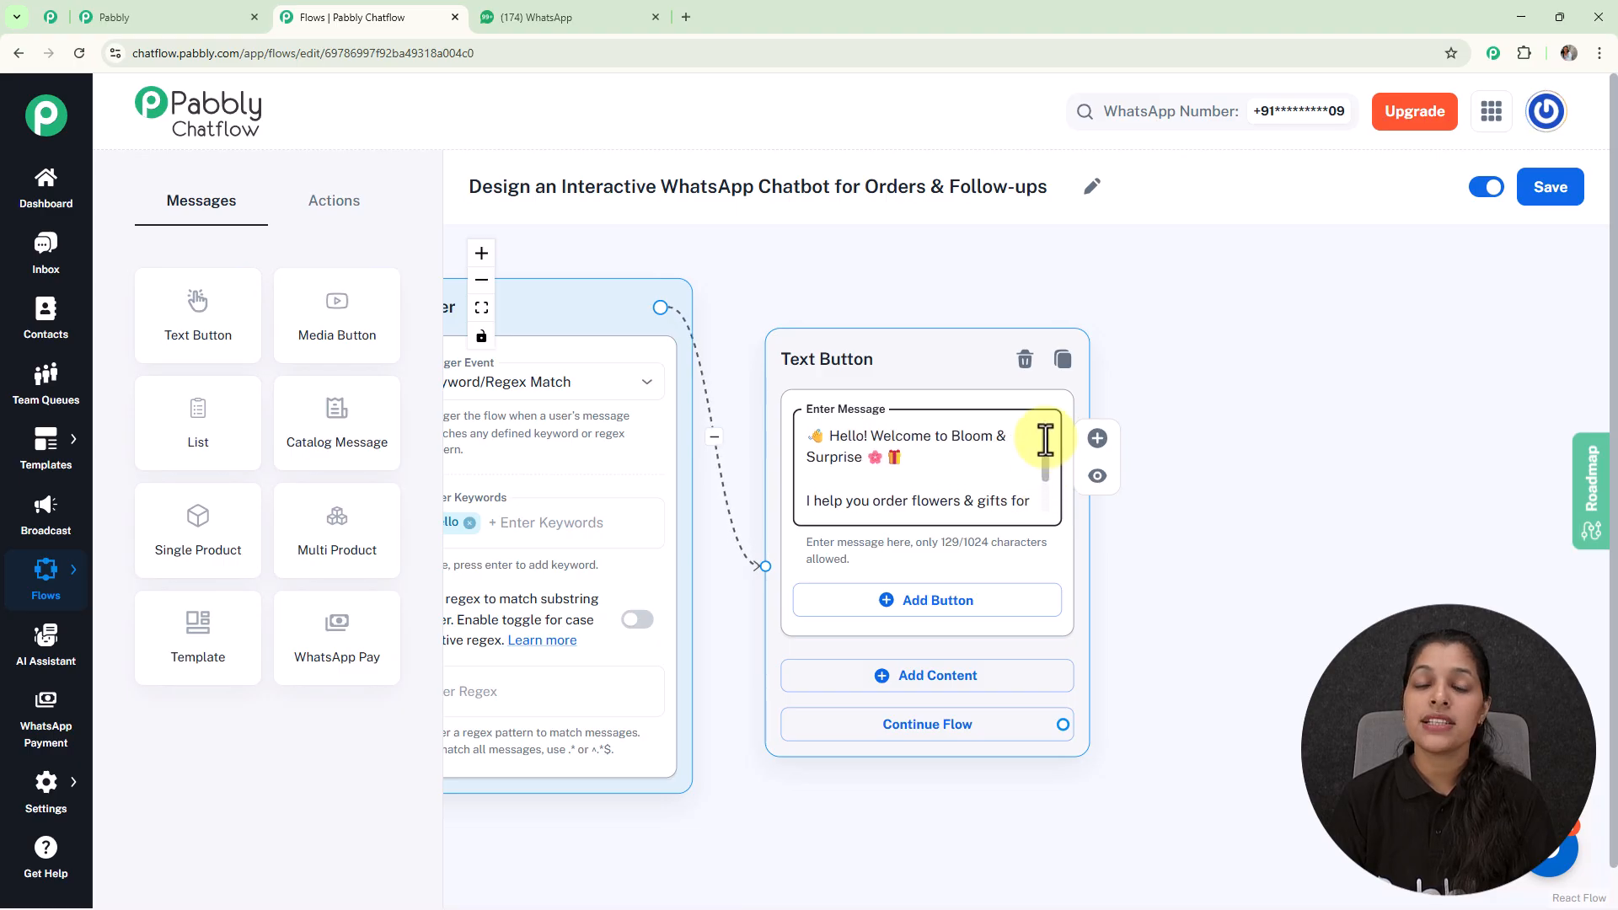
# Add a Quick Reply button named "🌹 Order Flowers" to the welcome message
pyautogui.click(891, 602)
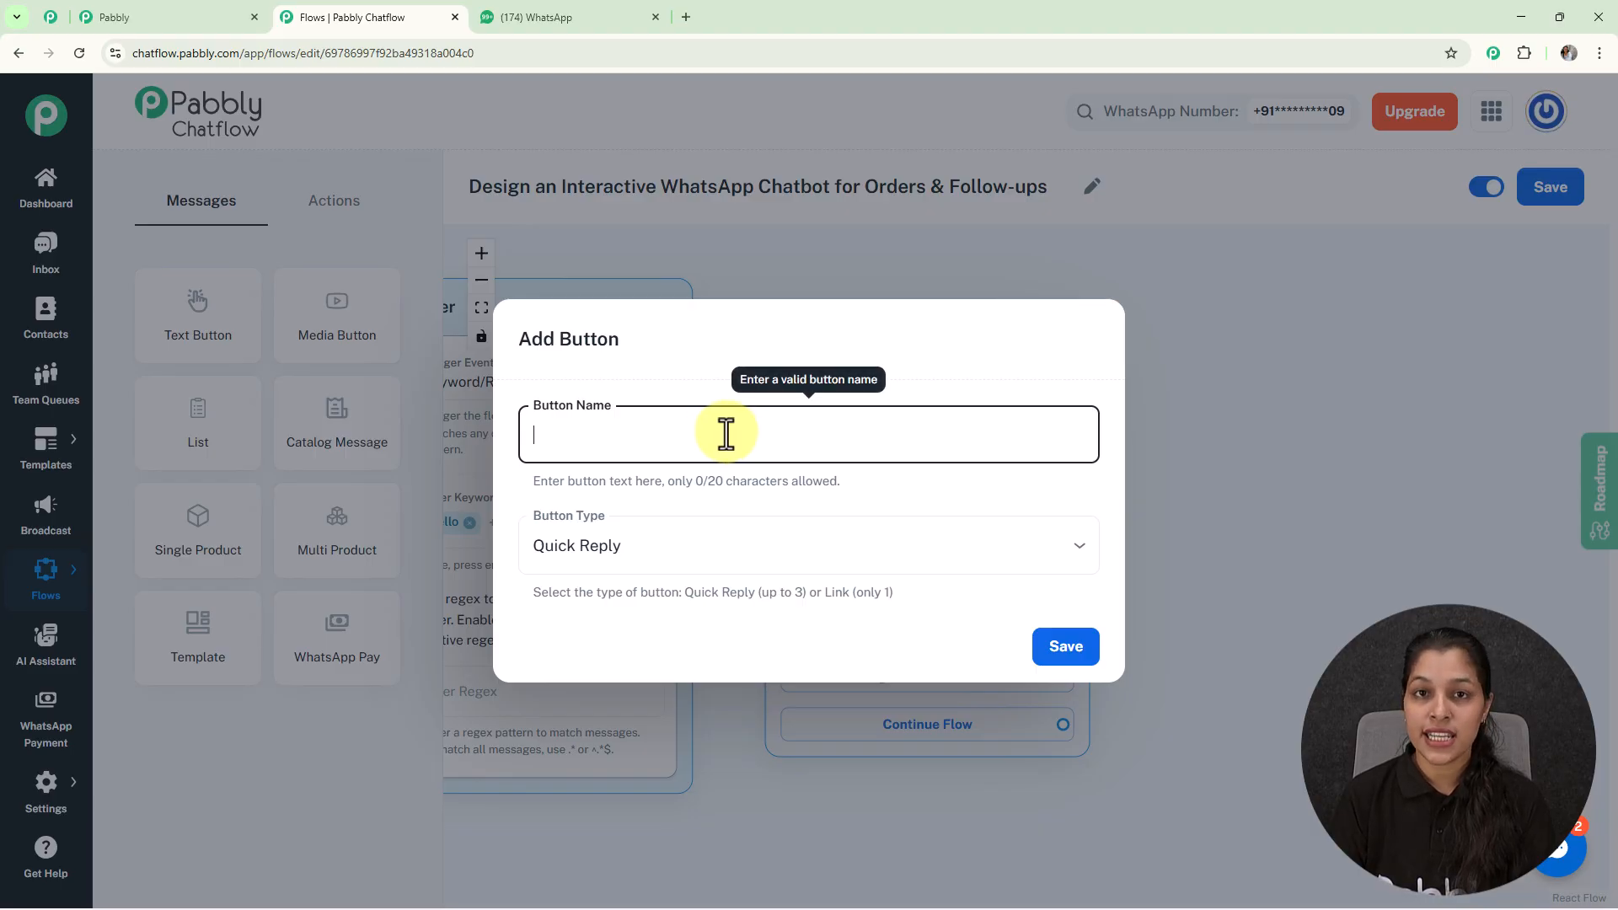
pyautogui.write('🌹 Order Flowers')
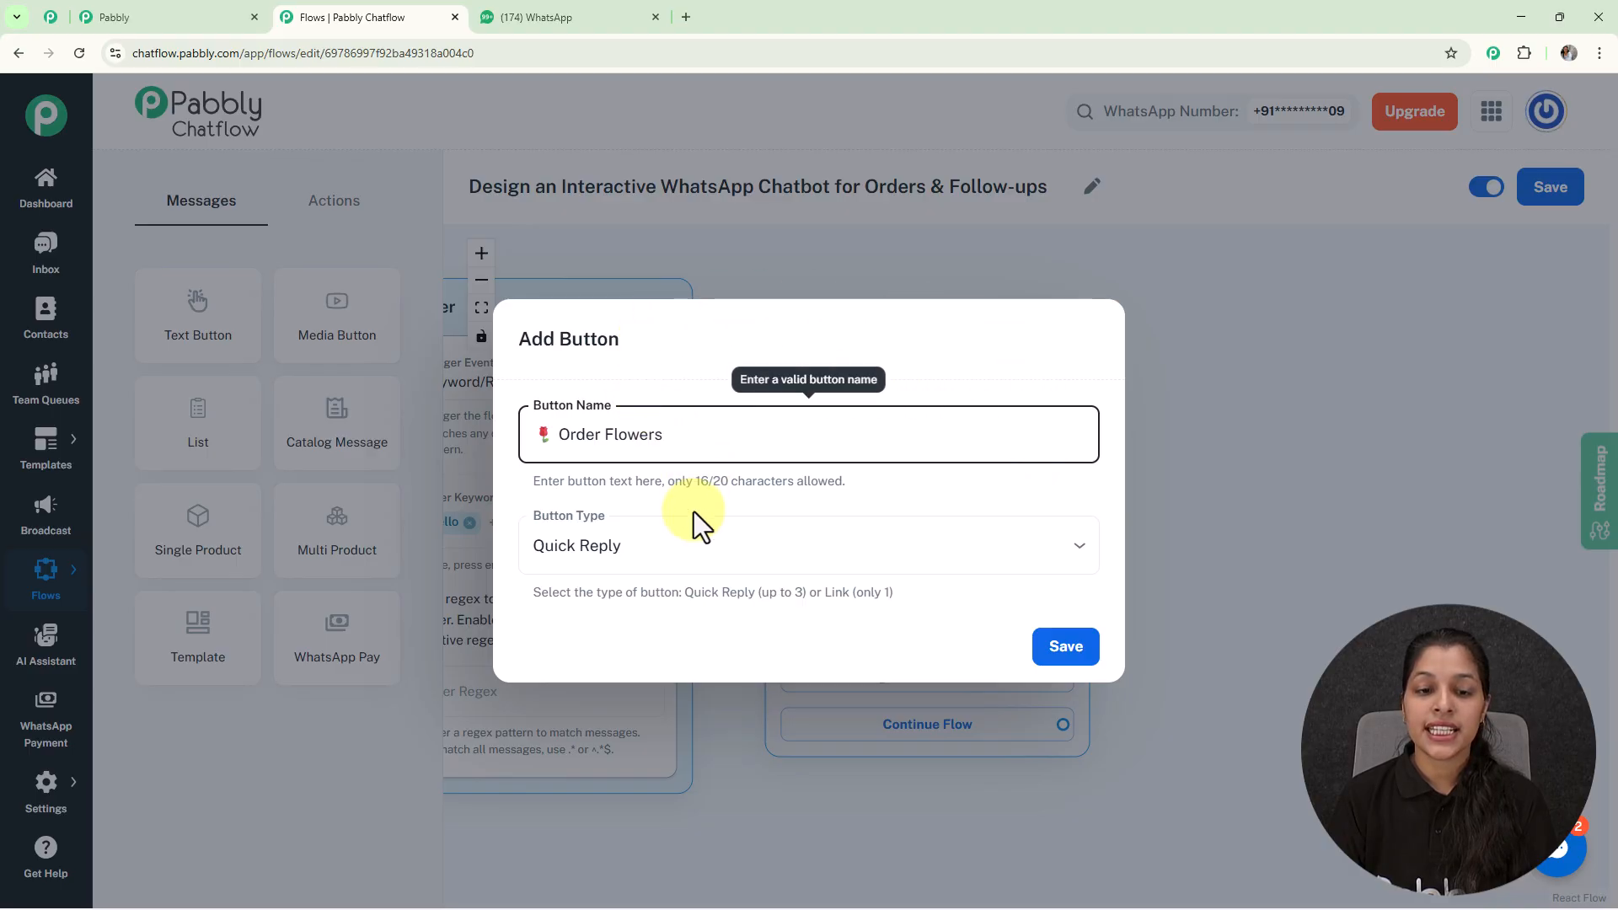
pyautogui.click(953, 549)
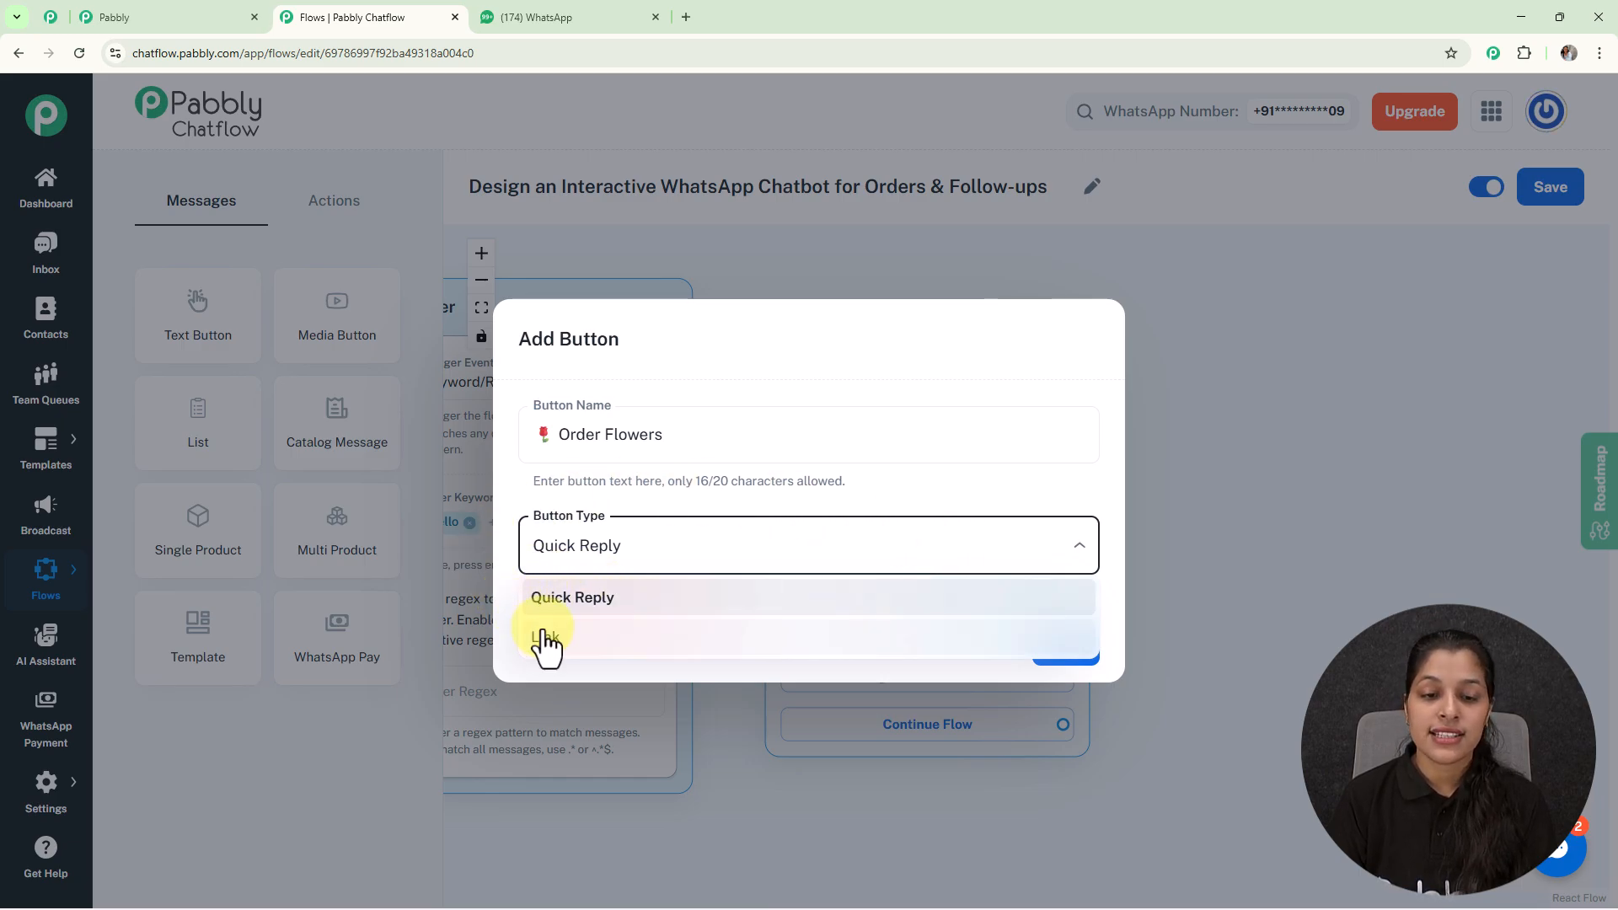
pyautogui.click(1131, 708)
pyautogui.click(1064, 659)
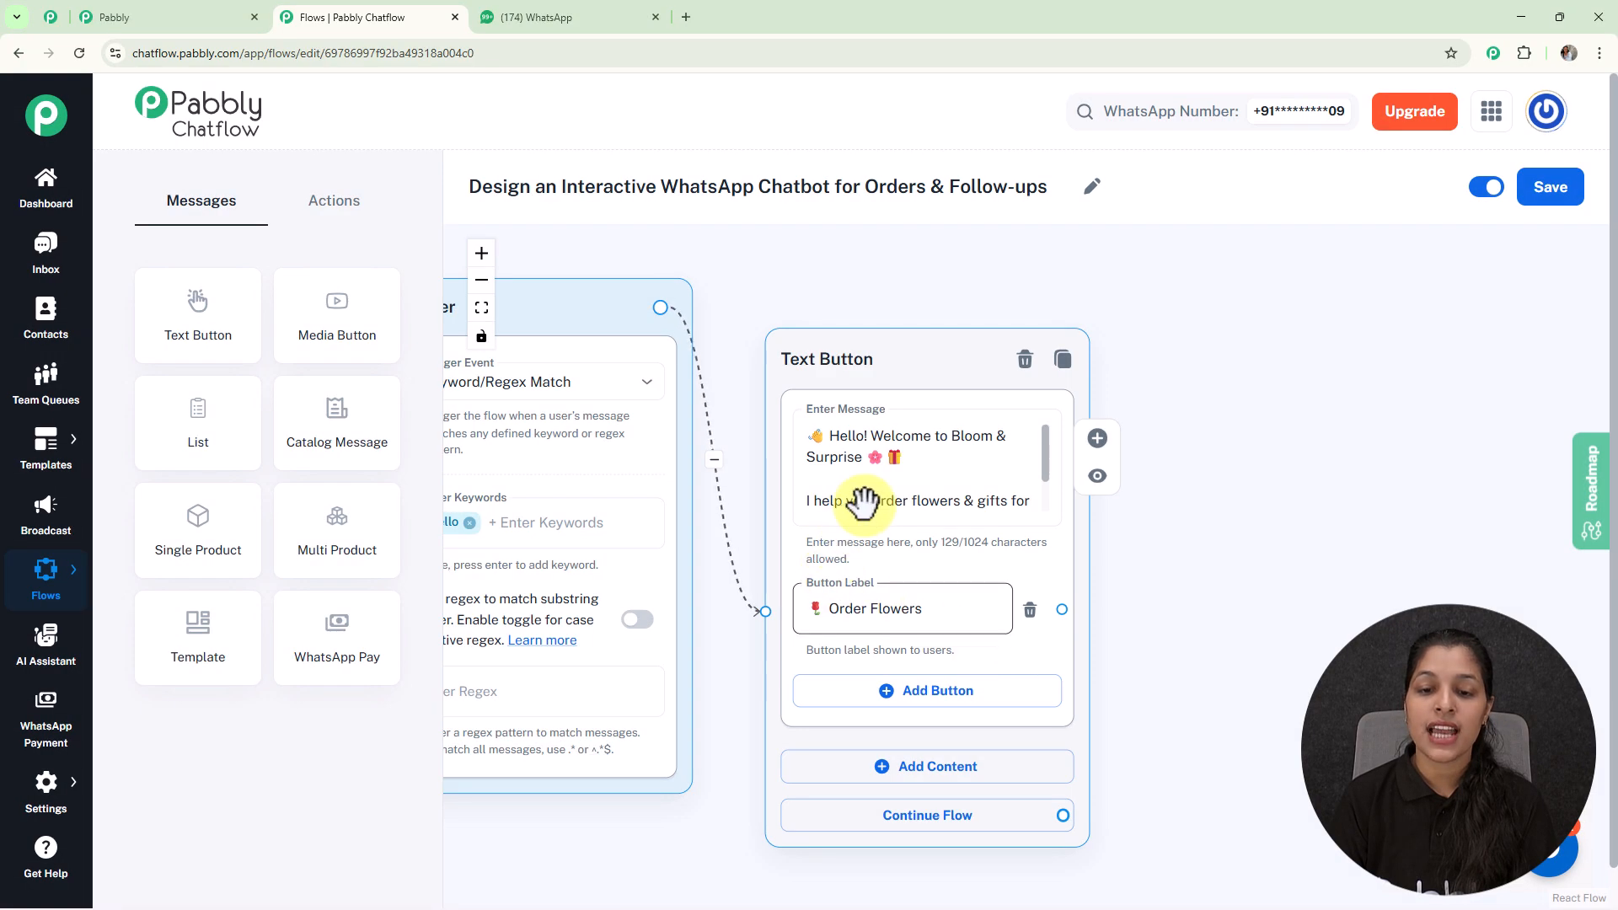
# Add a second Quick Reply button named "🎁 Order Gifts" to the welcome message
pyautogui.moveTo(838, 357); pyautogui.dragTo(832, 292)
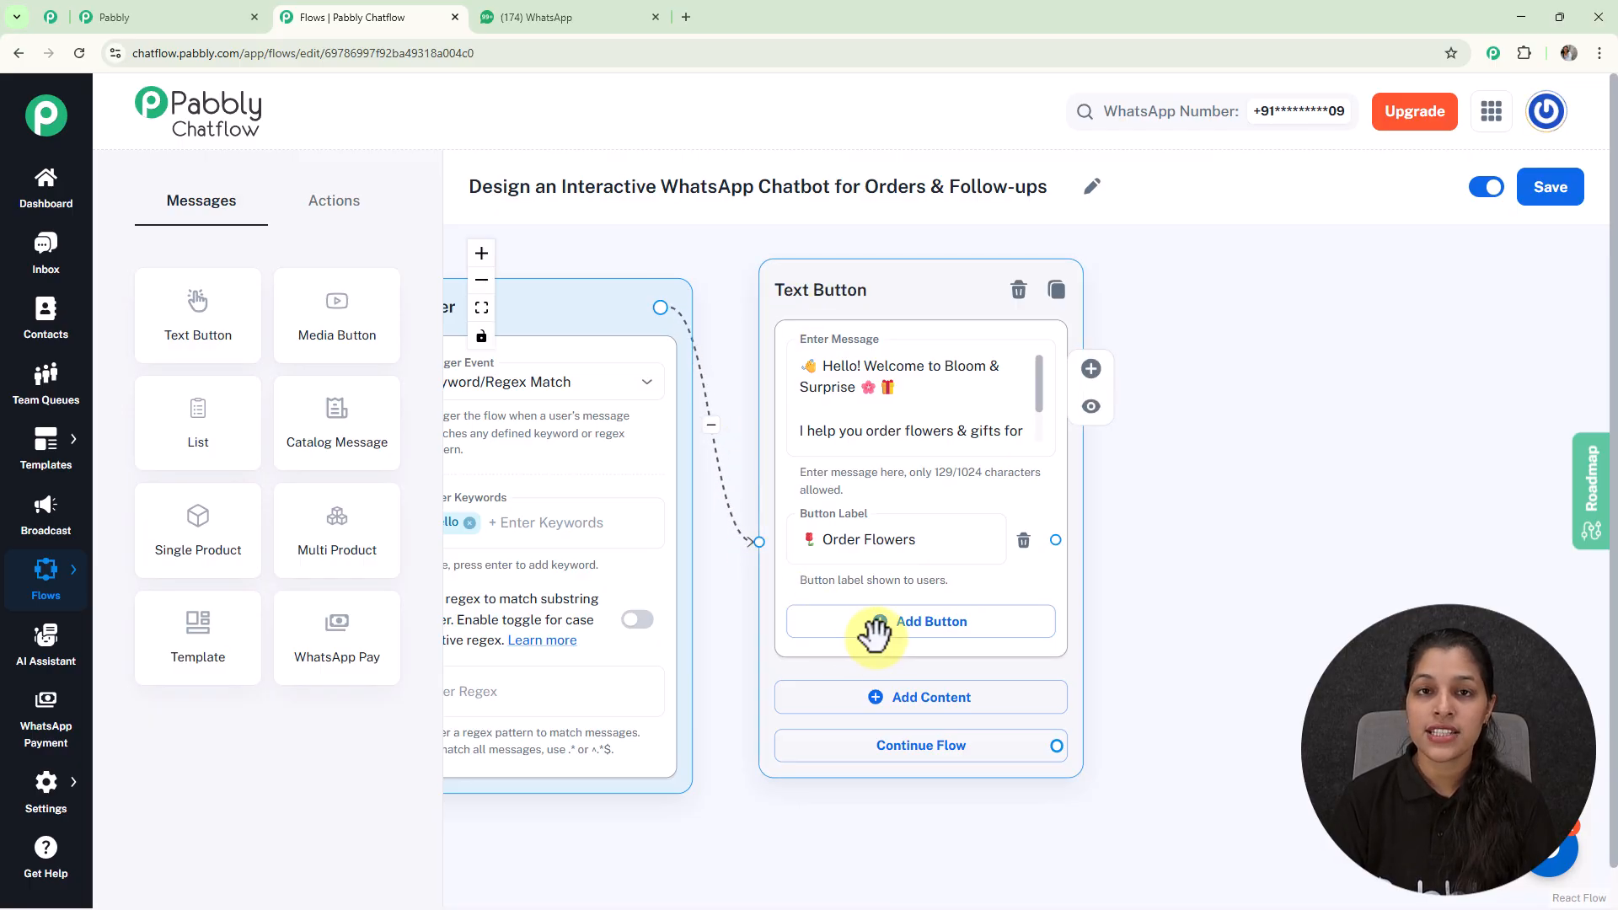
pyautogui.click(876, 628)
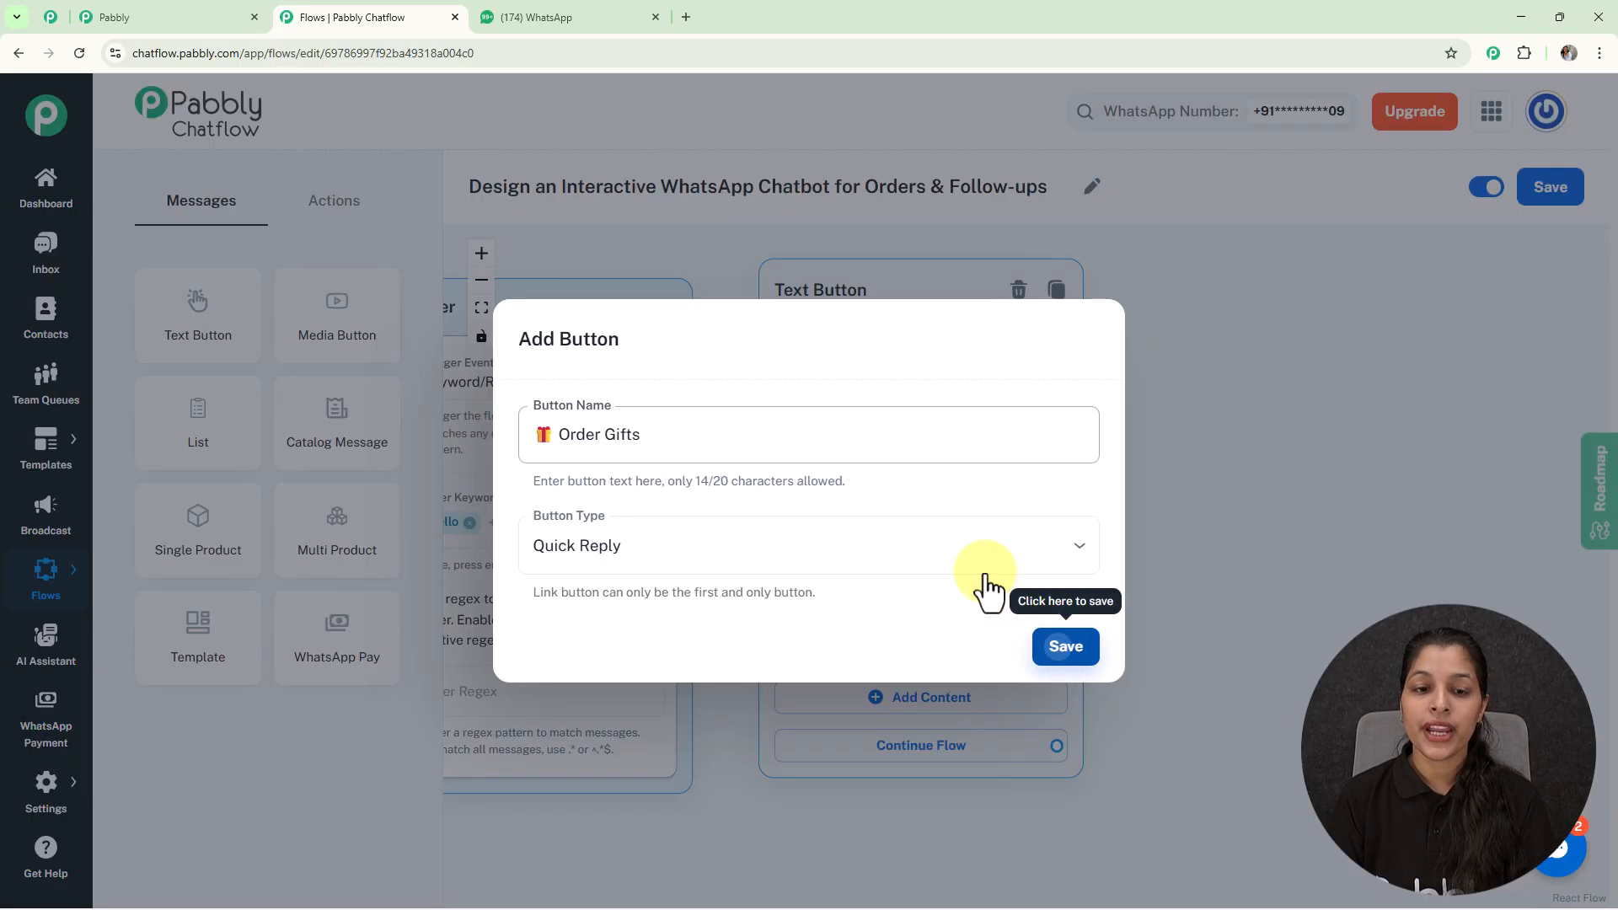
pyautogui.click(1063, 647)
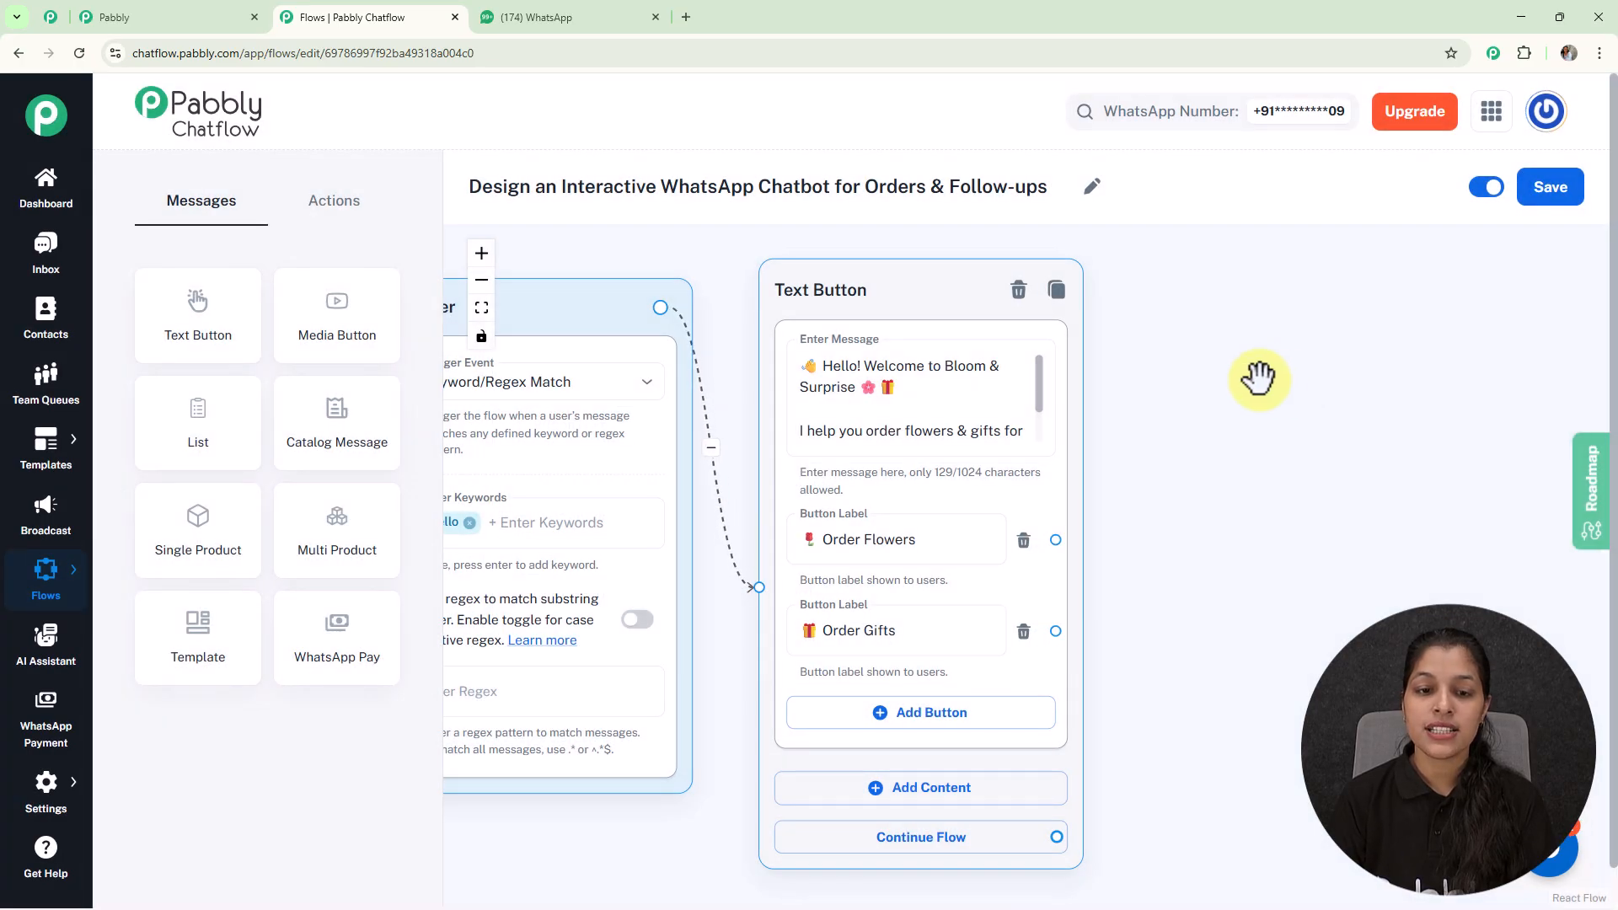
pyautogui.scroll(-3, 1258, 372)
pyautogui.moveTo(1343, 408); pyautogui.dragTo(1105, 401)
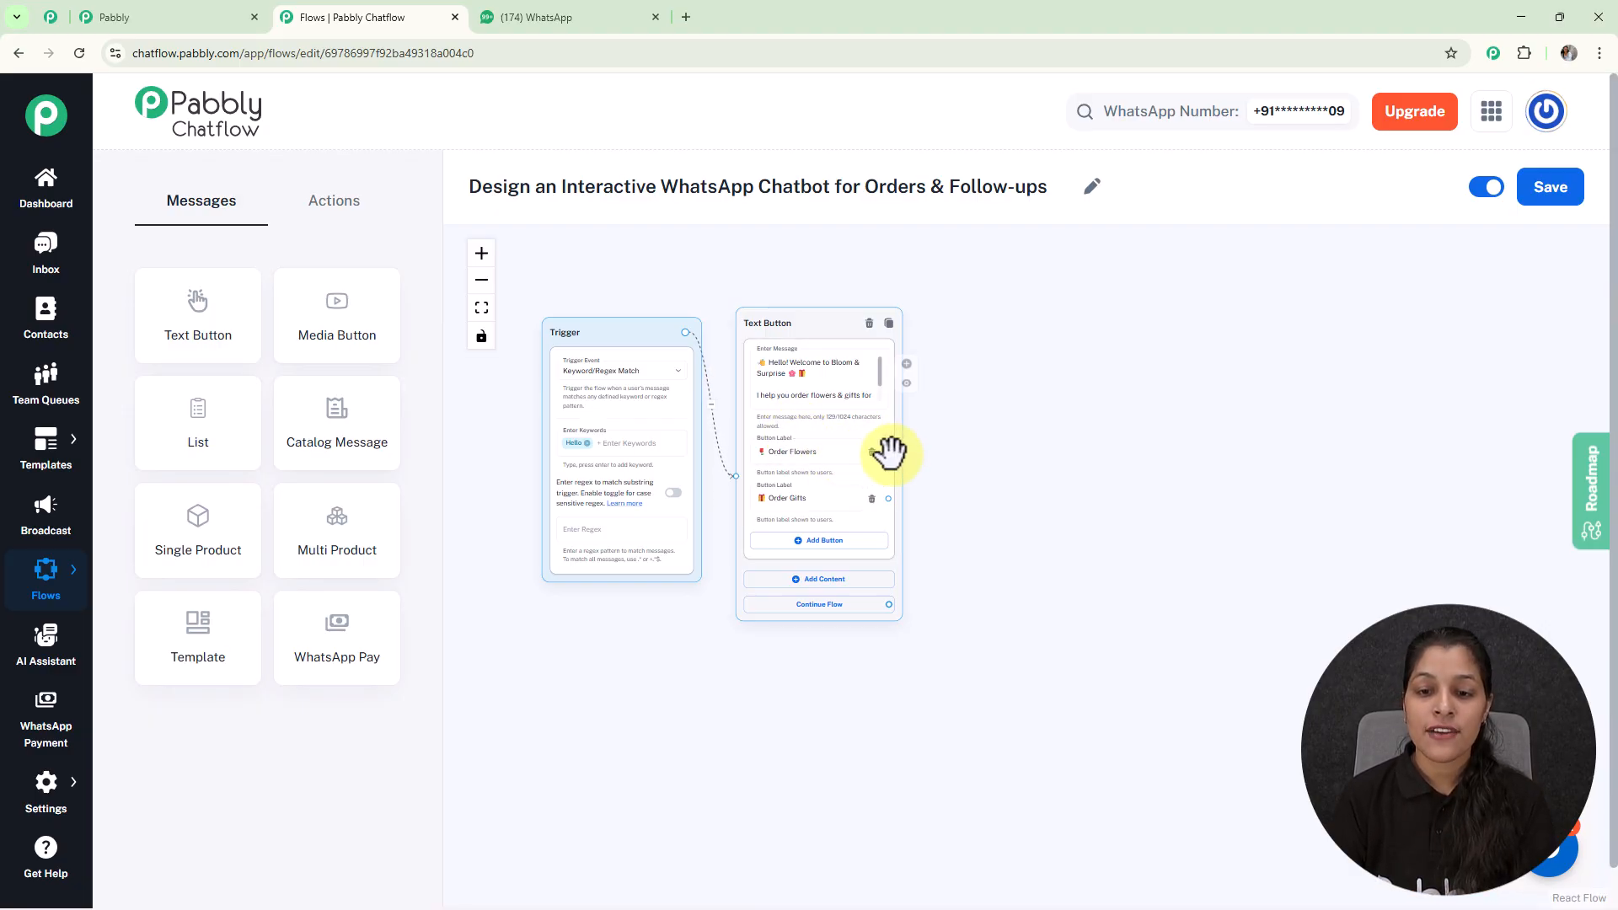
# Connect a new List node to the "Order Flowers" button and set its body to "Choose a gift category 🎁"
pyautogui.moveTo(888, 452); pyautogui.dragTo(975, 382)
pyautogui.scroll(5, 975, 455)
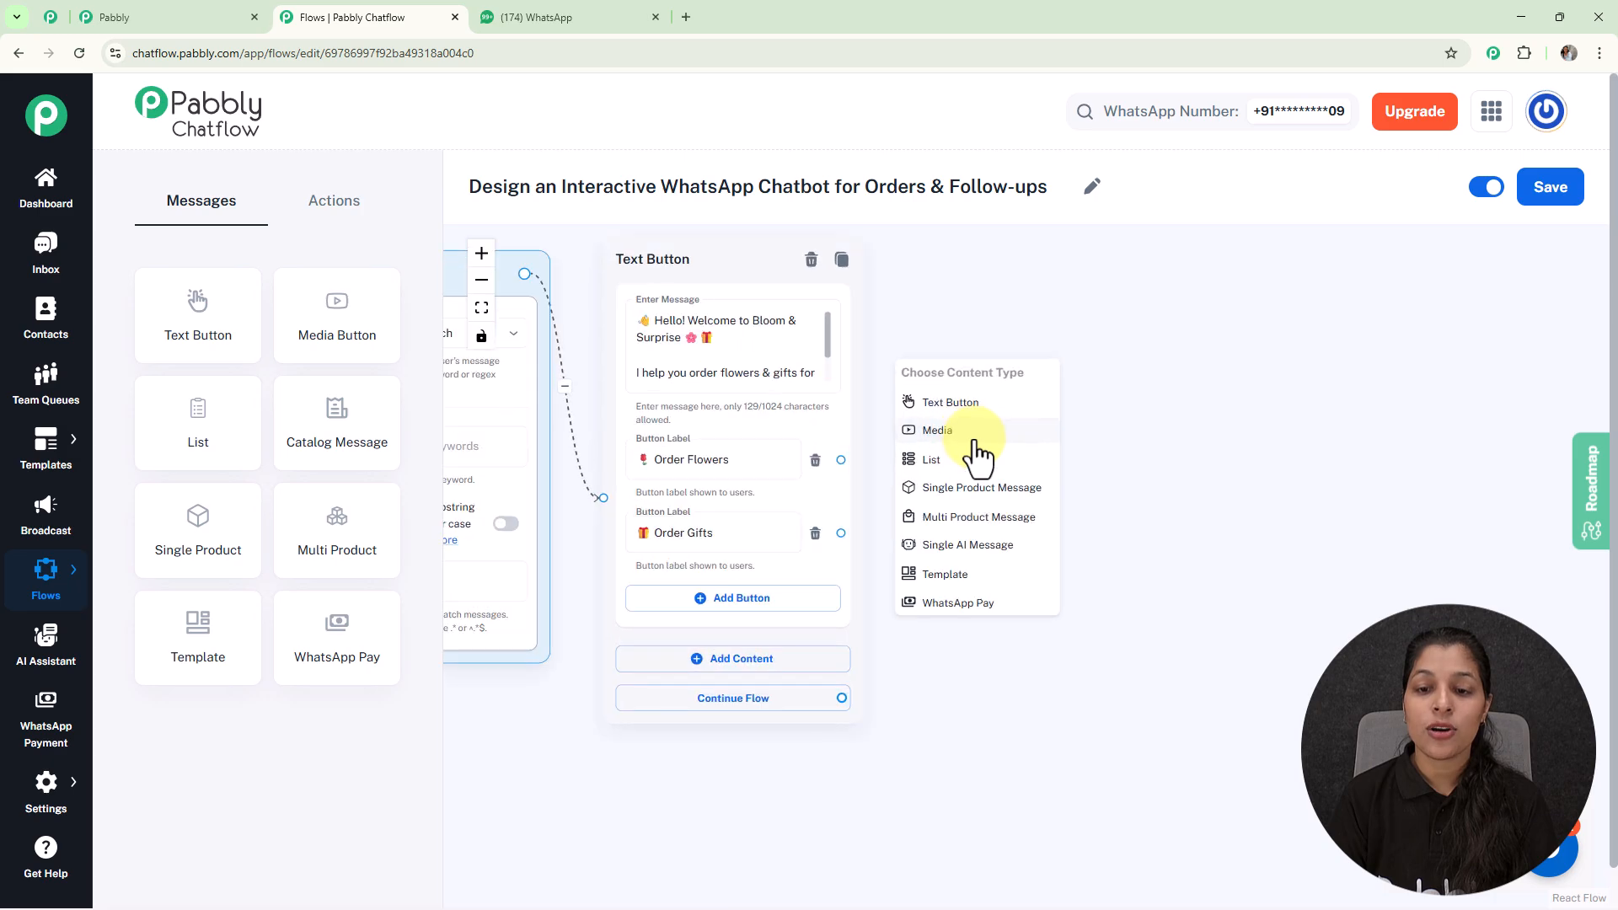
pyautogui.click(944, 465)
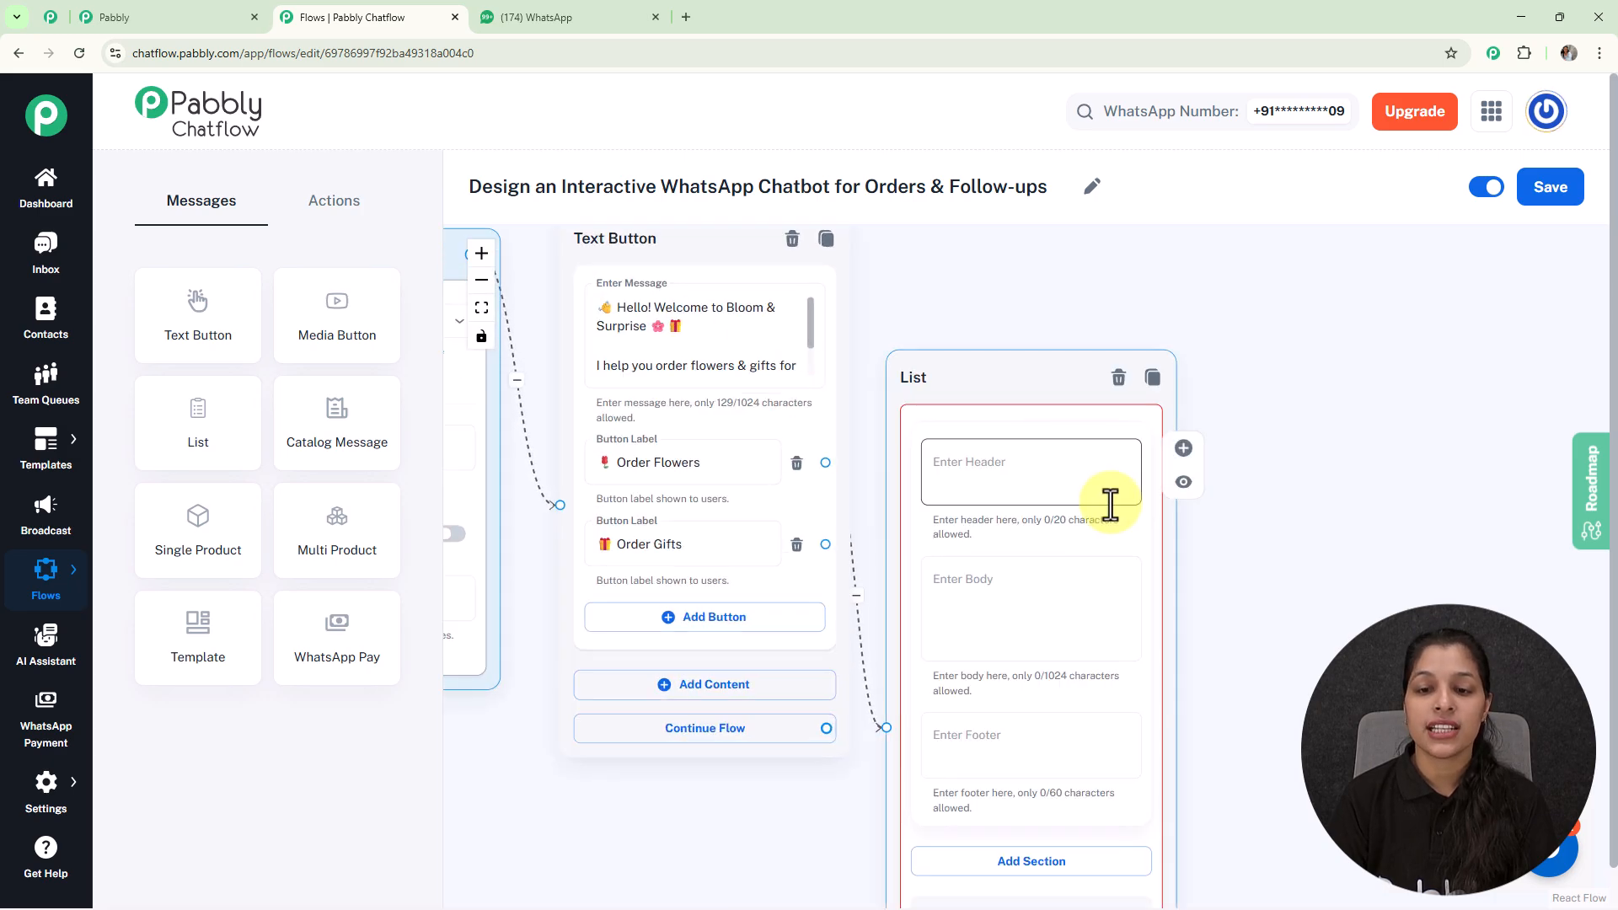
pyautogui.moveTo(1020, 121); pyautogui.dragTo(1020, 64)
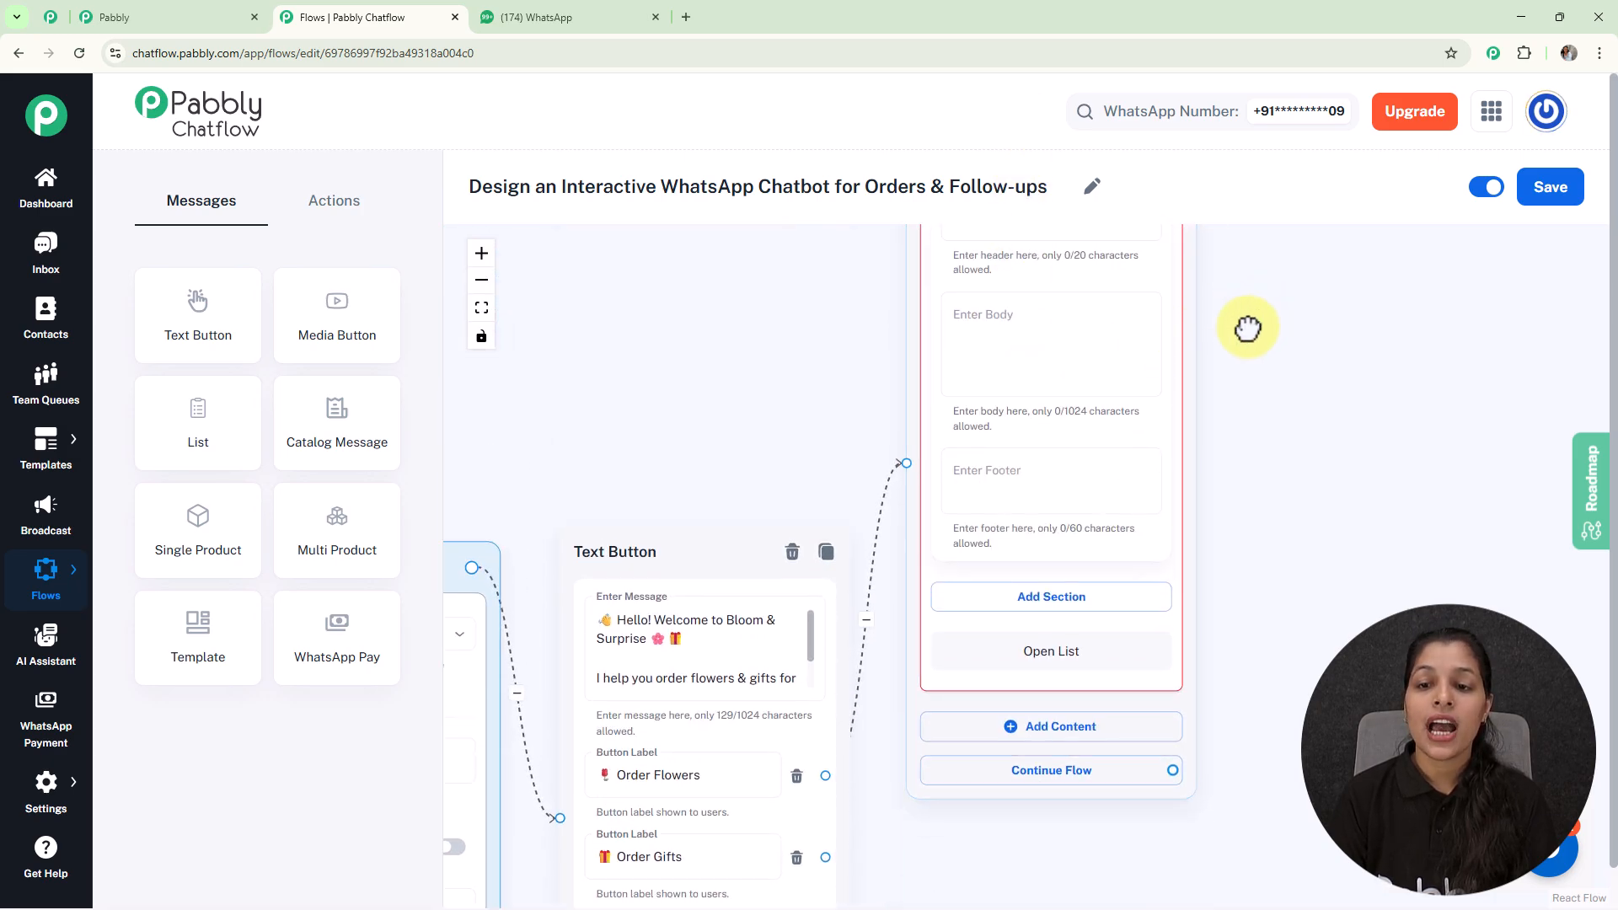
pyautogui.moveTo(1252, 321); pyautogui.dragTo(1187, 389)
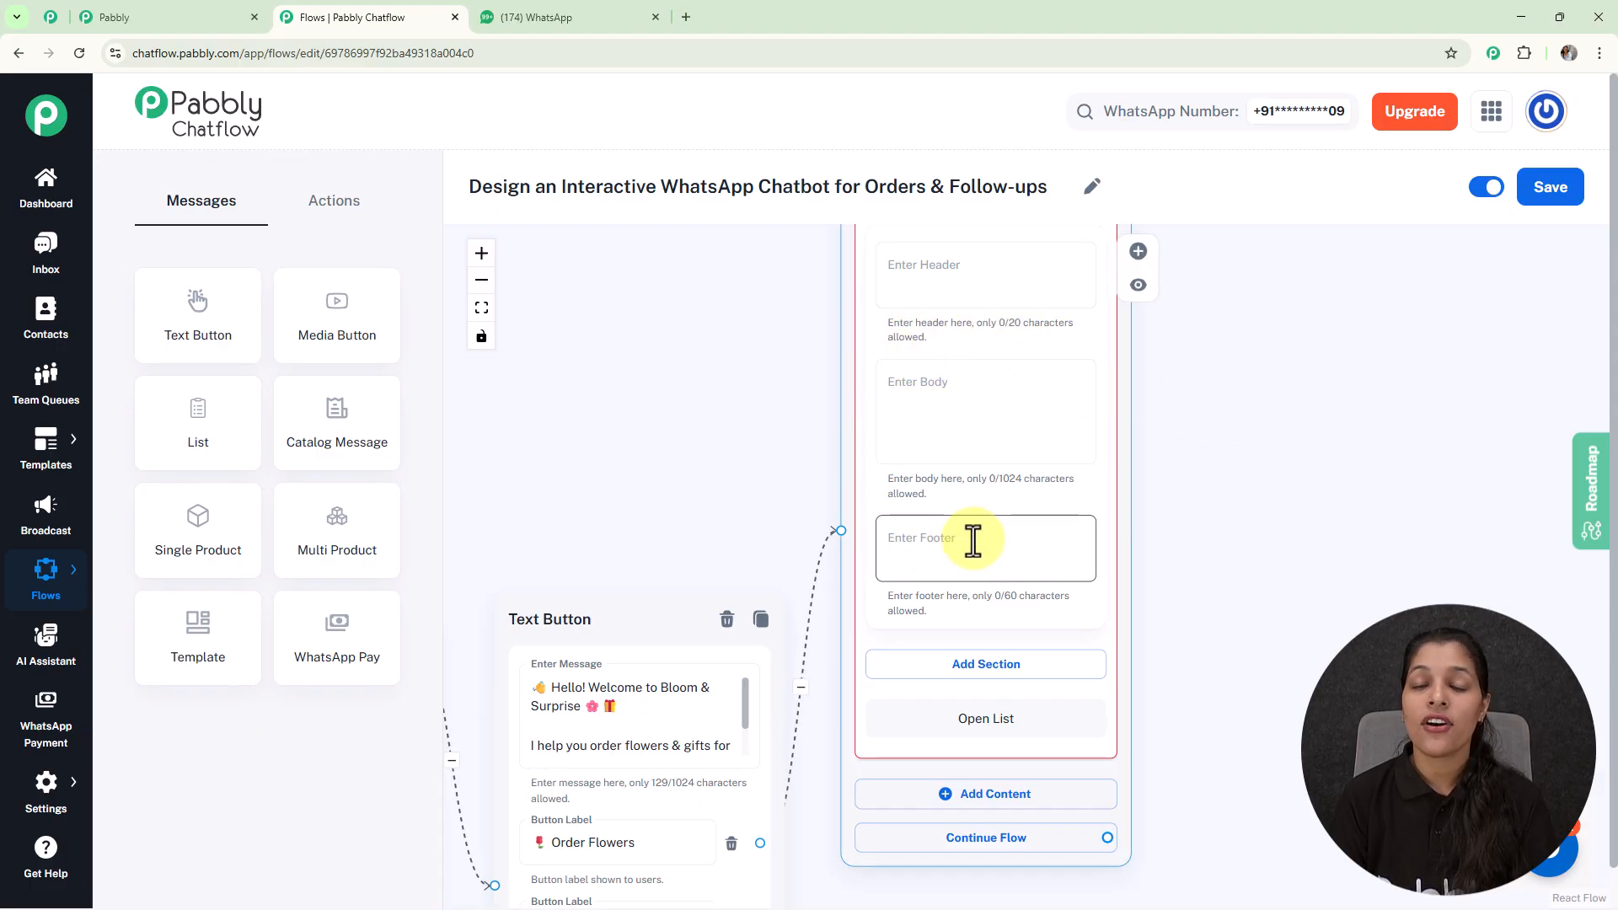
pyautogui.click(982, 430)
pyautogui.write('Choose a gift category 🎁')
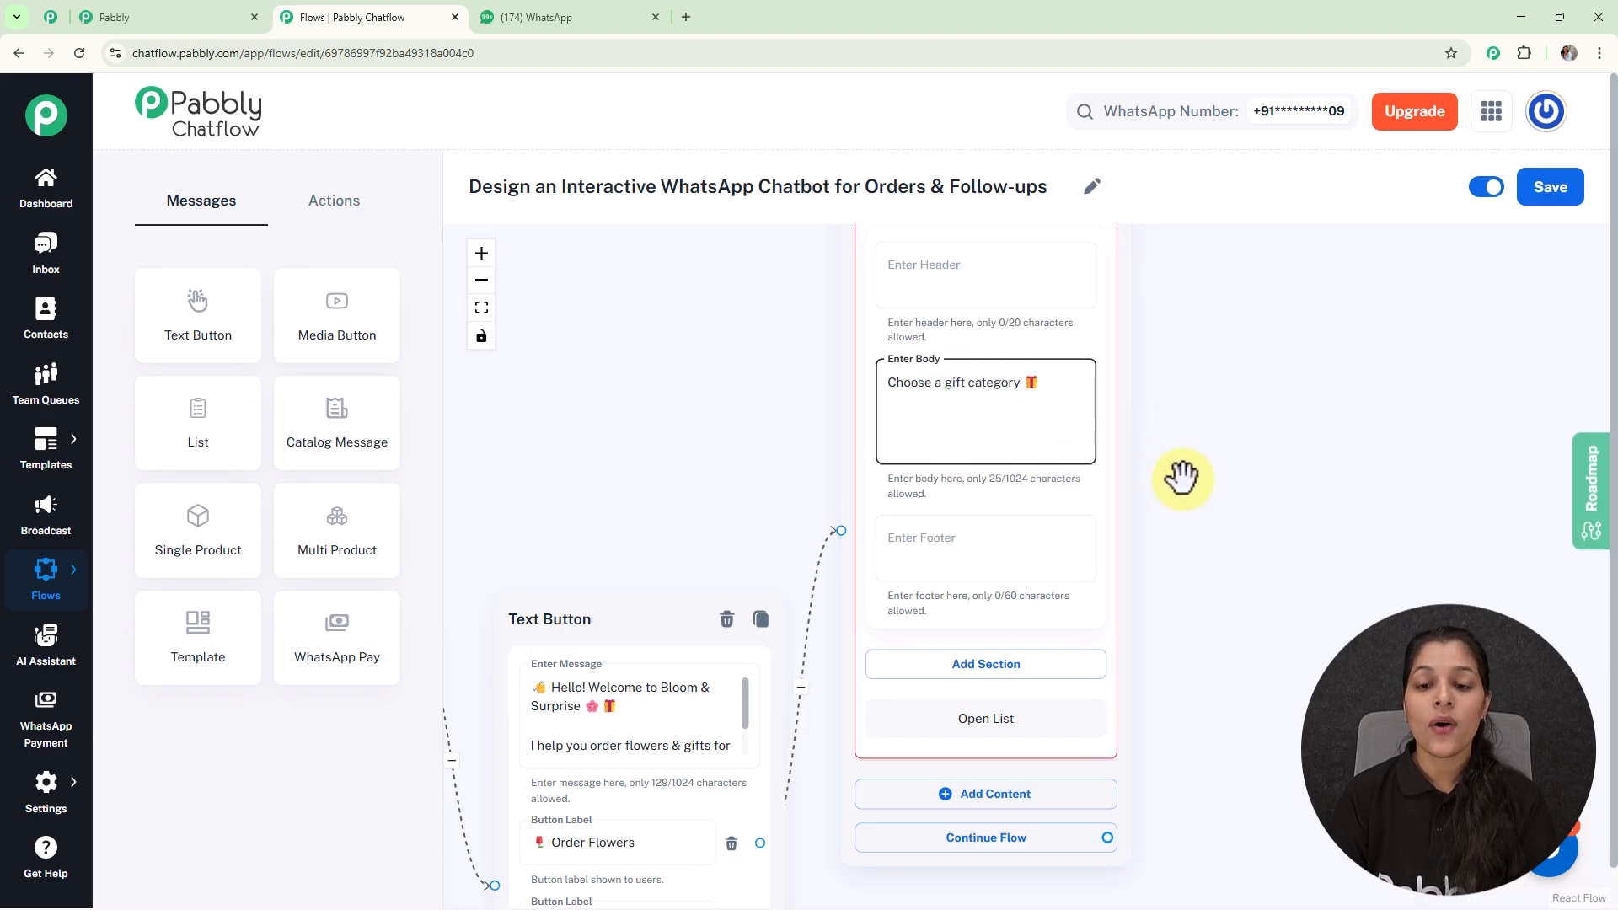
# Add a section titled "Flowers" to the list connected to the Order Flowers button
pyautogui.moveTo(1192, 483); pyautogui.dragTo(1049, 270)
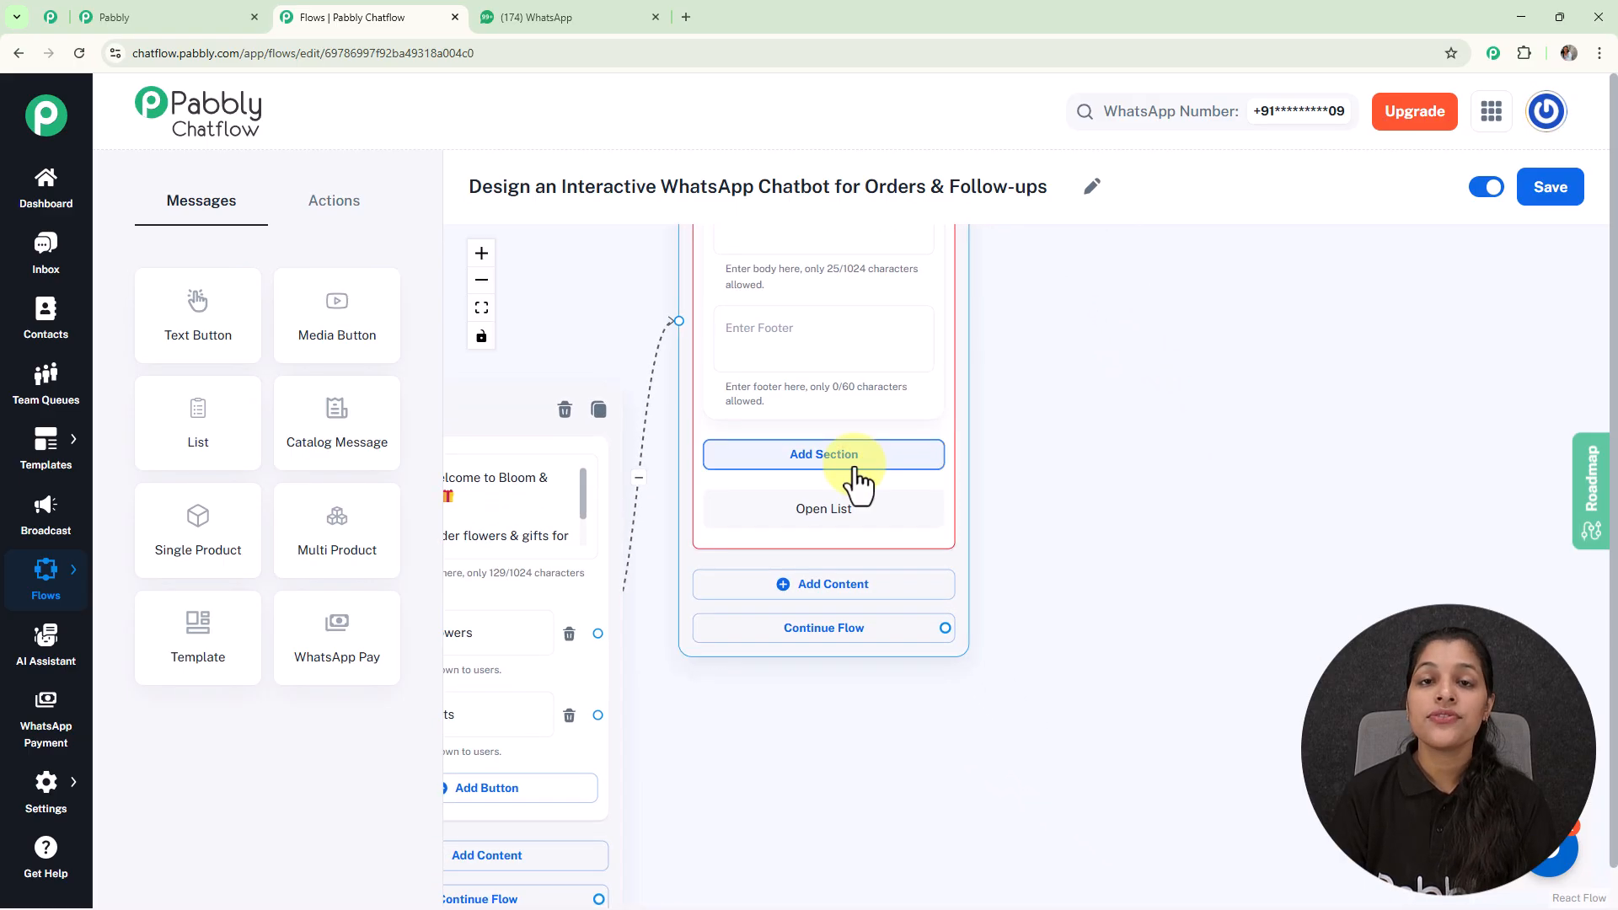
pyautogui.click(801, 468)
pyautogui.click(793, 487)
pyautogui.write('Flowers')
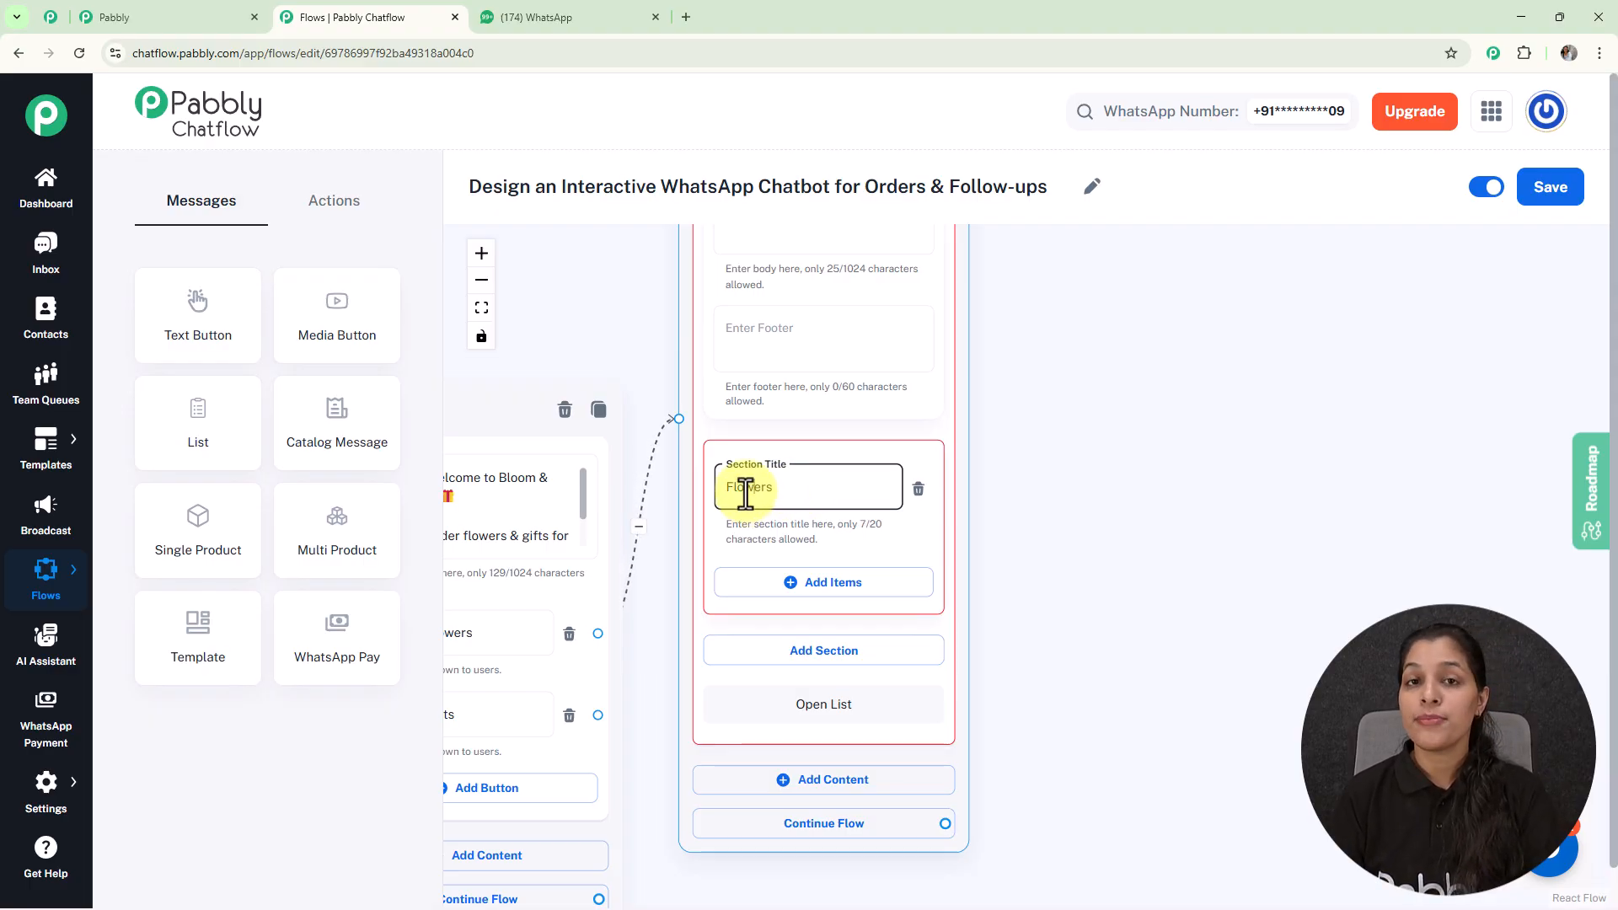
# Add items titled "🌹 Roses" and "🌸 Mixed Bouquet" to the Flowers section of the list
pyautogui.click(807, 586)
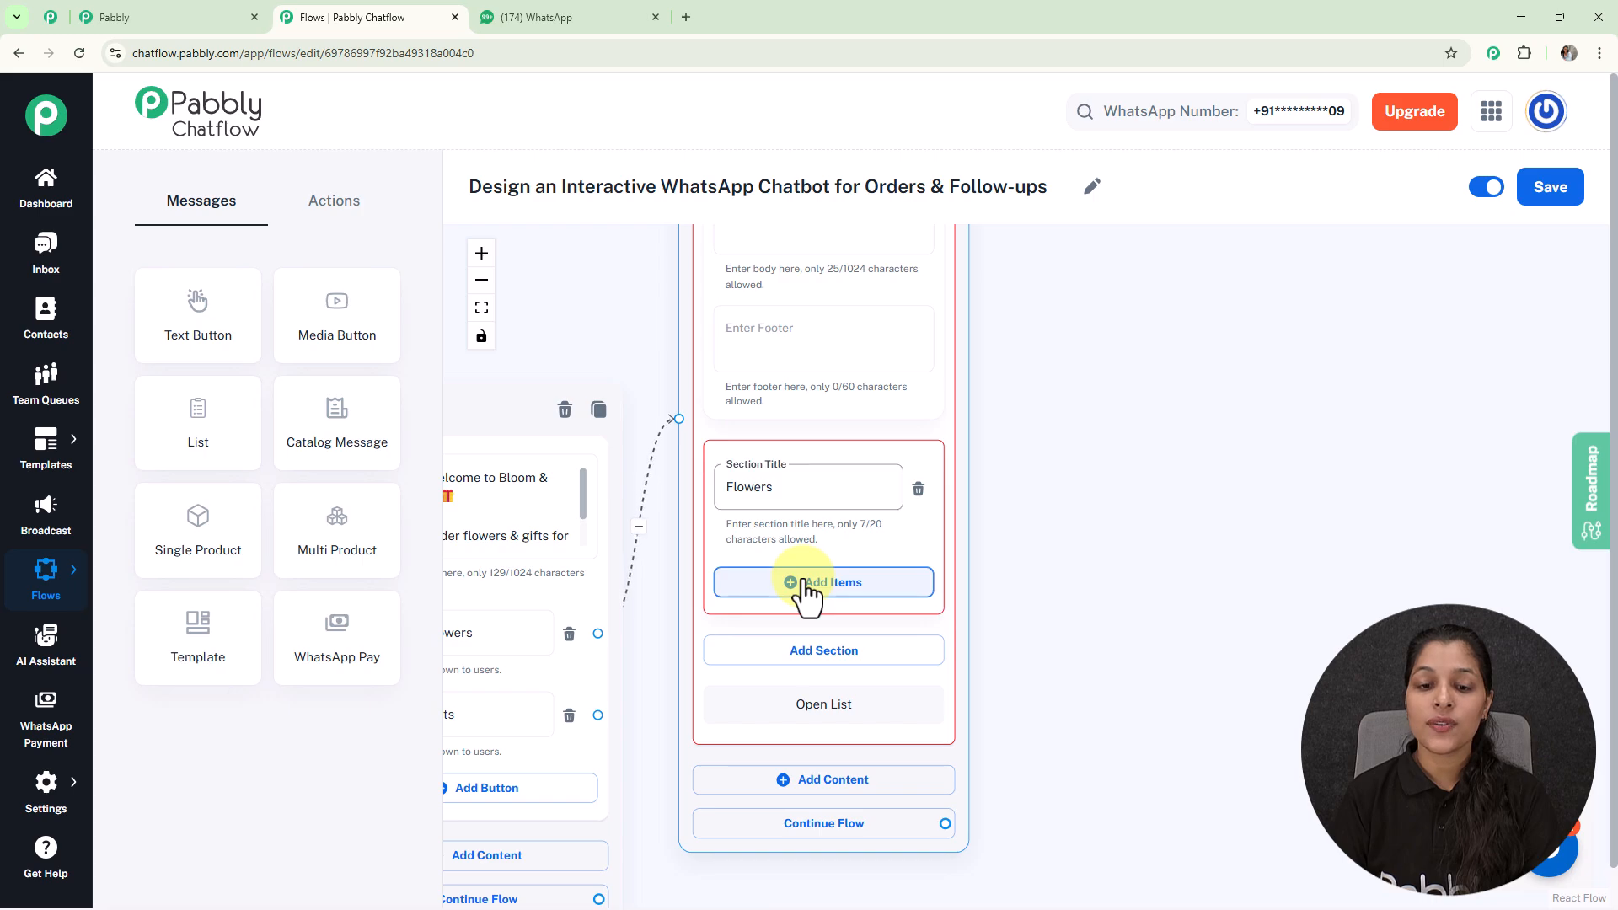
pyautogui.moveTo(1004, 522); pyautogui.dragTo(994, 270)
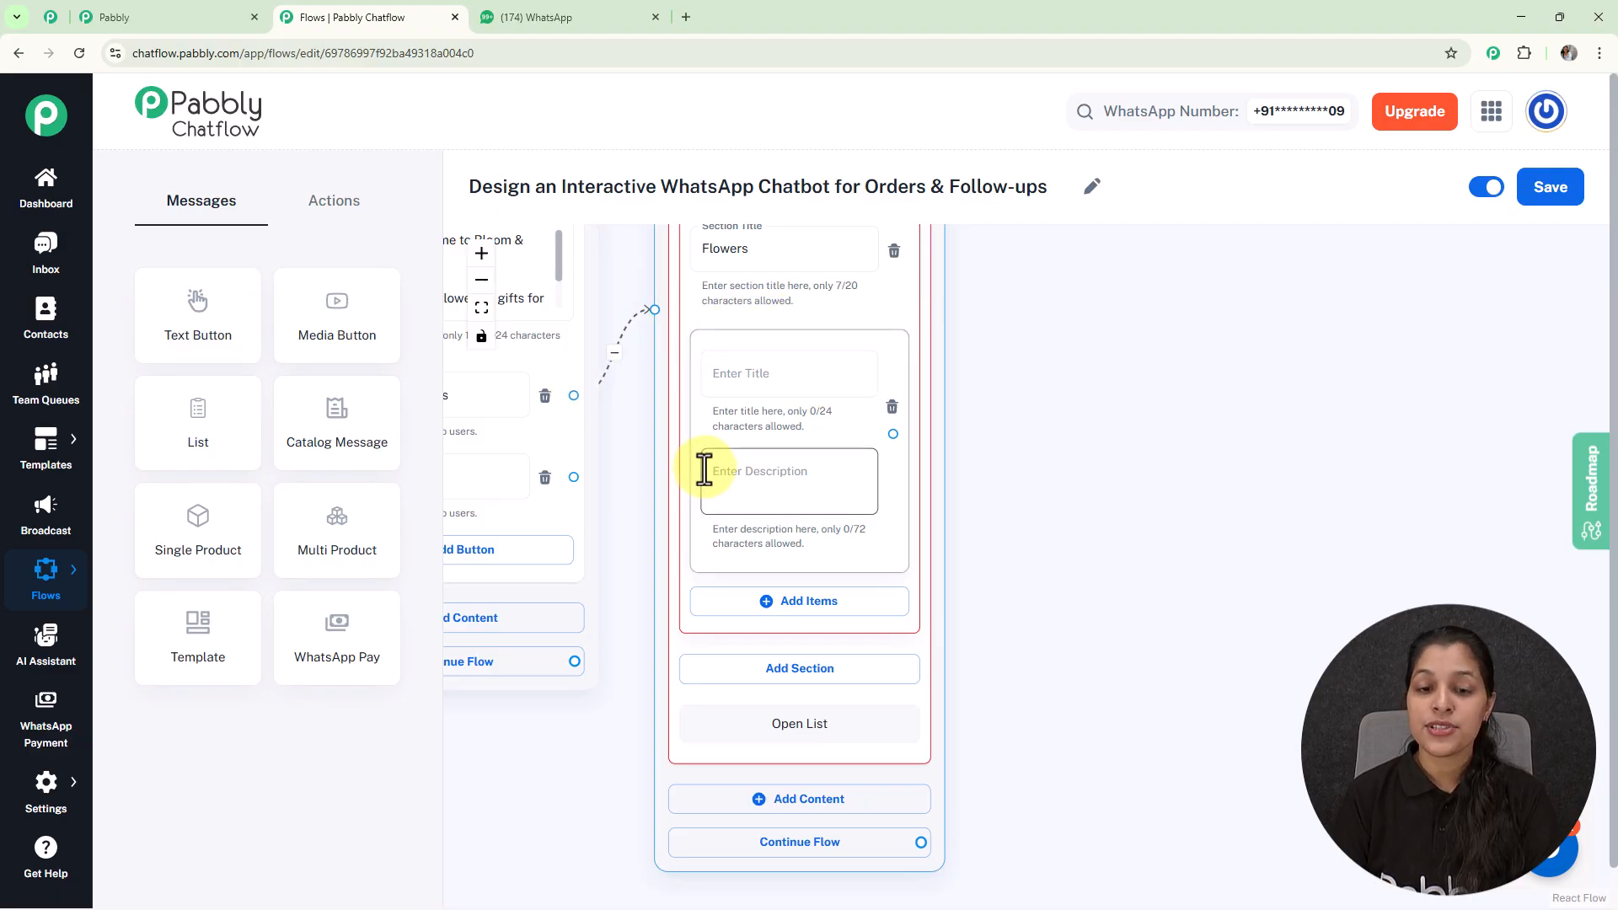
pyautogui.click(747, 365)
pyautogui.write('🌹 Roses')
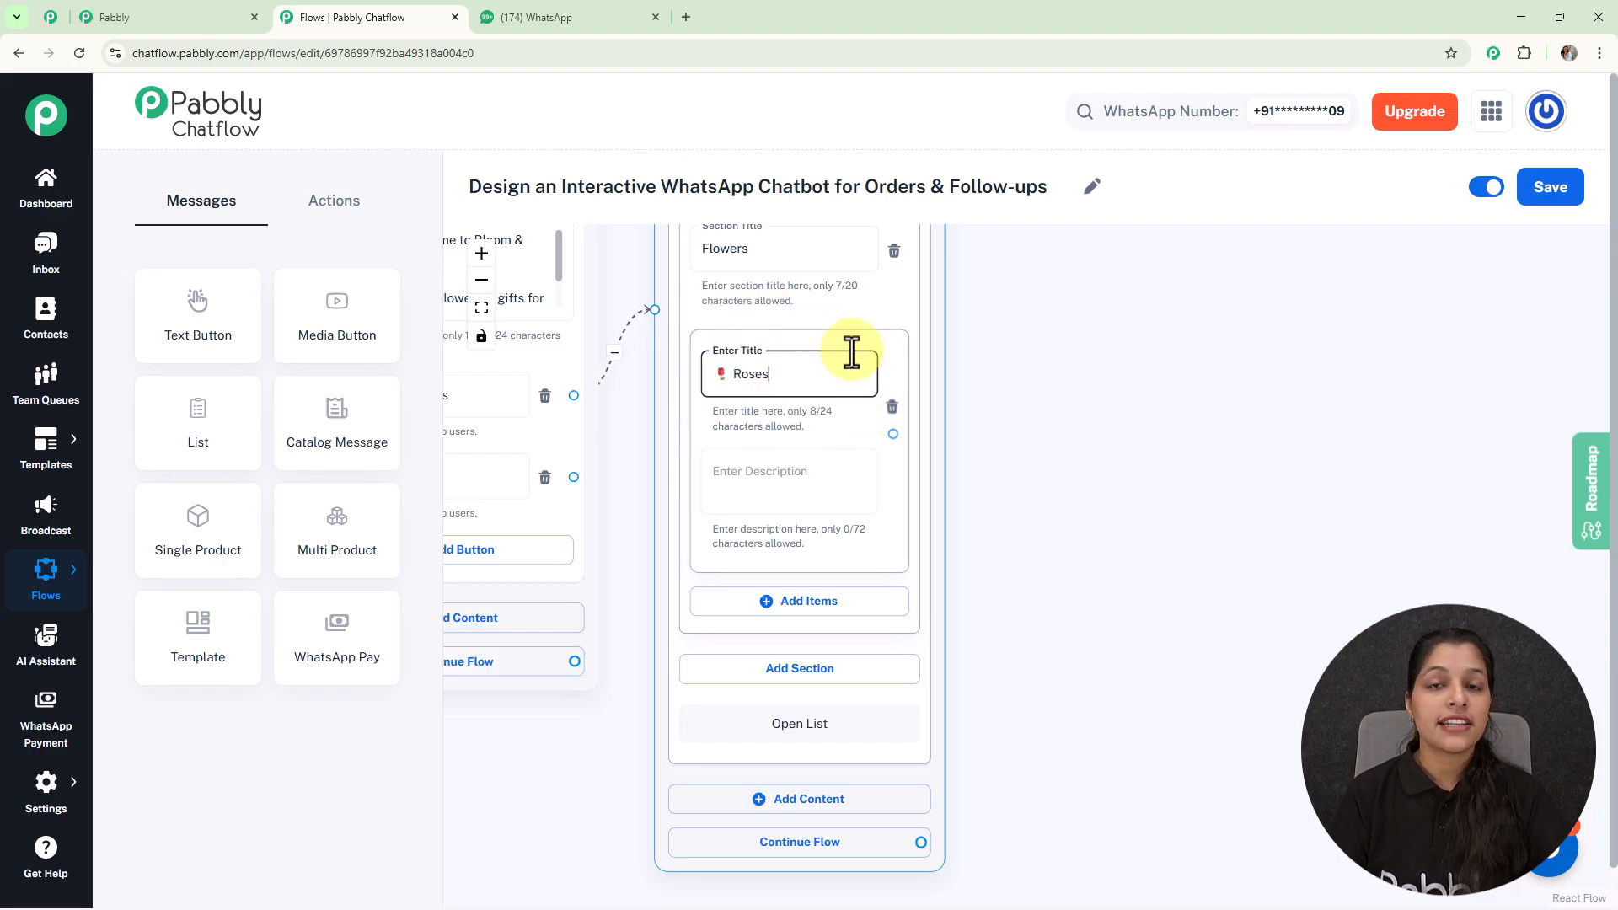
pyautogui.scroll(-5, 852, 354)
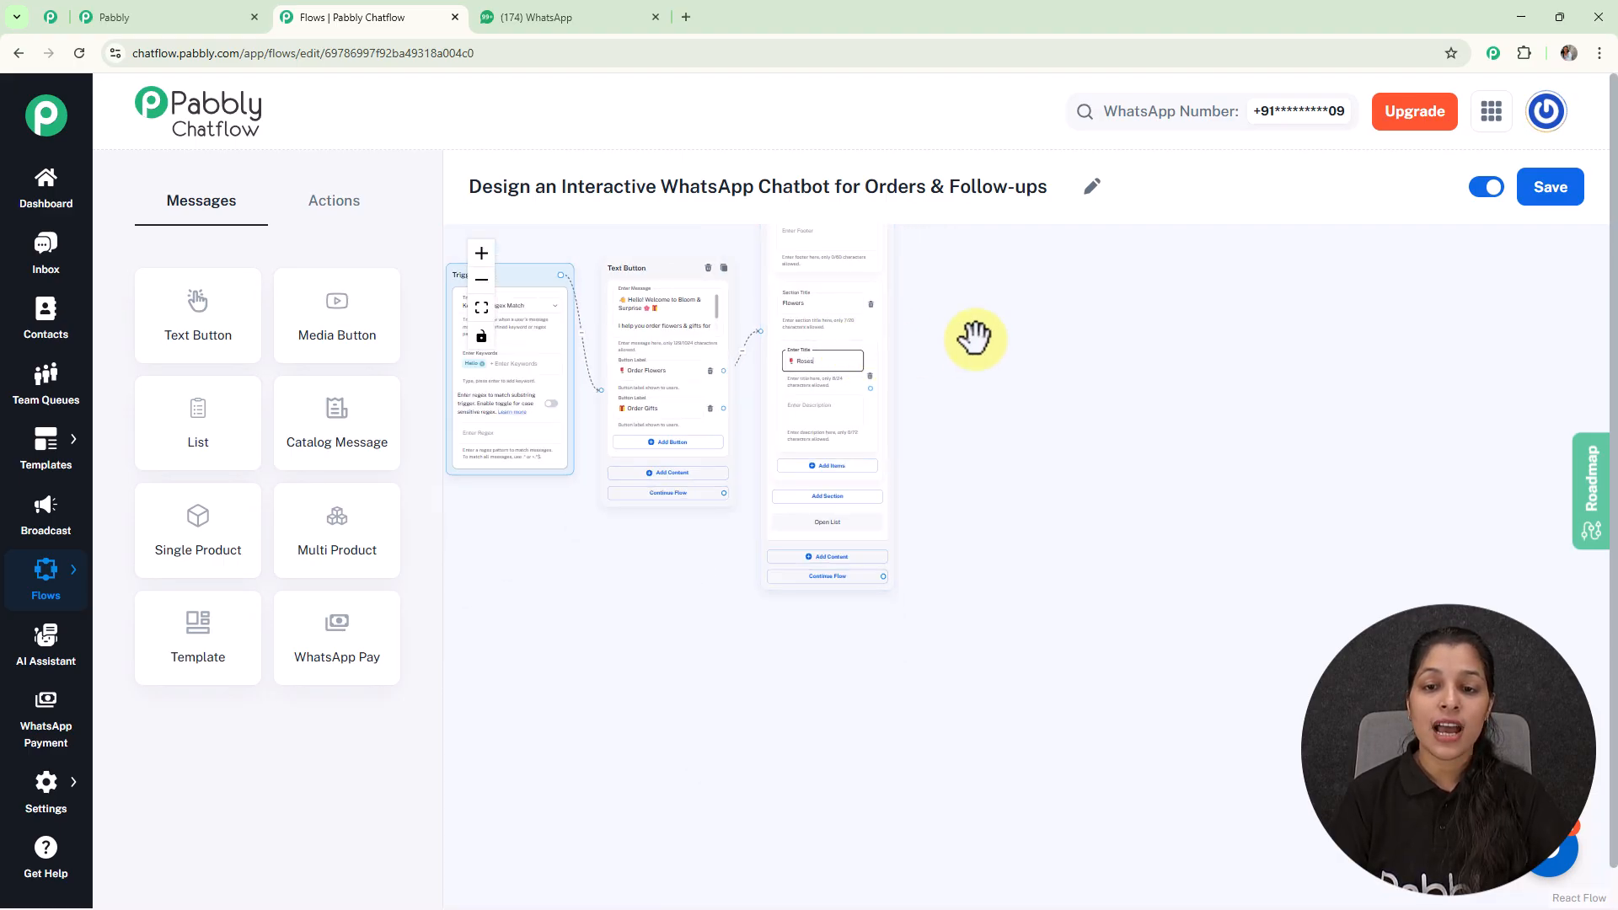
pyautogui.moveTo(975, 337); pyautogui.dragTo(933, 366)
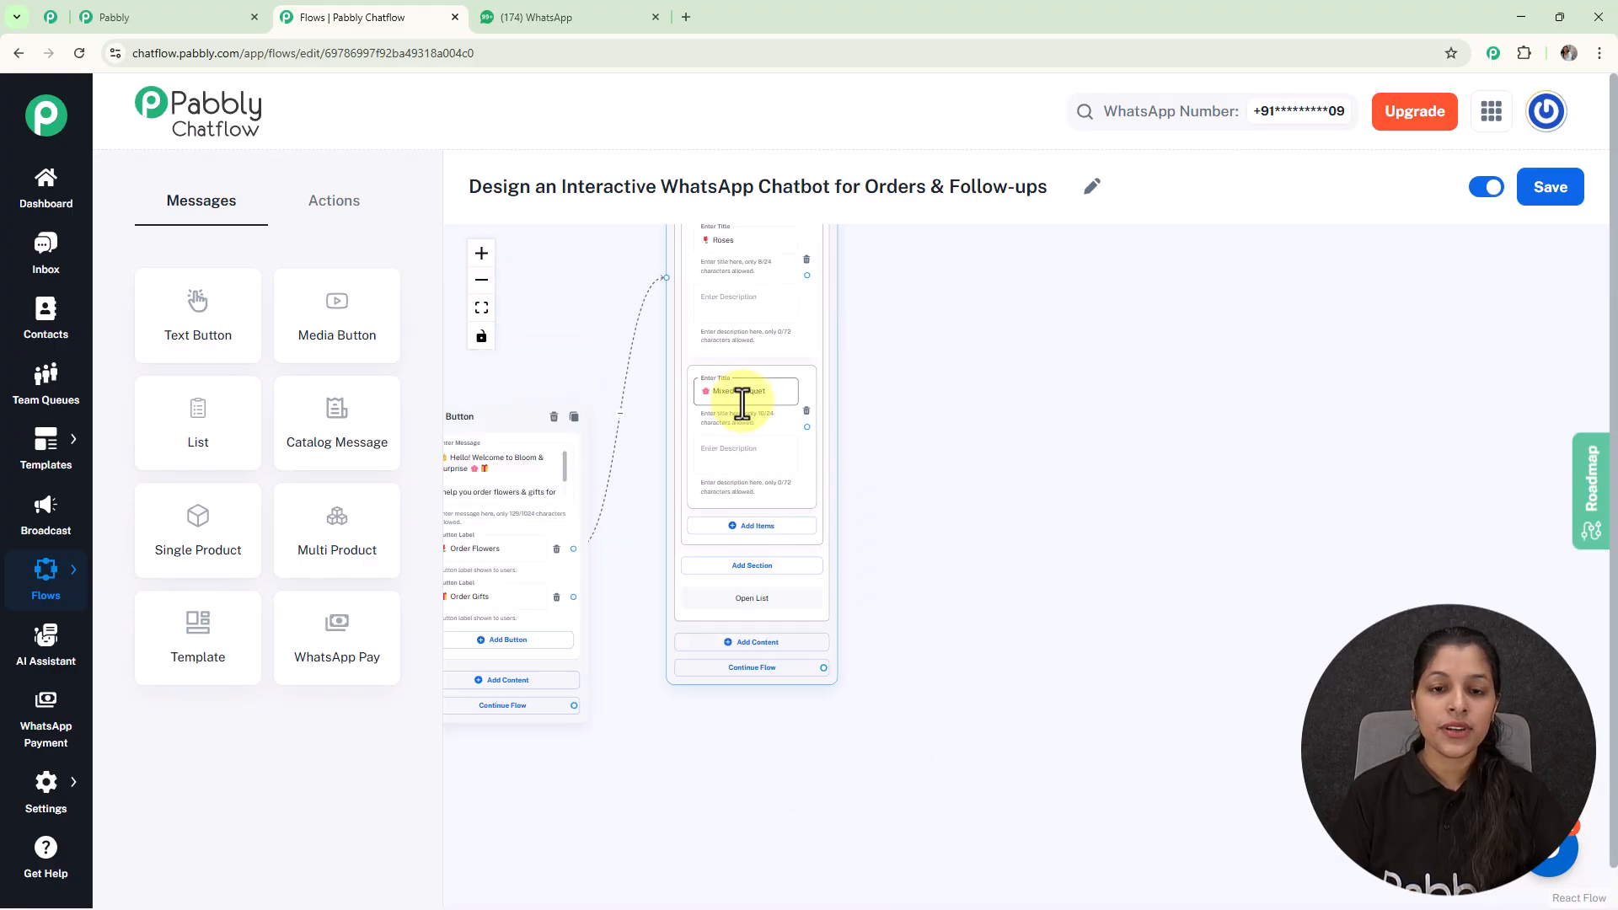
pyautogui.scroll(3, 800, 422)
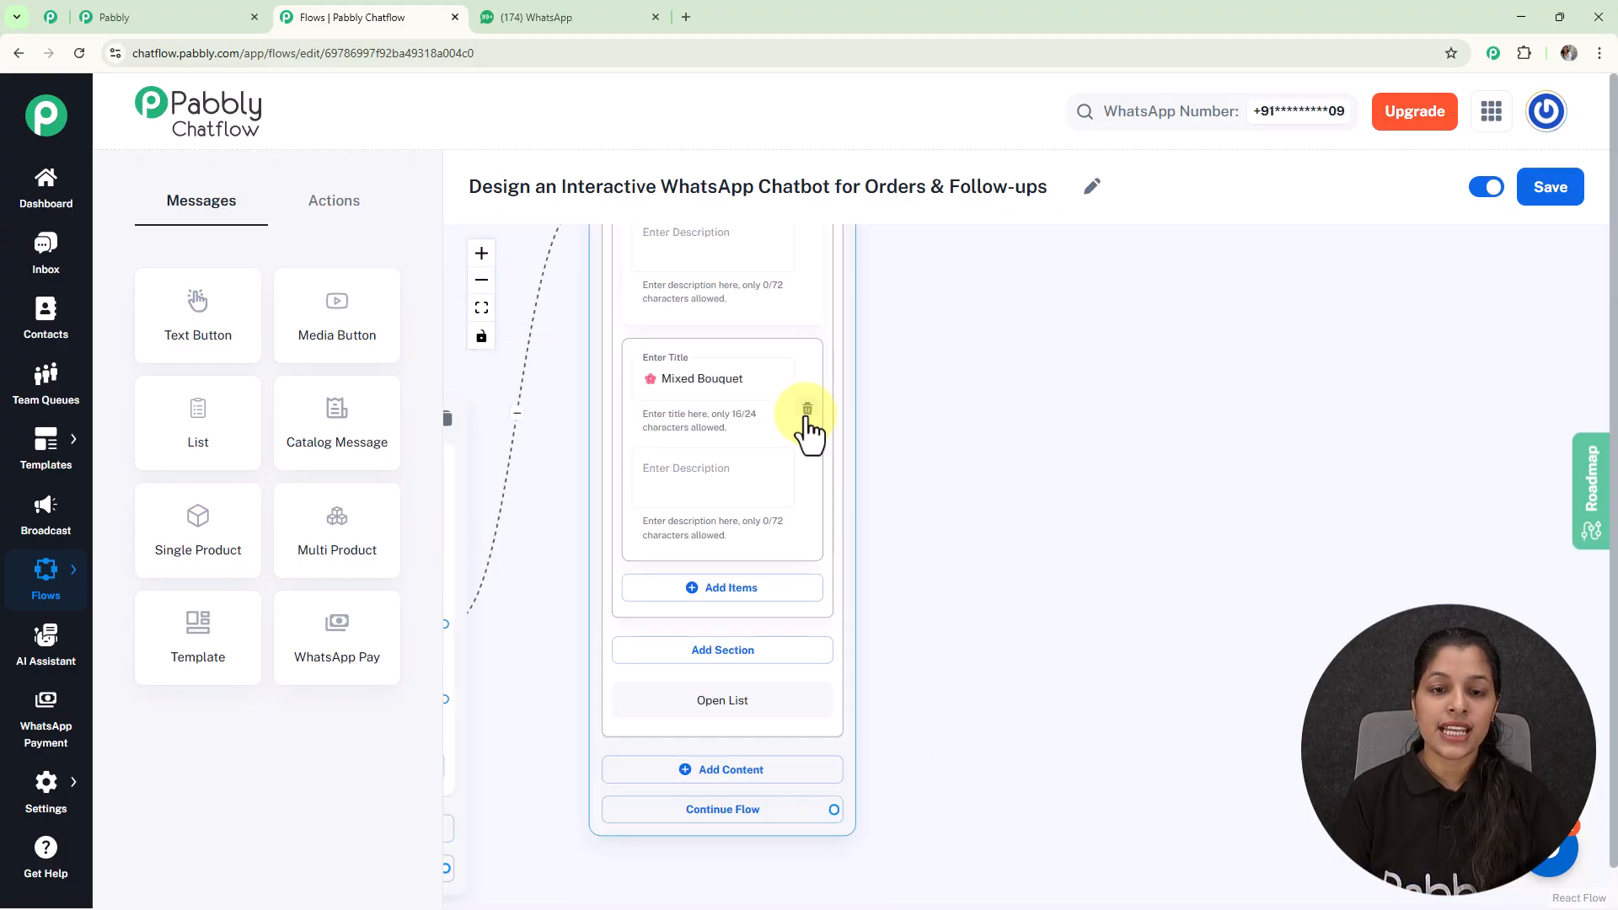
pyautogui.moveTo(930, 304); pyautogui.dragTo(936, 481)
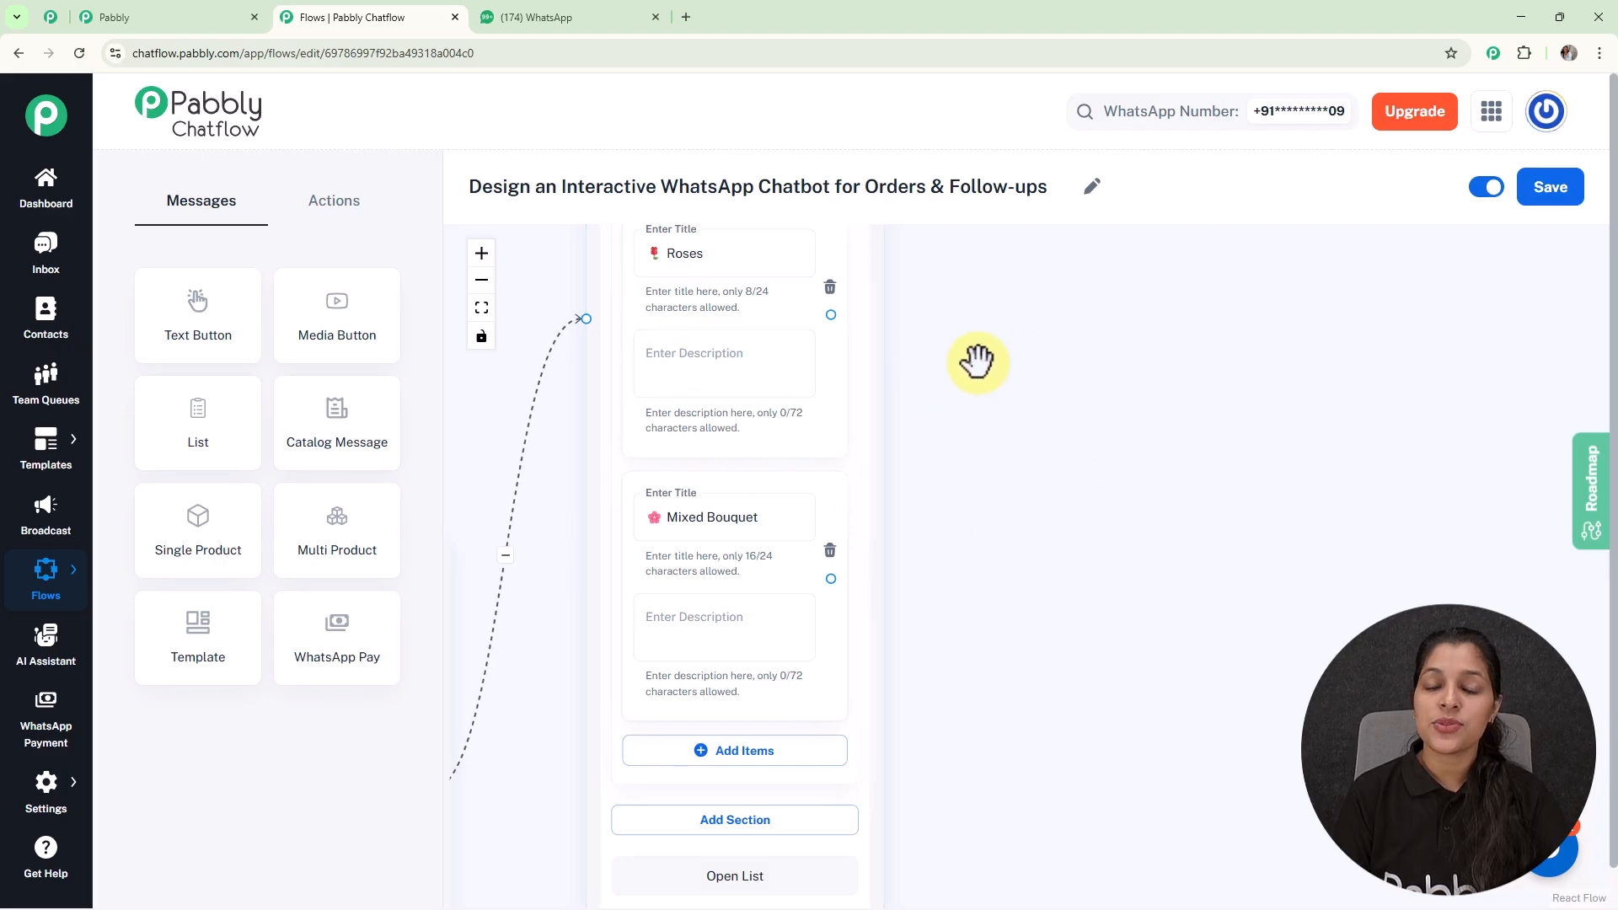
# Connect a List node to the "Order Gifts" button with body "_Choose a gift category_ 🎁" and a Gifts section offering "🍫 Chocolates" and "🎉 Combo Gifts"
pyautogui.moveTo(926, 789); pyautogui.dragTo(1050, 213)
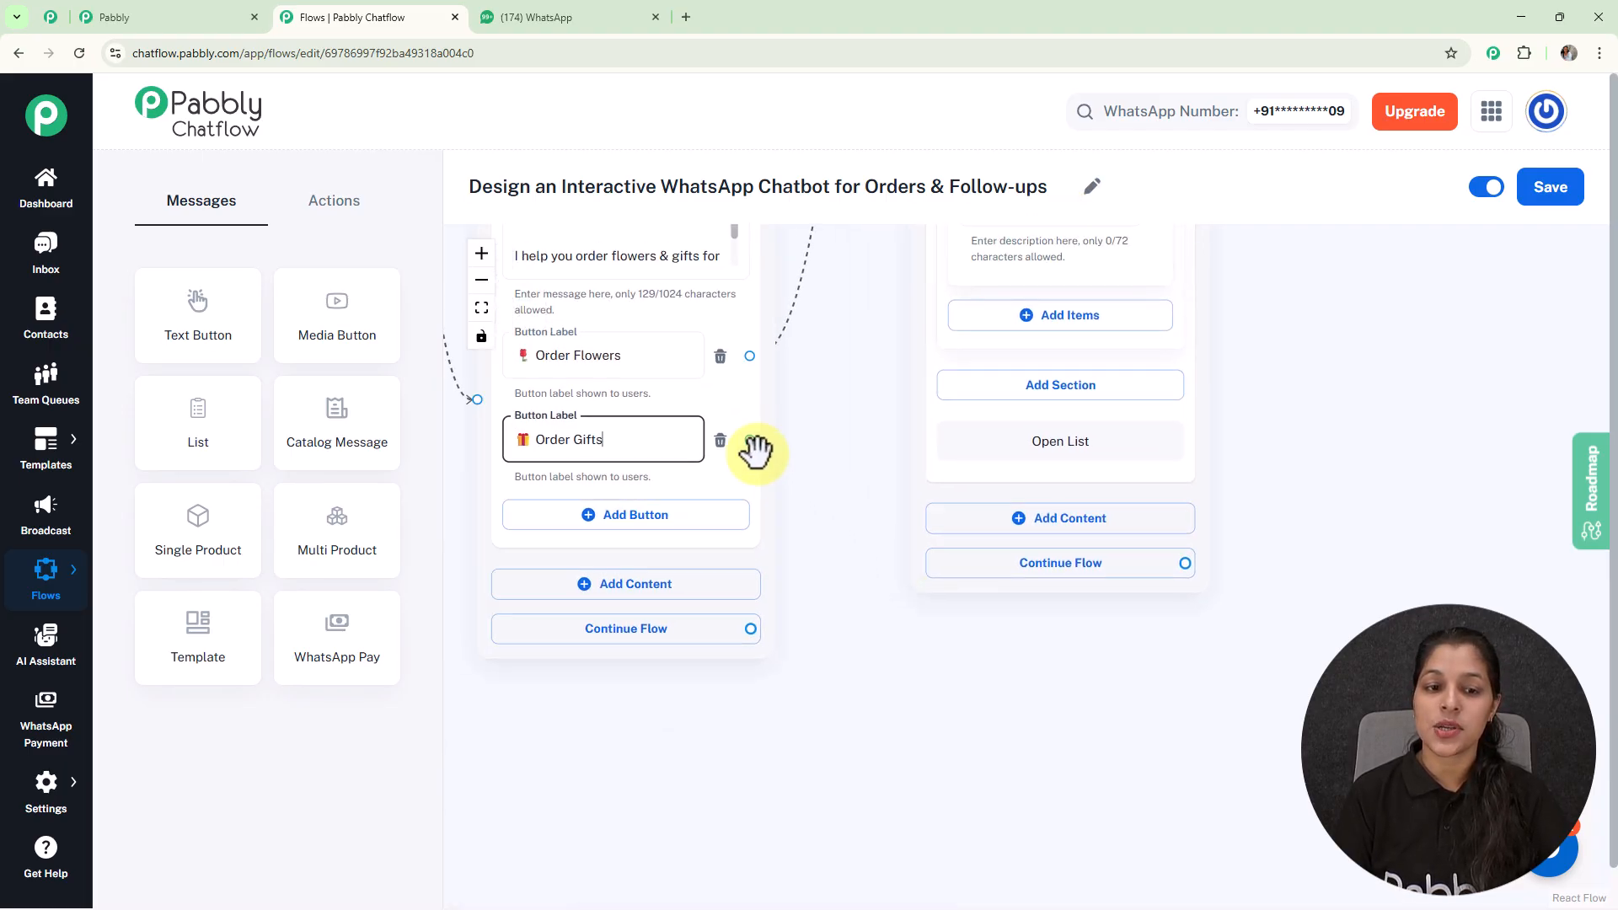
pyautogui.click(860, 434)
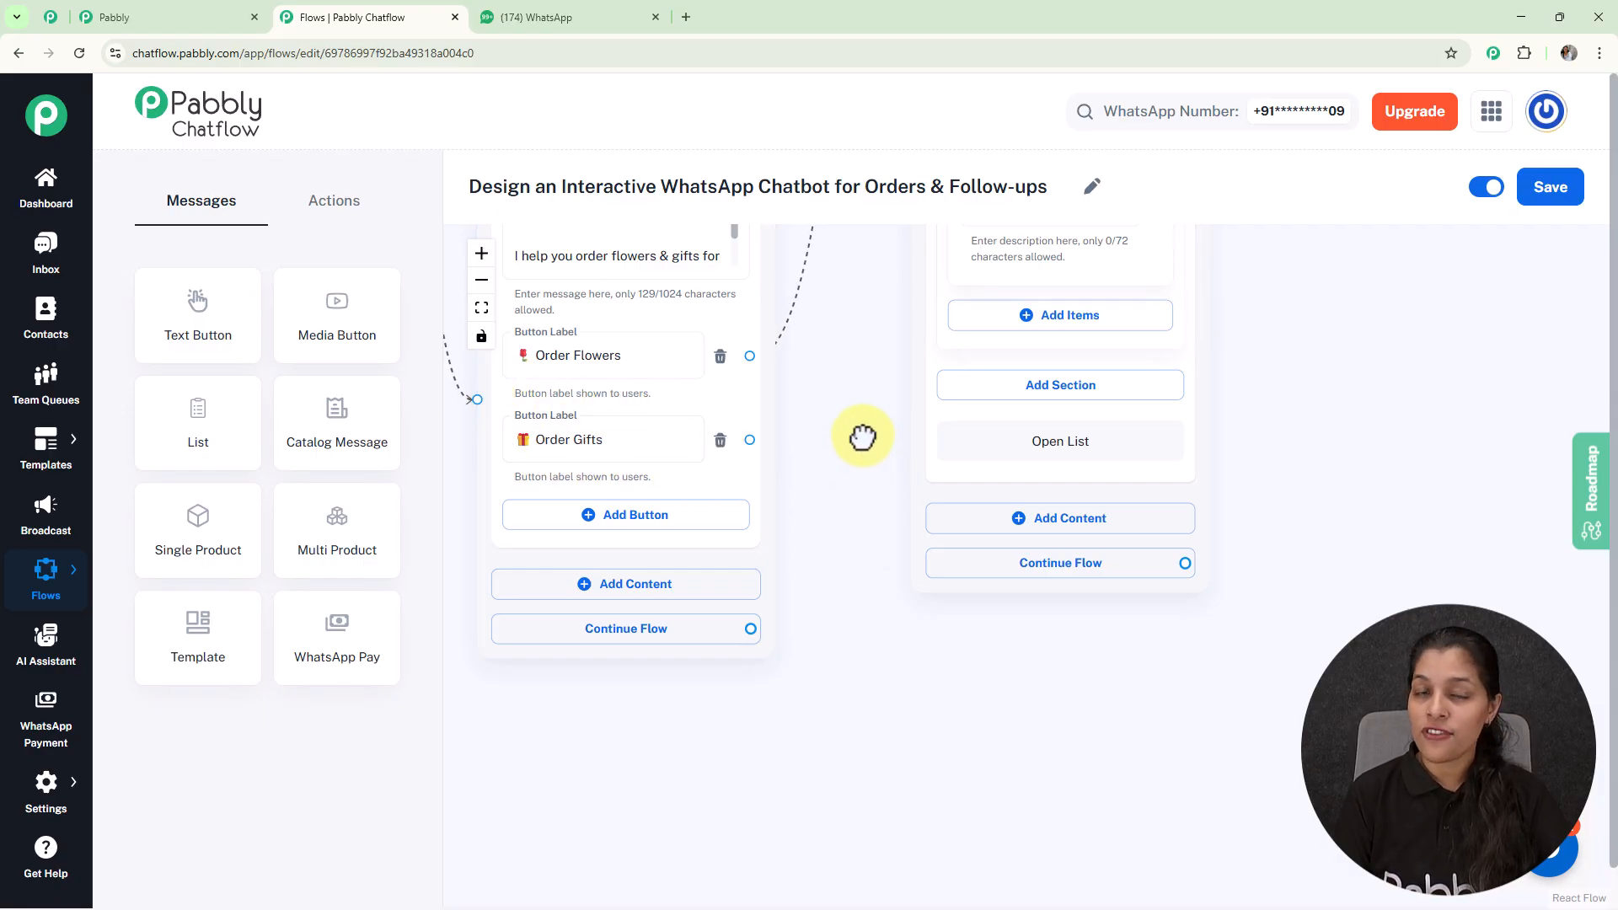
pyautogui.moveTo(749, 440); pyautogui.dragTo(770, 325)
pyautogui.click(942, 819)
pyautogui.moveTo(806, 393); pyautogui.dragTo(820, 345)
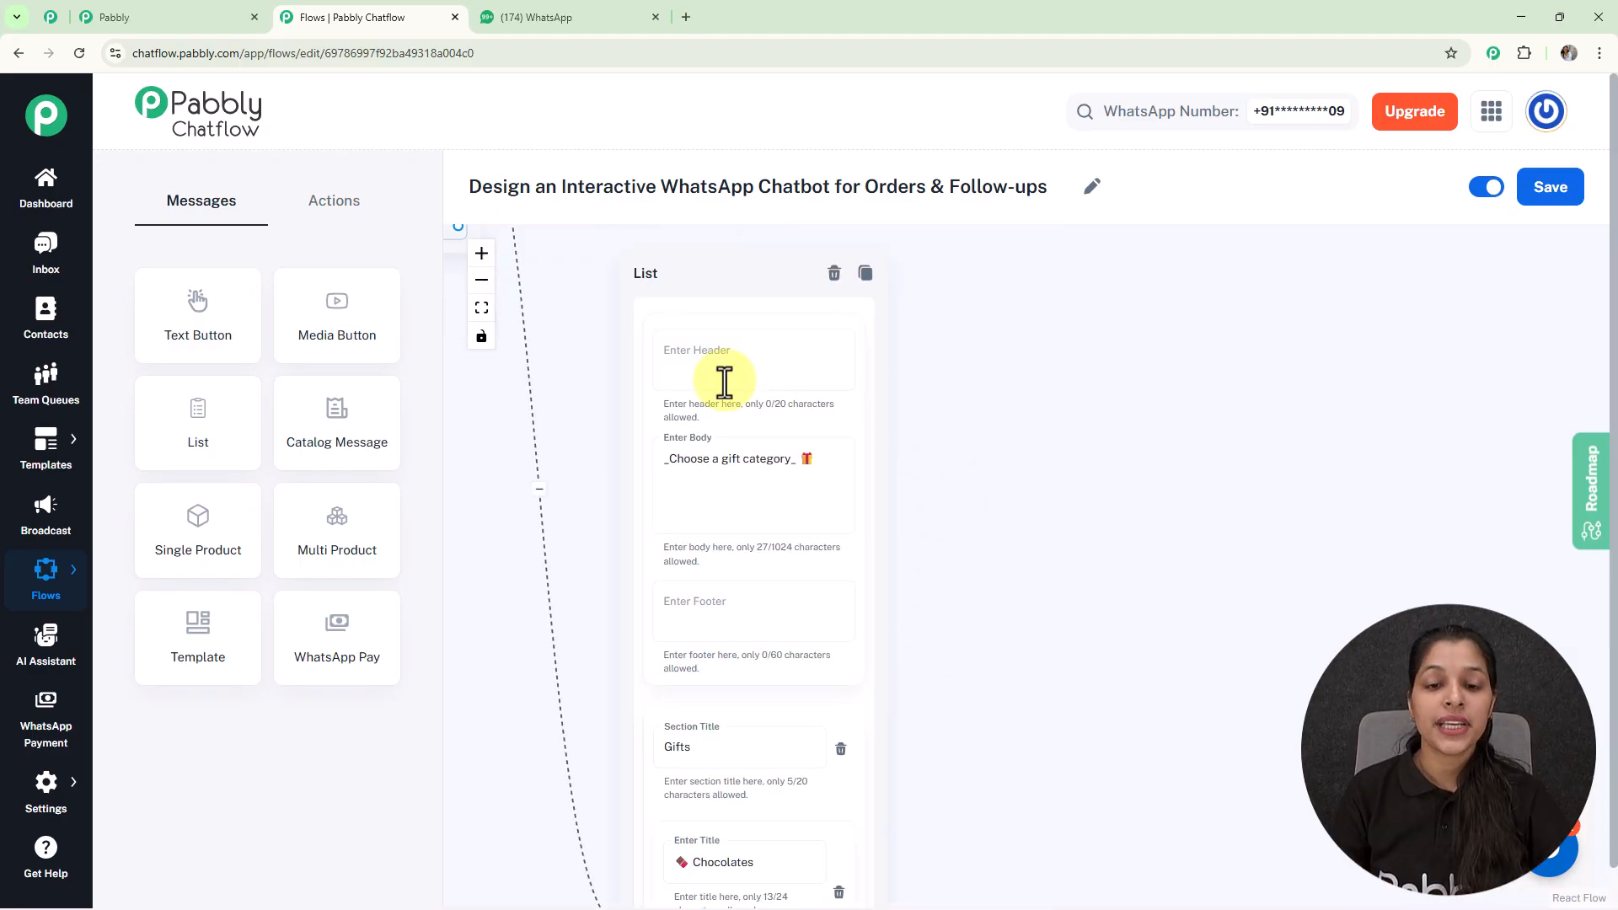
pyautogui.moveTo(963, 730); pyautogui.dragTo(896, 434)
pyautogui.moveTo(873, 617); pyautogui.dragTo(920, 457)
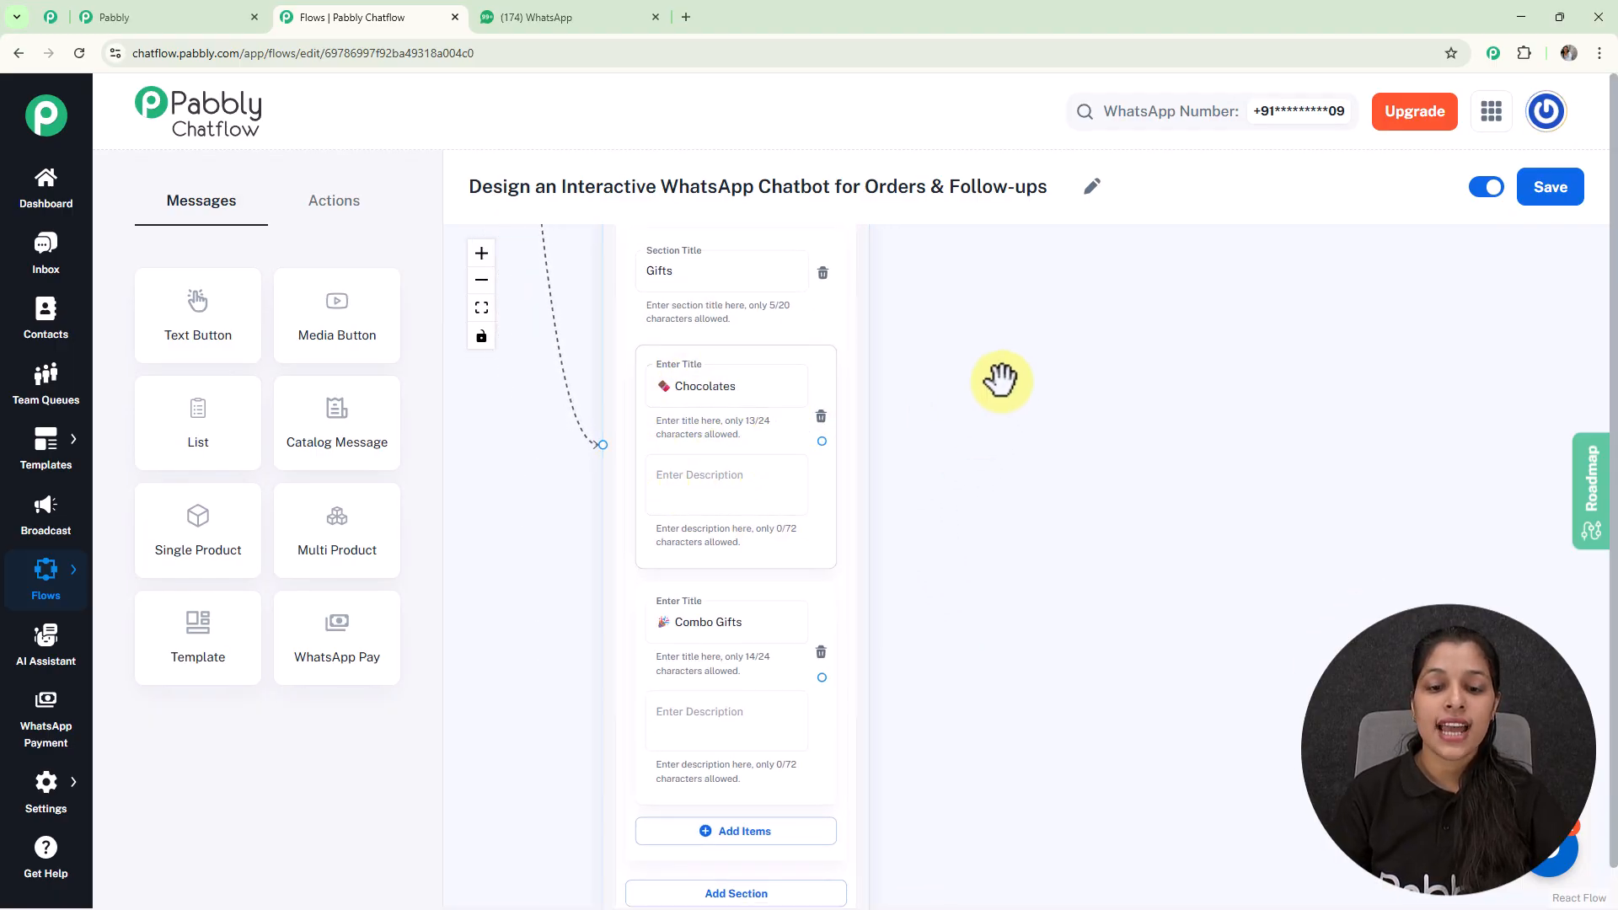
# Add a Set Custom Field action beside the flower list and connect the Roses item to it
pyautogui.scroll(-5, 902, 523)
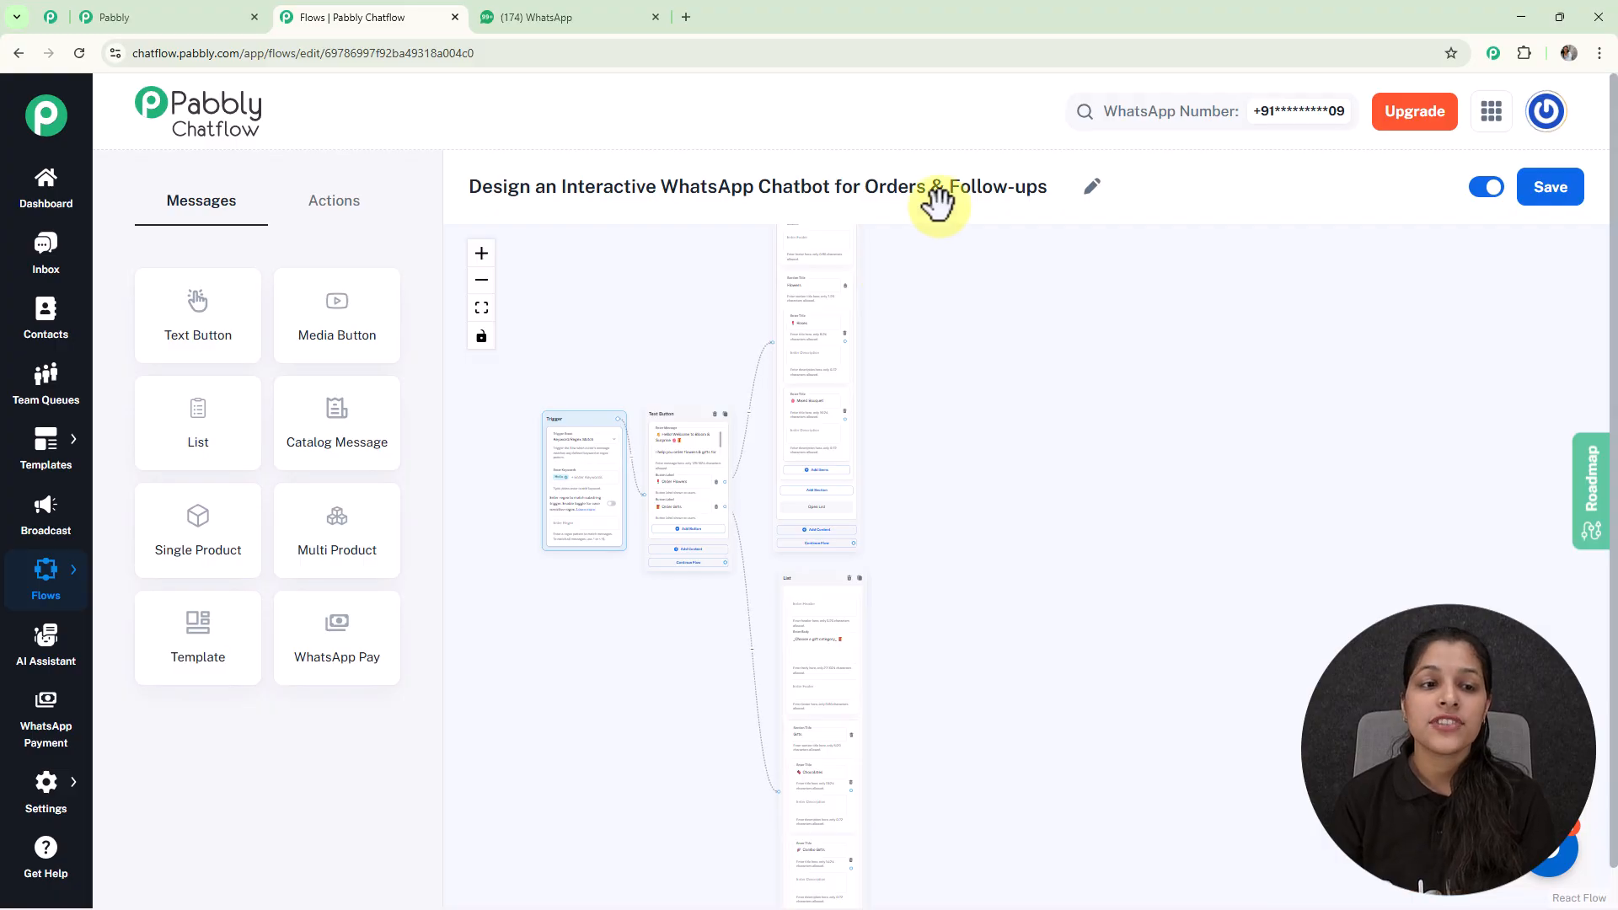
pyautogui.click(344, 206)
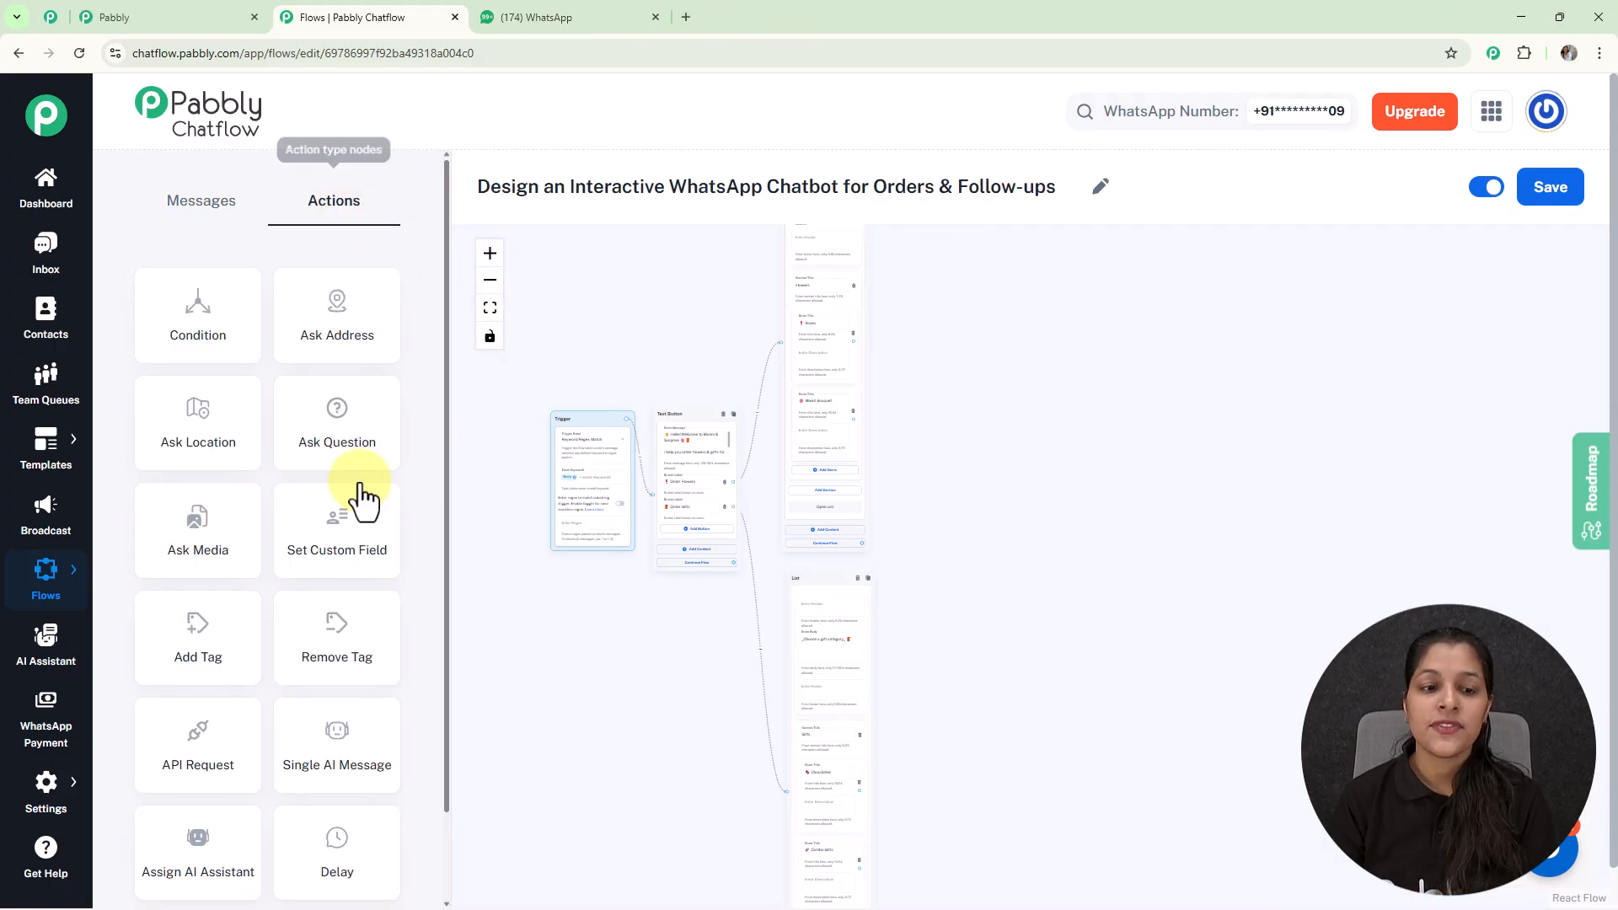
pyautogui.moveTo(371, 548); pyautogui.dragTo(983, 325)
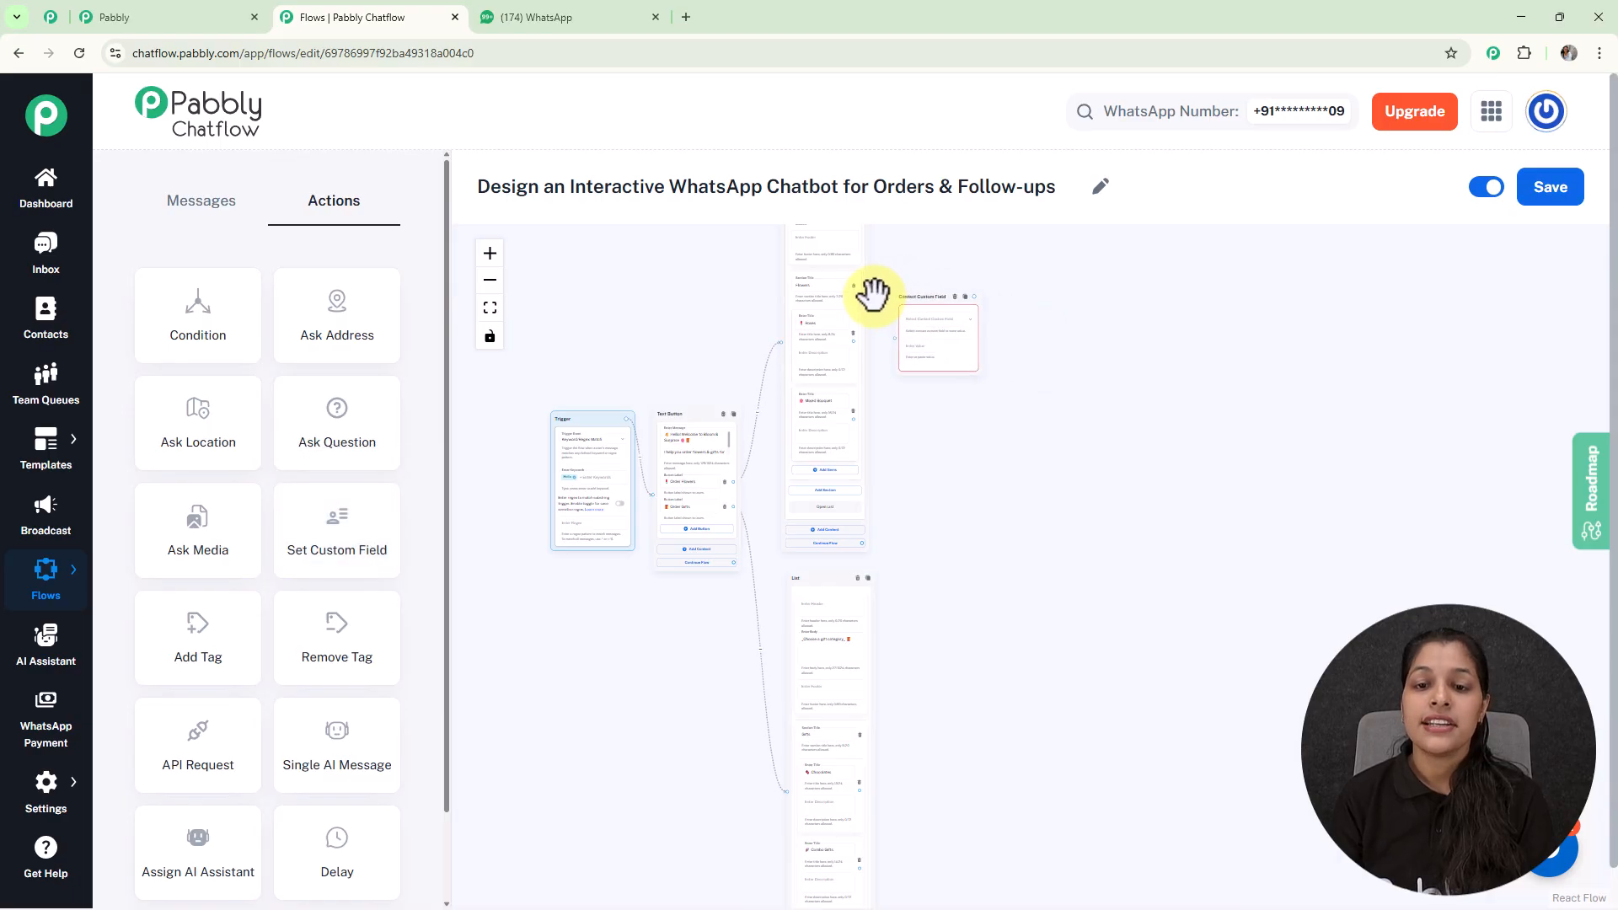
pyautogui.scroll(10, 856, 345)
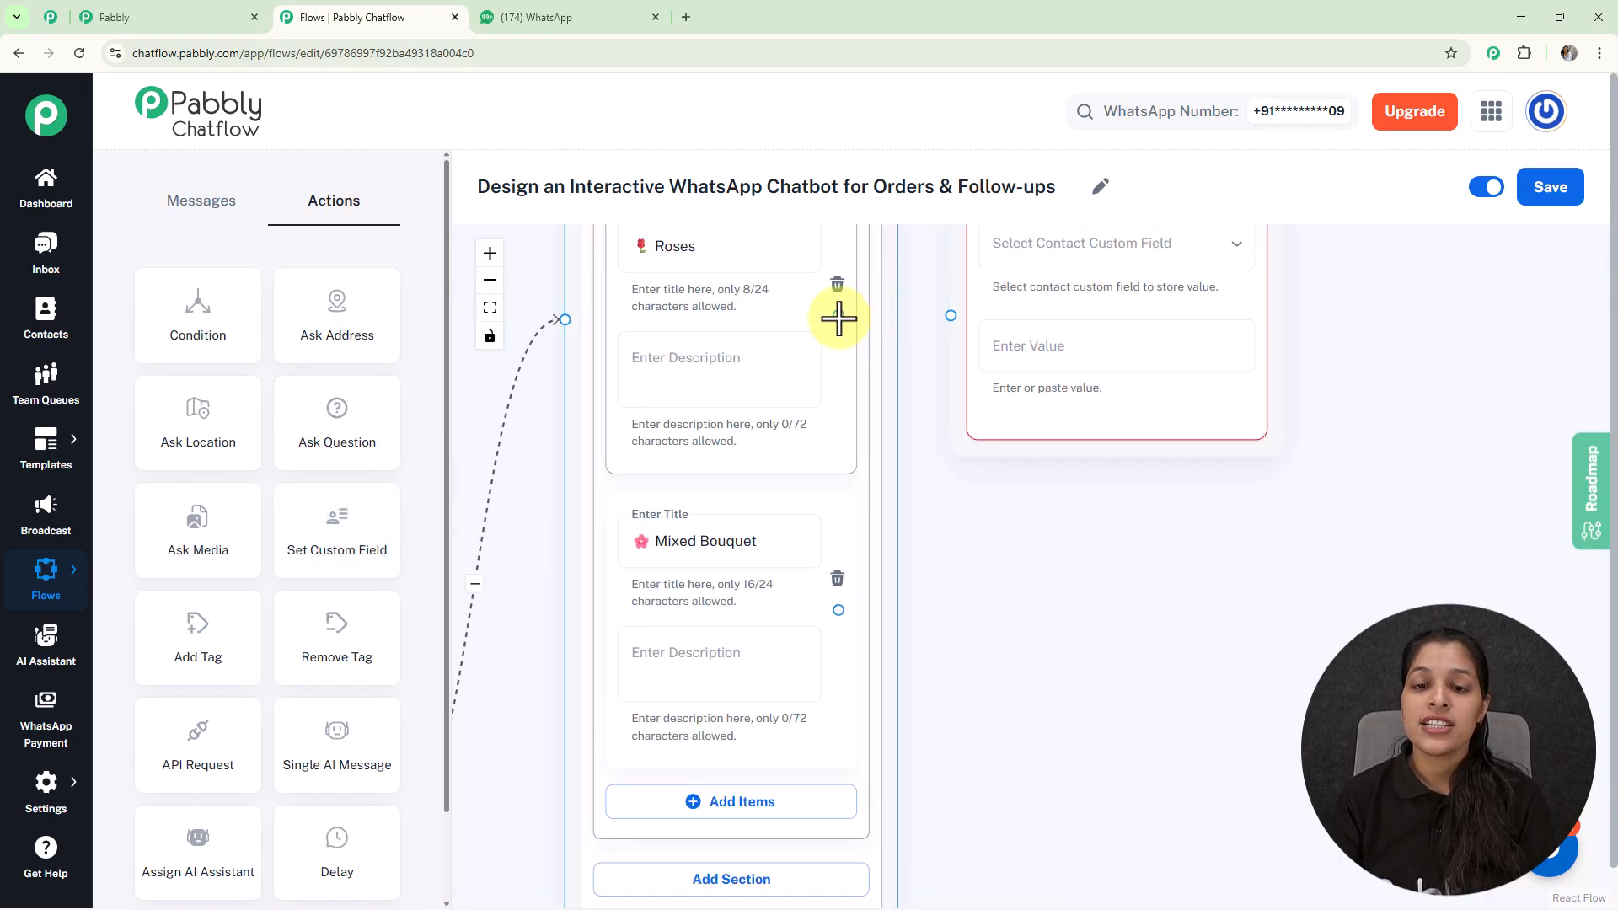
pyautogui.moveTo(837, 315); pyautogui.dragTo(1094, 278)
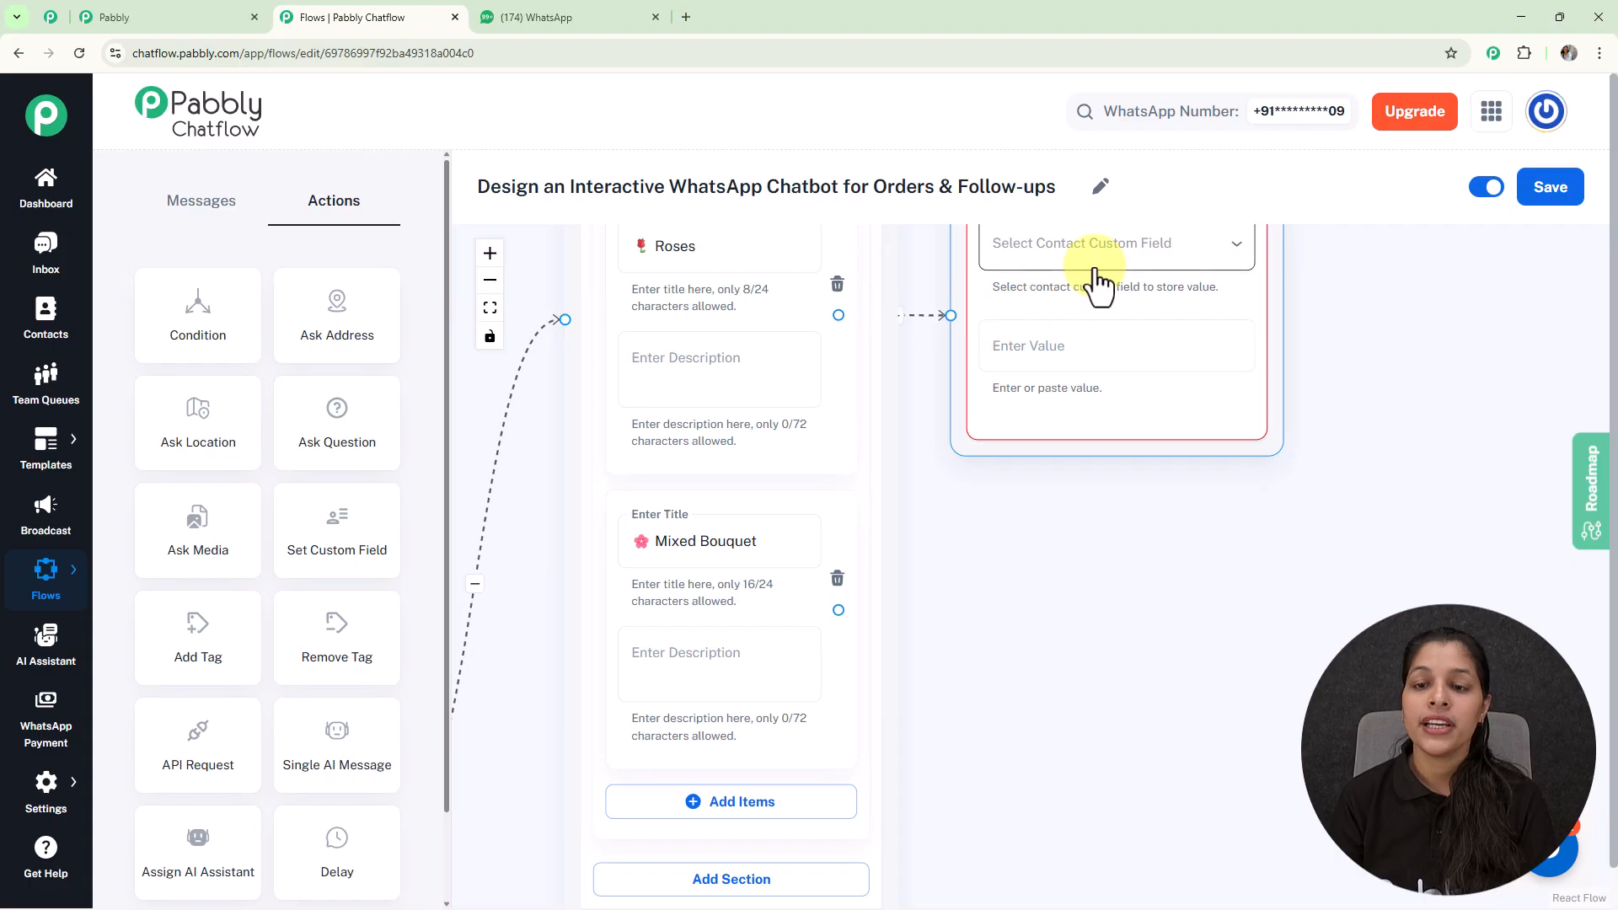
# Check the available contact custom fields in the node and in the Contact Custom Fields settings, and add a blank field row there
pyautogui.click(1103, 261)
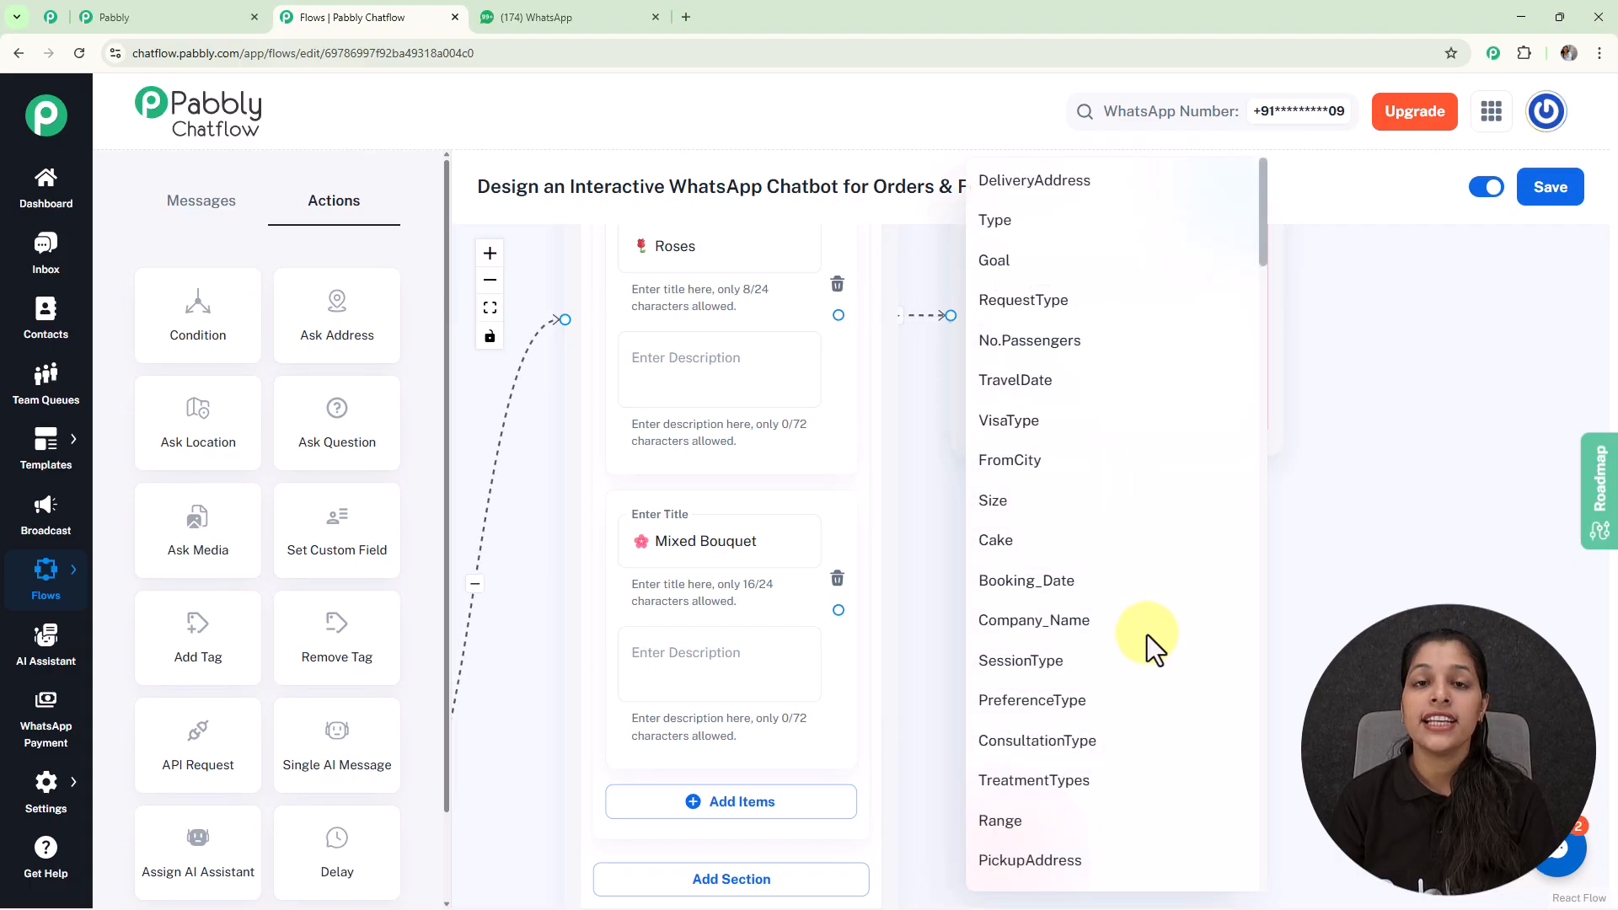
pyautogui.click(1421, 457)
pyautogui.moveTo(42, 805)
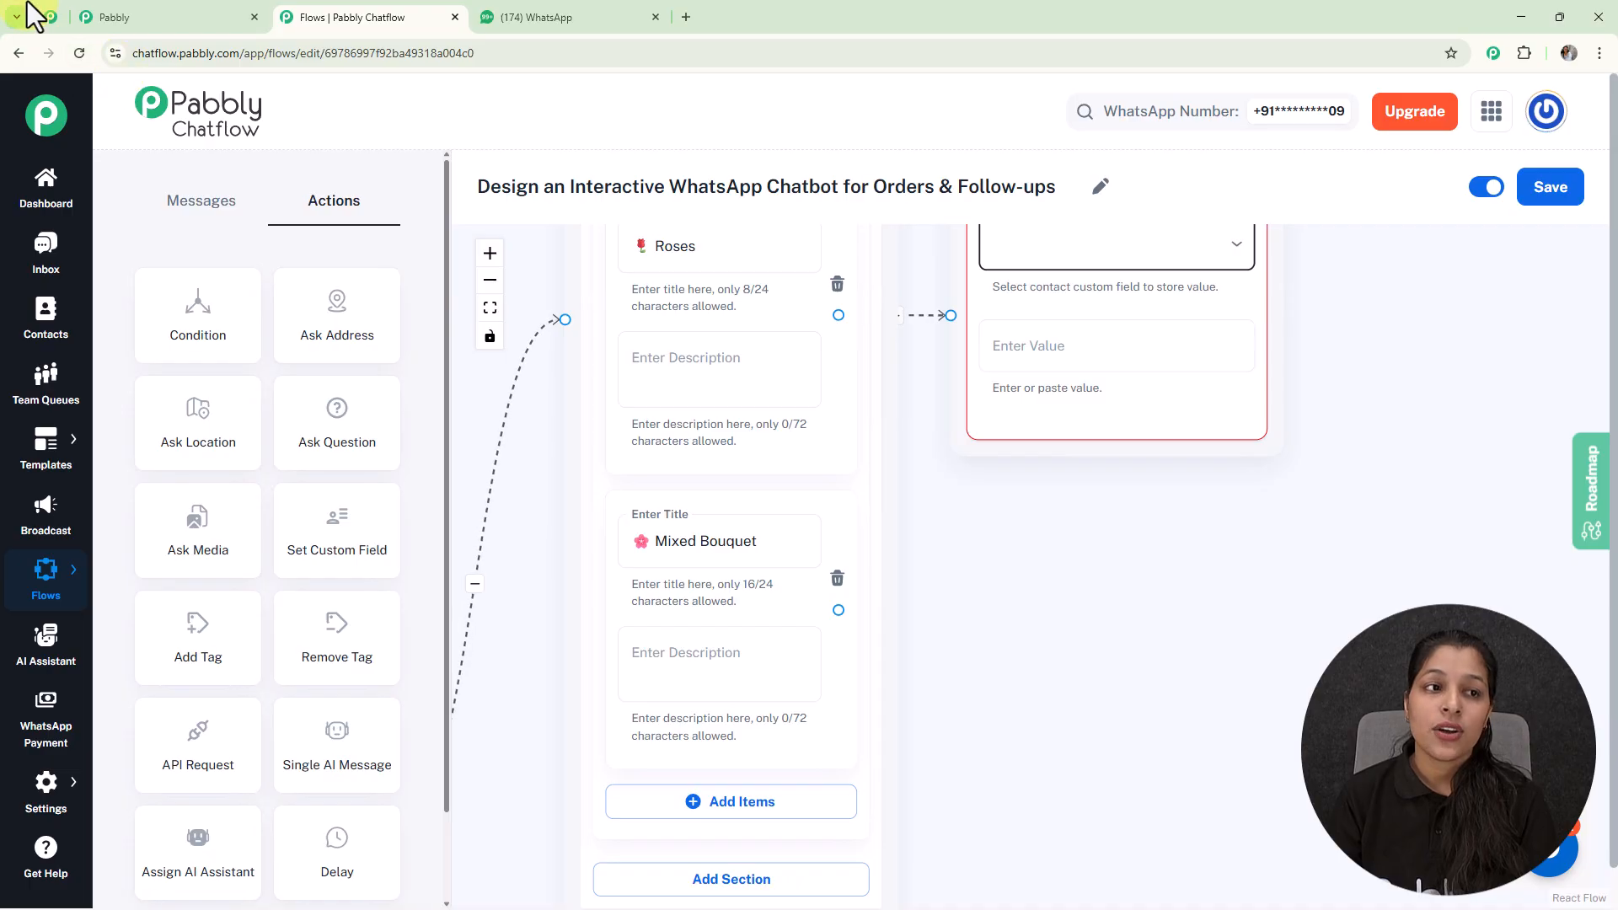
pyautogui.click(43, 19)
pyautogui.scroll(-2, 1051, 242)
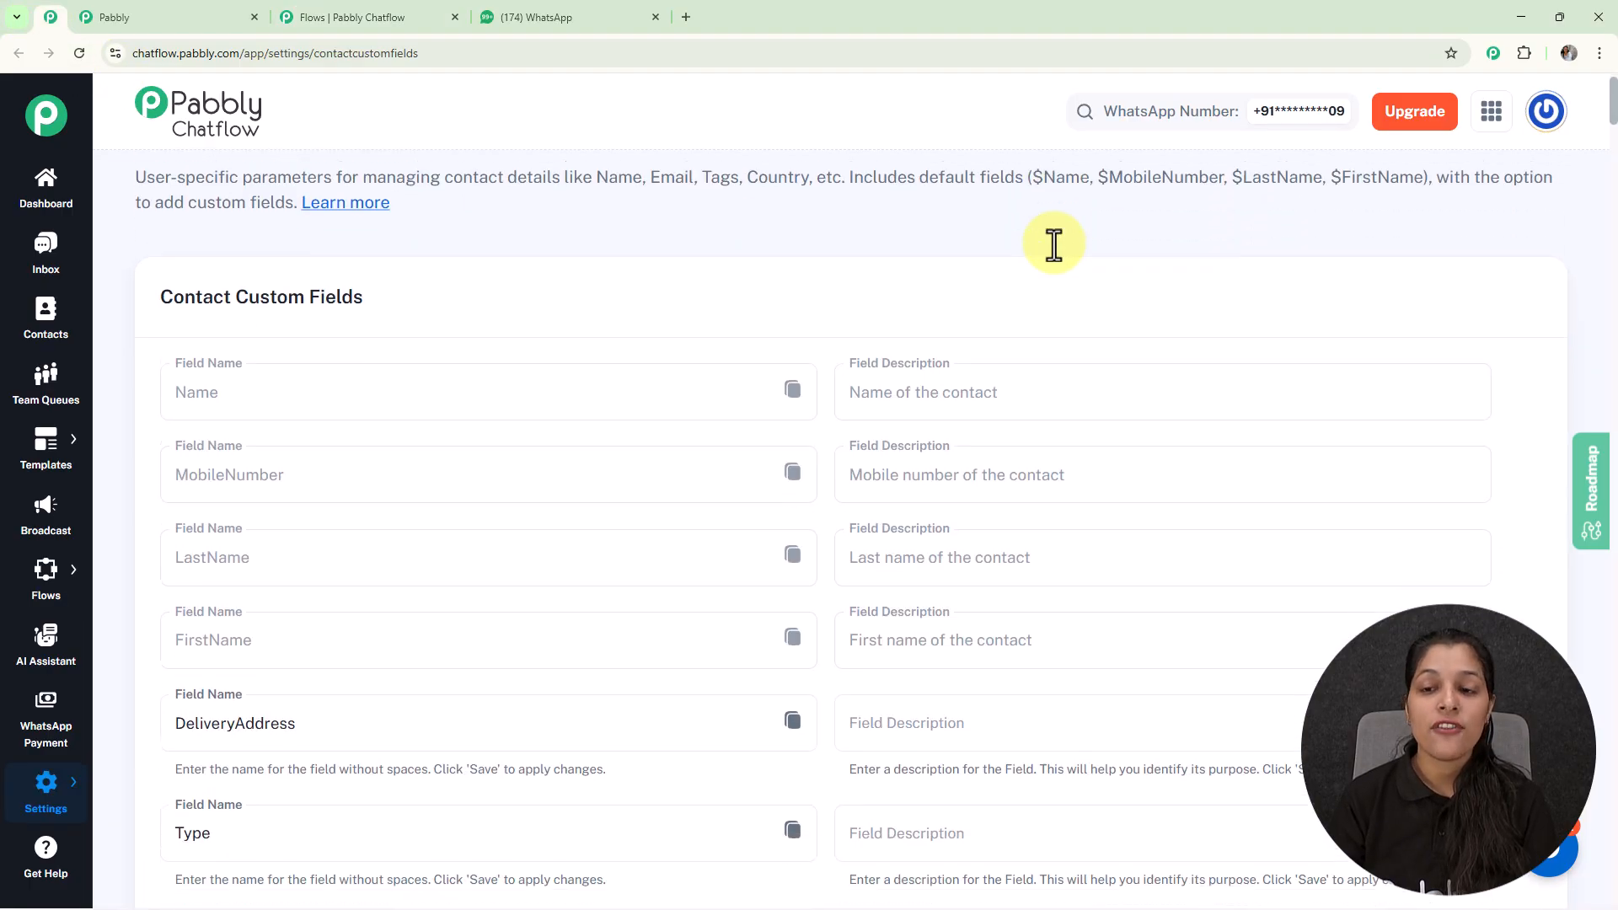
pyautogui.moveTo(1614, 122); pyautogui.dragTo(1612, 897)
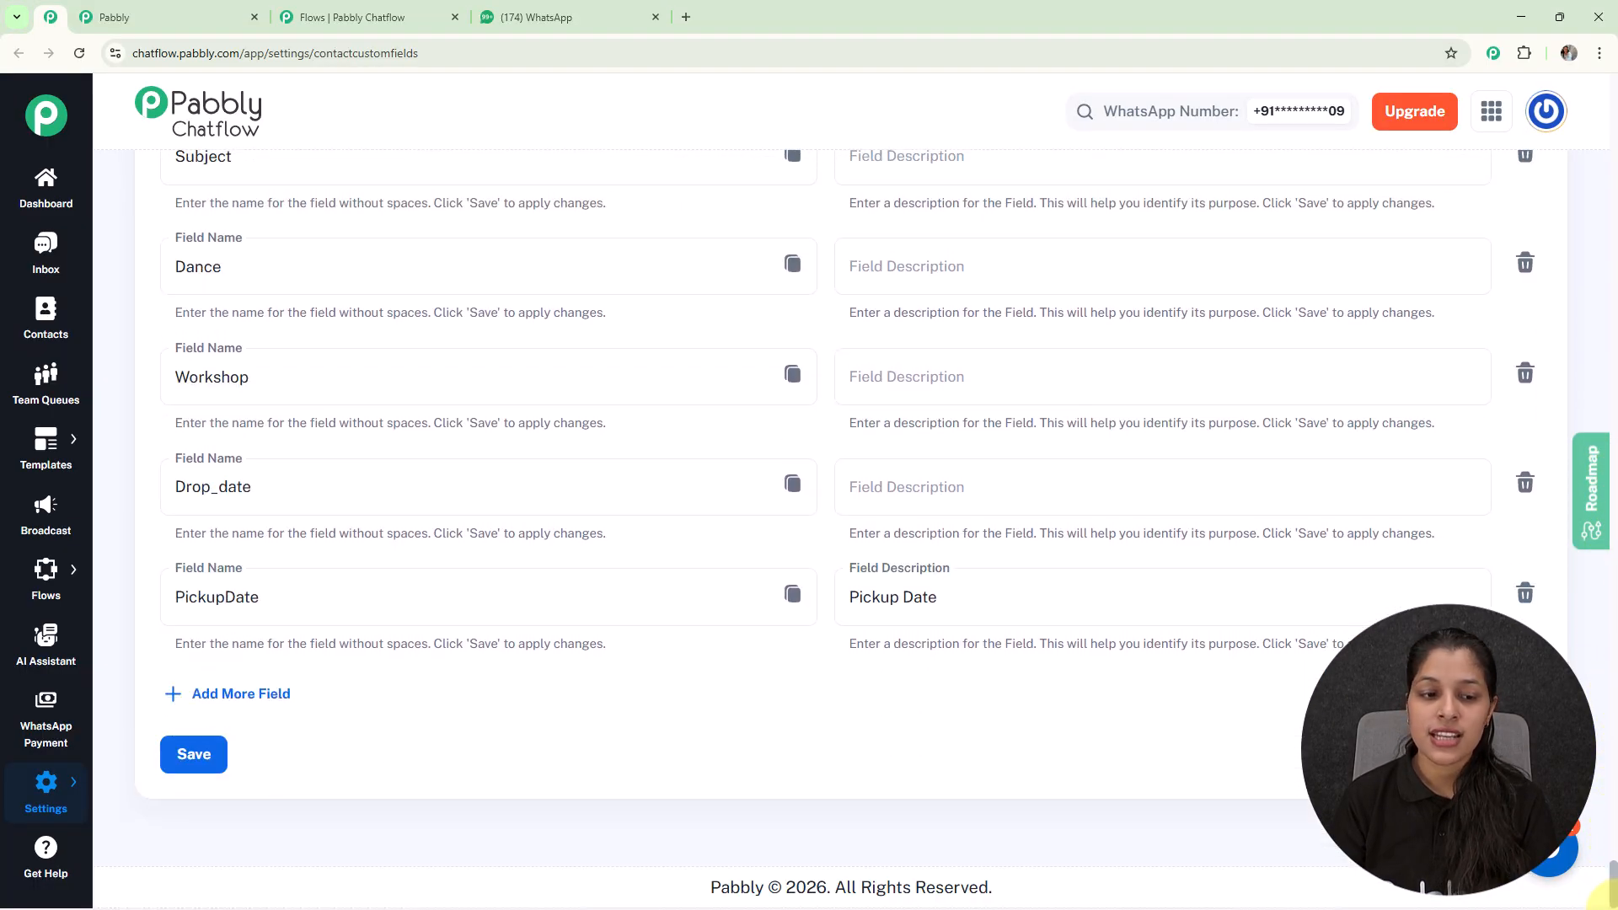
pyautogui.click(258, 698)
pyautogui.scroll(-1, 628, 473)
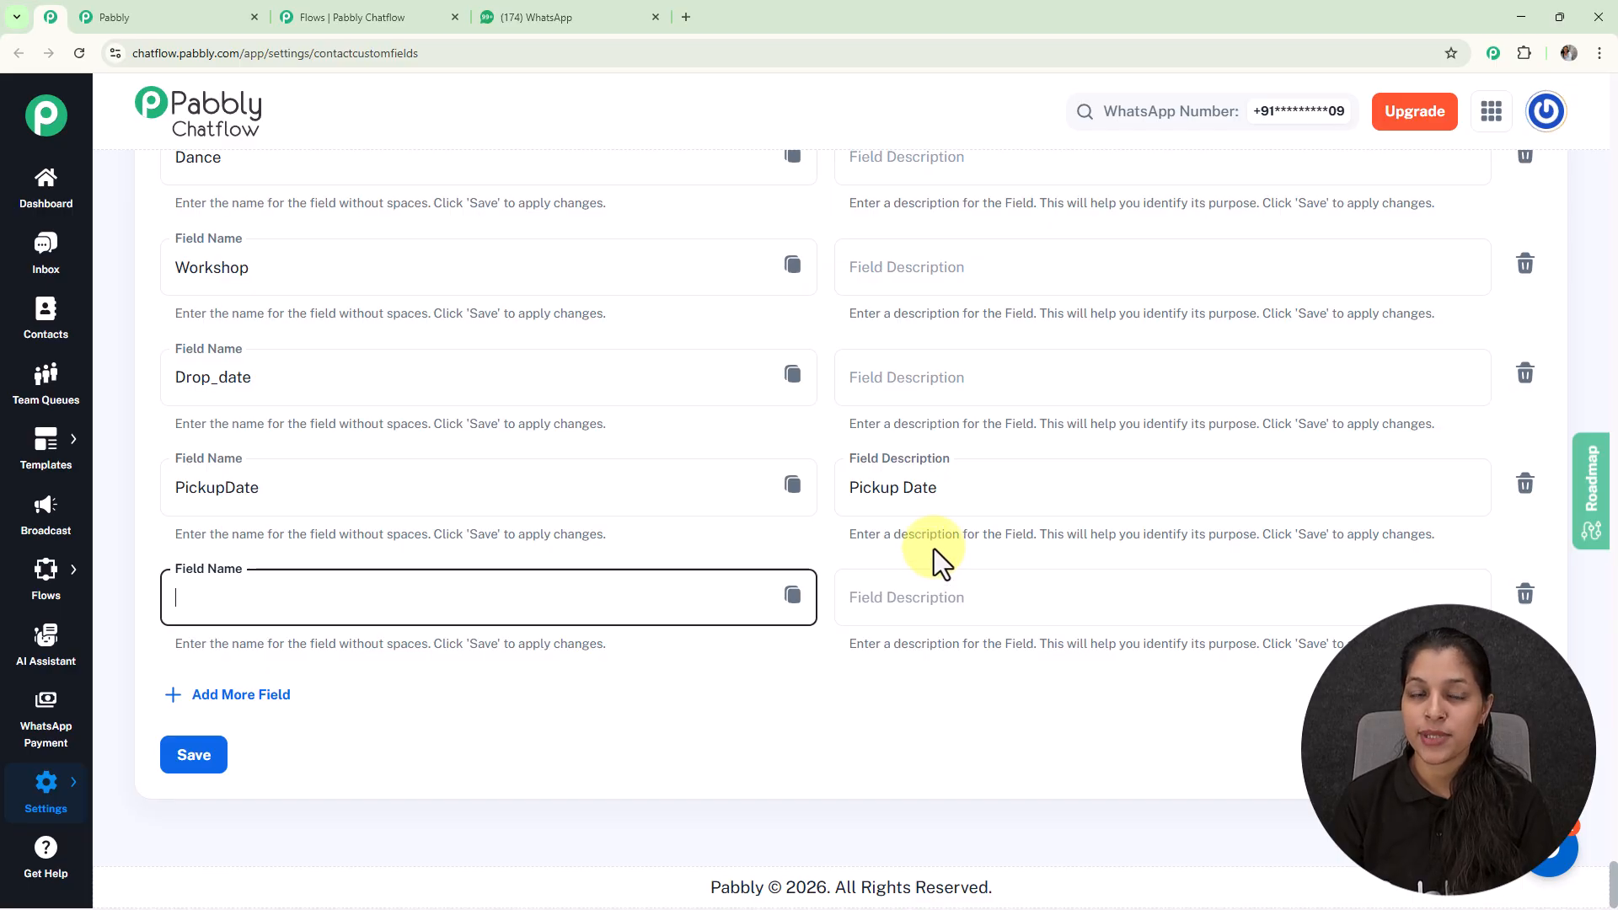
# Return to the flow and select ProductName as the contact custom field for the Roses item
pyautogui.click(392, 19)
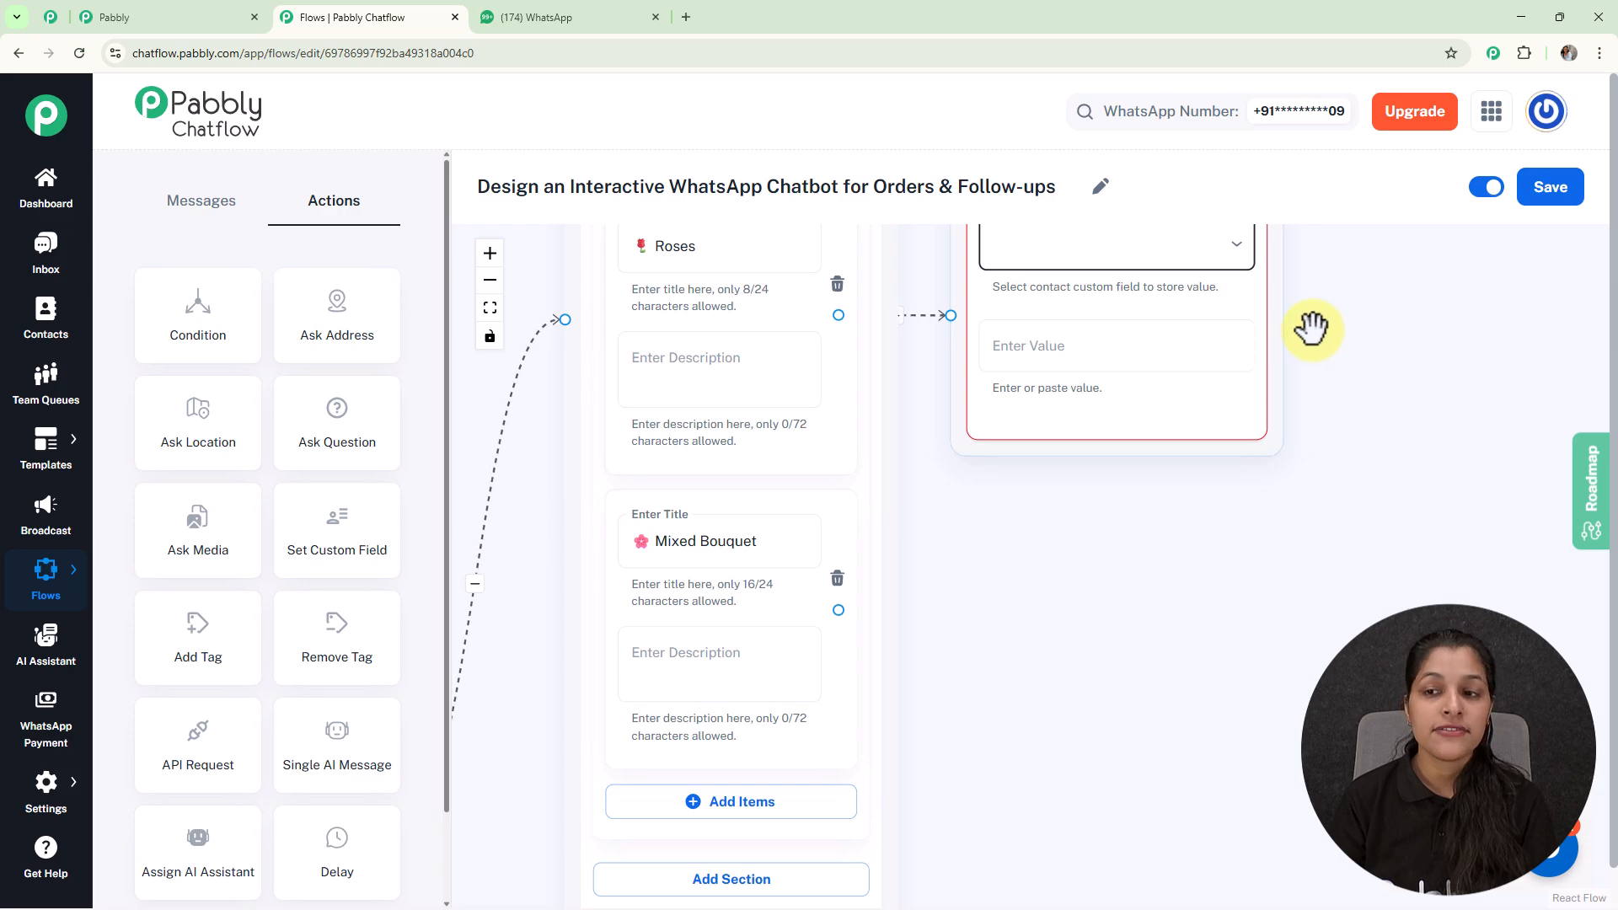
pyautogui.click(1230, 253)
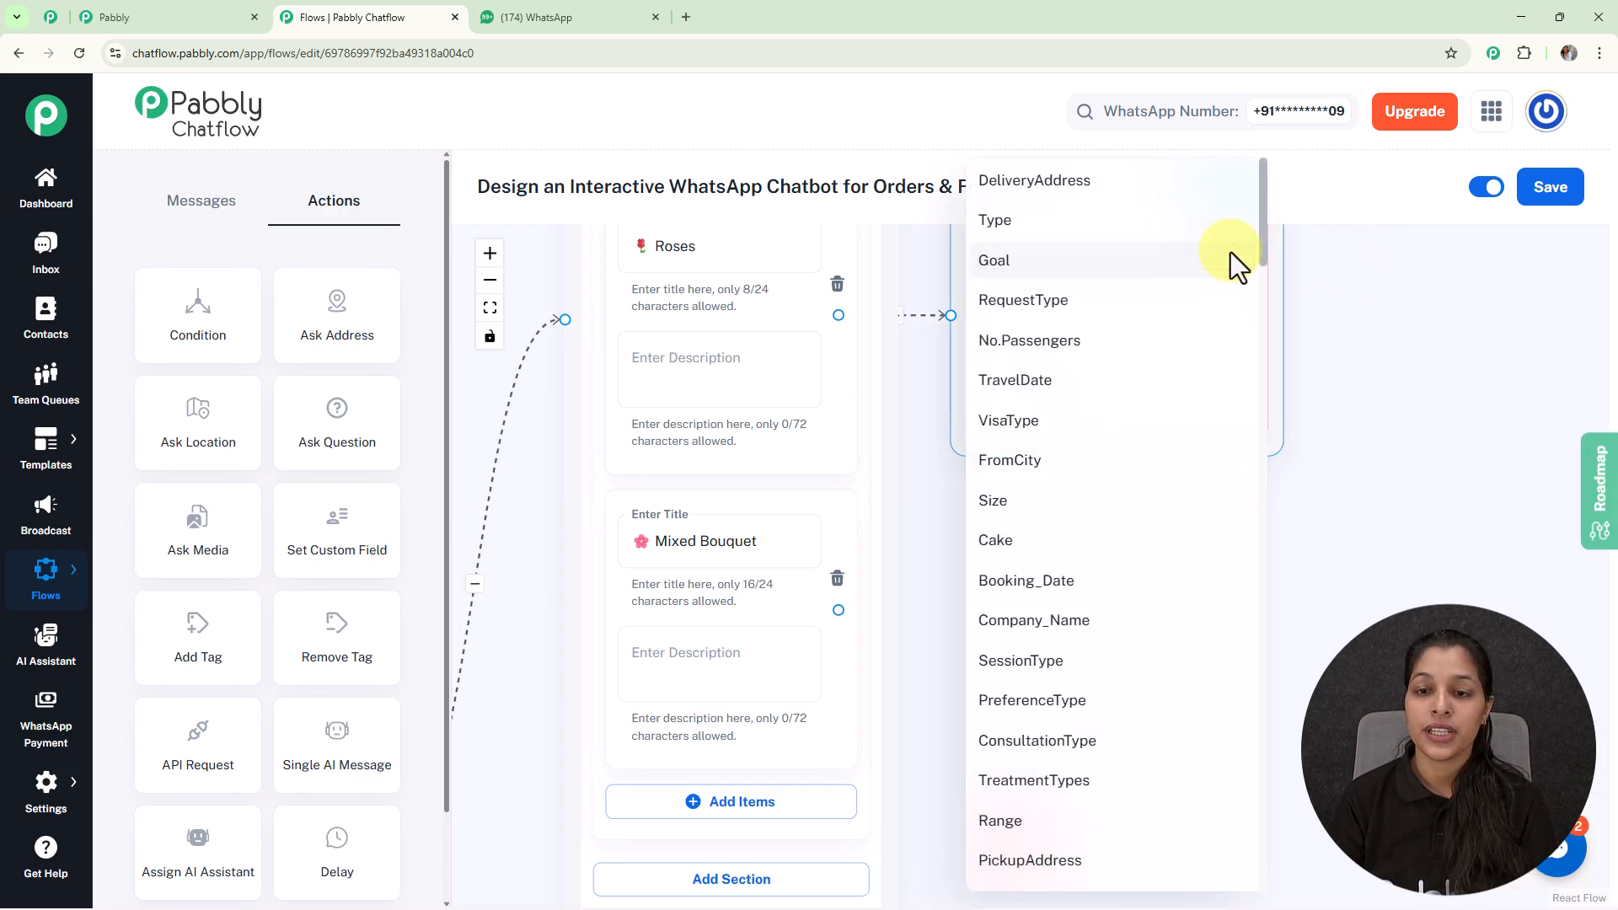
pyautogui.click(846, 354)
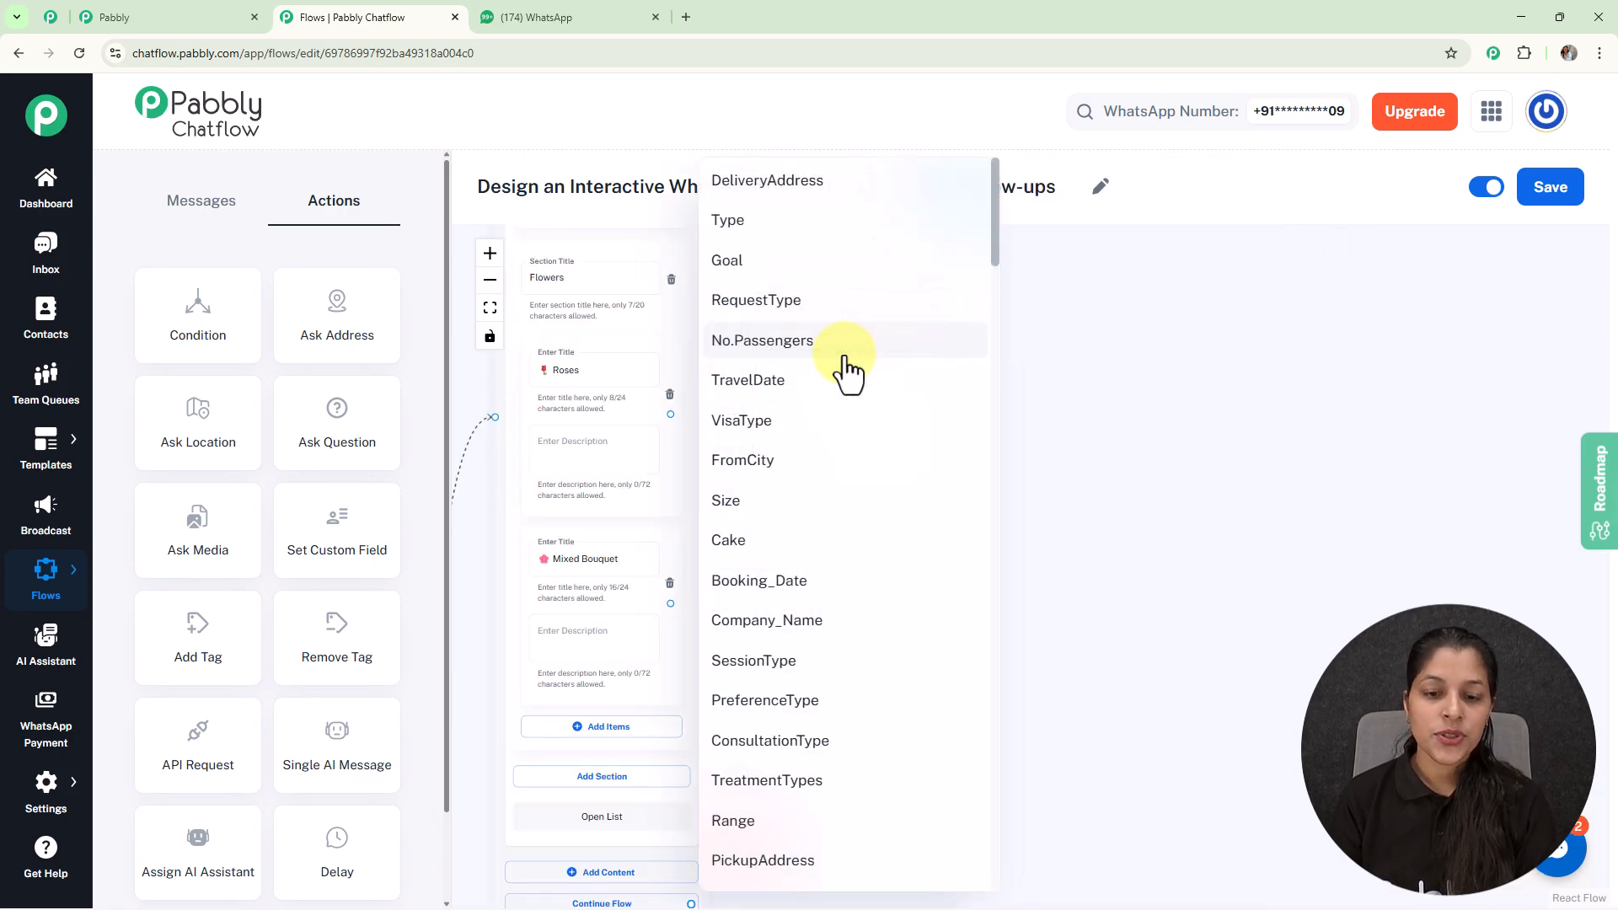
pyautogui.scroll(-7, 852, 395)
pyautogui.scroll(-3, 855, 395)
pyautogui.scroll(3, 855, 395)
pyautogui.scroll(-3, 855, 395)
pyautogui.scroll(-10, 830, 428)
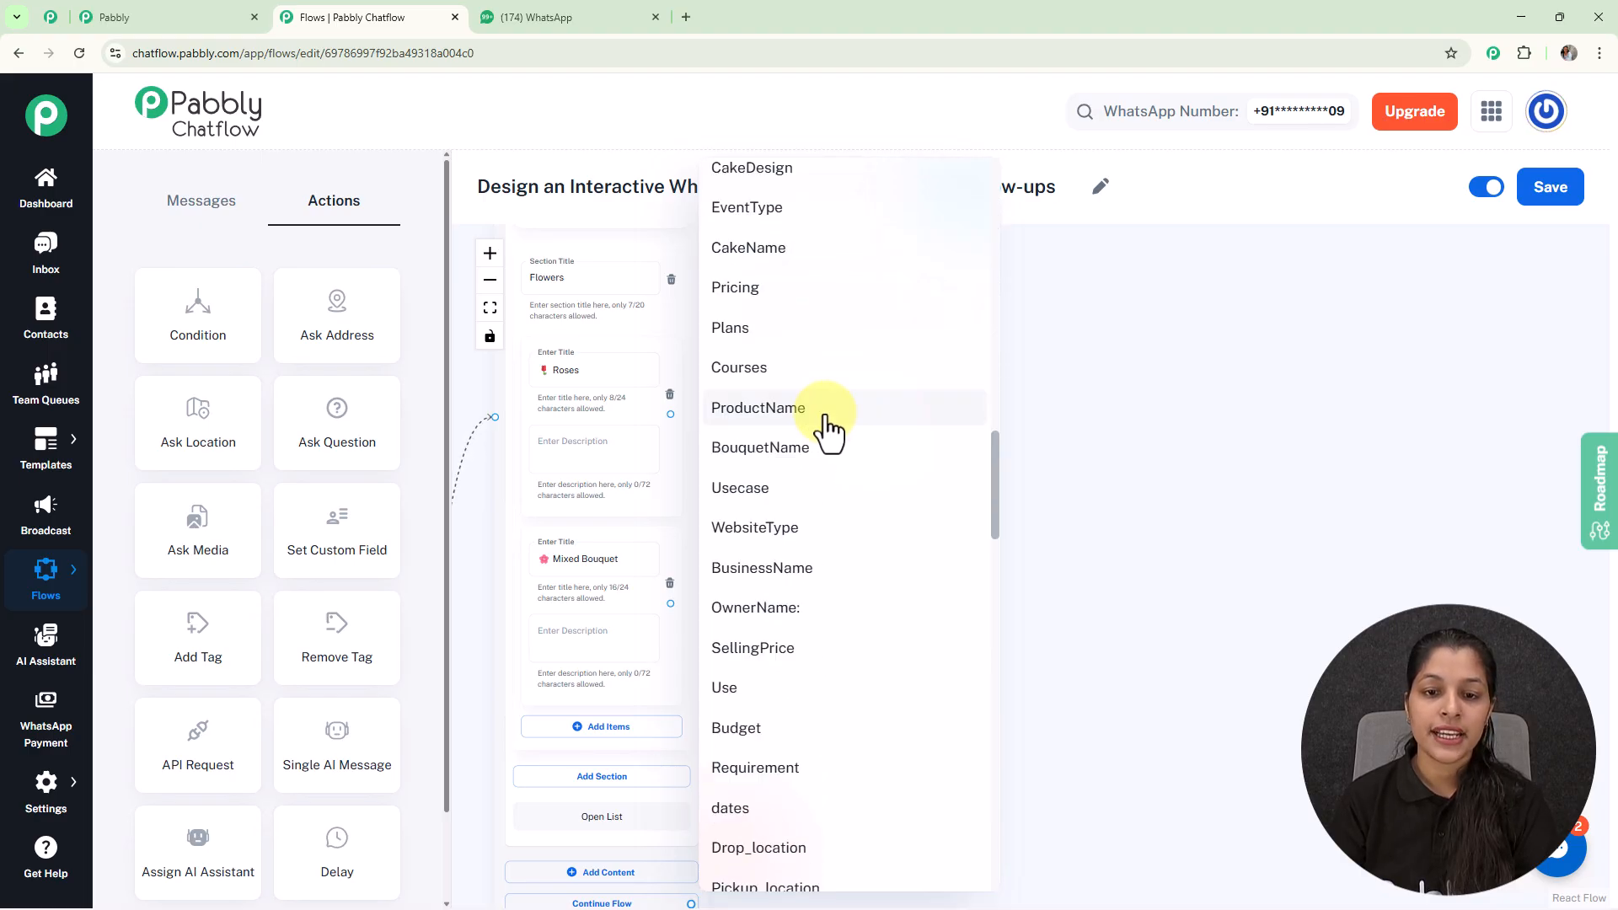
pyautogui.click(828, 426)
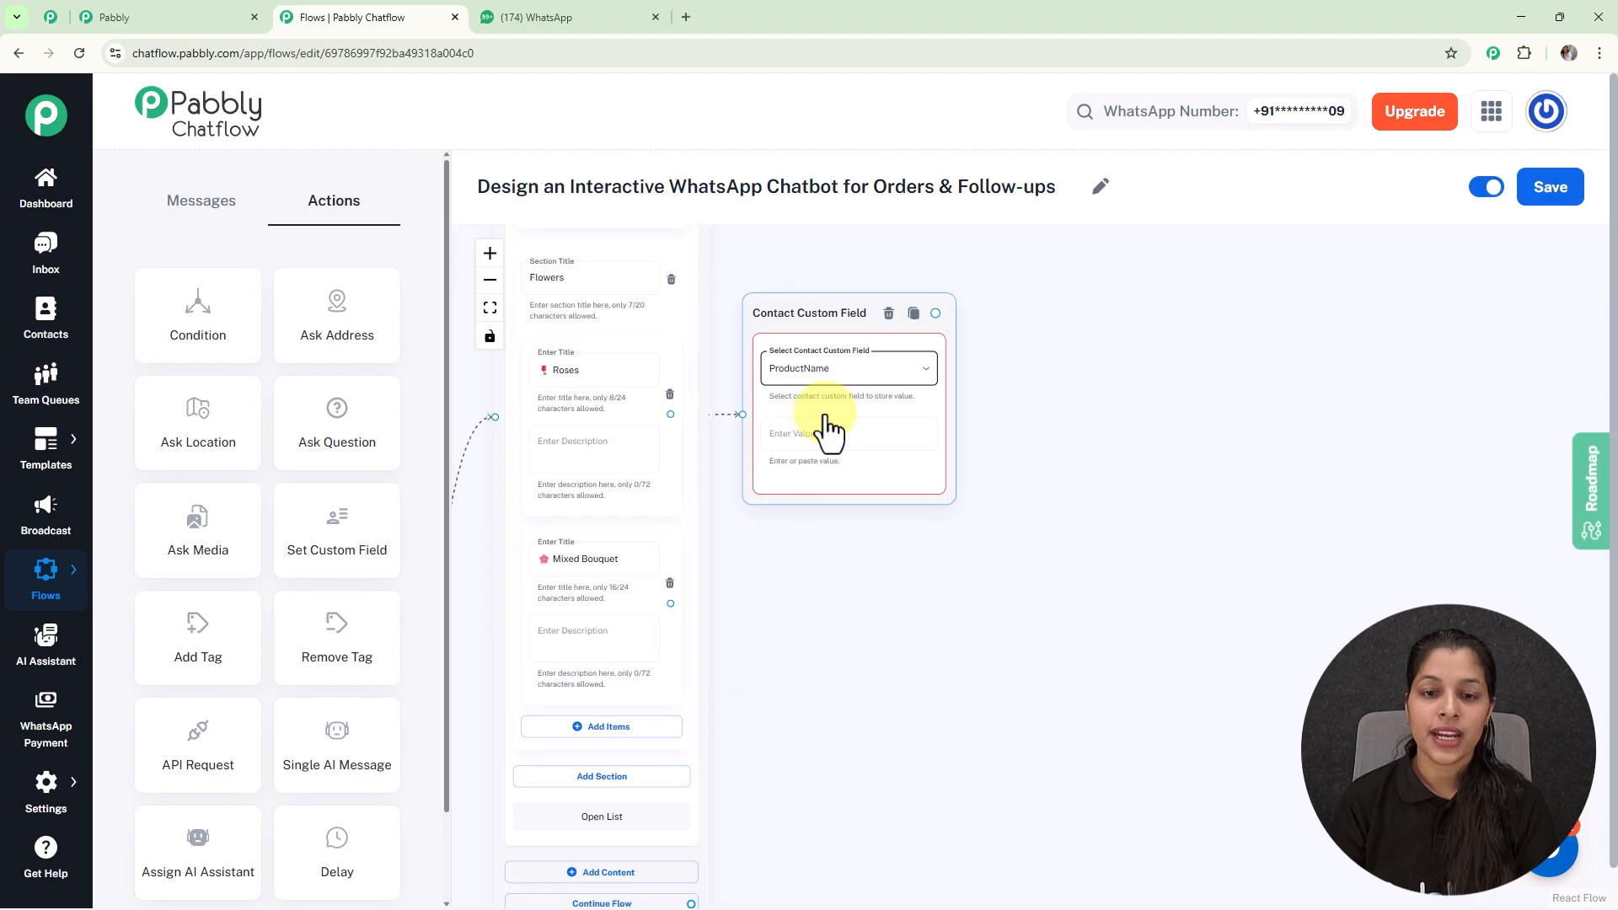
# Set the value stored in the Roses item's Contact Custom Field node to "Roses"
pyautogui.click(558, 379)
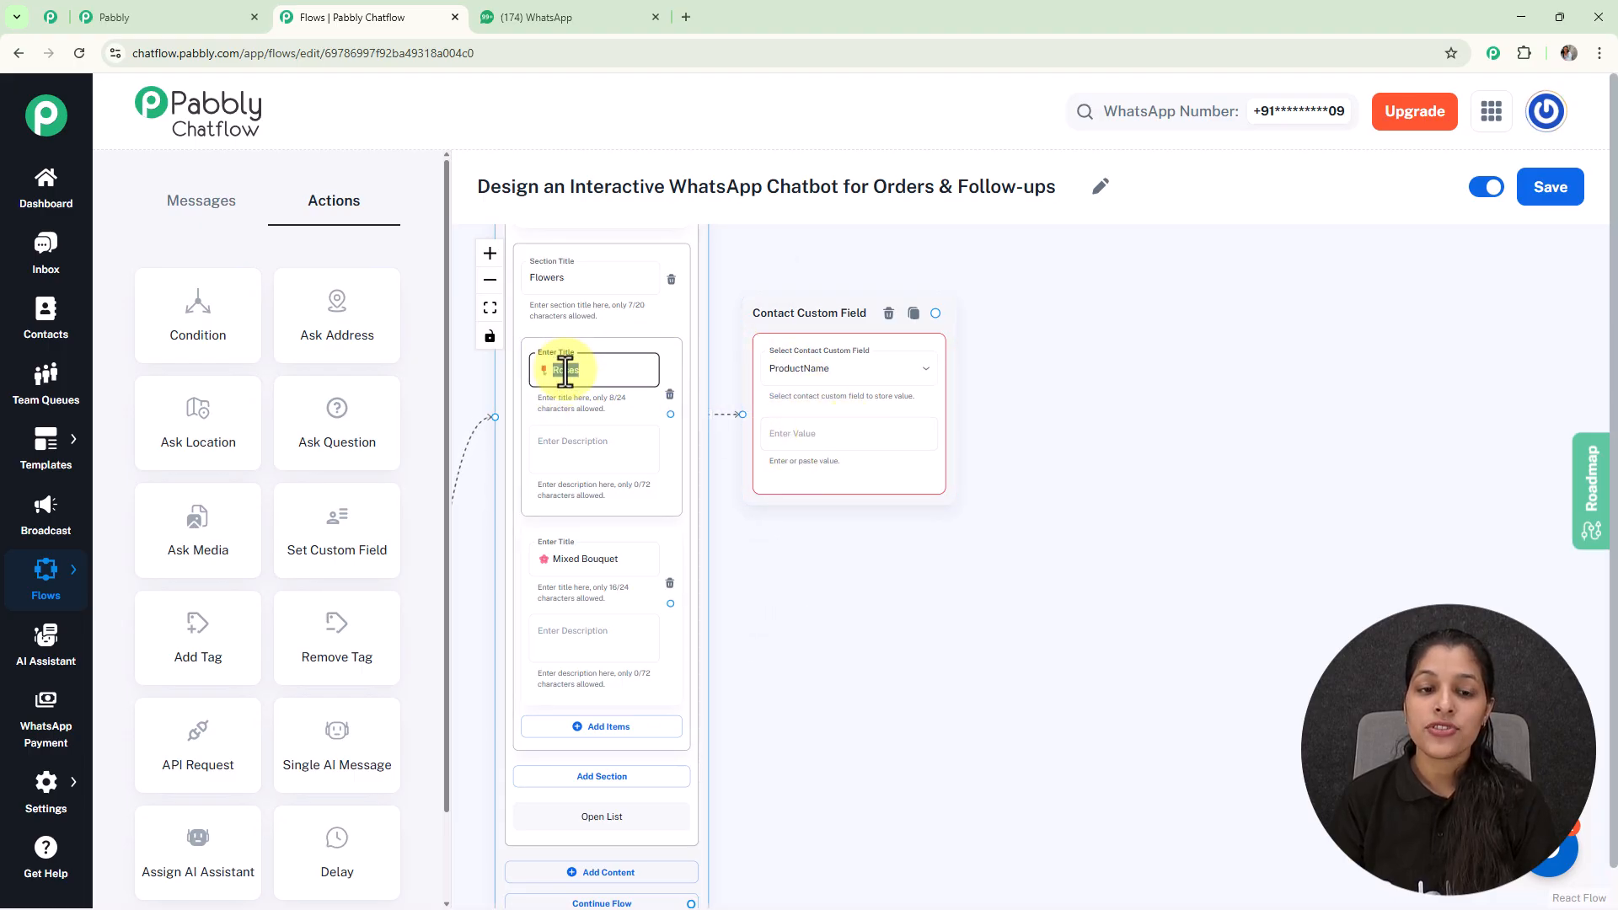
pyautogui.click(792, 434)
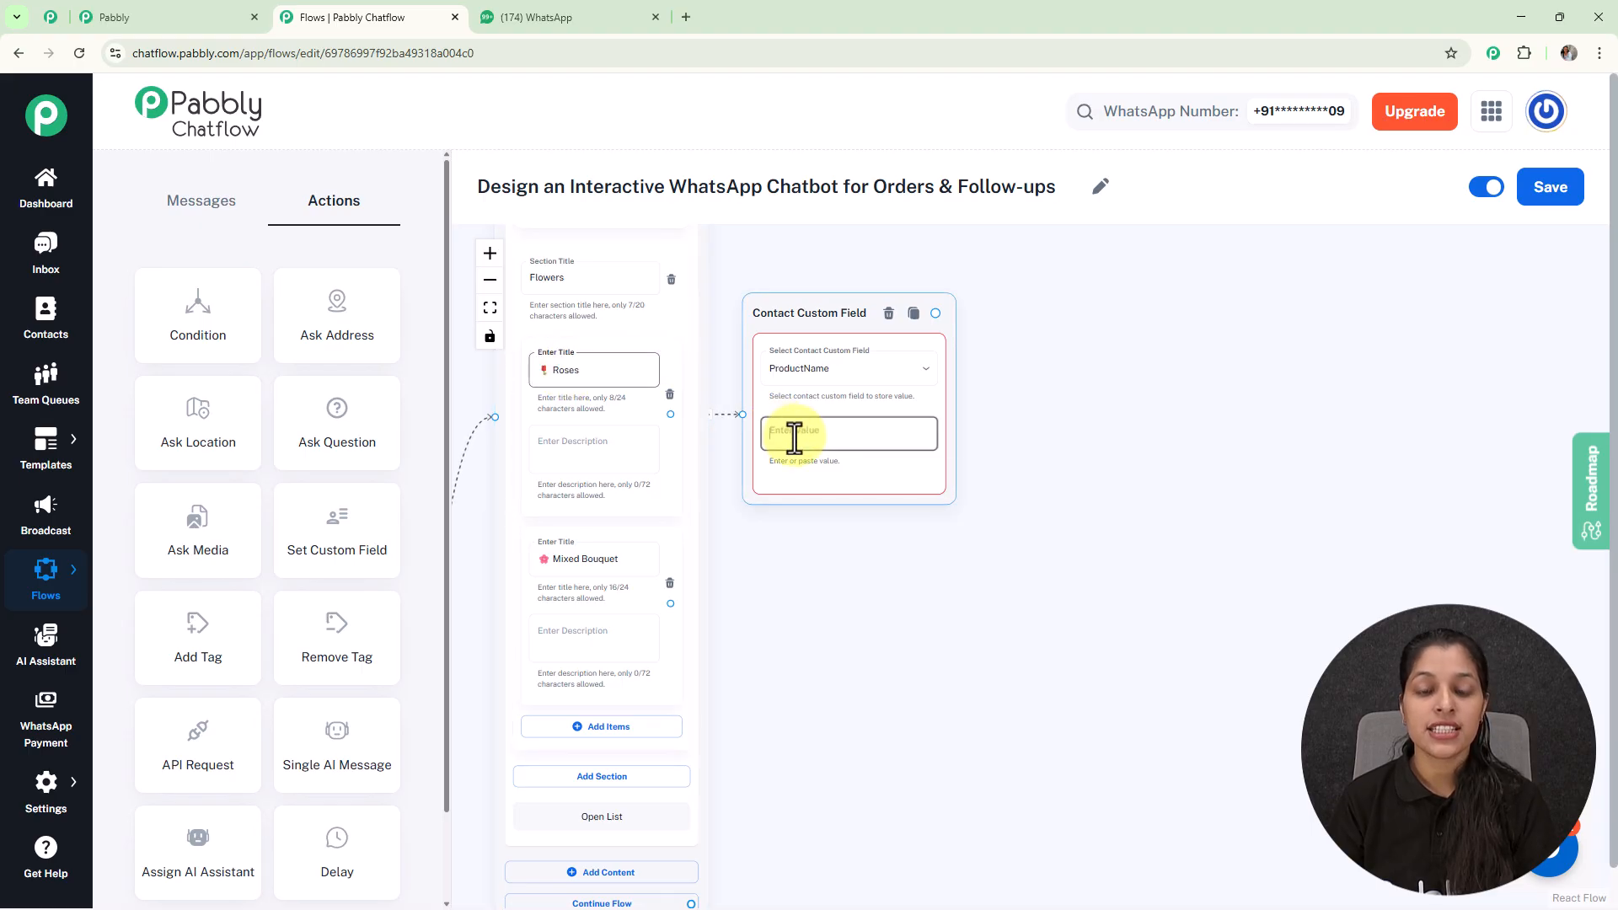
pyautogui.write('Roses')
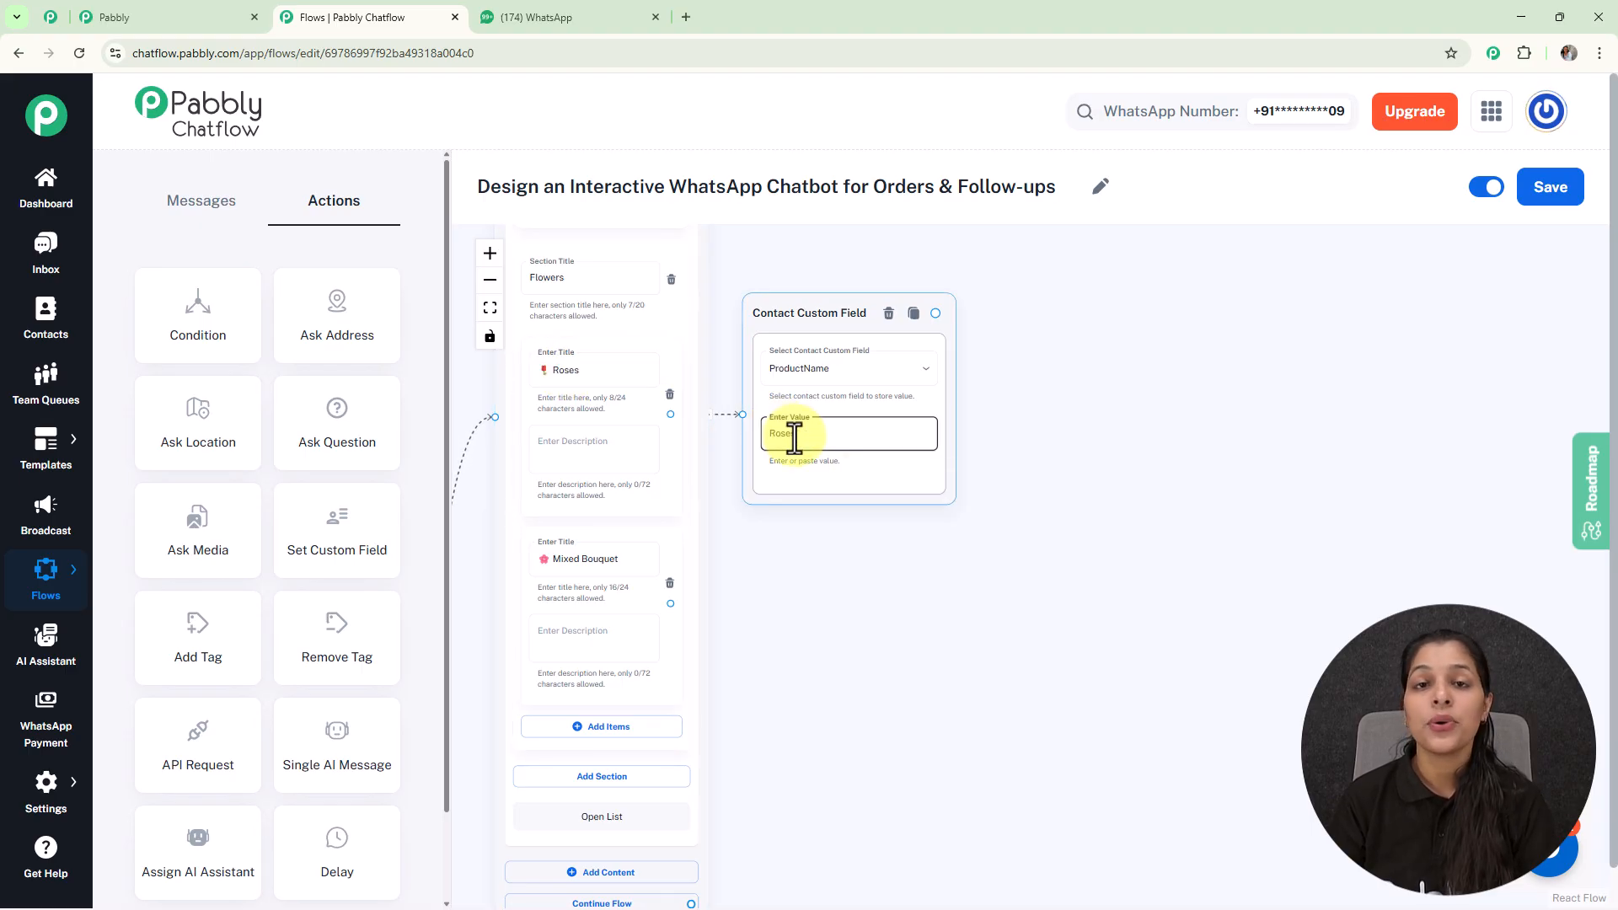
pyautogui.click(567, 313)
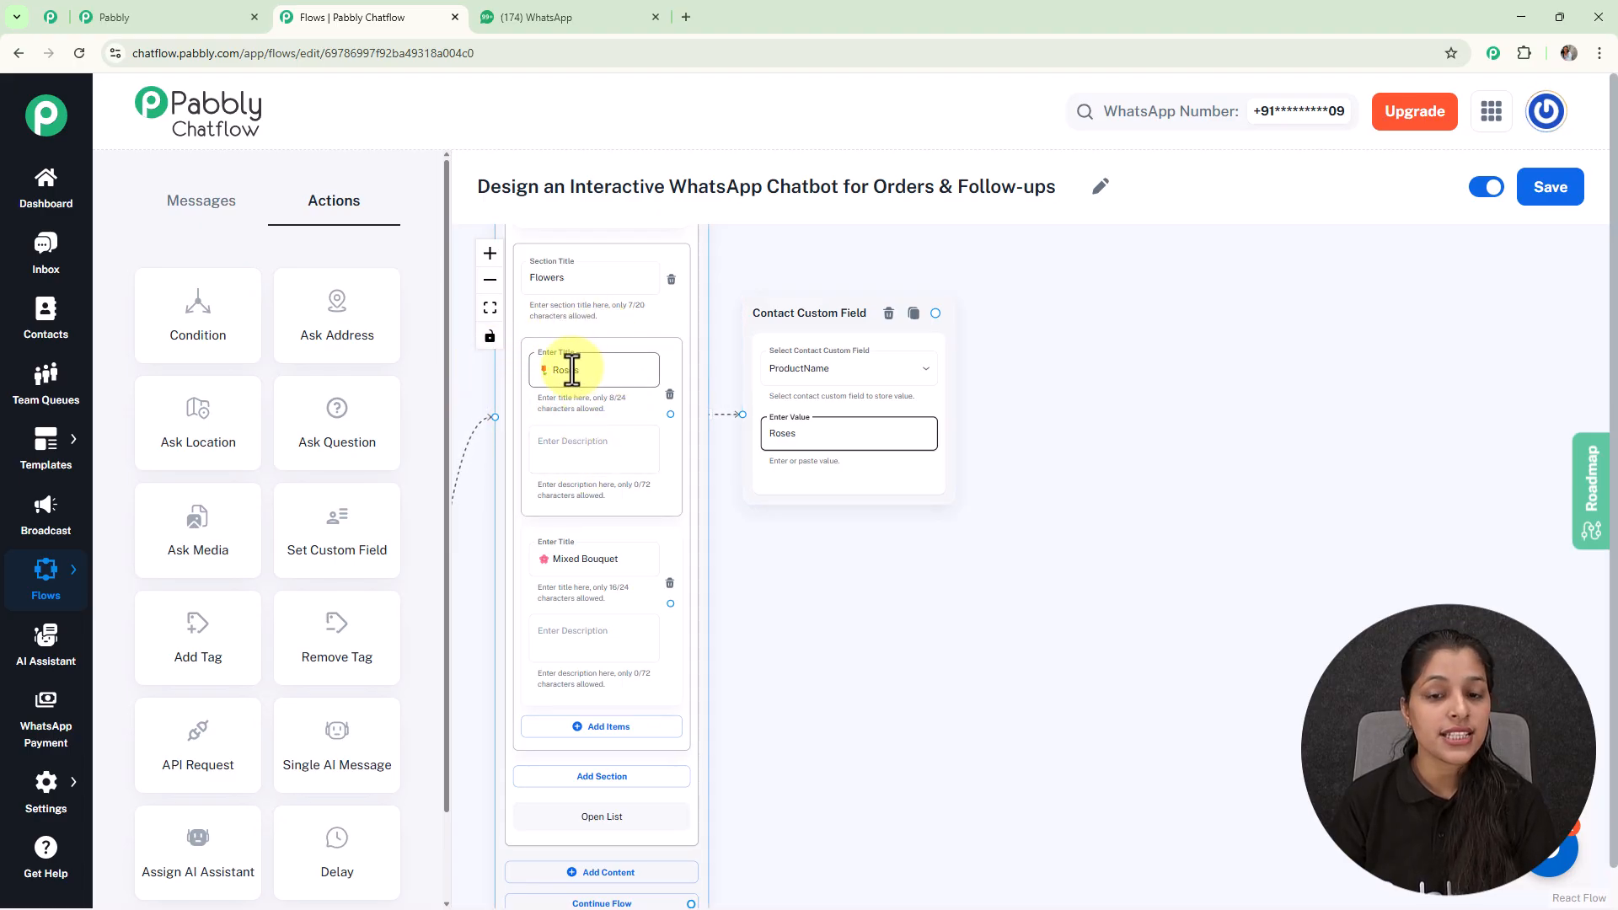
pyautogui.click(900, 472)
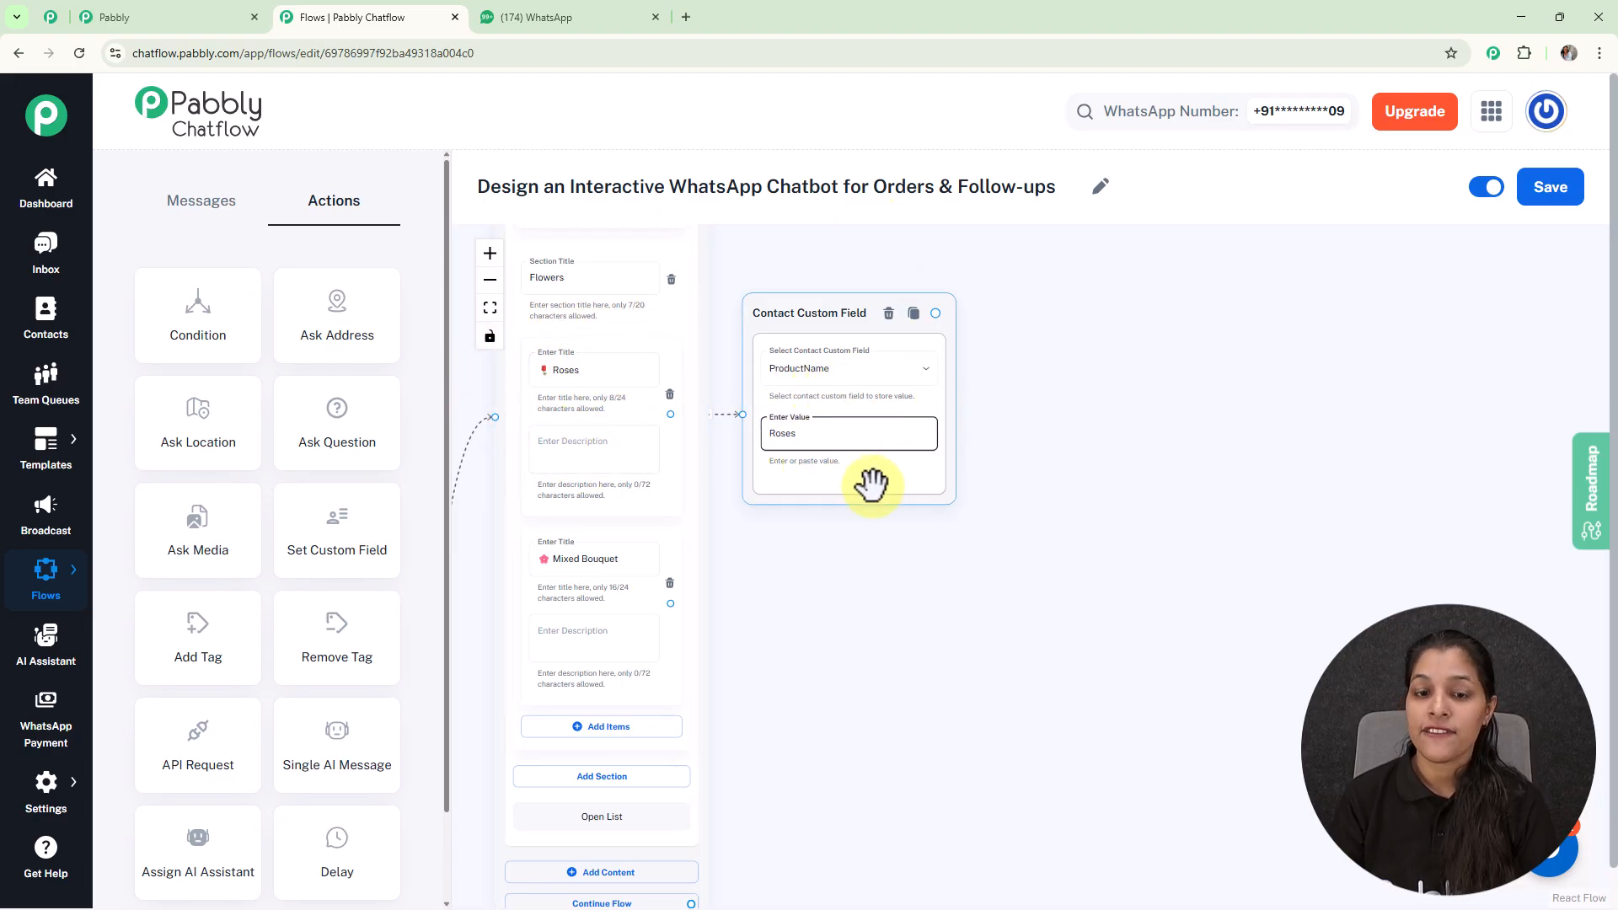
pyautogui.click(842, 604)
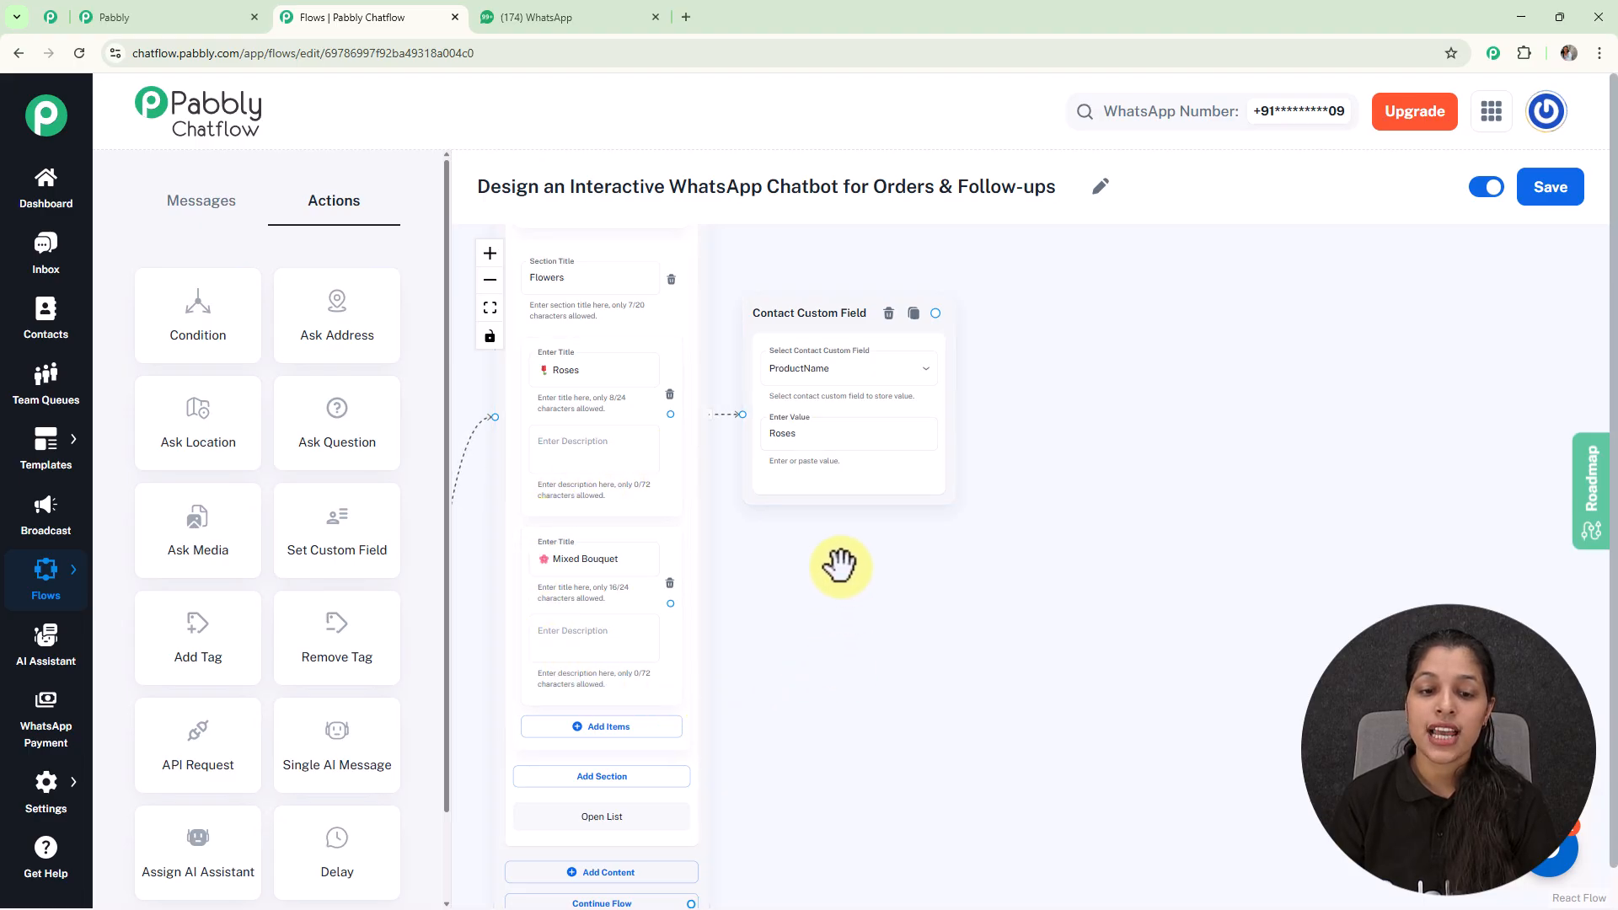
# Connect the Mixed Bouquet, Chocolates and Combo Gifts list items to their matching ProductName Contact Custom Field nodes
pyautogui.moveTo(796, 694); pyautogui.dragTo(798, 207)
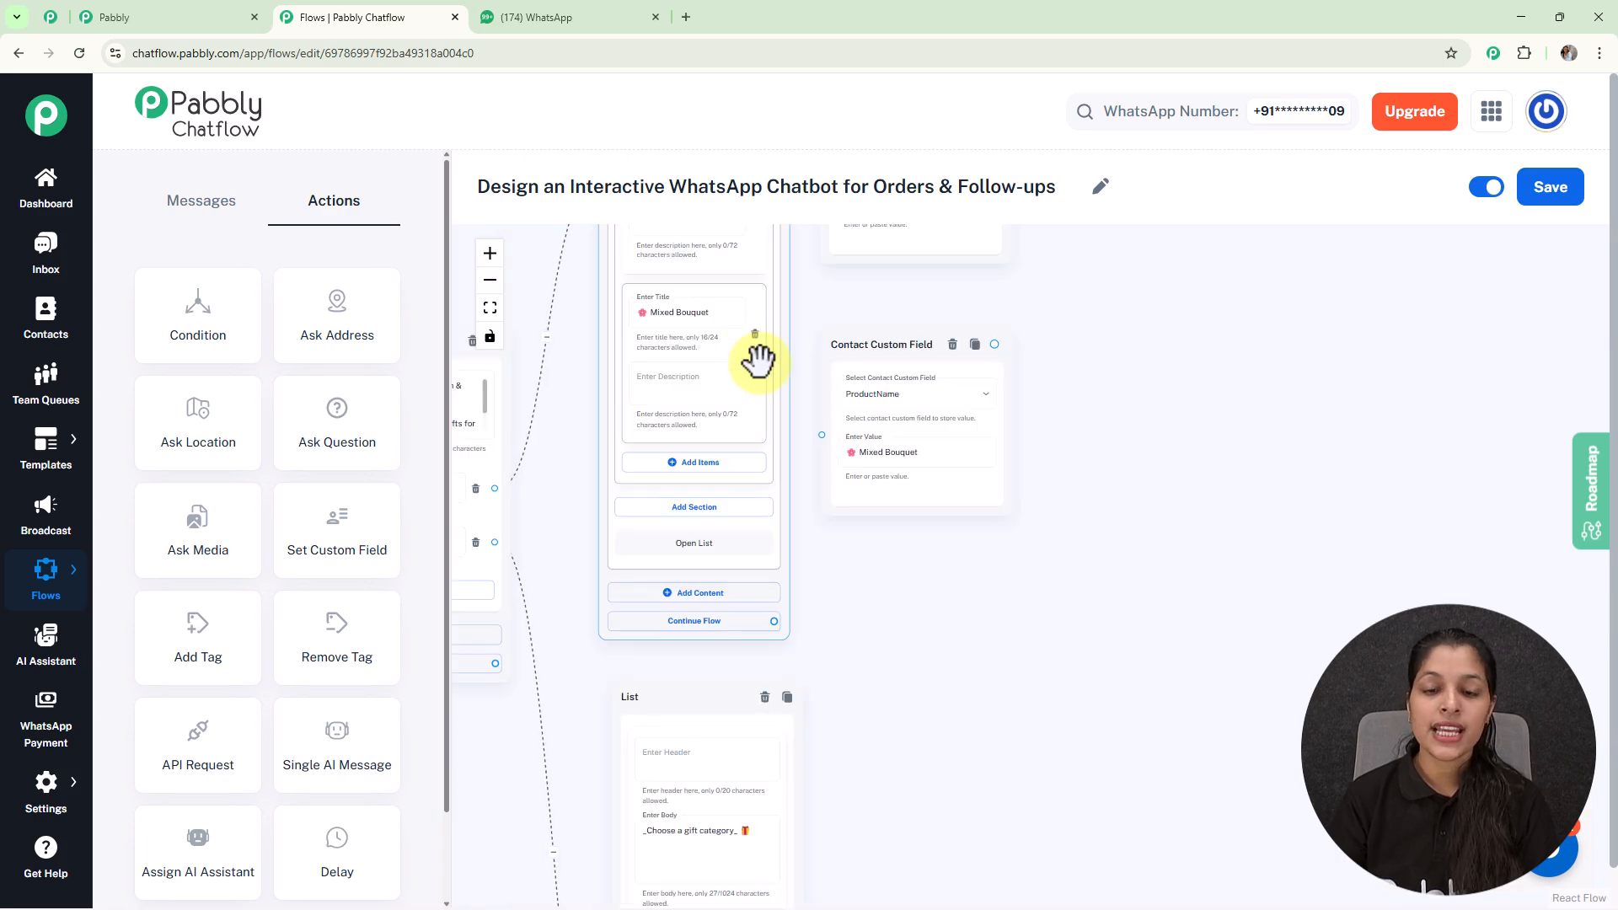
pyautogui.moveTo(756, 352); pyautogui.dragTo(932, 391)
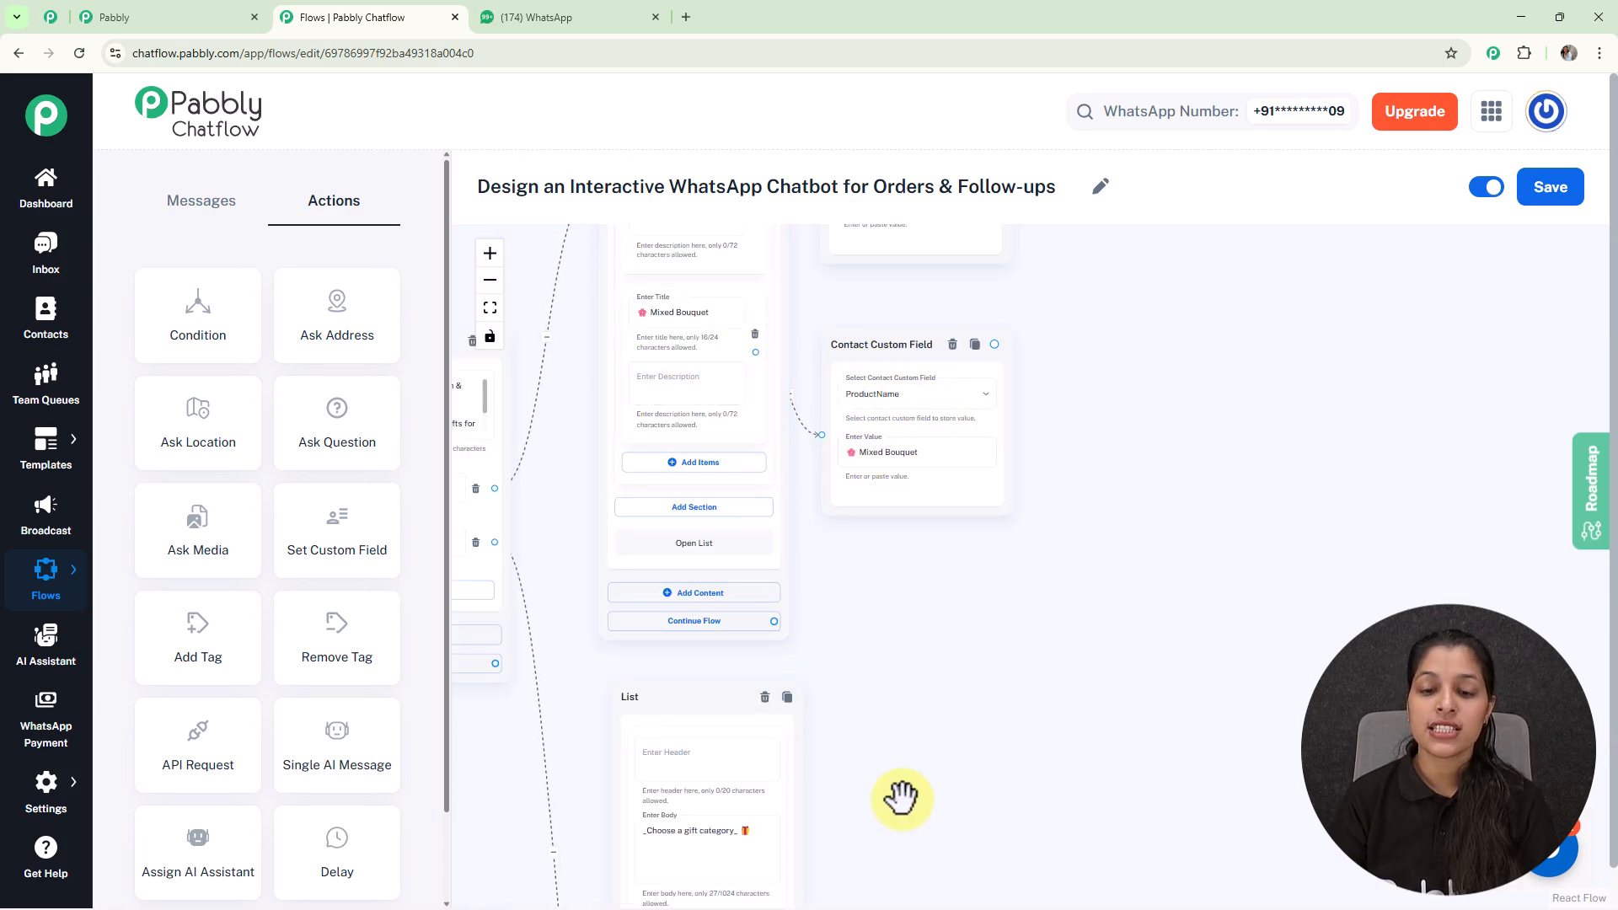
pyautogui.moveTo(894, 740); pyautogui.dragTo(831, 335)
pyautogui.moveTo(865, 501); pyautogui.dragTo(852, 248)
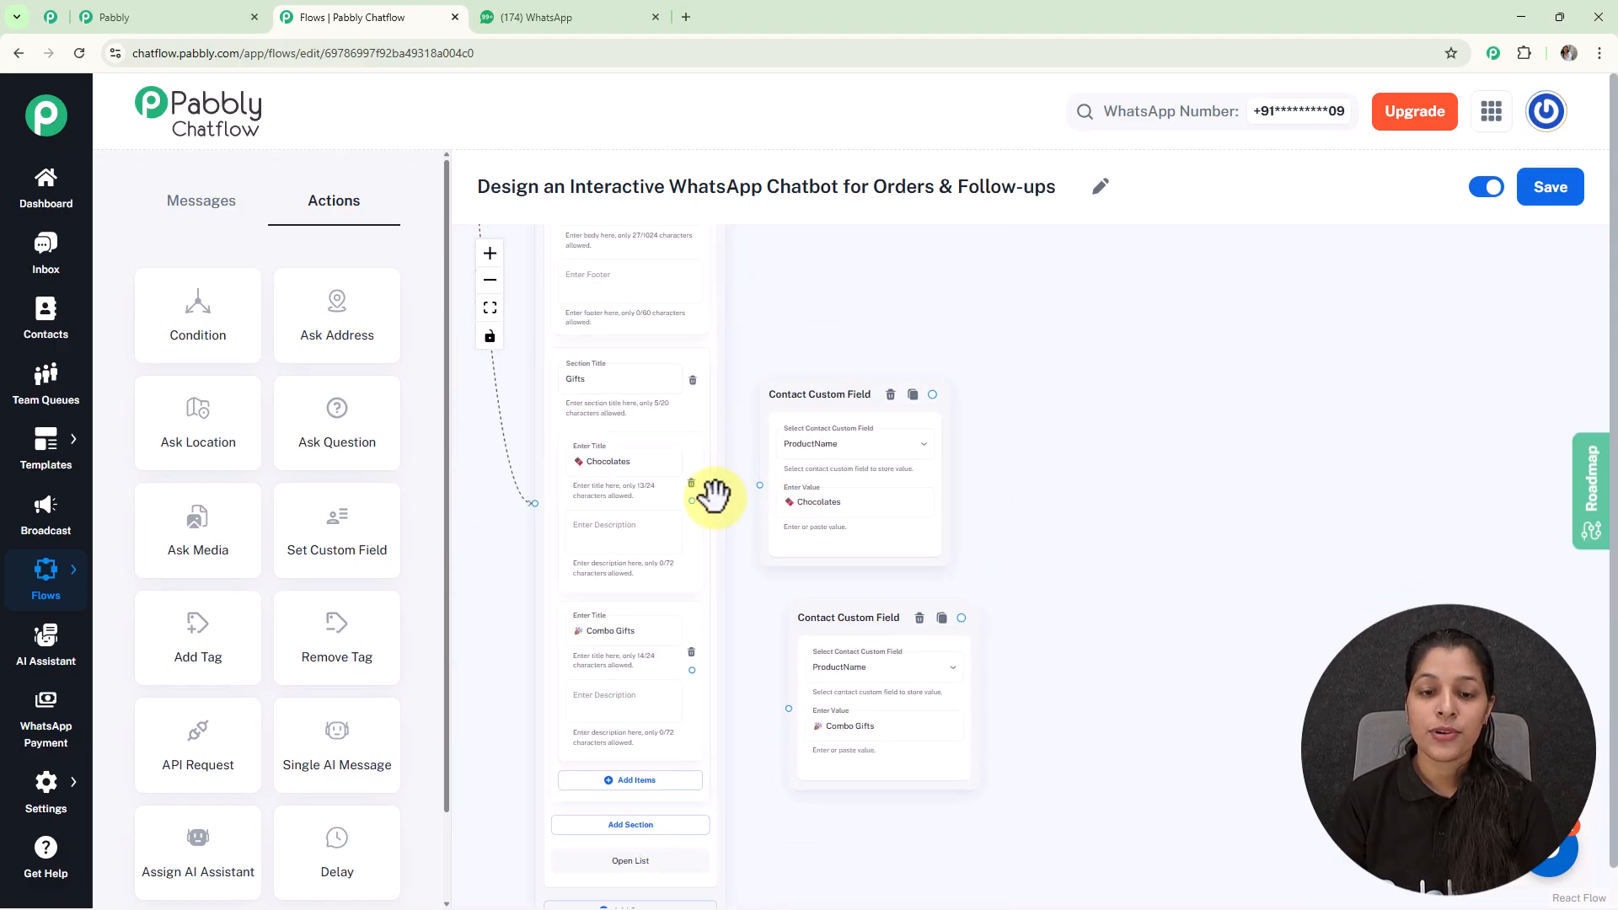
pyautogui.moveTo(705, 498); pyautogui.dragTo(759, 485)
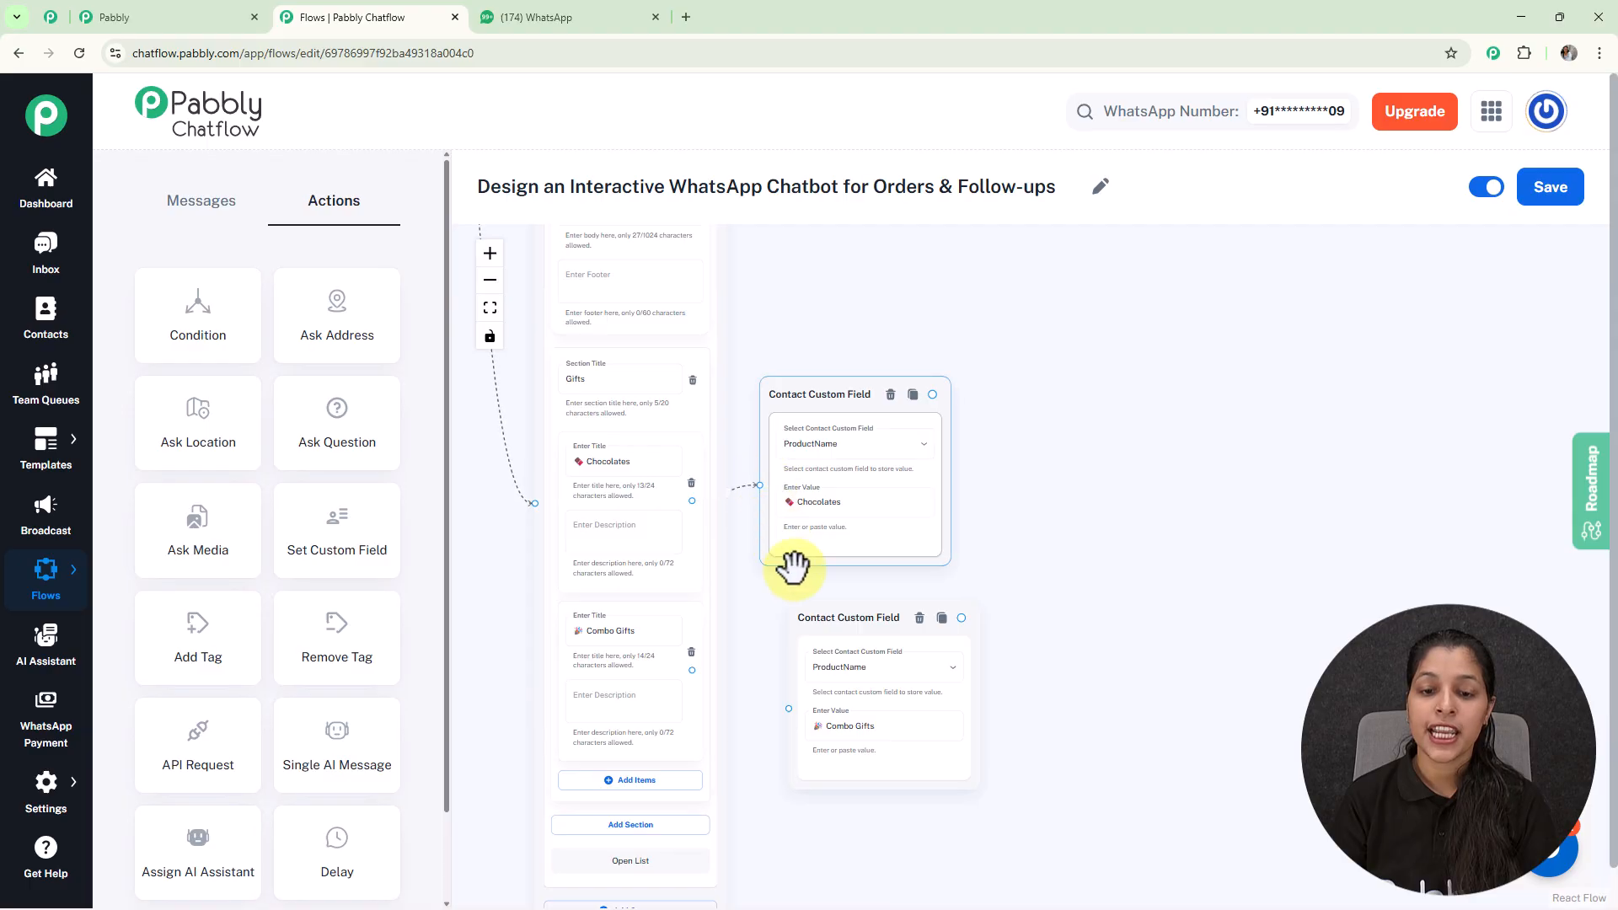
pyautogui.moveTo(816, 623); pyautogui.dragTo(793, 628)
pyautogui.moveTo(691, 670); pyautogui.dragTo(762, 715)
# Add a Media node connected from the Roses item's Contact Custom Field node
pyautogui.scroll(-7, 830, 636)
pyautogui.scroll(4, 1015, 437)
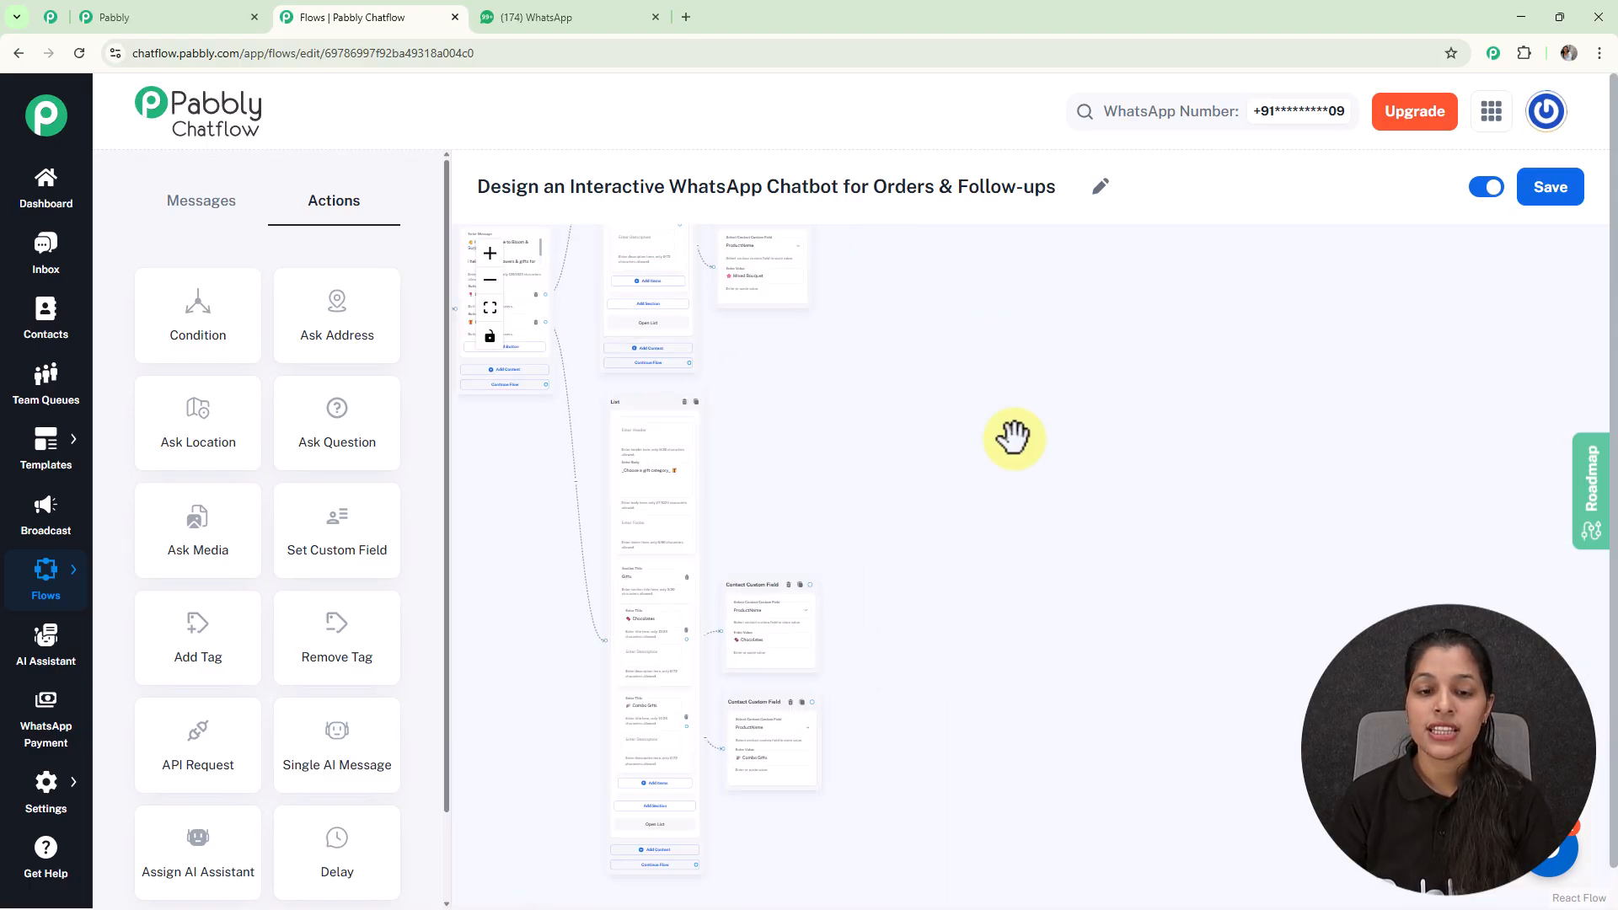
pyautogui.moveTo(904, 405); pyautogui.dragTo(1036, 636)
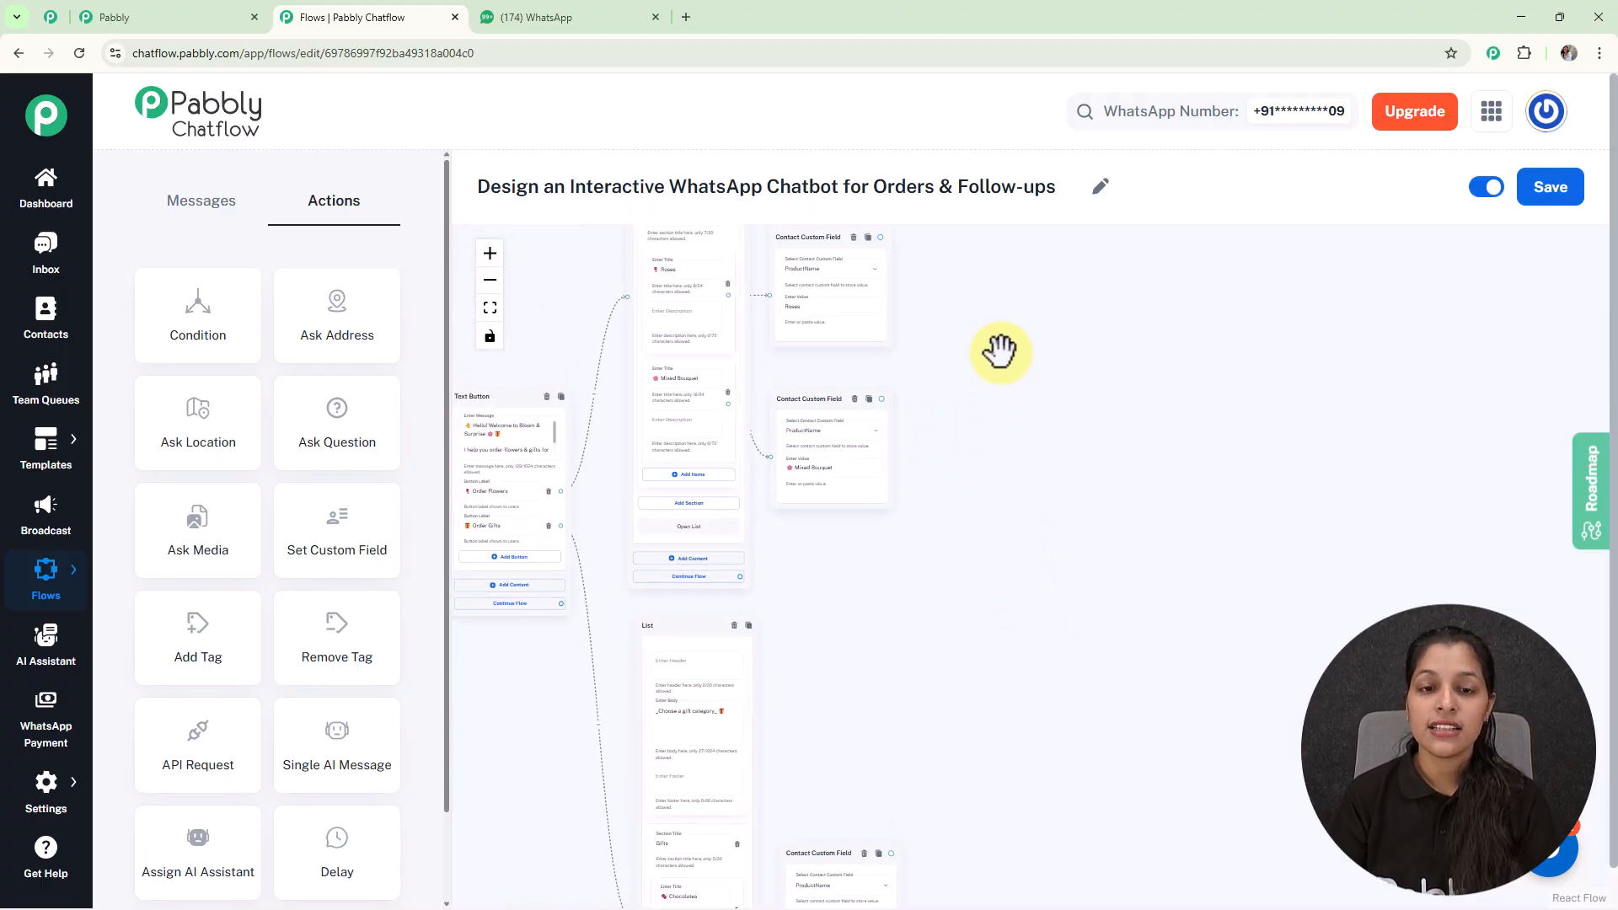
pyautogui.moveTo(1001, 351); pyautogui.dragTo(1004, 596)
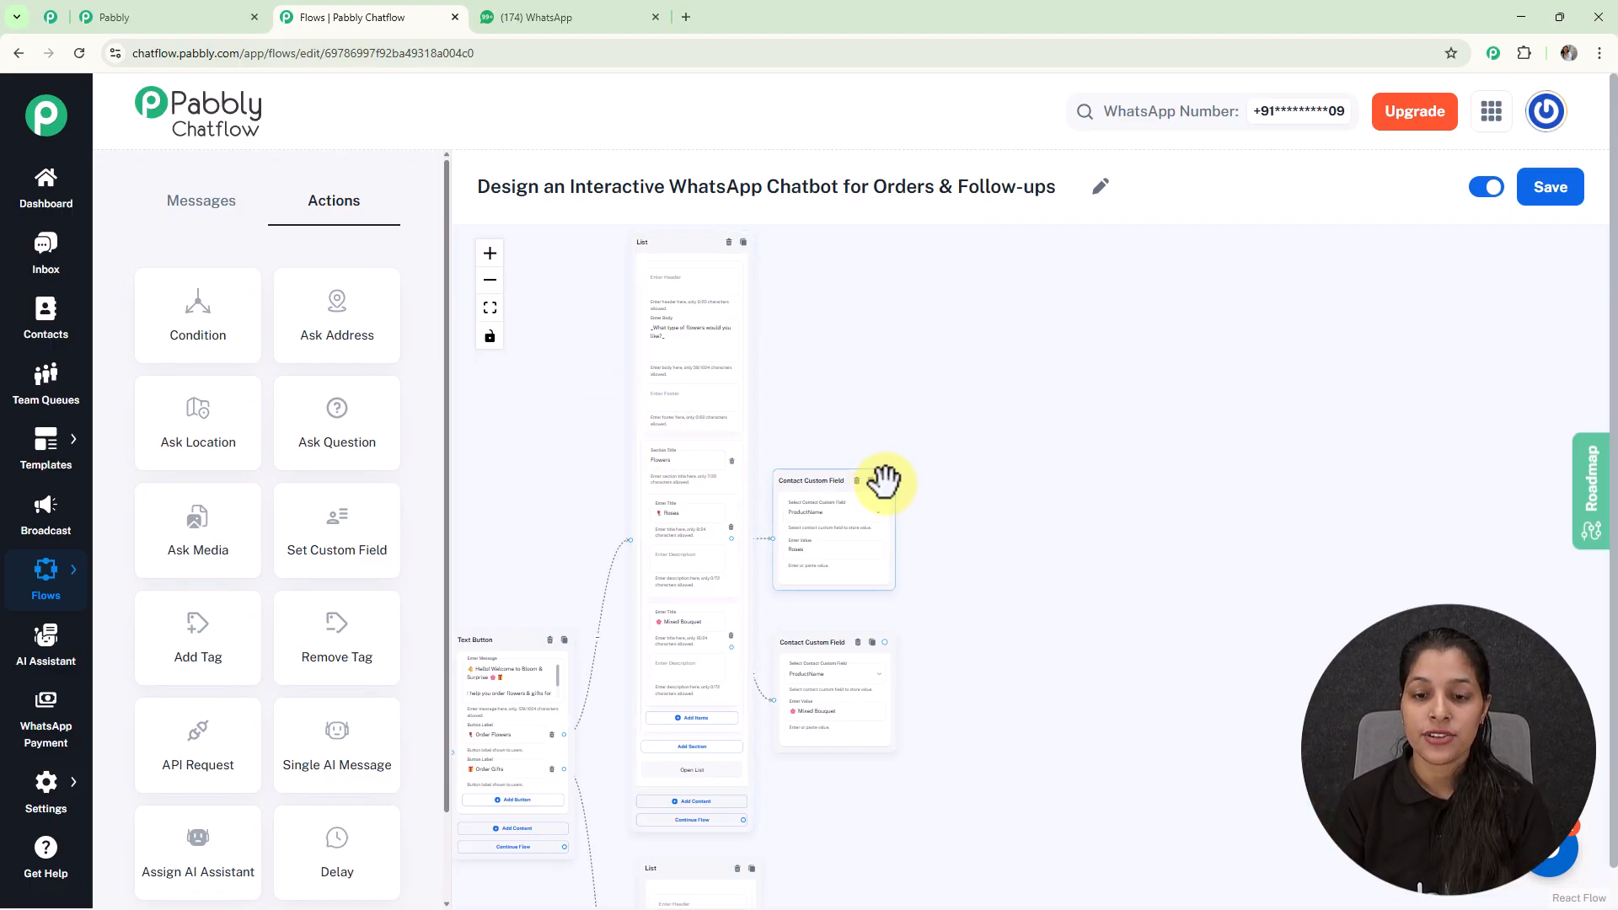
pyautogui.scroll(5, 1016, 572)
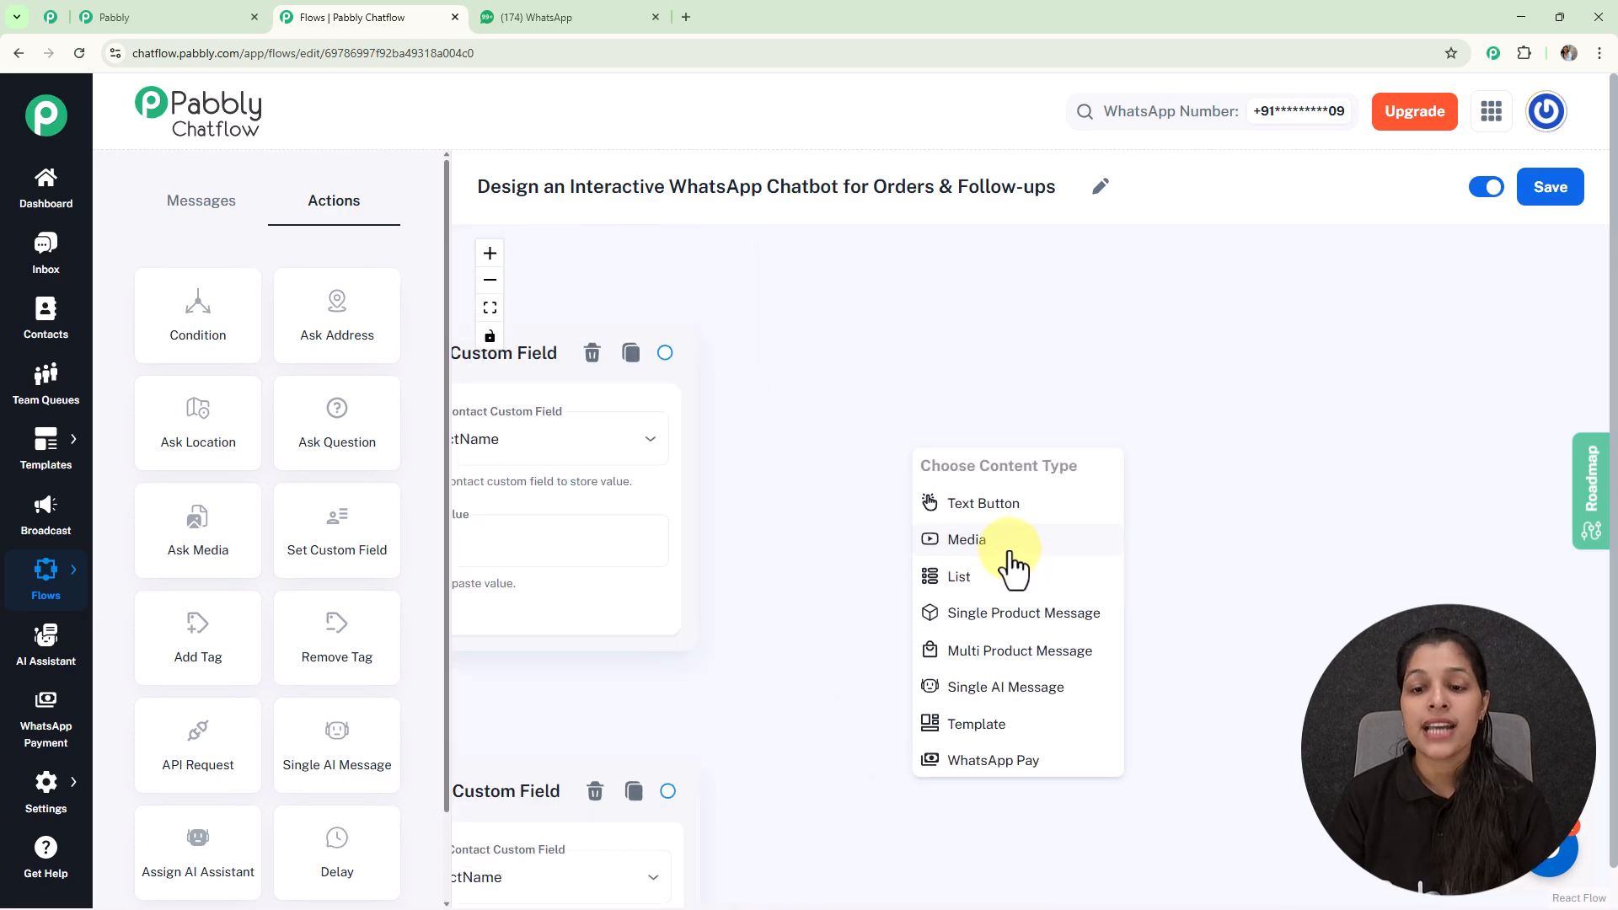
pyautogui.click(967, 540)
pyautogui.scroll(-4, 968, 423)
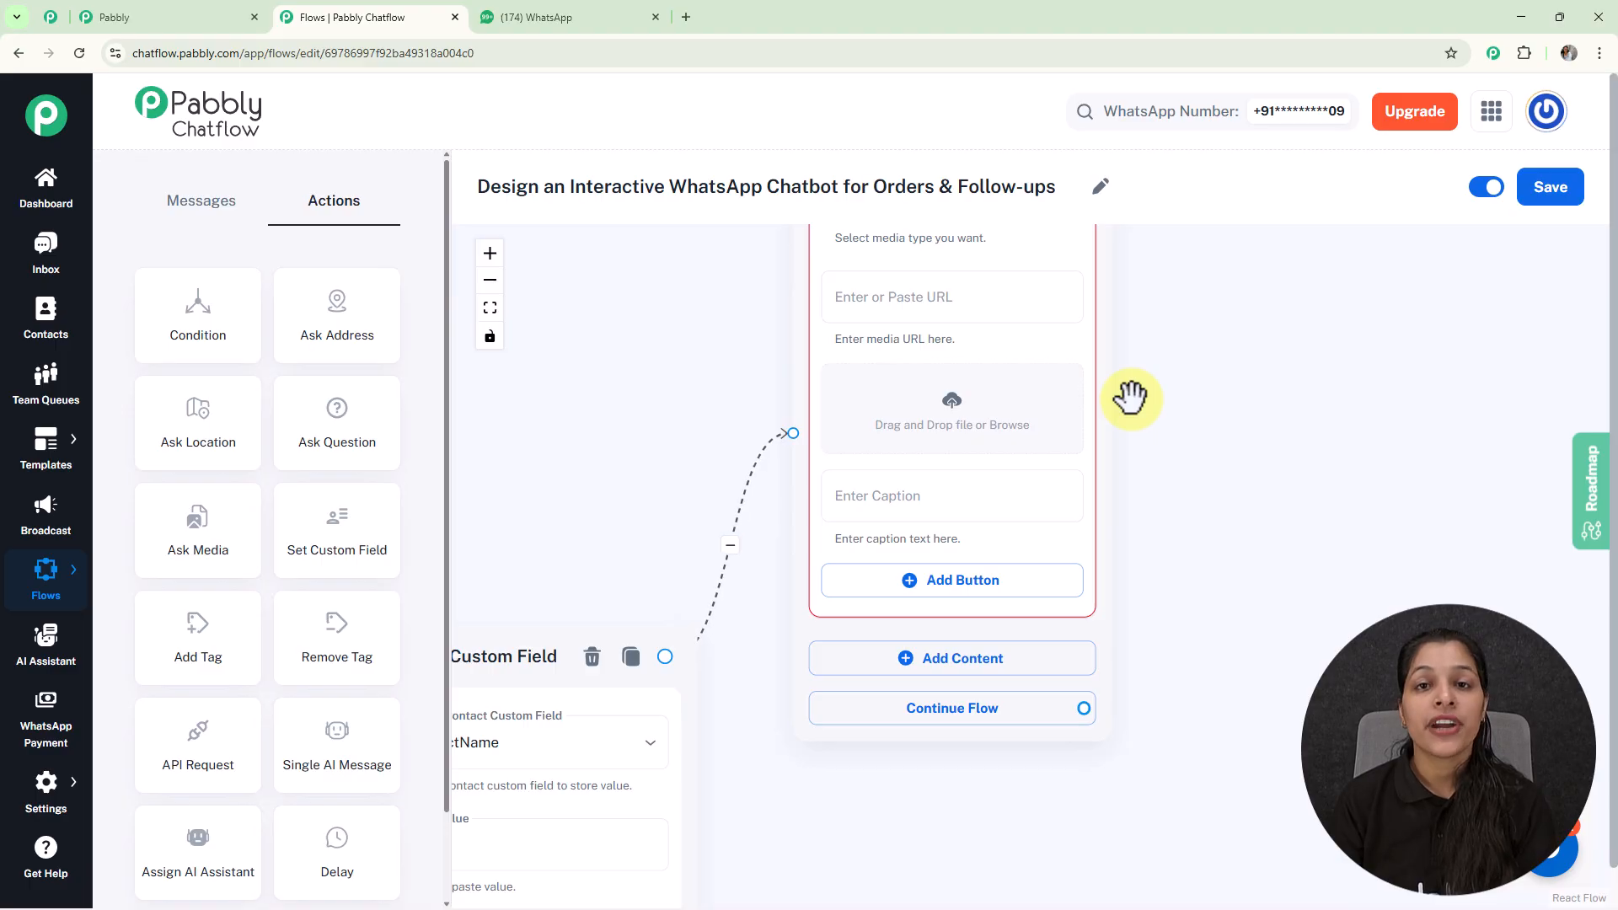
# Set the new media node's type to Image and insert the red rose bouquet picture from the Media Library
pyautogui.moveTo(1219, 371); pyautogui.dragTo(949, 643)
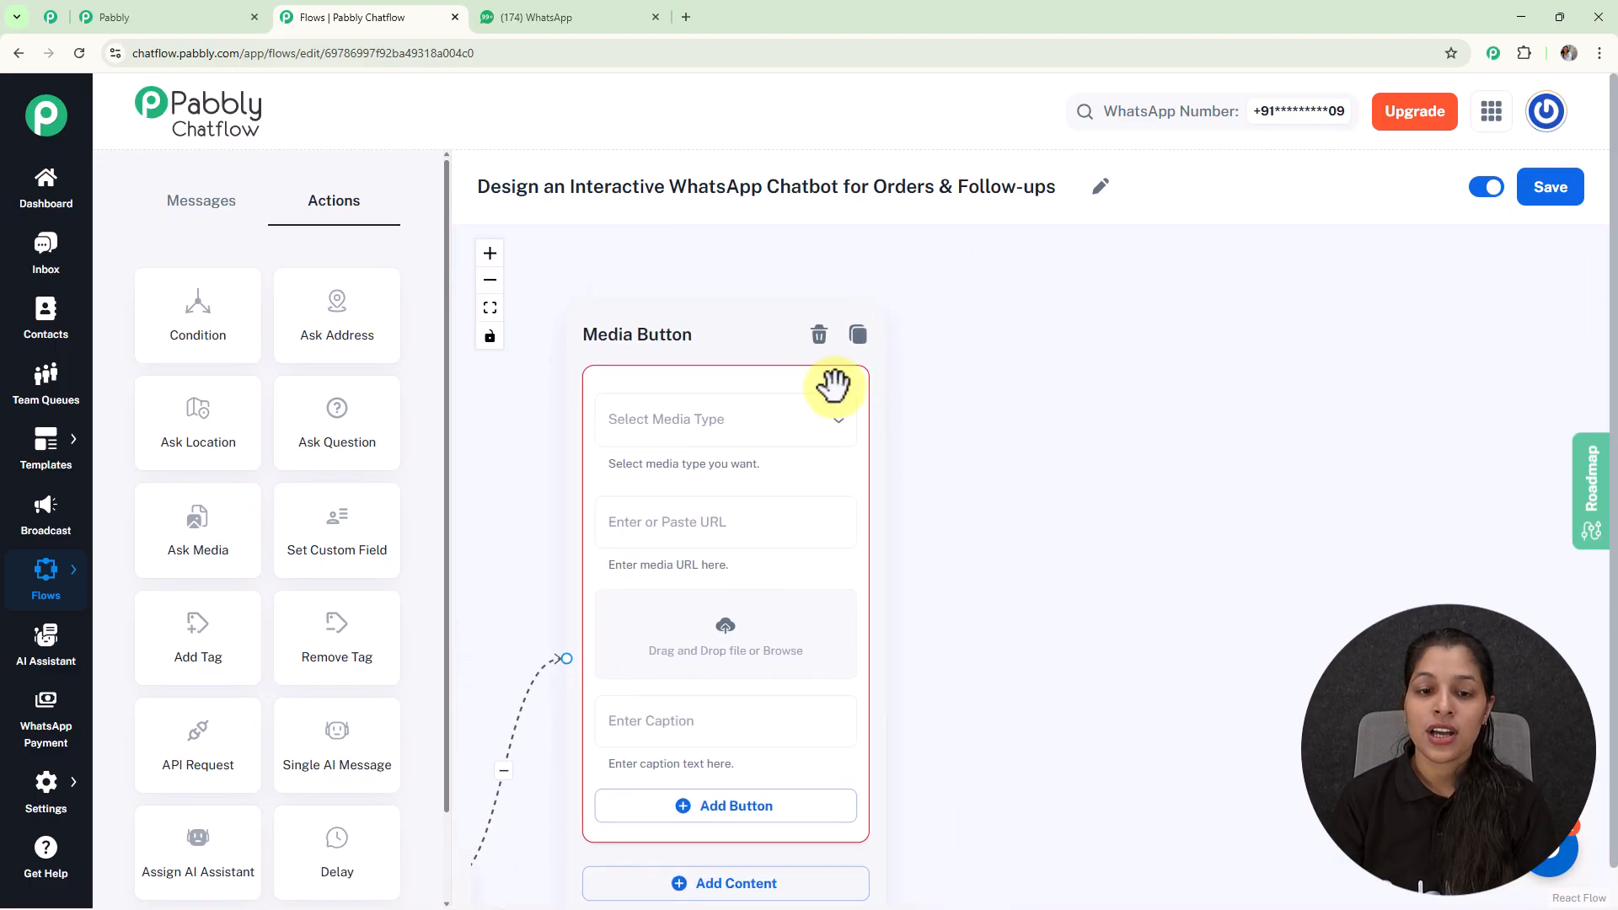
pyautogui.click(758, 425)
pyautogui.click(697, 477)
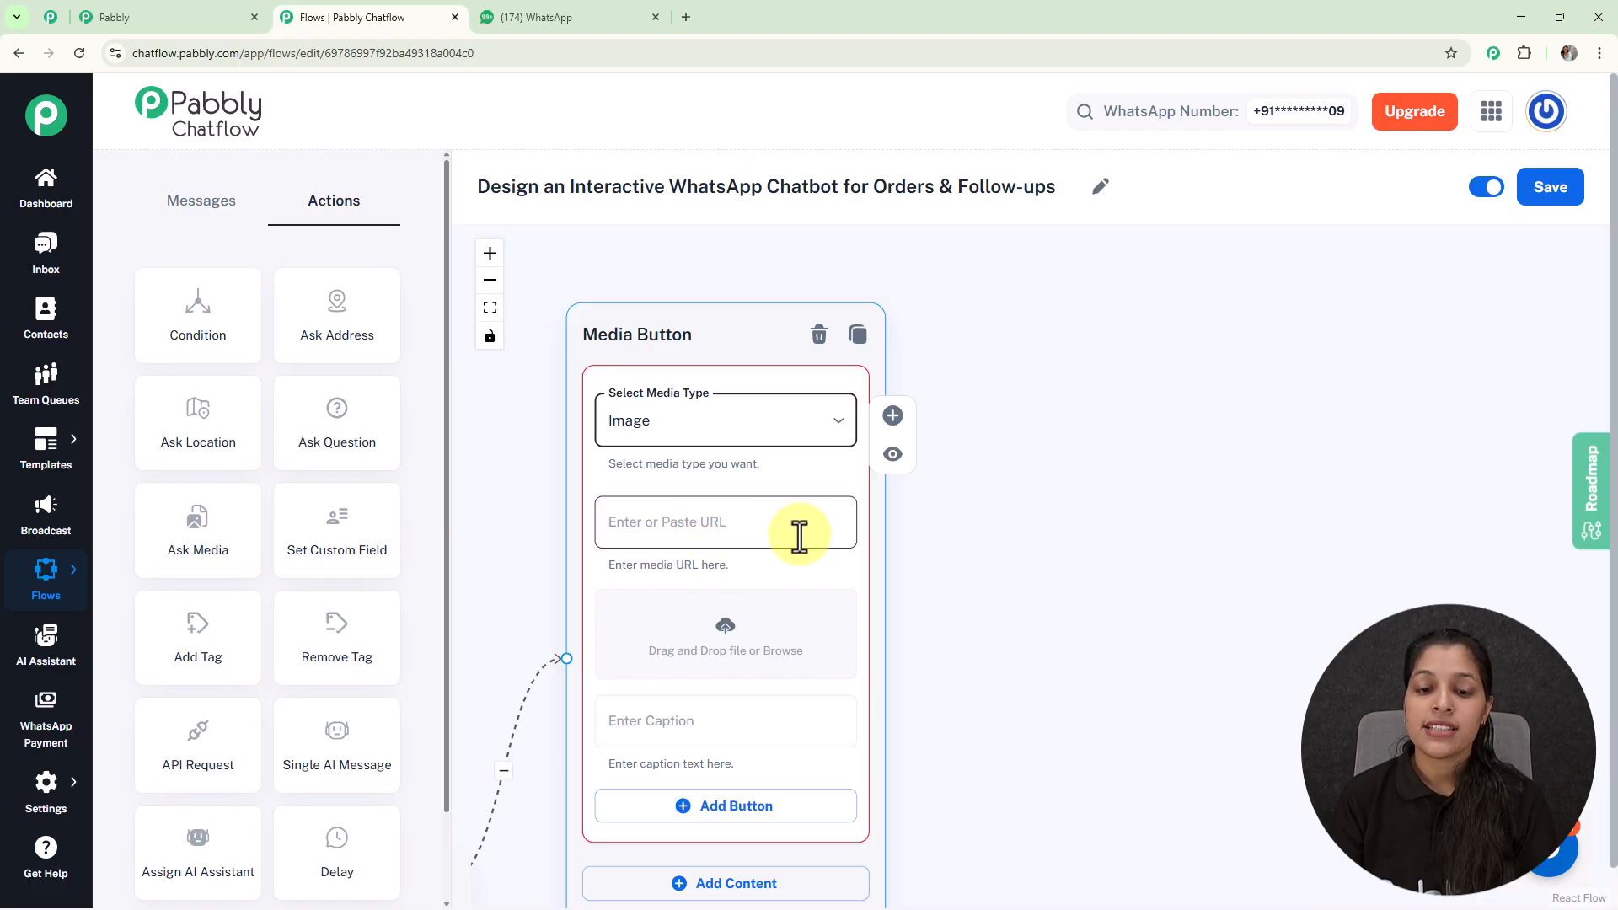
pyautogui.click(727, 651)
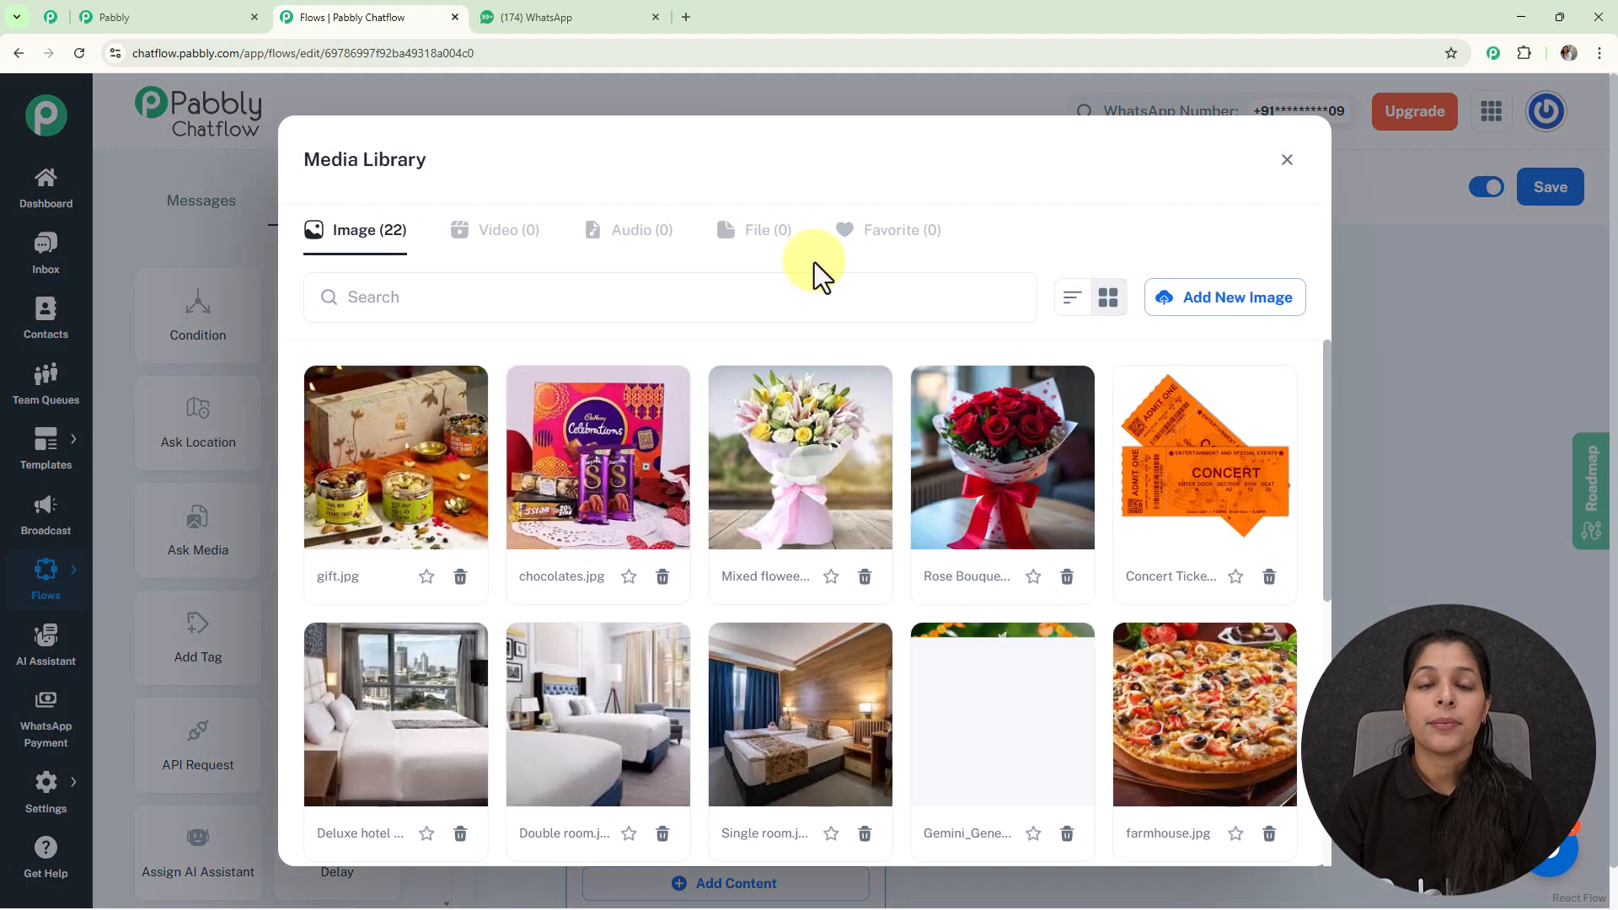
pyautogui.scroll(-6, 810, 421)
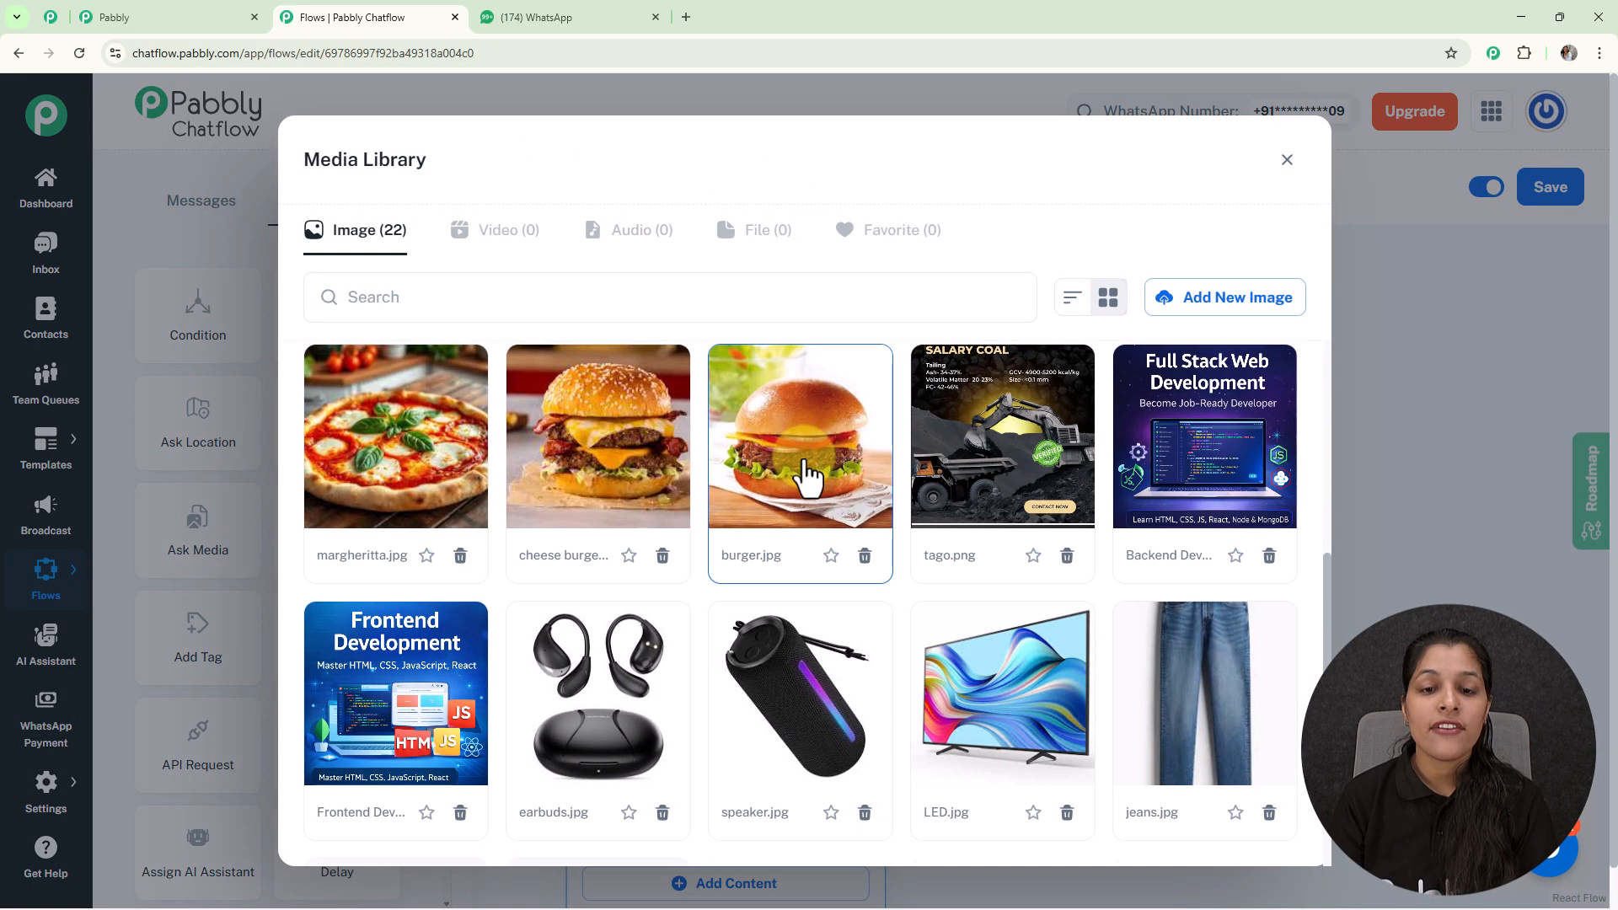
pyautogui.scroll(6, 807, 478)
pyautogui.click(769, 379)
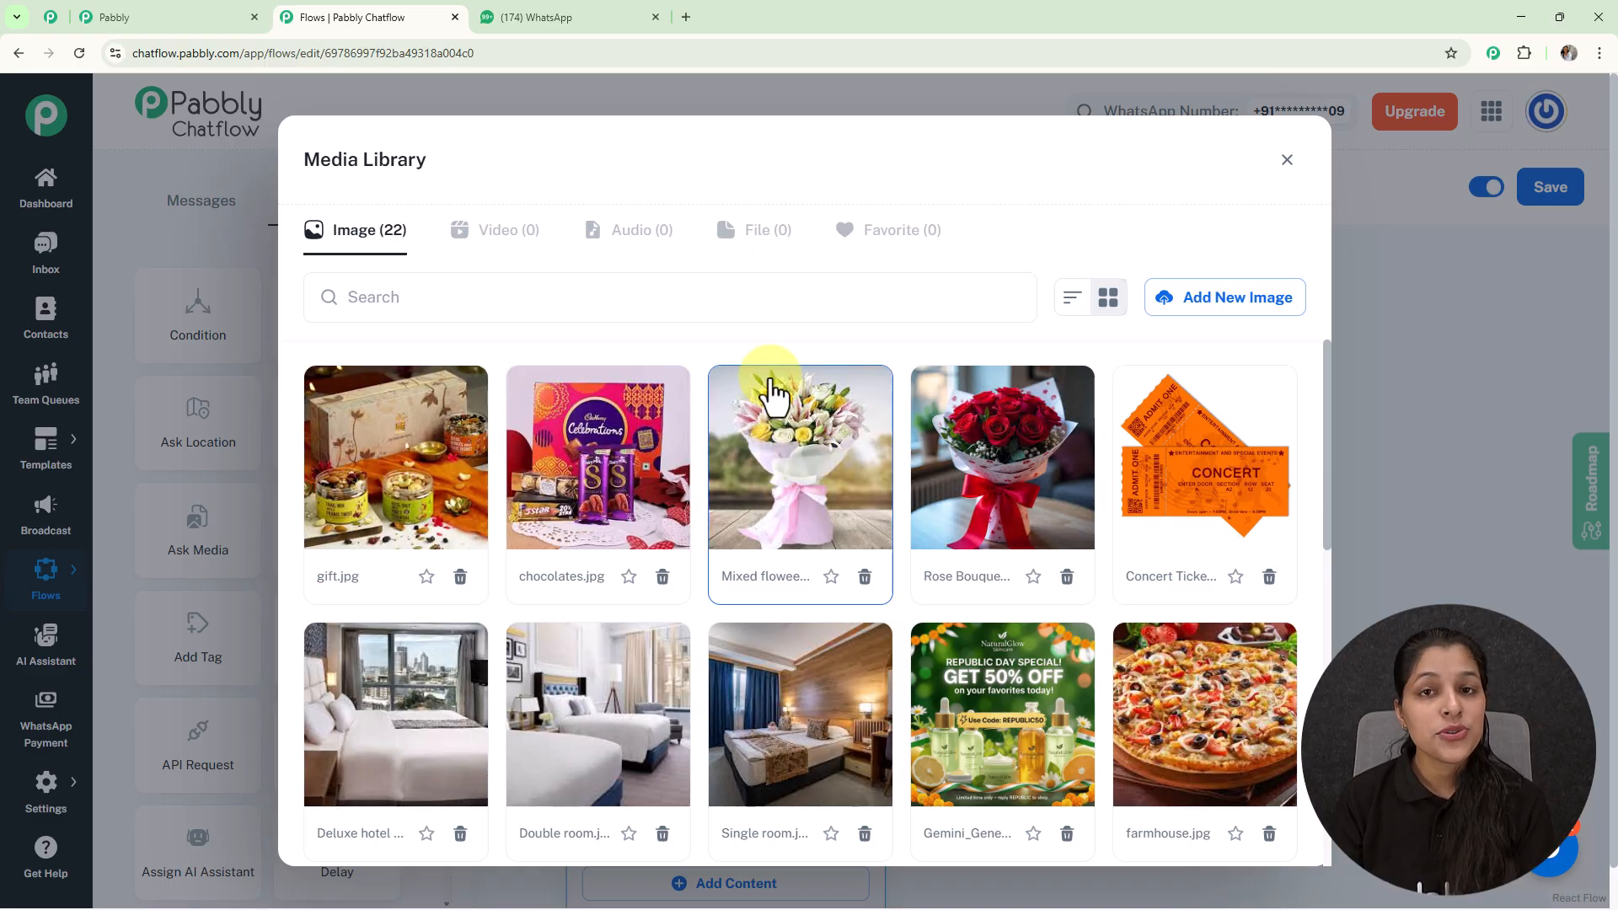
pyautogui.click(1215, 310)
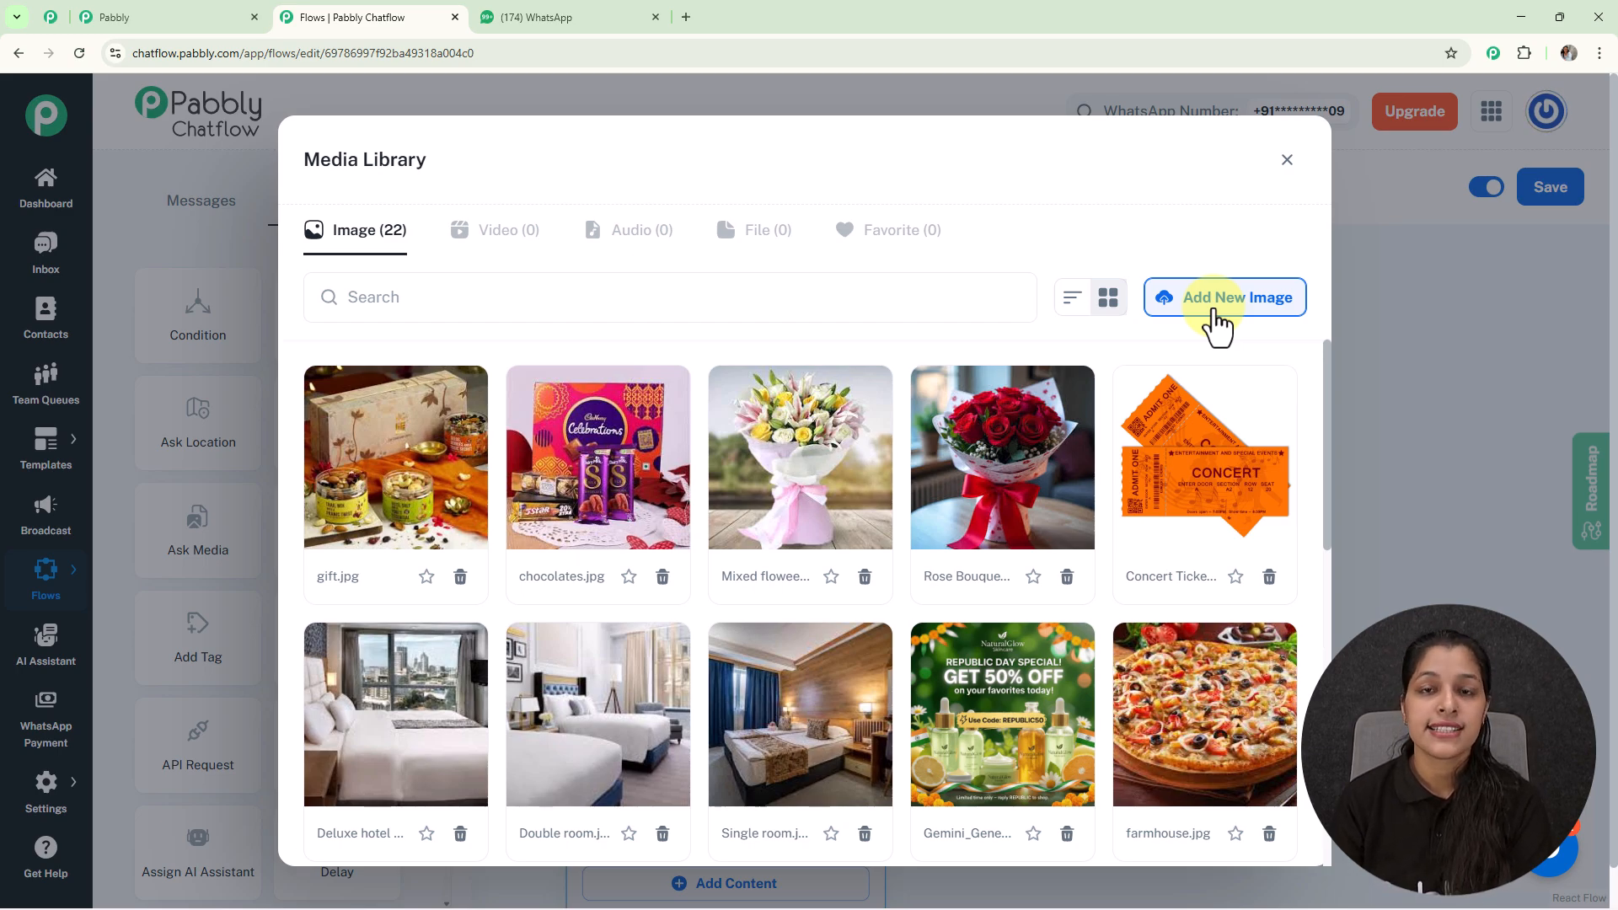
pyautogui.click(1021, 472)
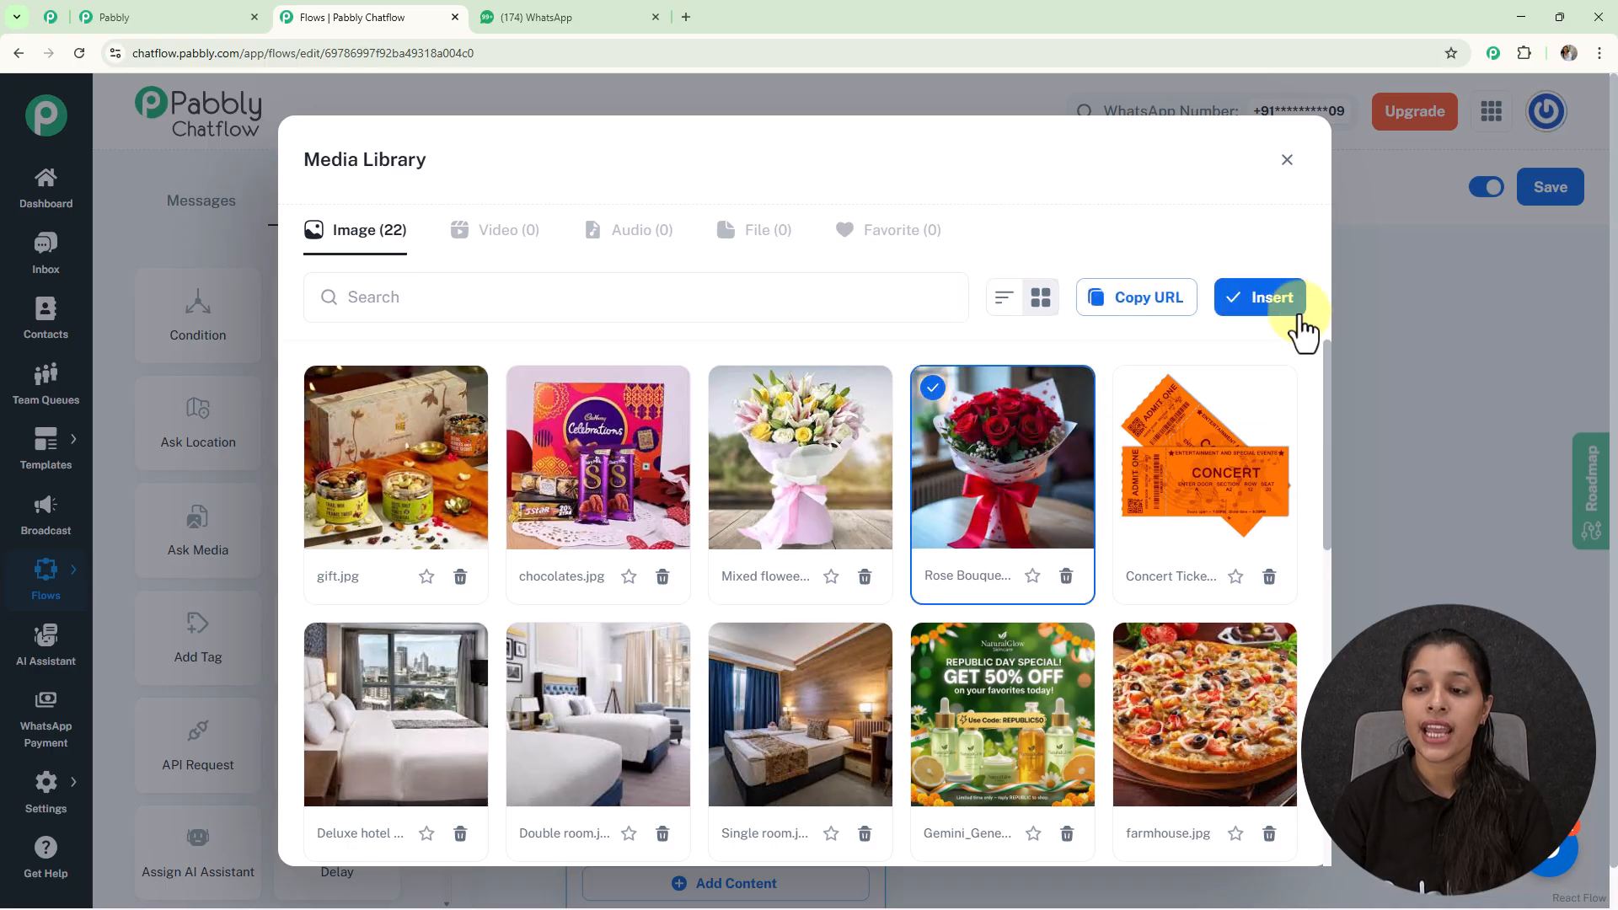
pyautogui.click(1281, 302)
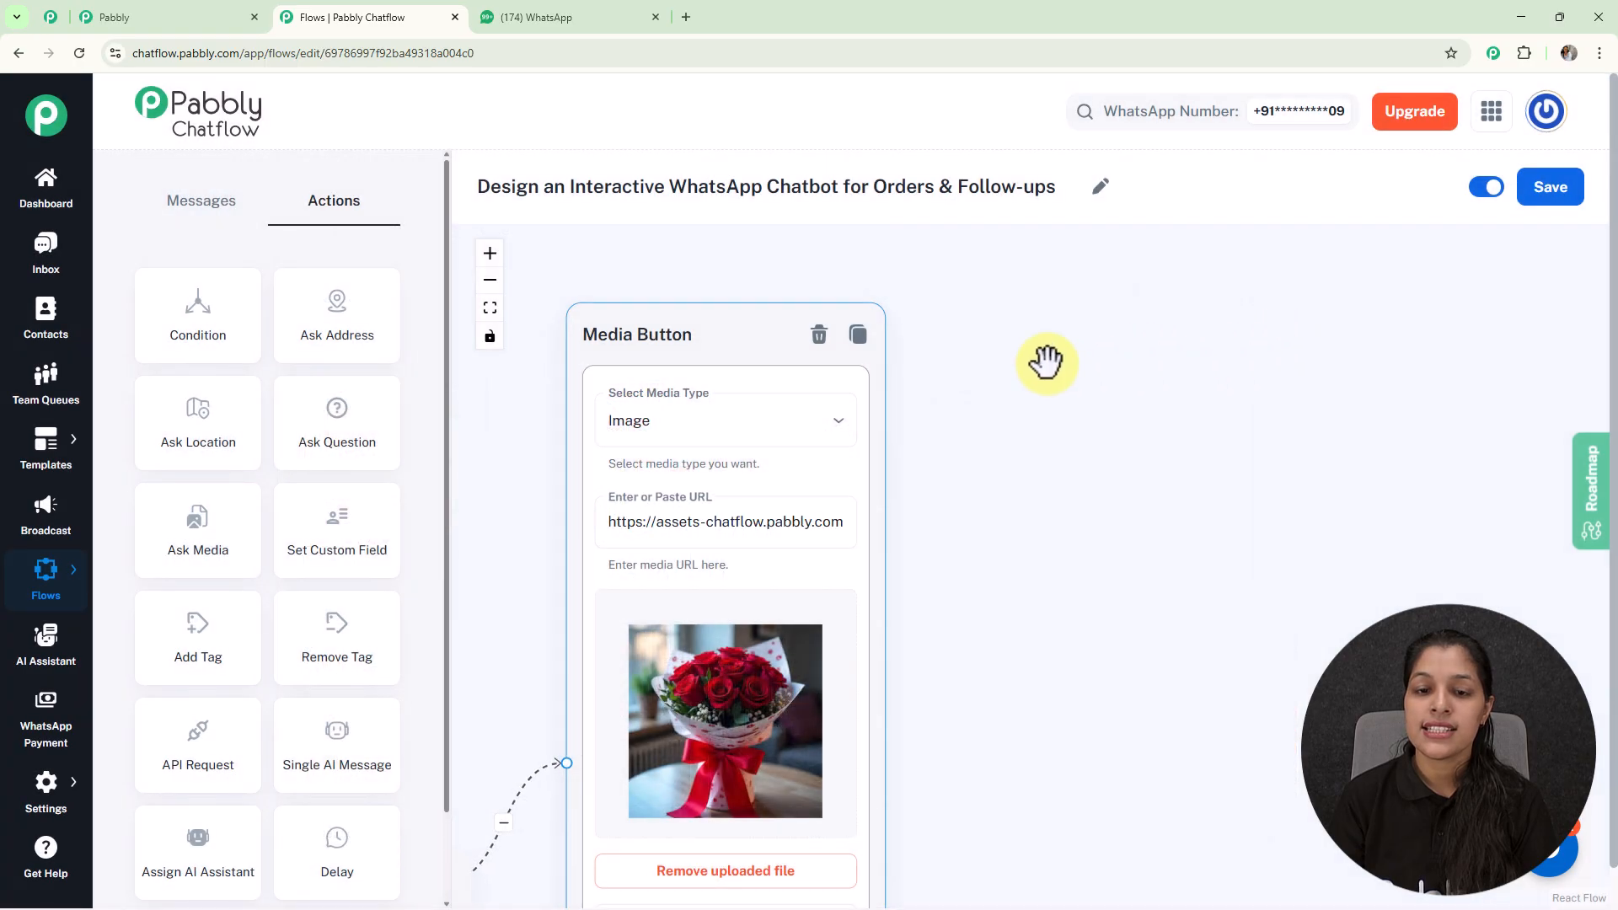
# Give the rose bouquet image the caption "Starting at ₹699"
pyautogui.click(936, 660)
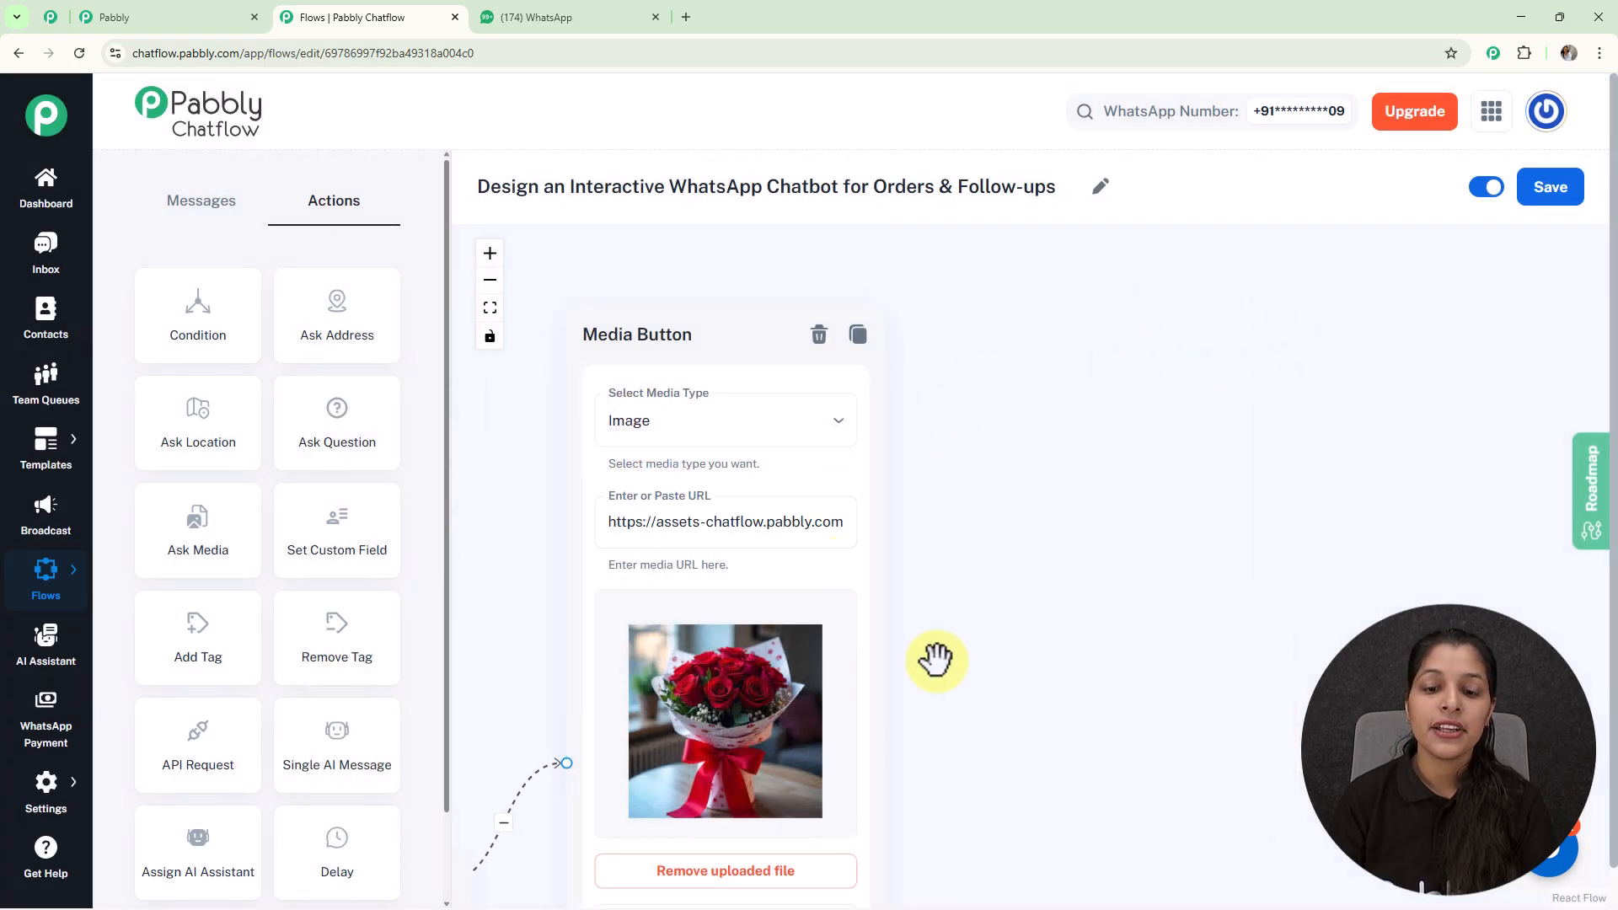
pyautogui.scroll(-3, 936, 660)
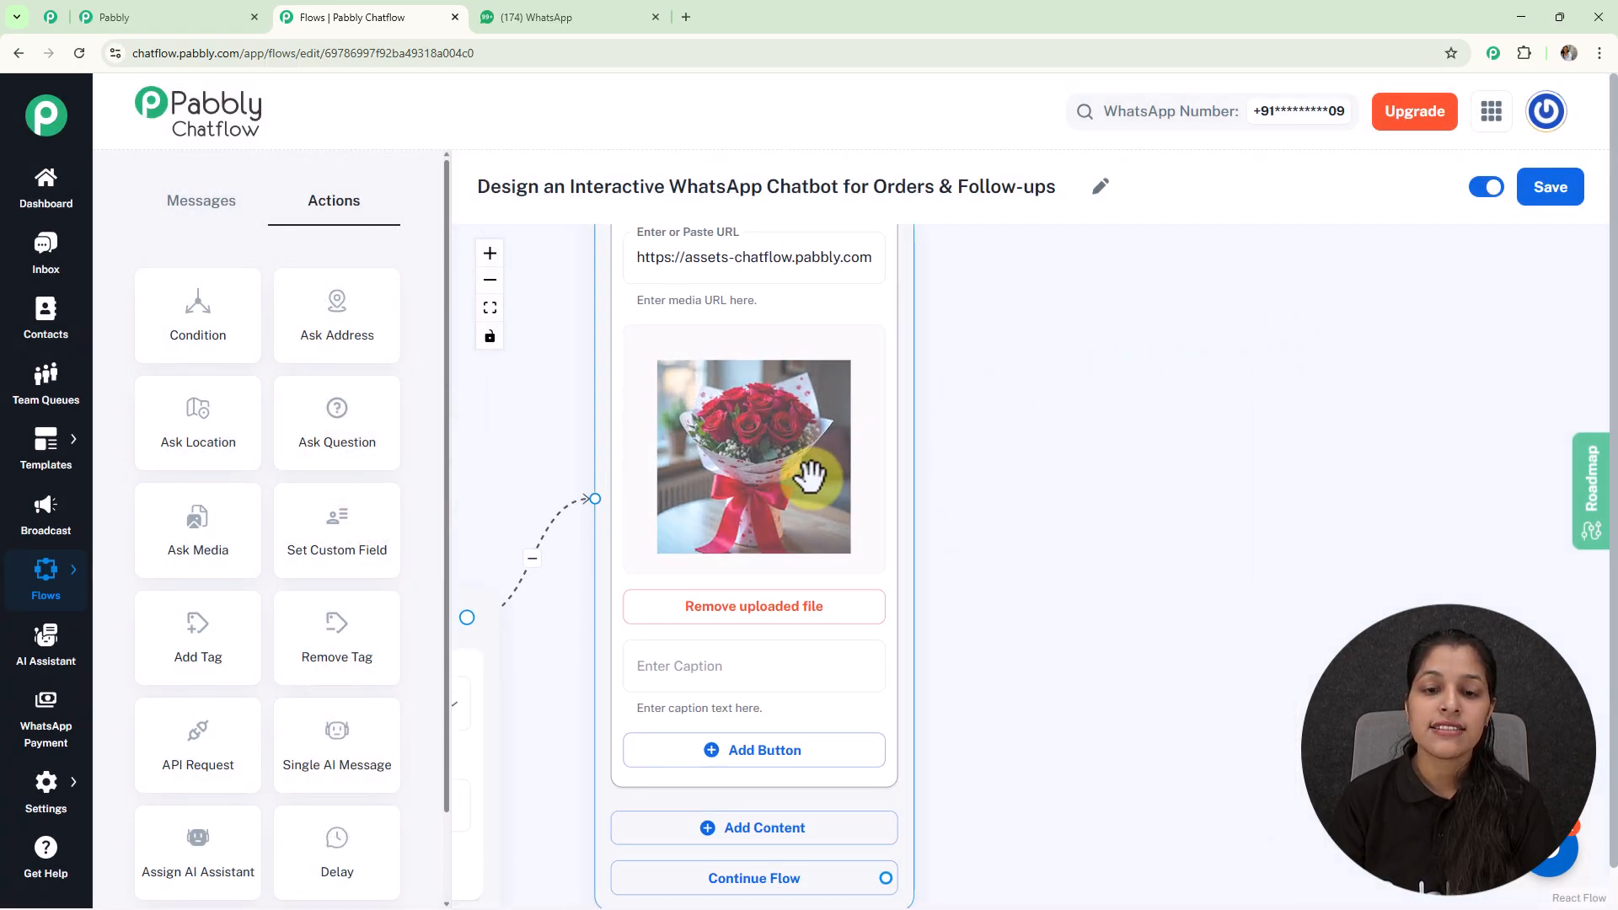
pyautogui.click(809, 477)
pyautogui.click(974, 449)
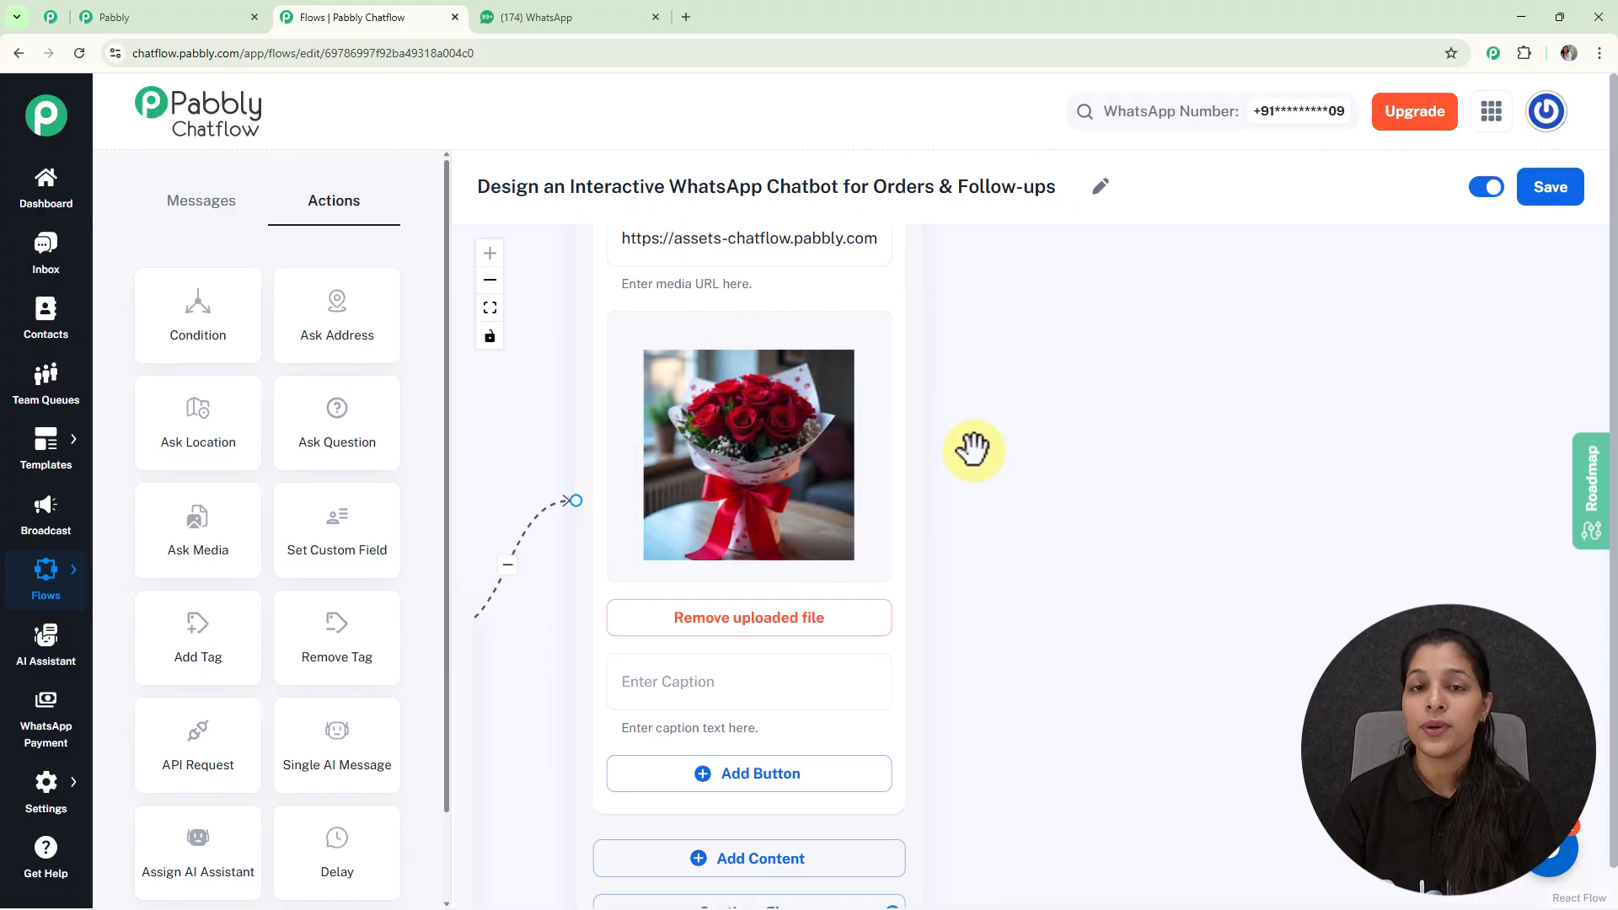
pyautogui.click(805, 683)
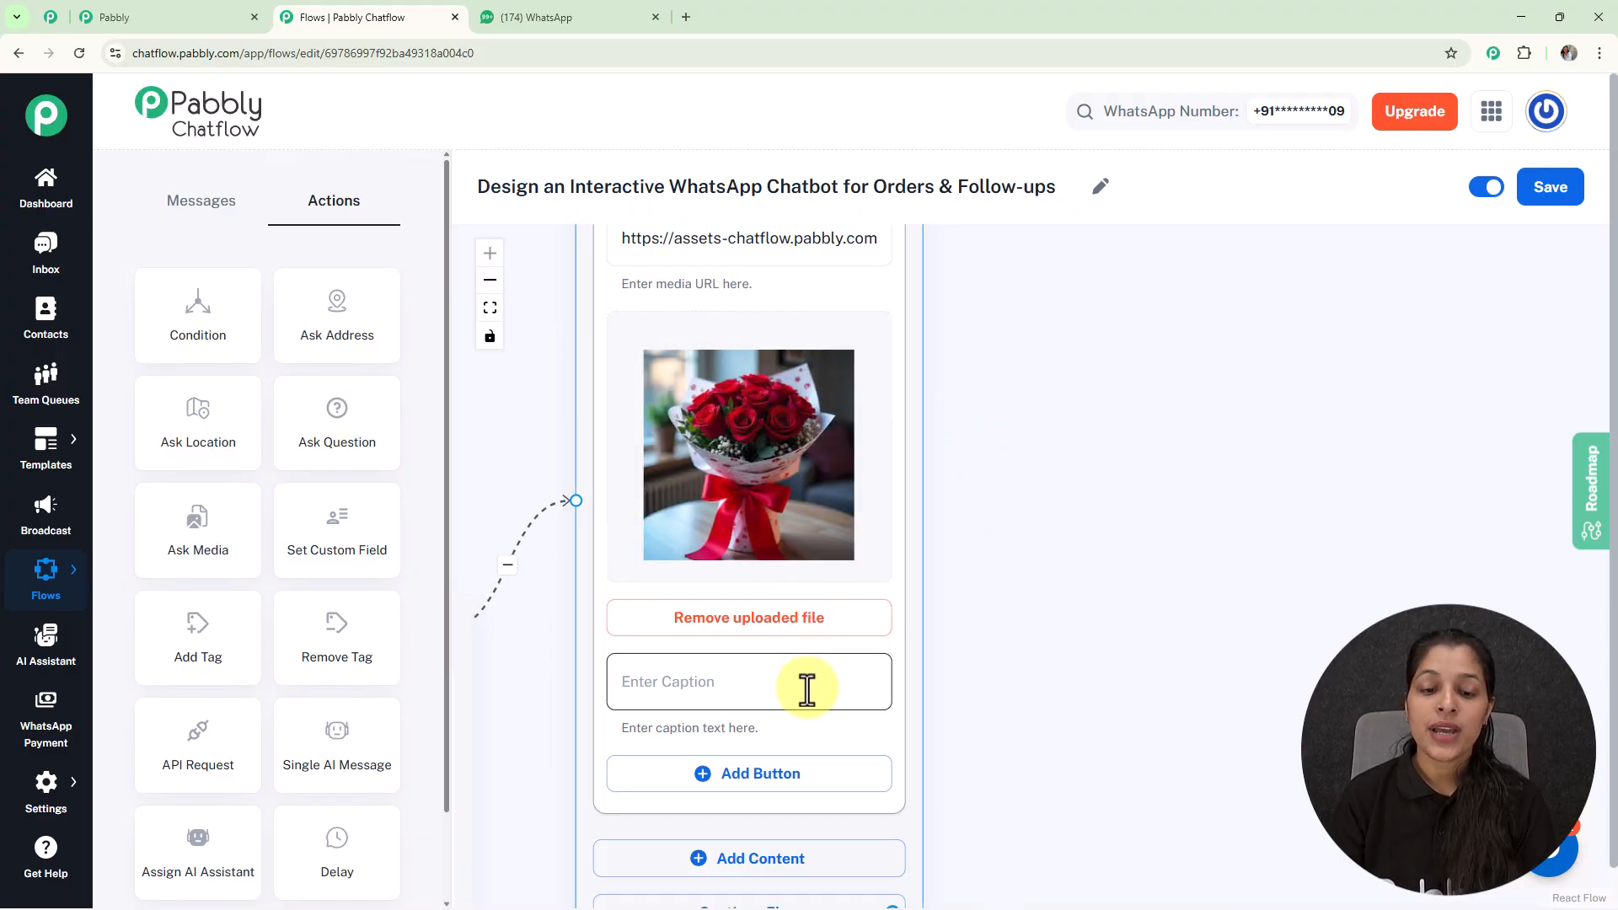
pyautogui.write('Starting at ₹699')
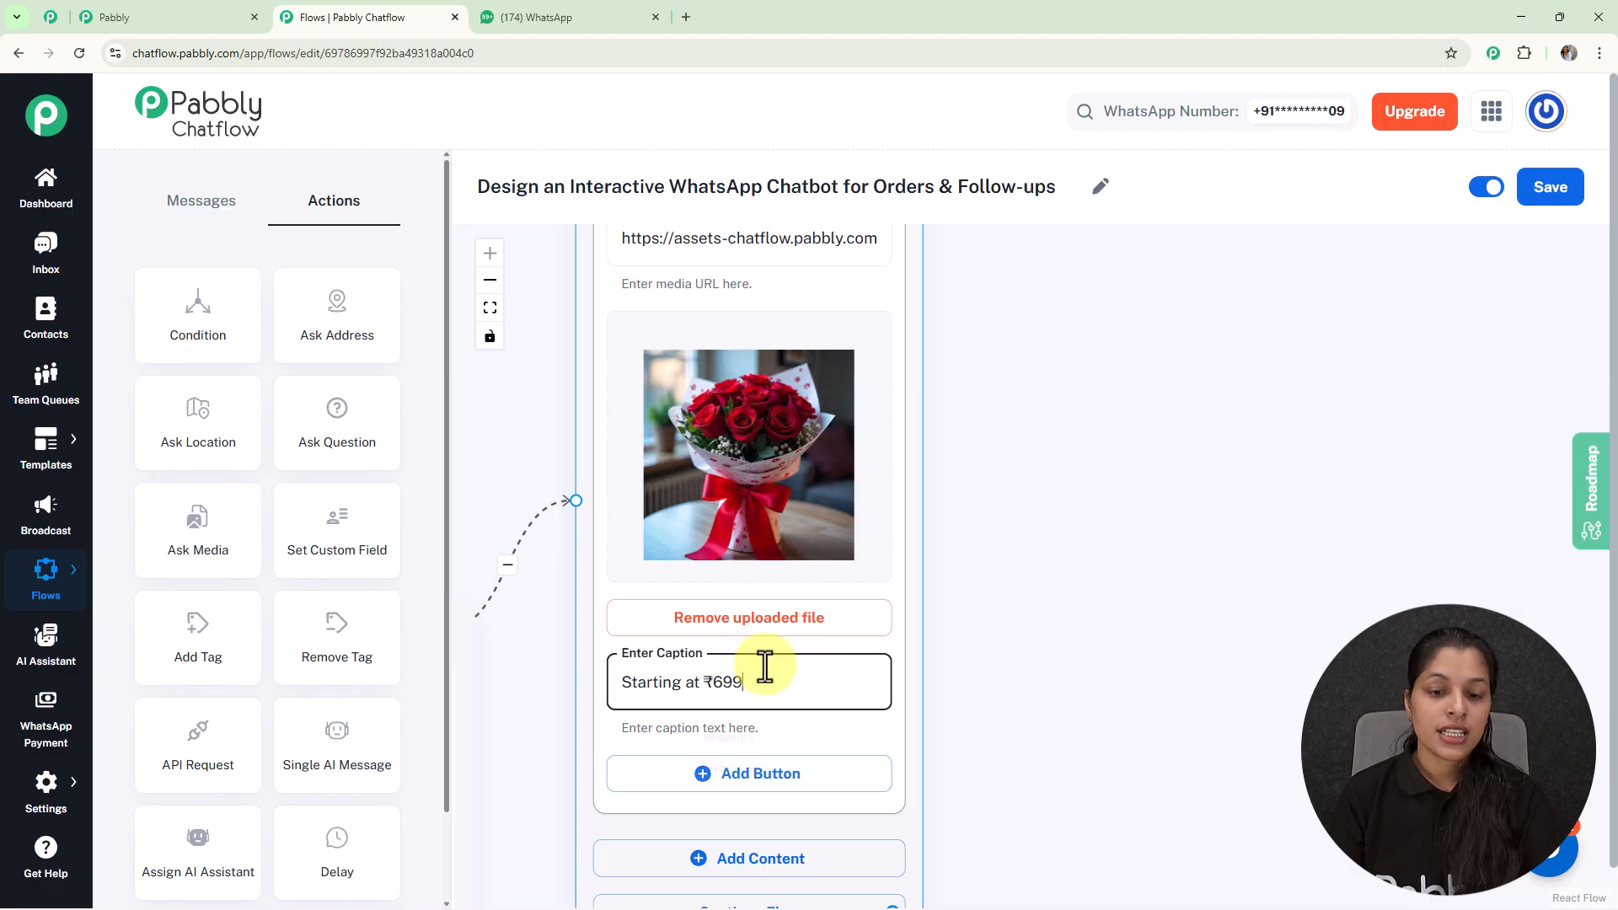
pyautogui.click(995, 729)
# Add a Quick Reply button named "🛒 Order Now" to the rose bouquet media node
pyautogui.moveTo(996, 729); pyautogui.dragTo(999, 506)
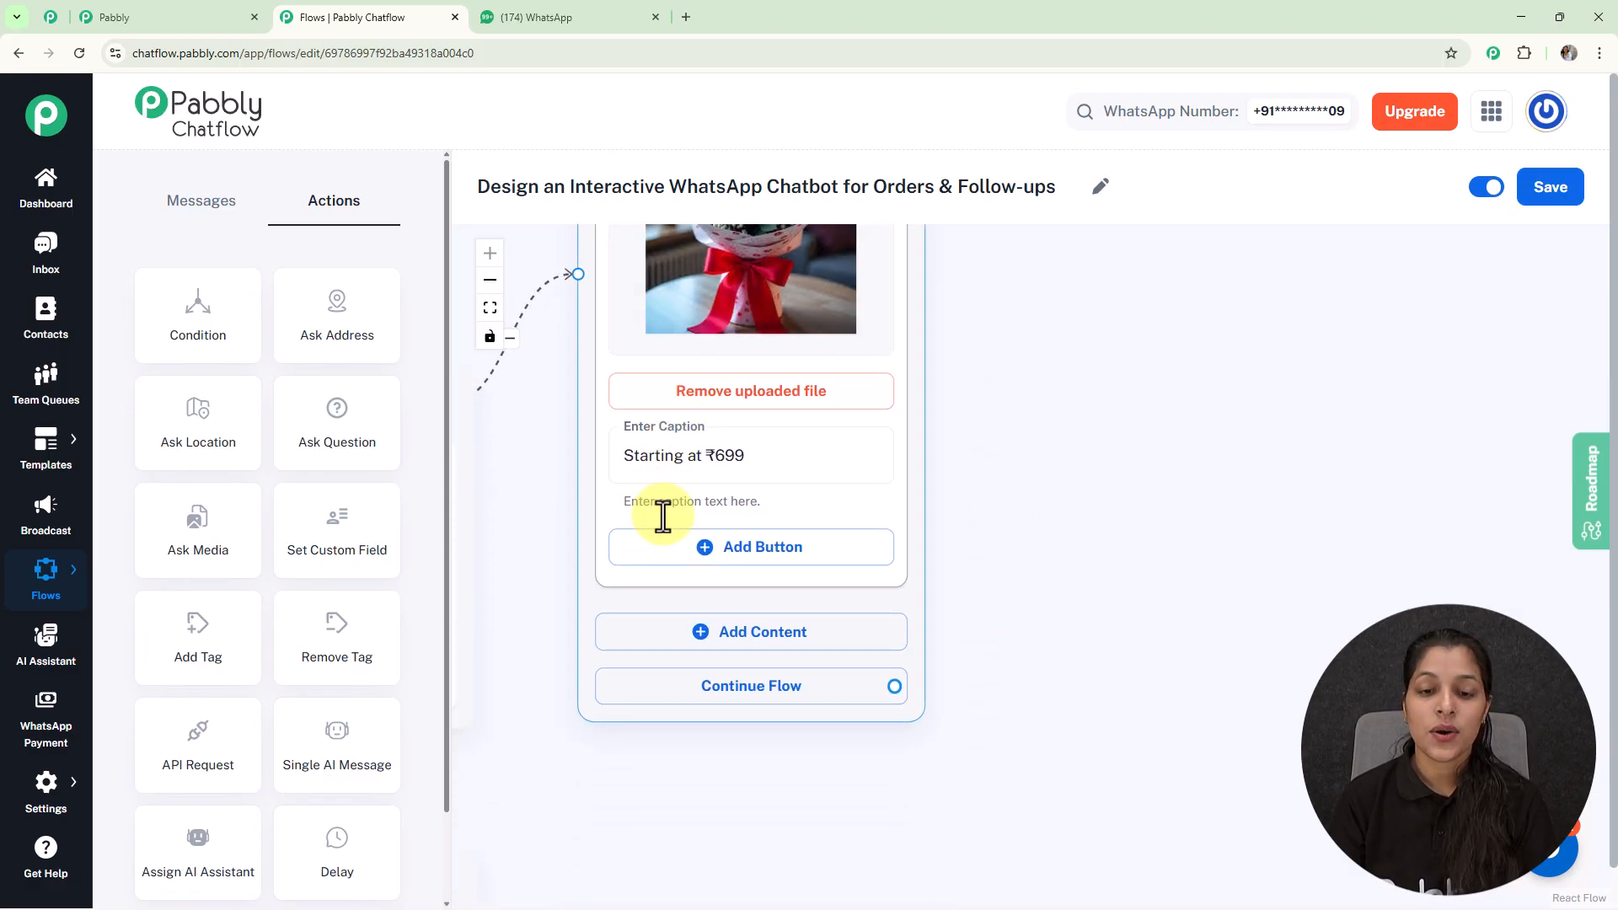
pyautogui.click(750, 563)
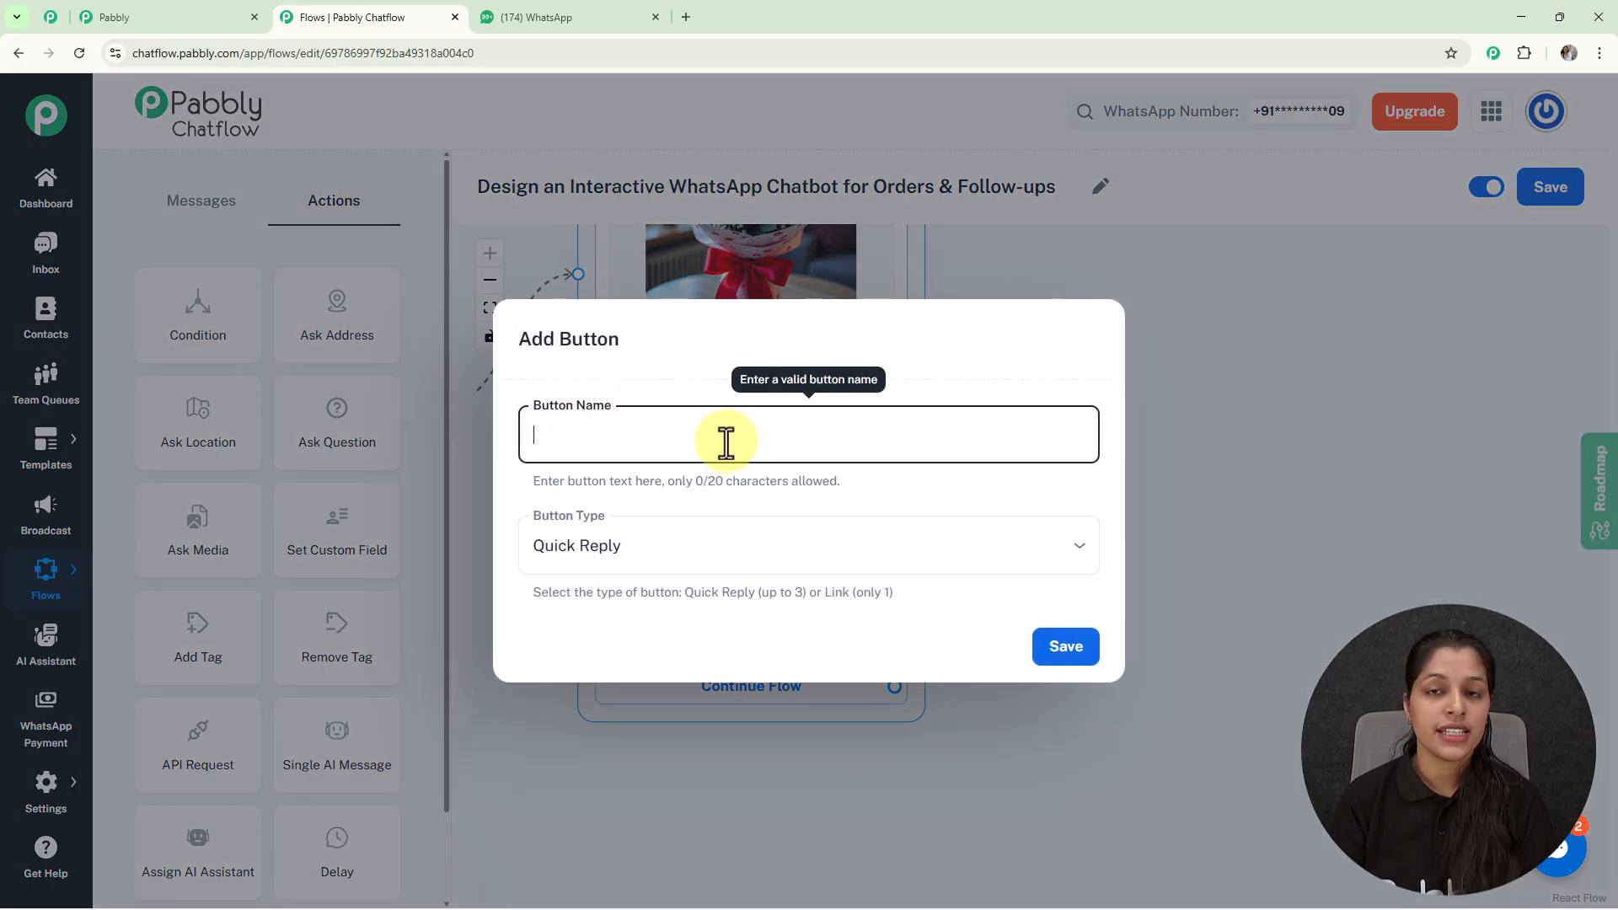
pyautogui.write('🛒 Order Now')
pyautogui.click(1054, 654)
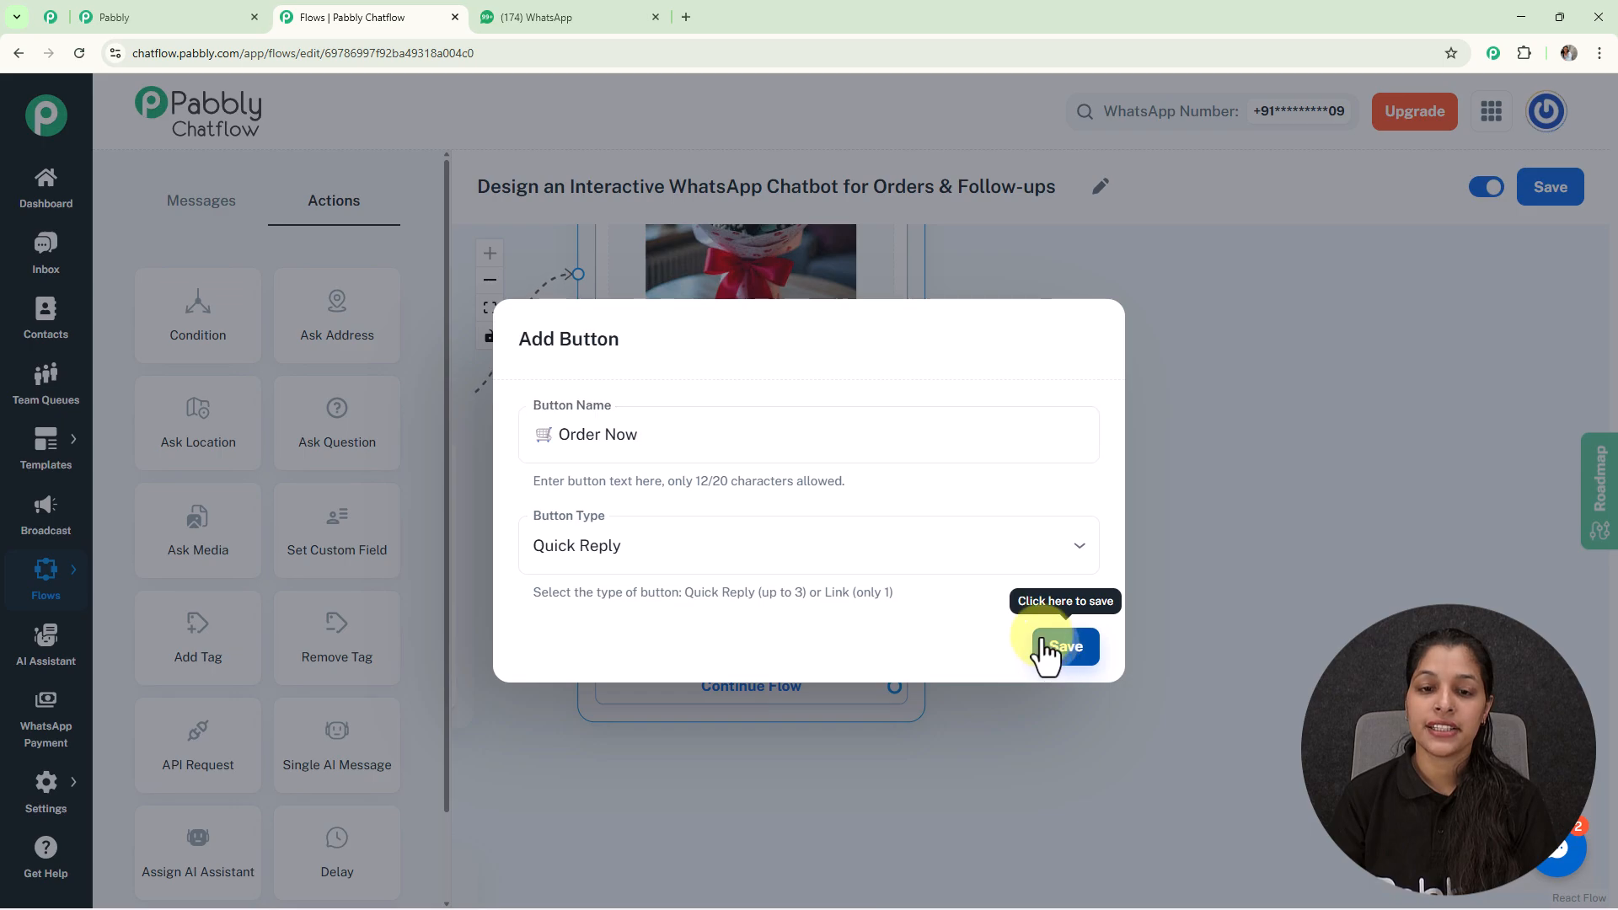
pyautogui.scroll(-3, 952, 460)
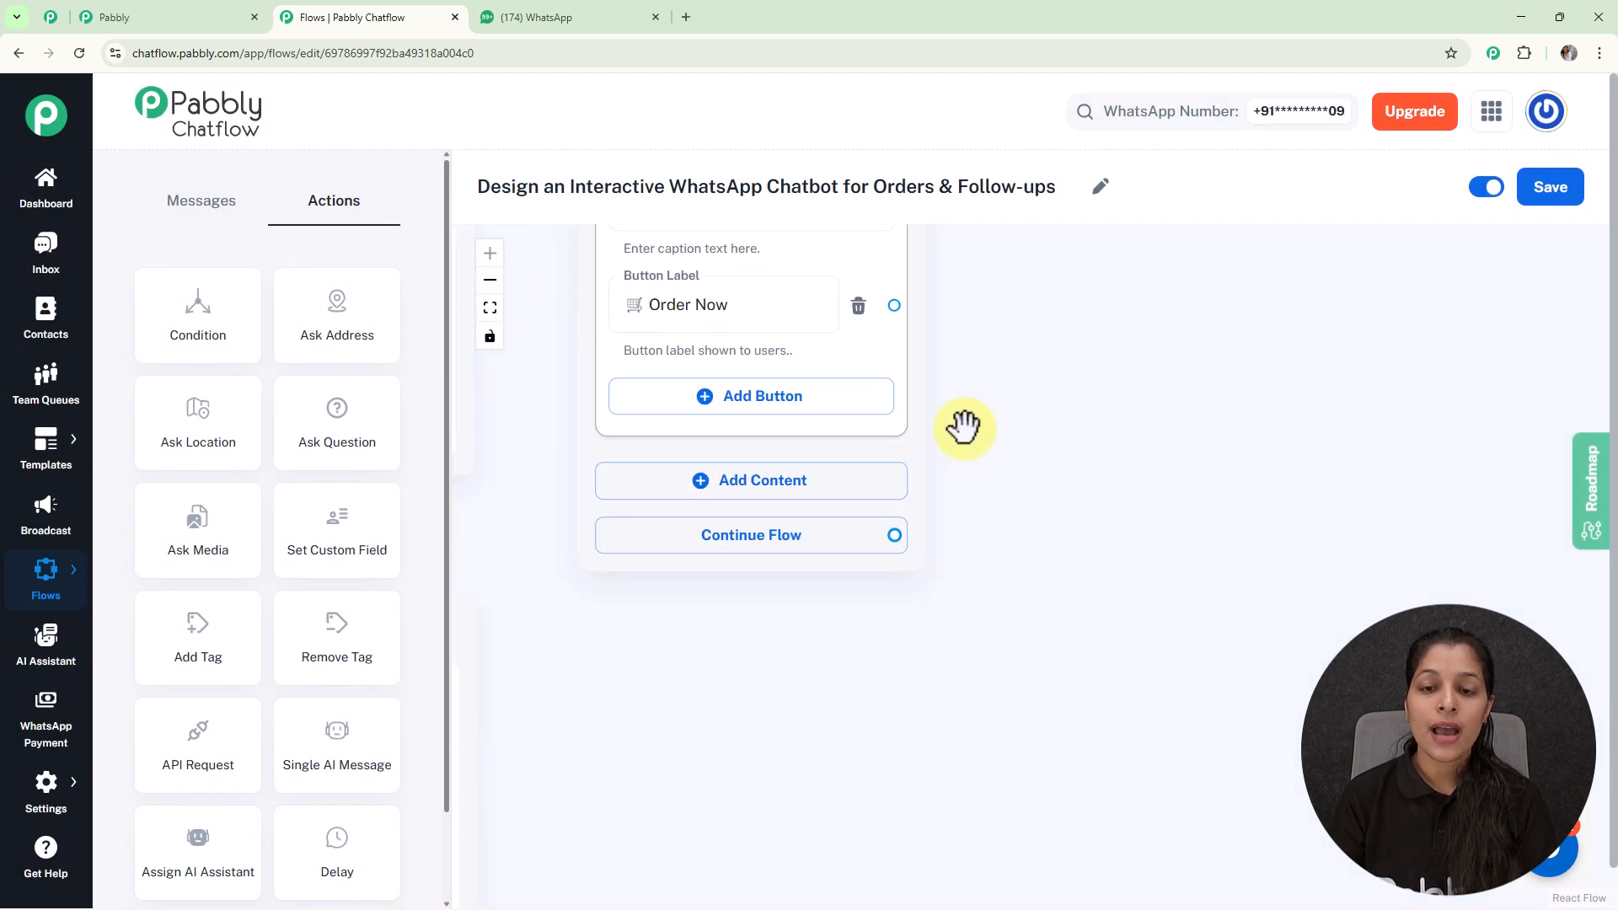
# Connect the Mixed Bouquet Contact Custom Field node to the mixed flower media node captioned "Starting at ₹899"
pyautogui.scroll(-5, 963, 427)
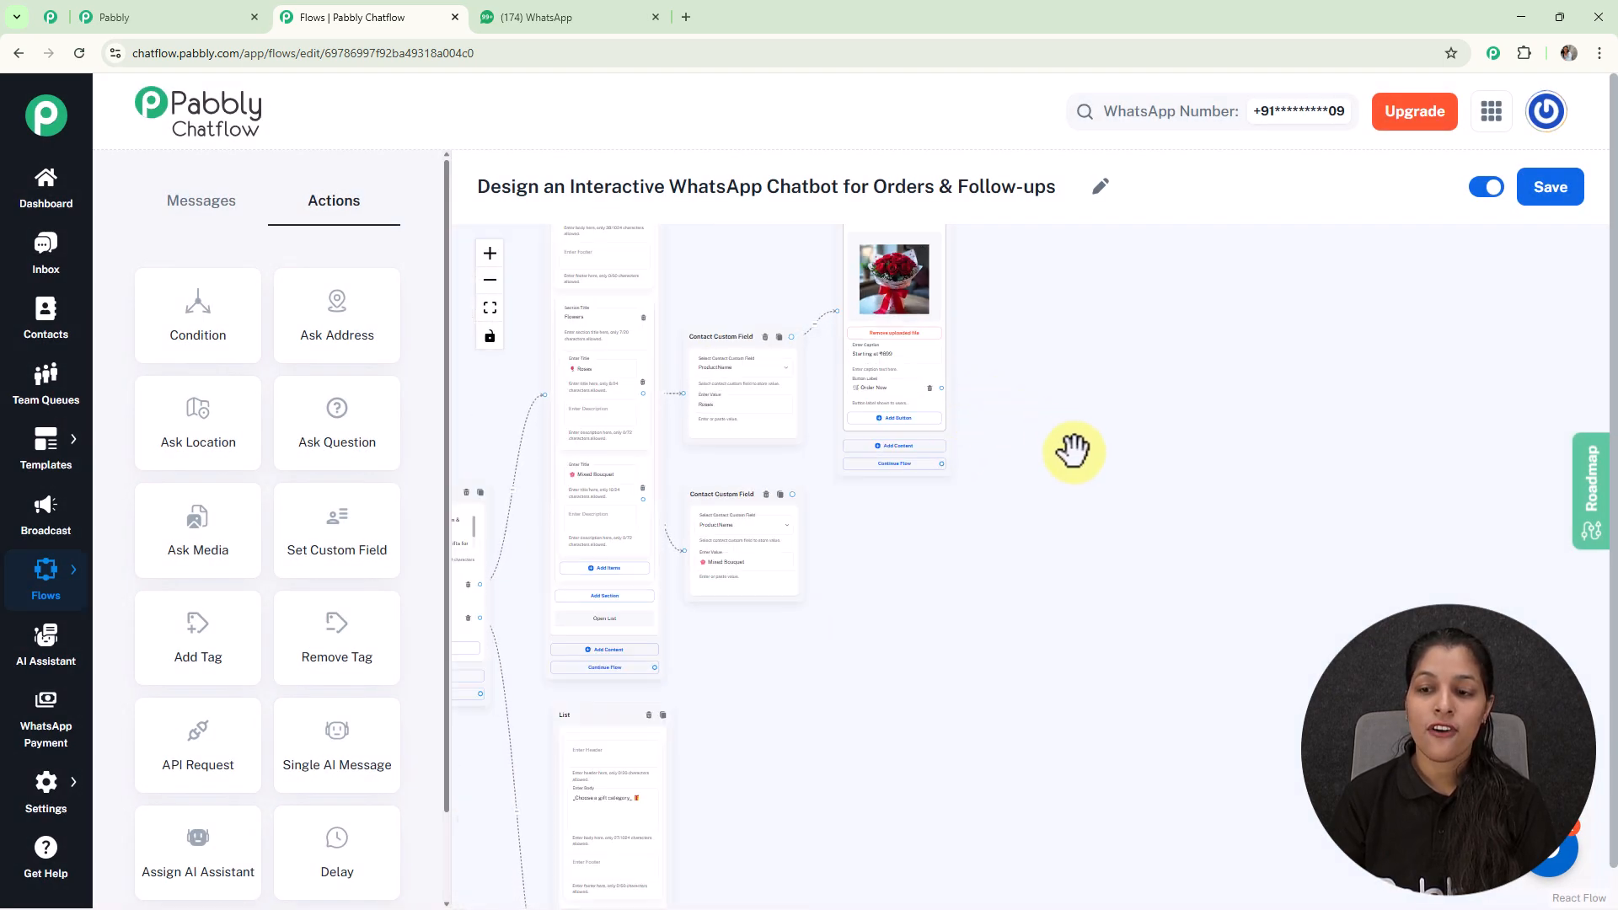
pyautogui.moveTo(1050, 423); pyautogui.dragTo(1033, 627)
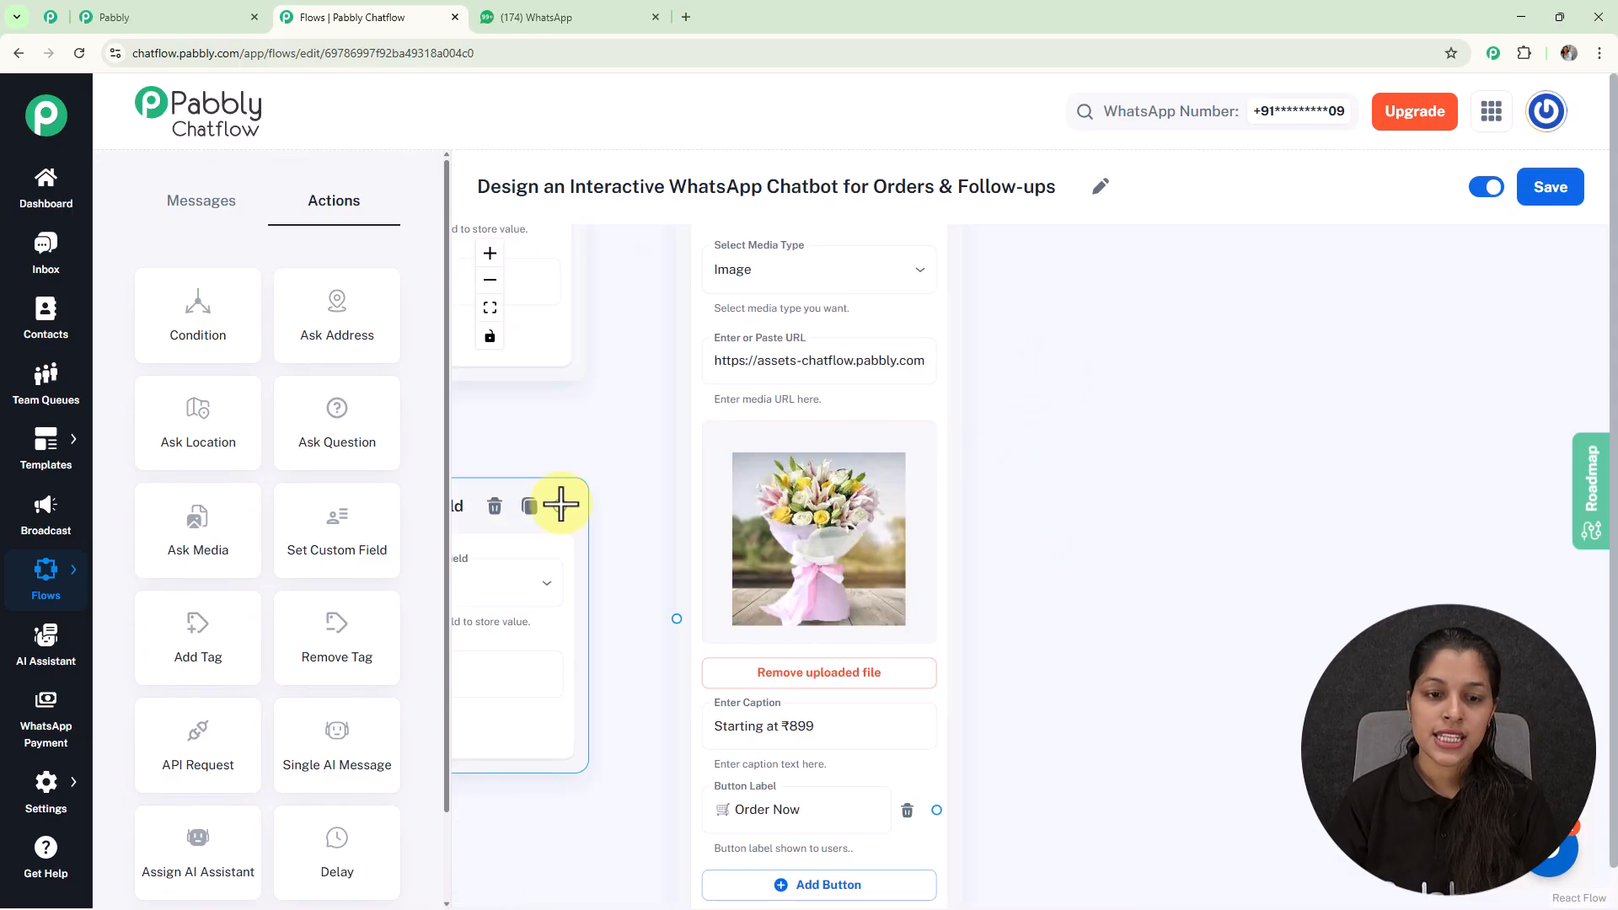
pyautogui.moveTo(560, 506); pyautogui.dragTo(668, 614)
pyautogui.scroll(3, 877, 582)
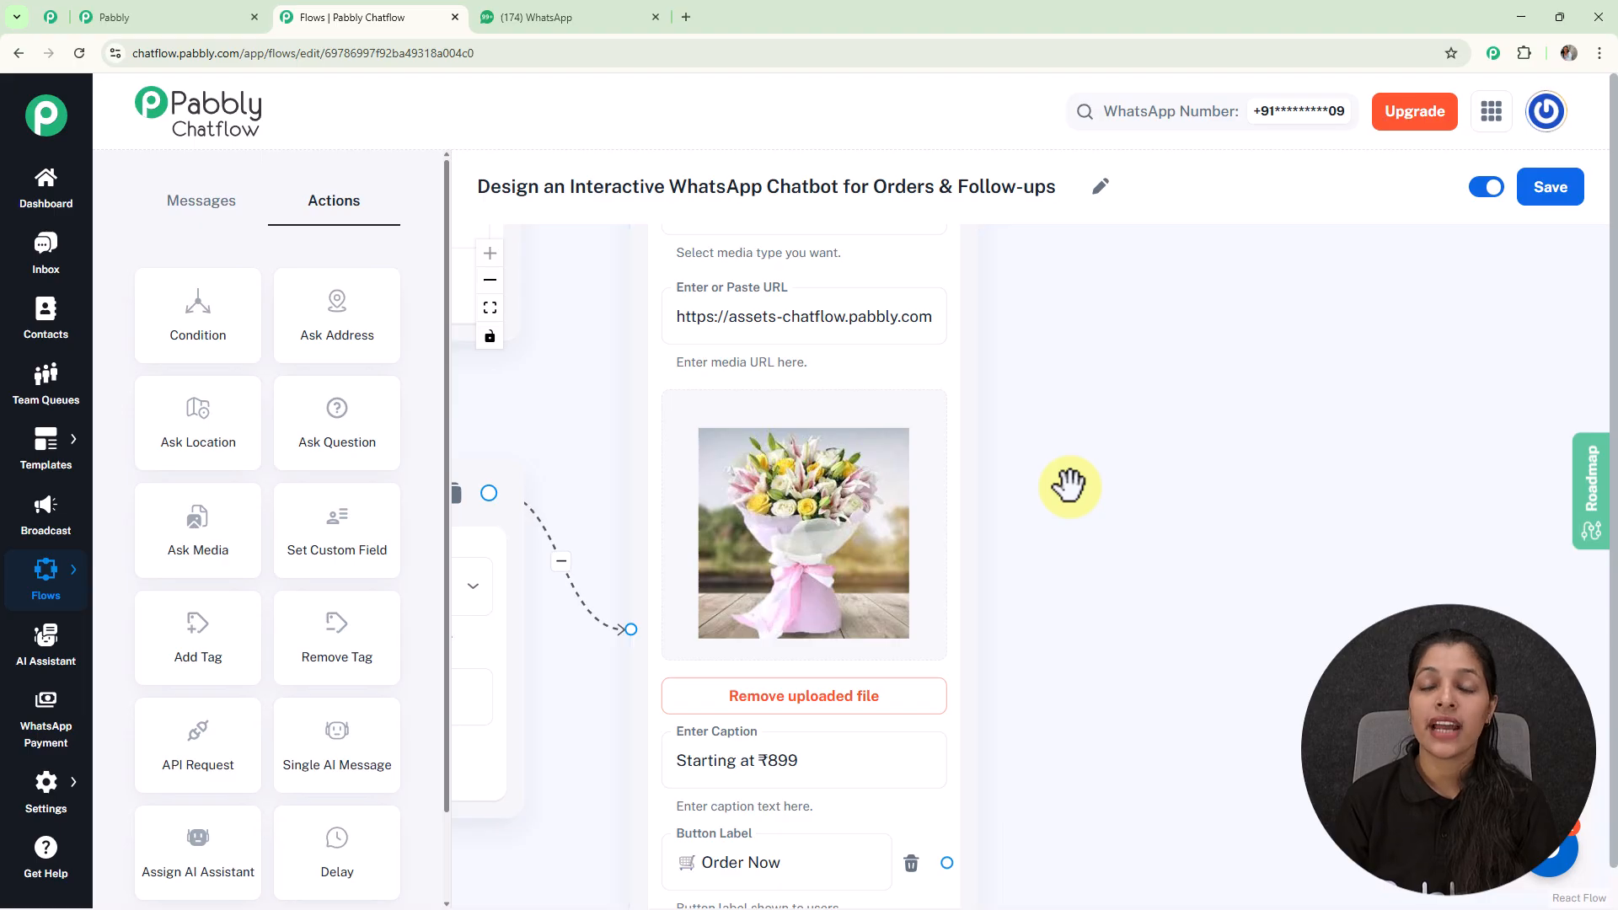
# Review the mixed bouquet, chocolate gift box and gift hamper media nodes and their connections to the custom field nodes
pyautogui.moveTo(1026, 670); pyautogui.dragTo(1035, 408)
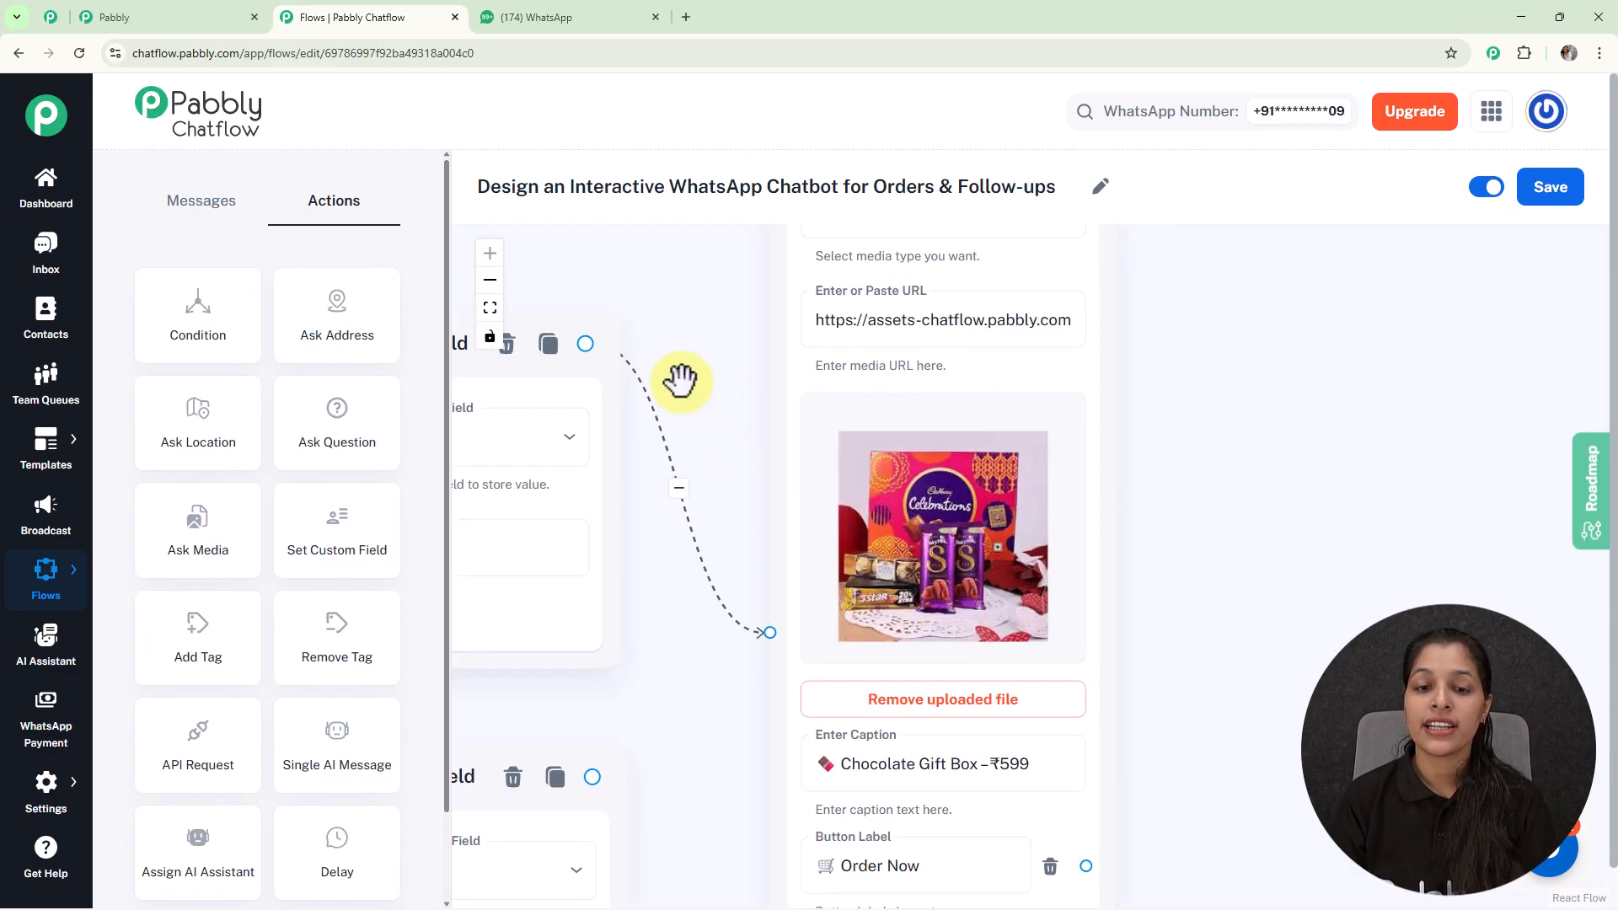
pyautogui.moveTo(679, 381); pyautogui.dragTo(1164, 382)
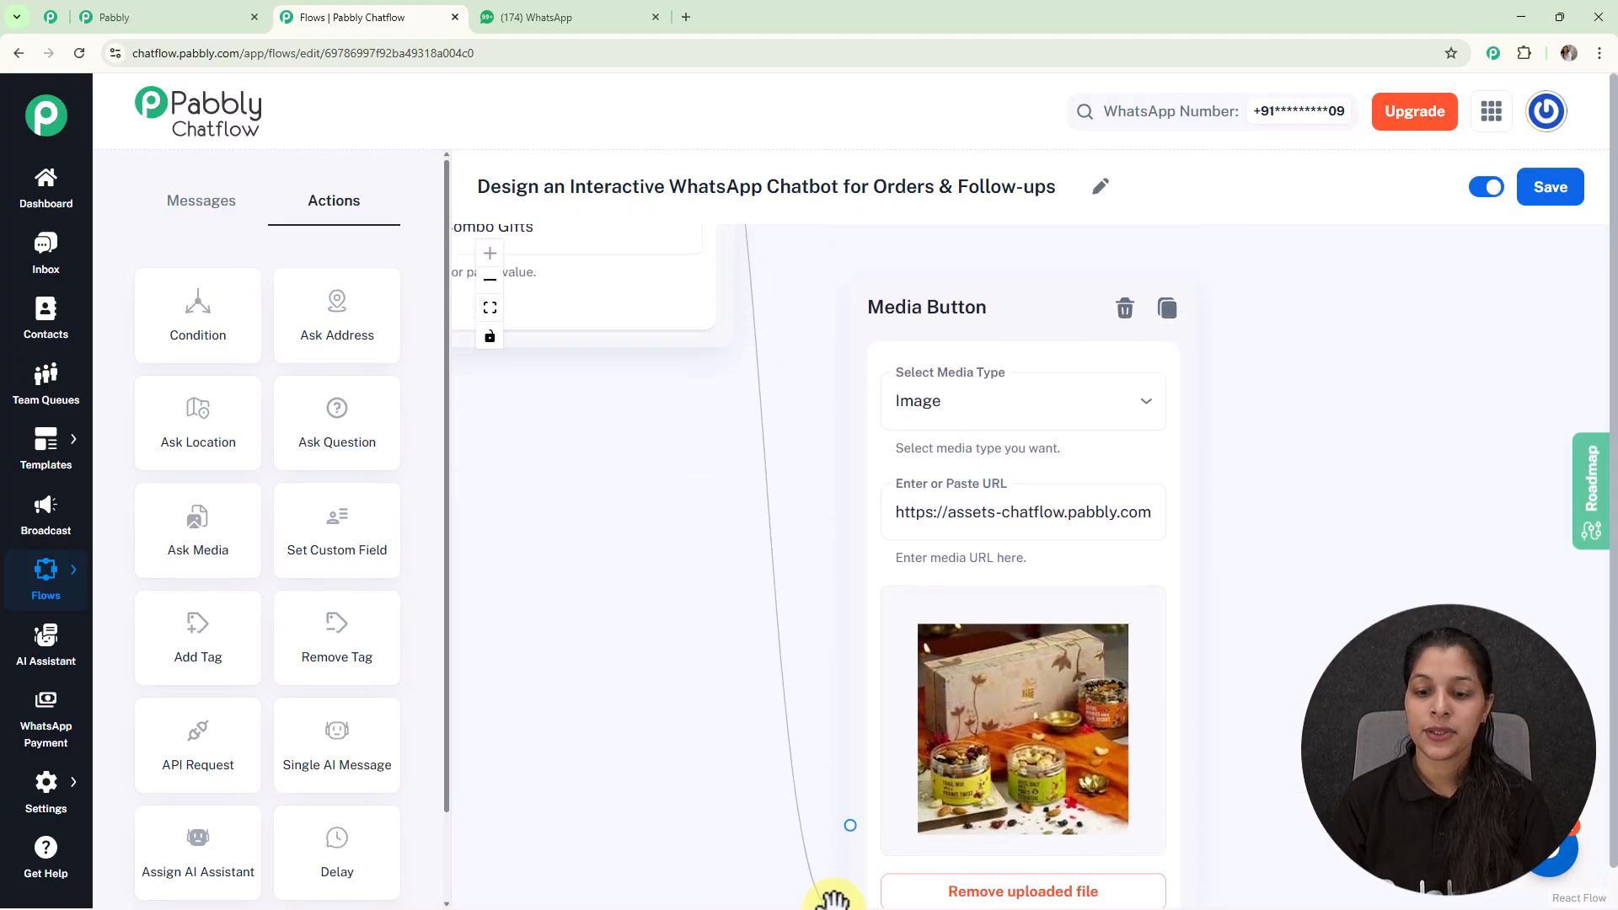
pyautogui.moveTo(833, 902); pyautogui.dragTo(891, 700)
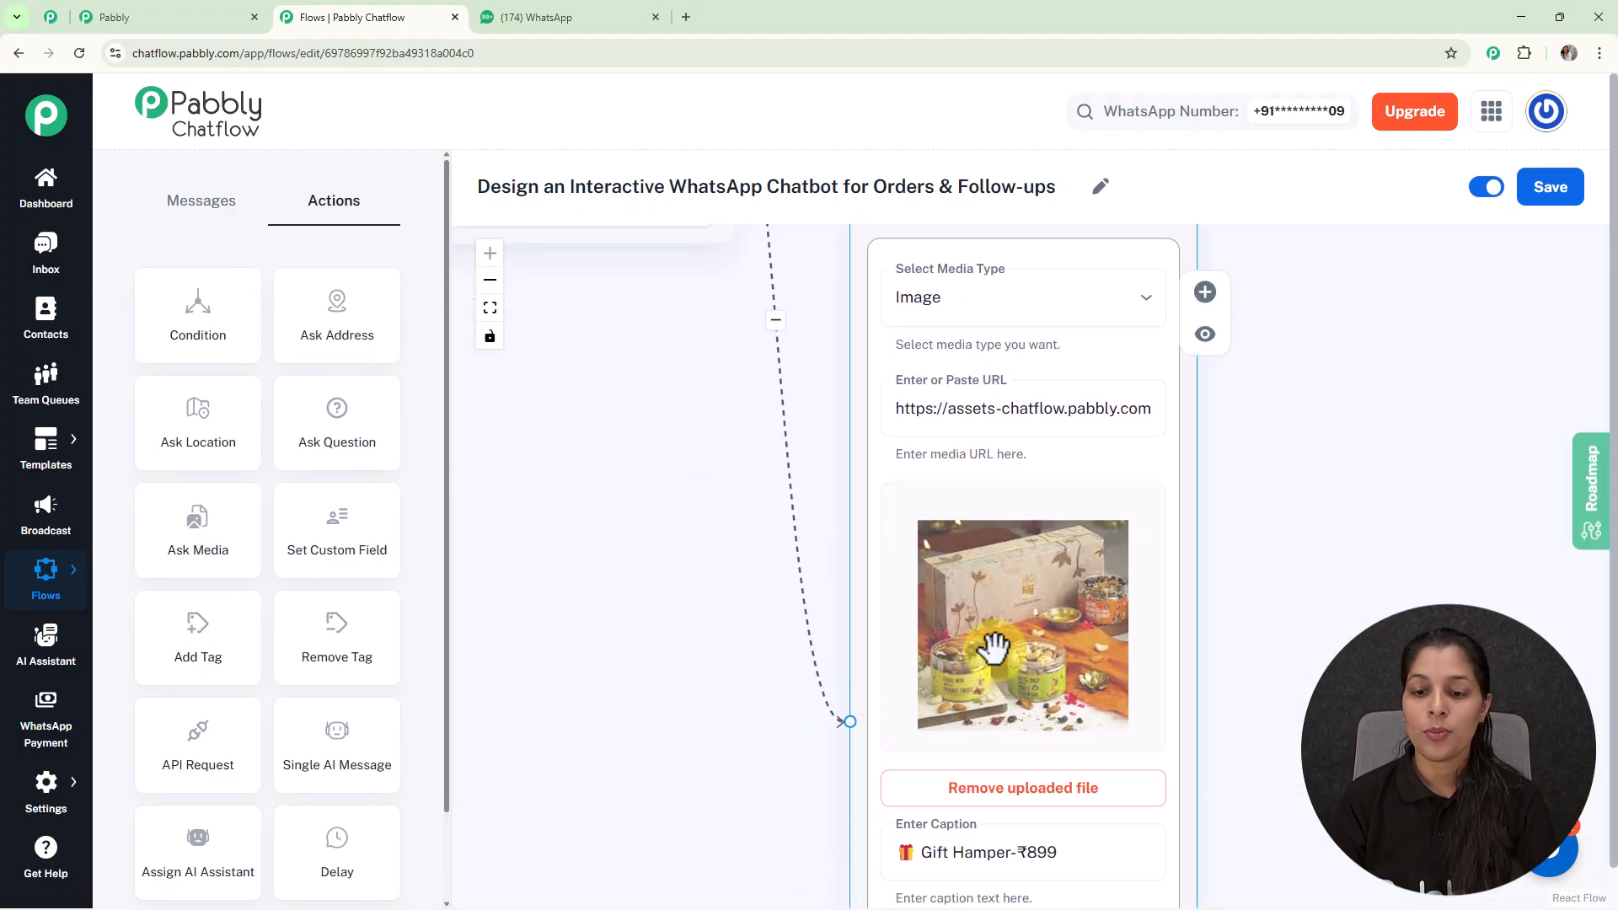
pyautogui.moveTo(1368, 332); pyautogui.dragTo(1298, 853)
pyautogui.scroll(-5, 1298, 326)
pyautogui.scroll(-5, 1298, 327)
pyautogui.moveTo(1307, 321); pyautogui.dragTo(1087, 672)
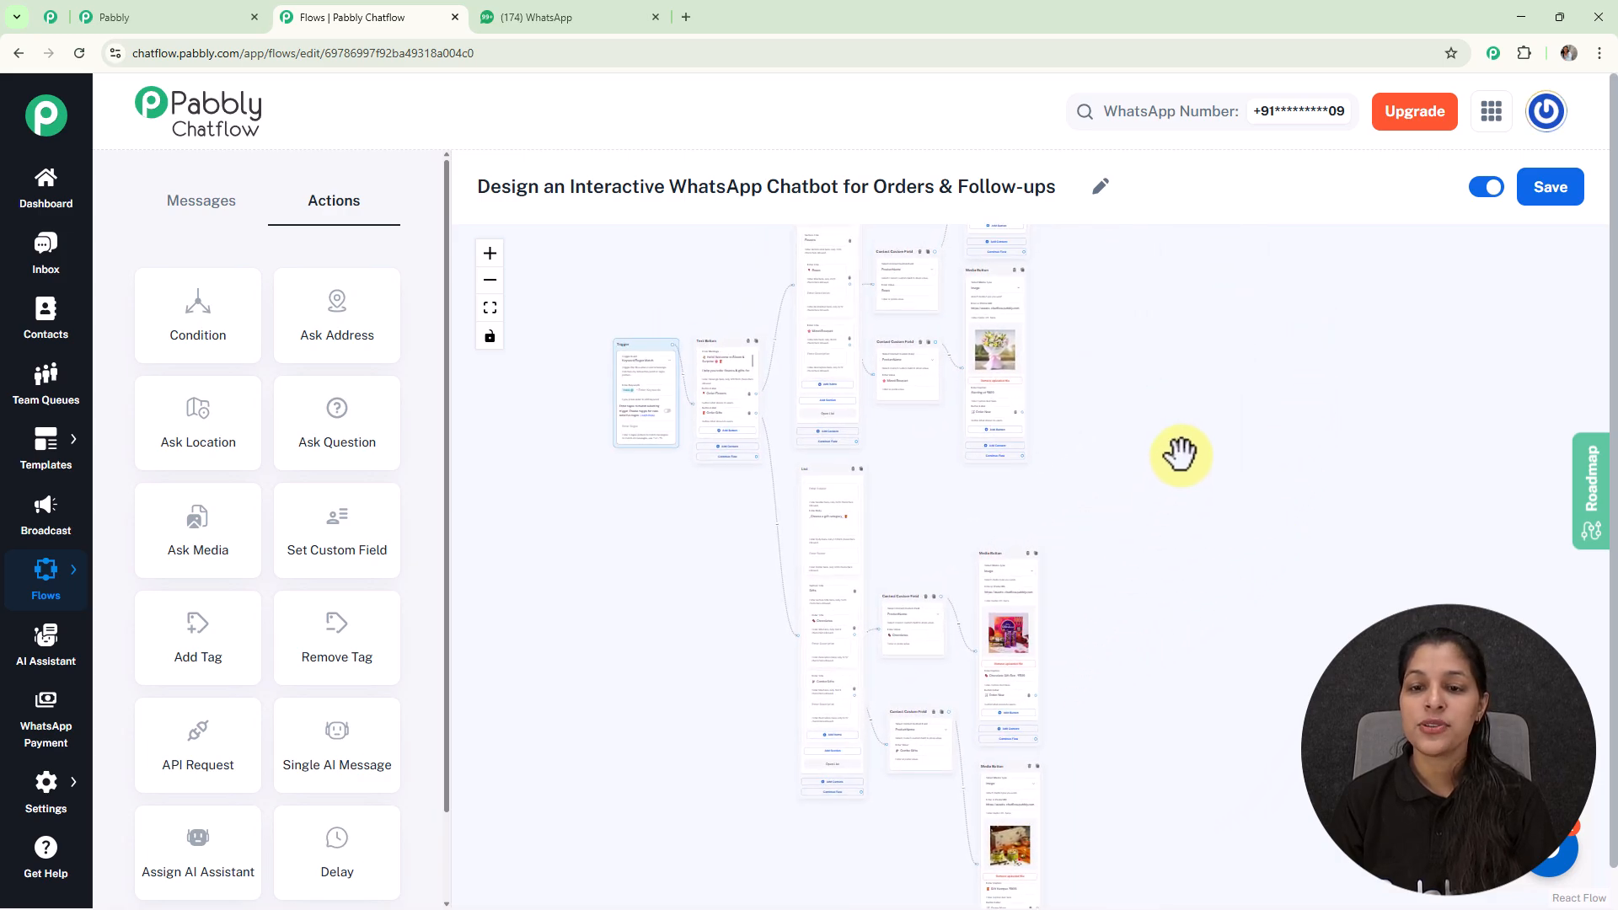
# Add an Ask Question node to the canvas beyond the product media nodes
pyautogui.scroll(1, 1032, 397)
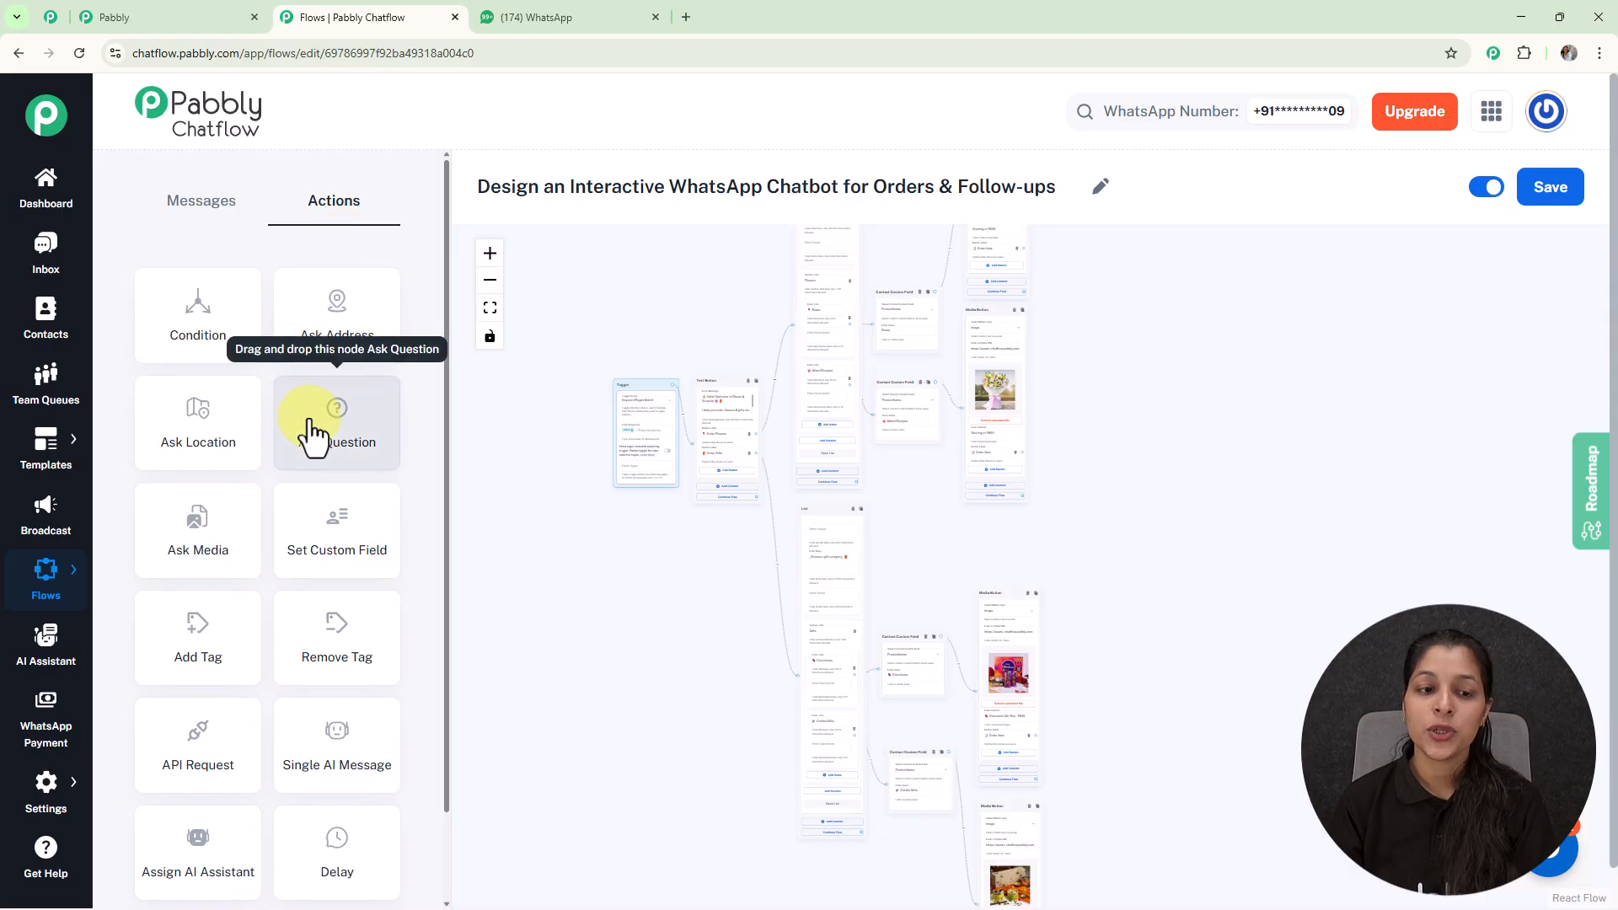
pyautogui.moveTo(312, 434); pyautogui.dragTo(1121, 488)
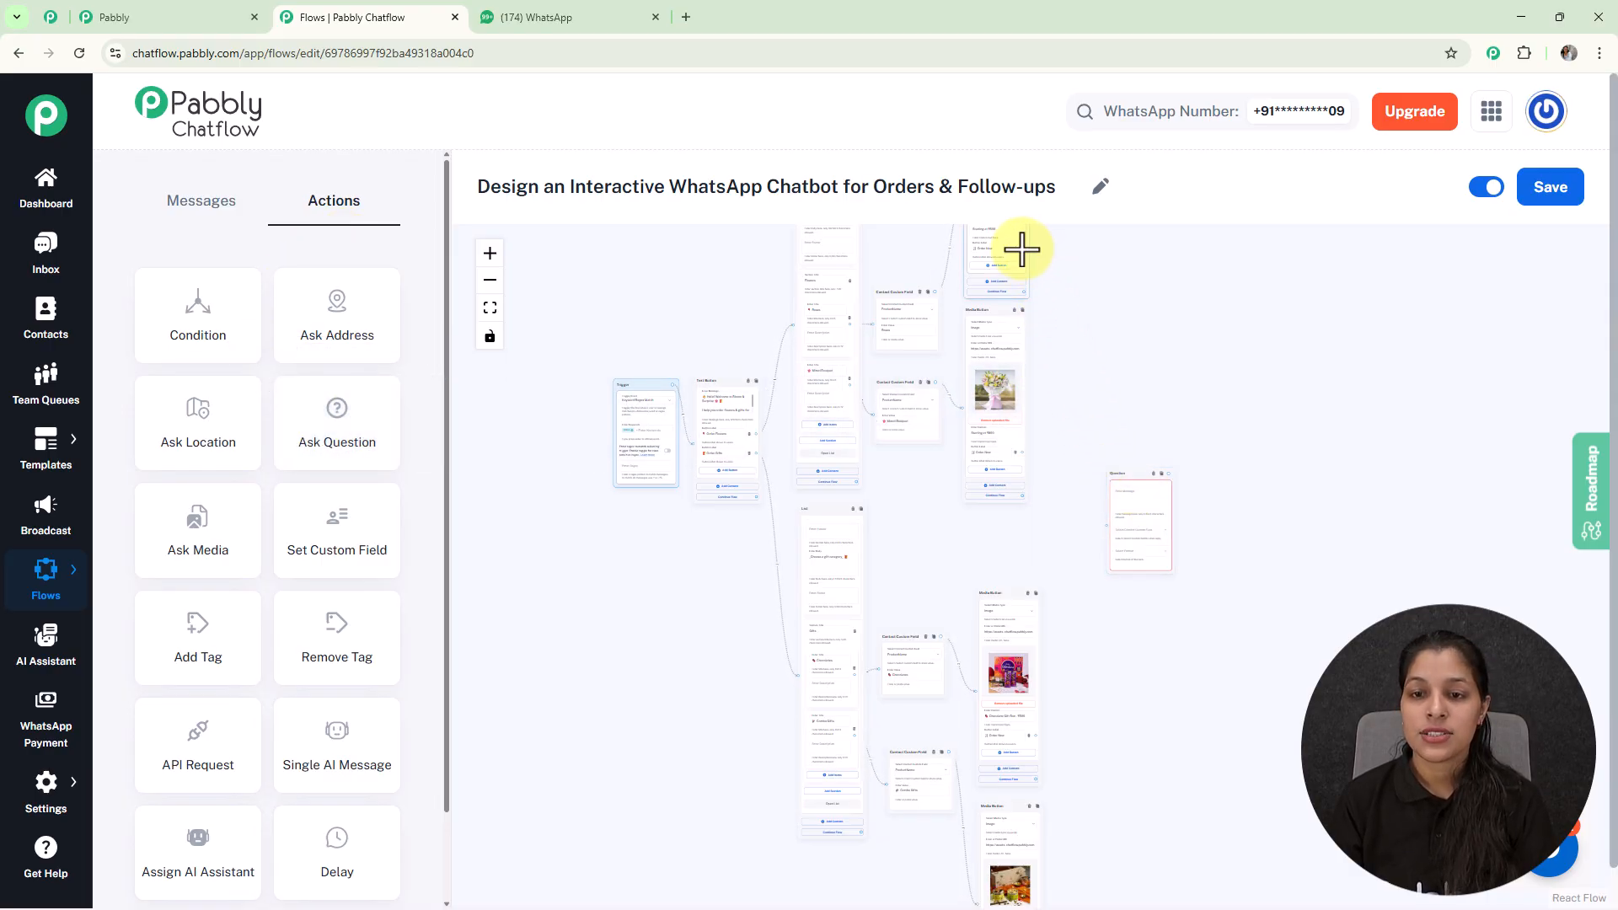
pyautogui.scroll(1, 1074, 308)
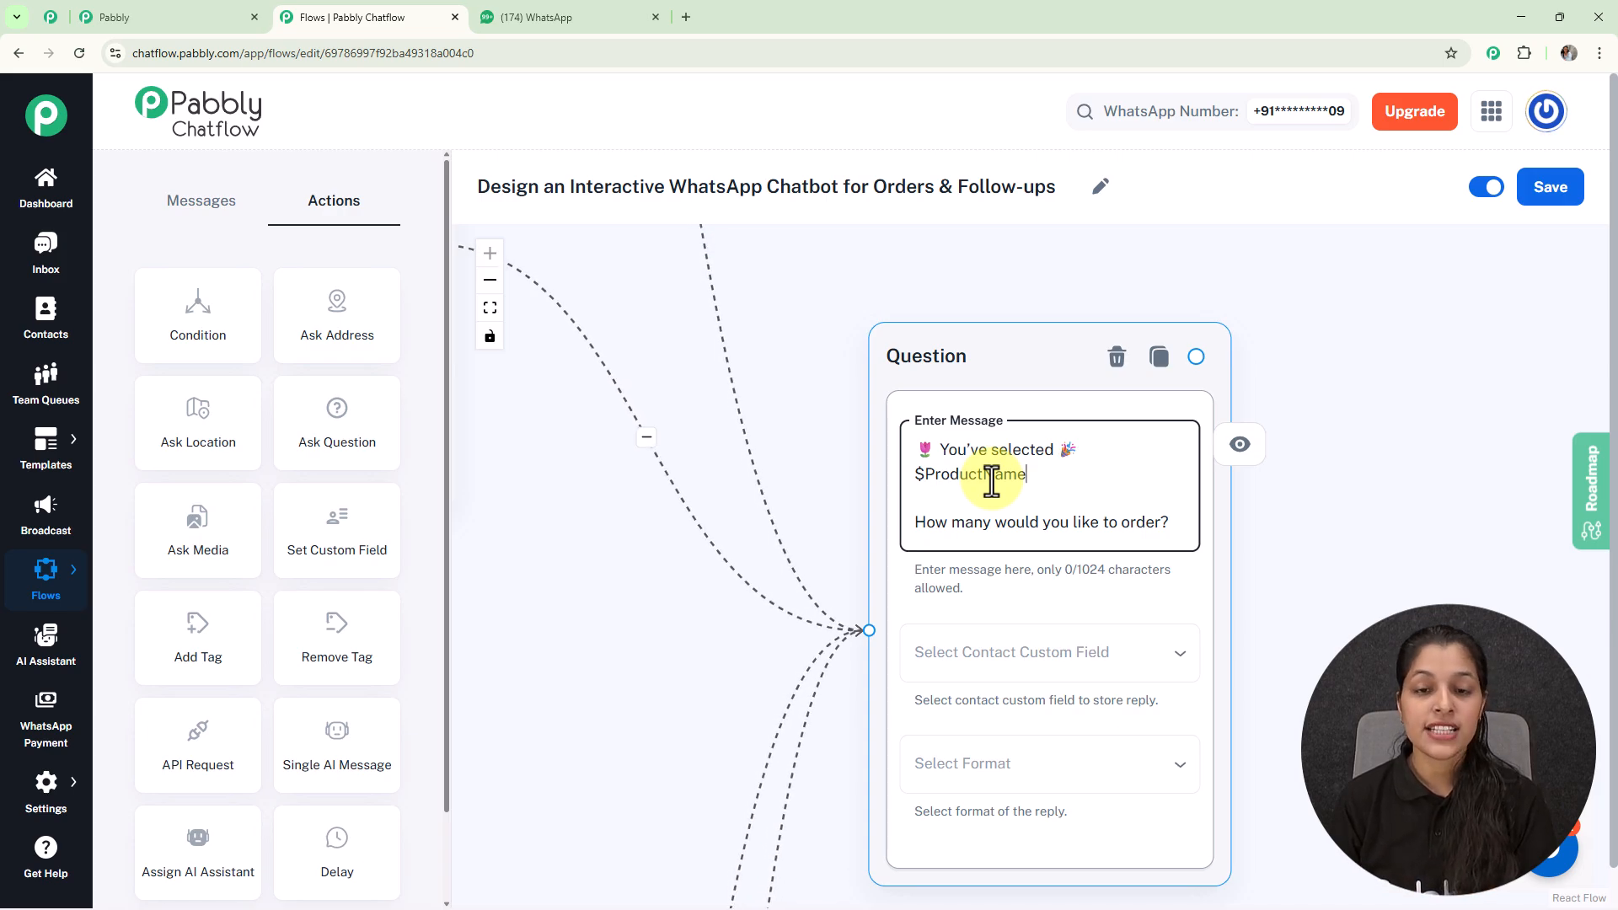
# Check how the ProductName custom field nodes relate to the $ProductName variable in the order quantity question
pyautogui.scroll(-5, 986, 476)
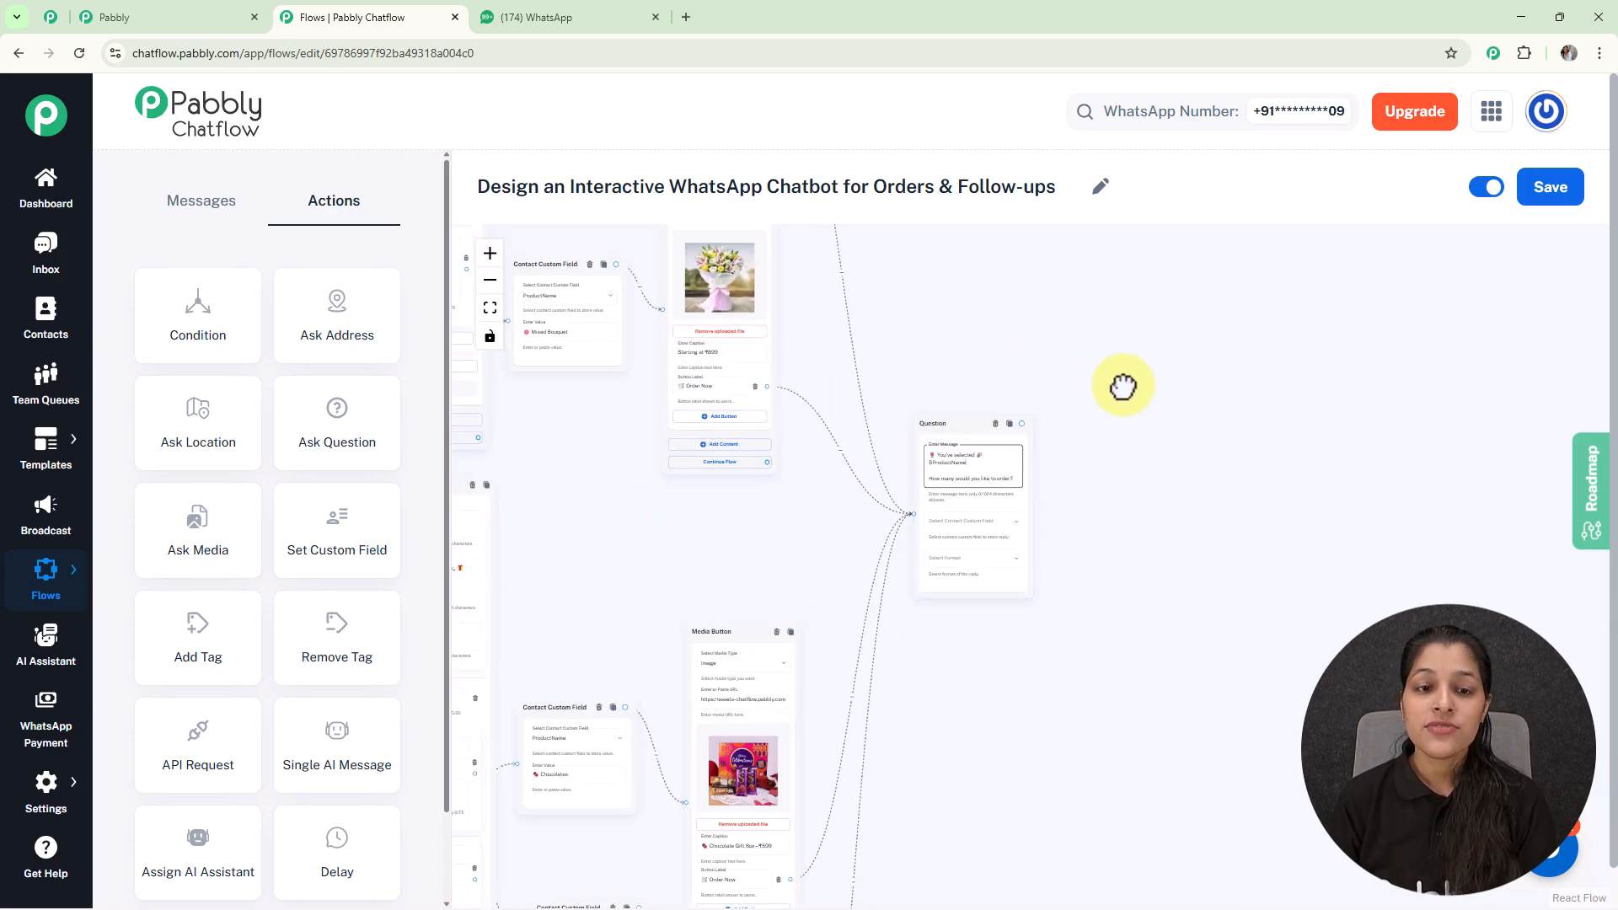
pyautogui.moveTo(1105, 381); pyautogui.dragTo(1423, 454)
pyautogui.scroll(6, 869, 385)
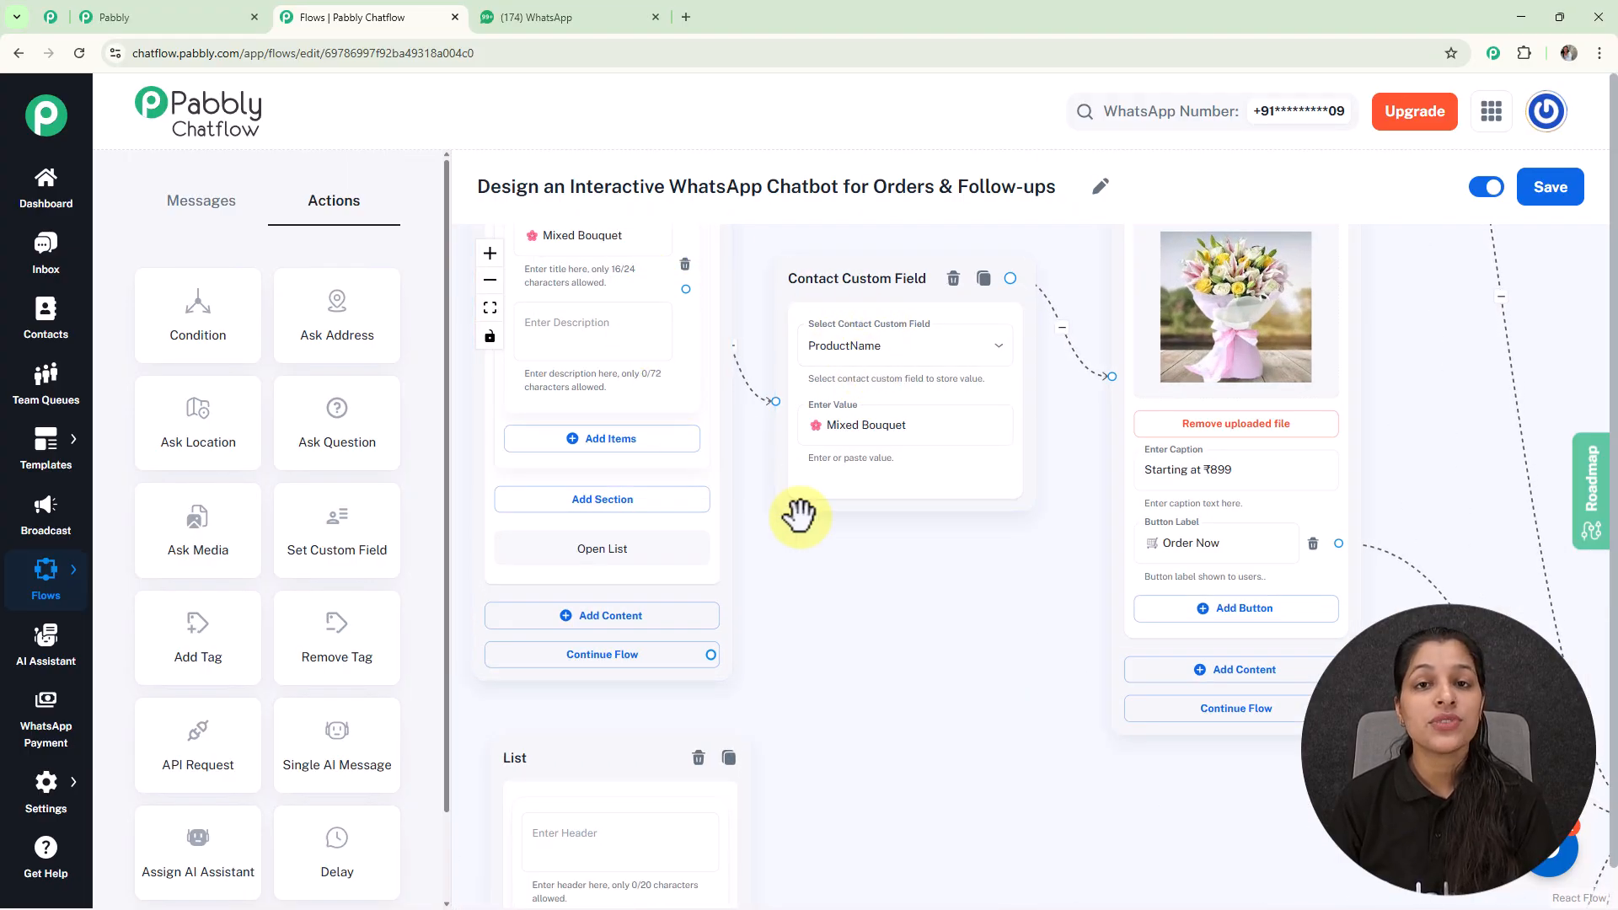
pyautogui.scroll(-4, 798, 514)
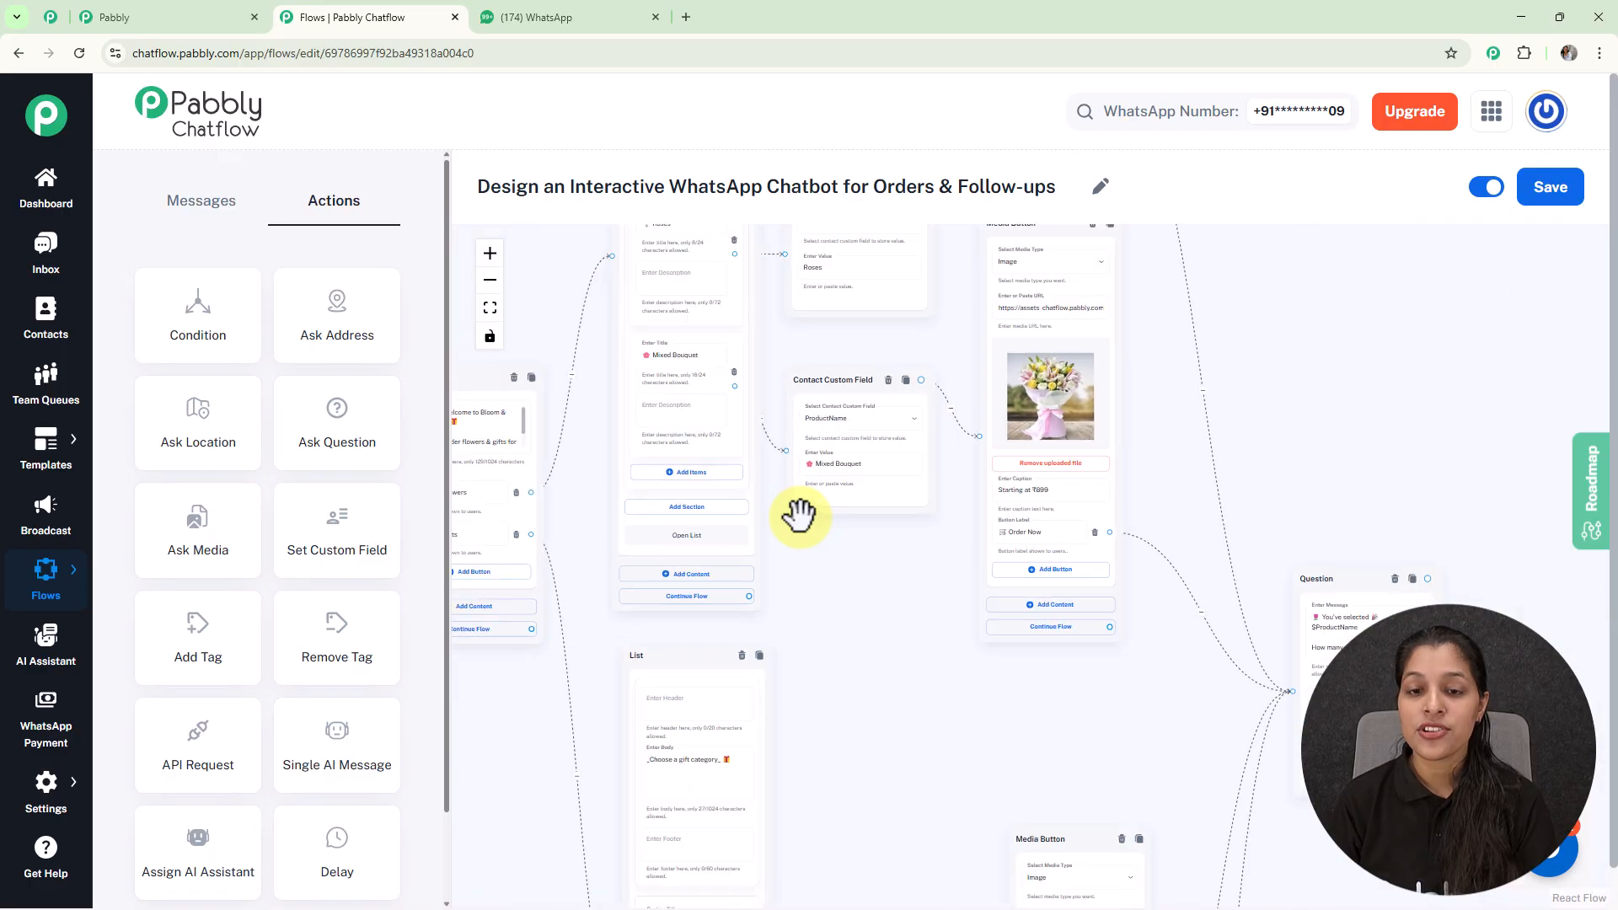
pyautogui.moveTo(1340, 433); pyautogui.dragTo(901, 318)
pyautogui.scroll(3, 876, 383)
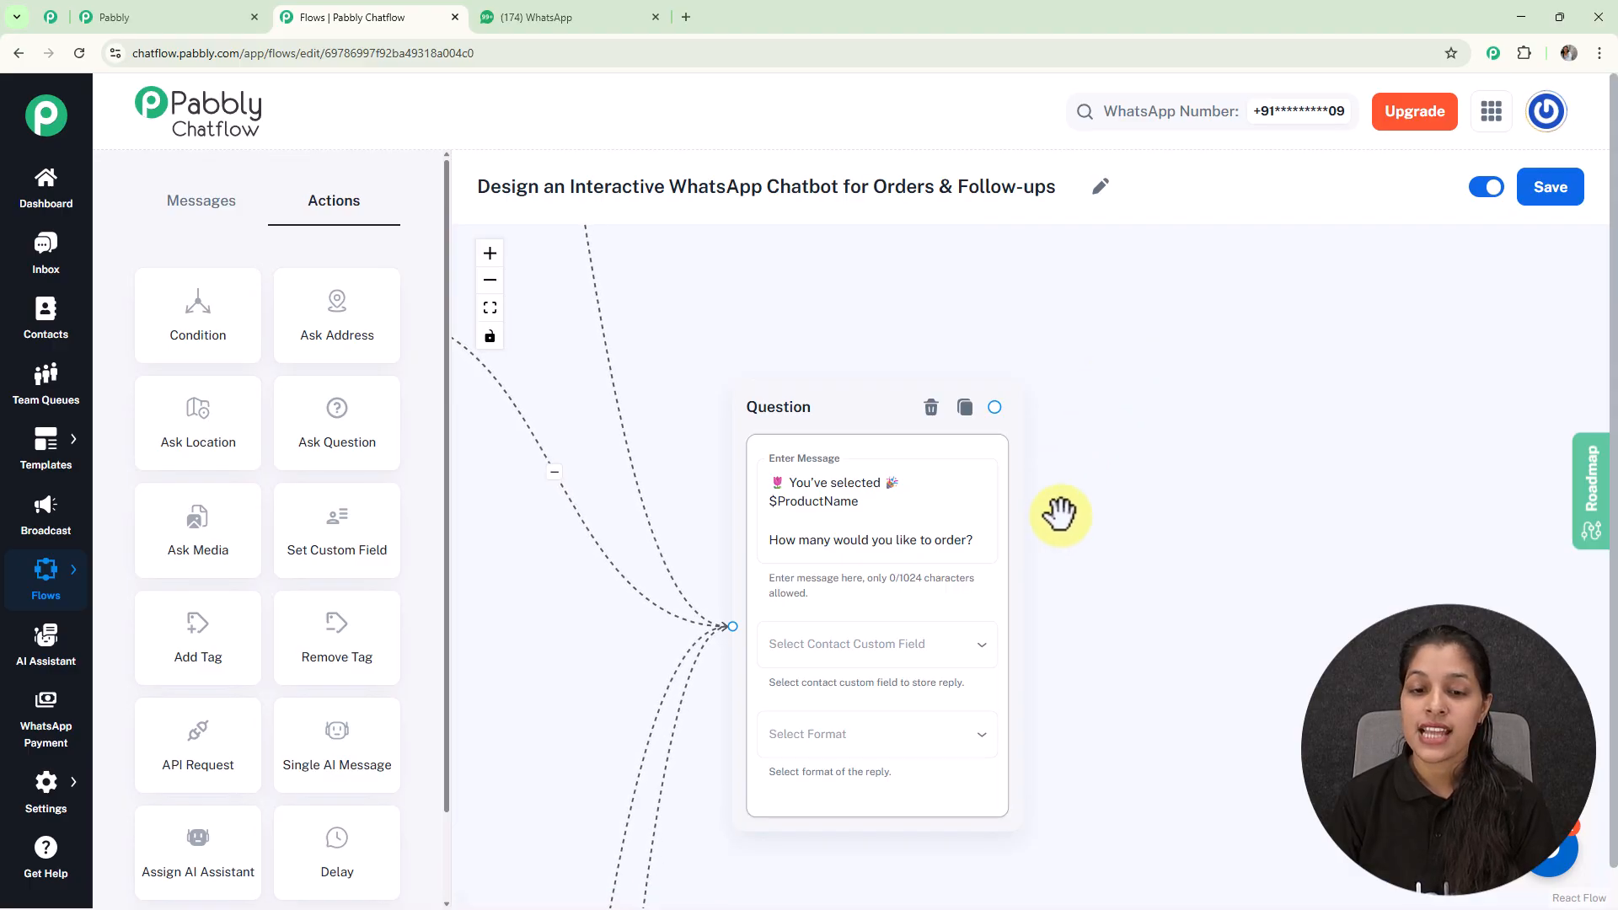
# Store the reply to the order quantity question in the Quantity contact custom field and set its format to Any
pyautogui.click(889, 647)
pyautogui.press('Escape')
pyautogui.click(841, 665)
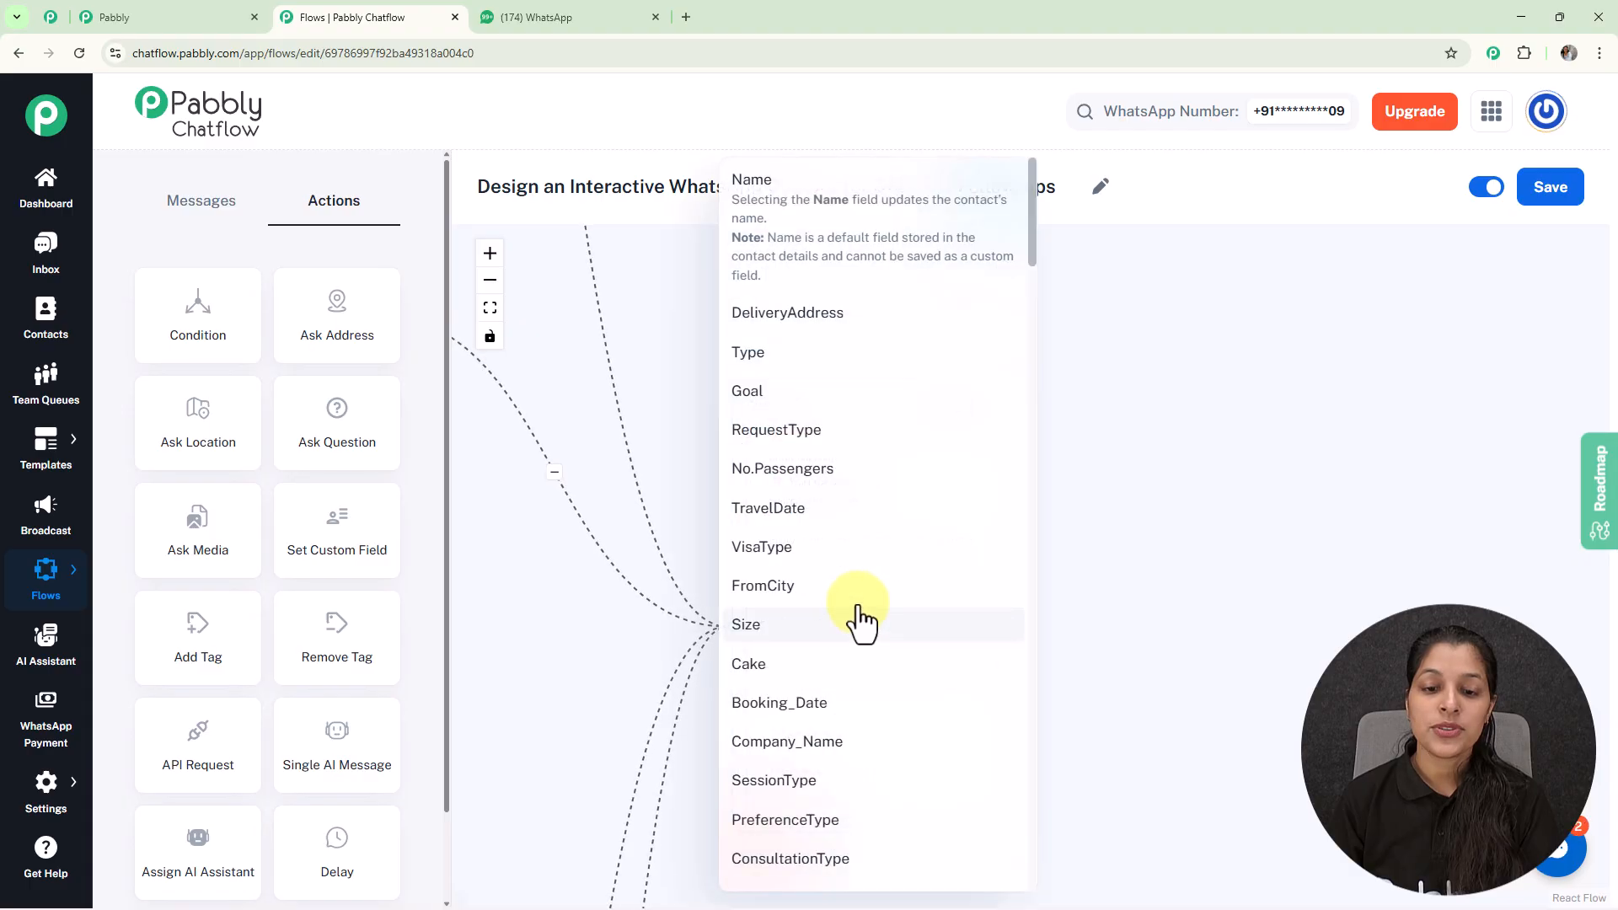
pyautogui.scroll(-8, 922, 480)
pyautogui.scroll(-6, 922, 481)
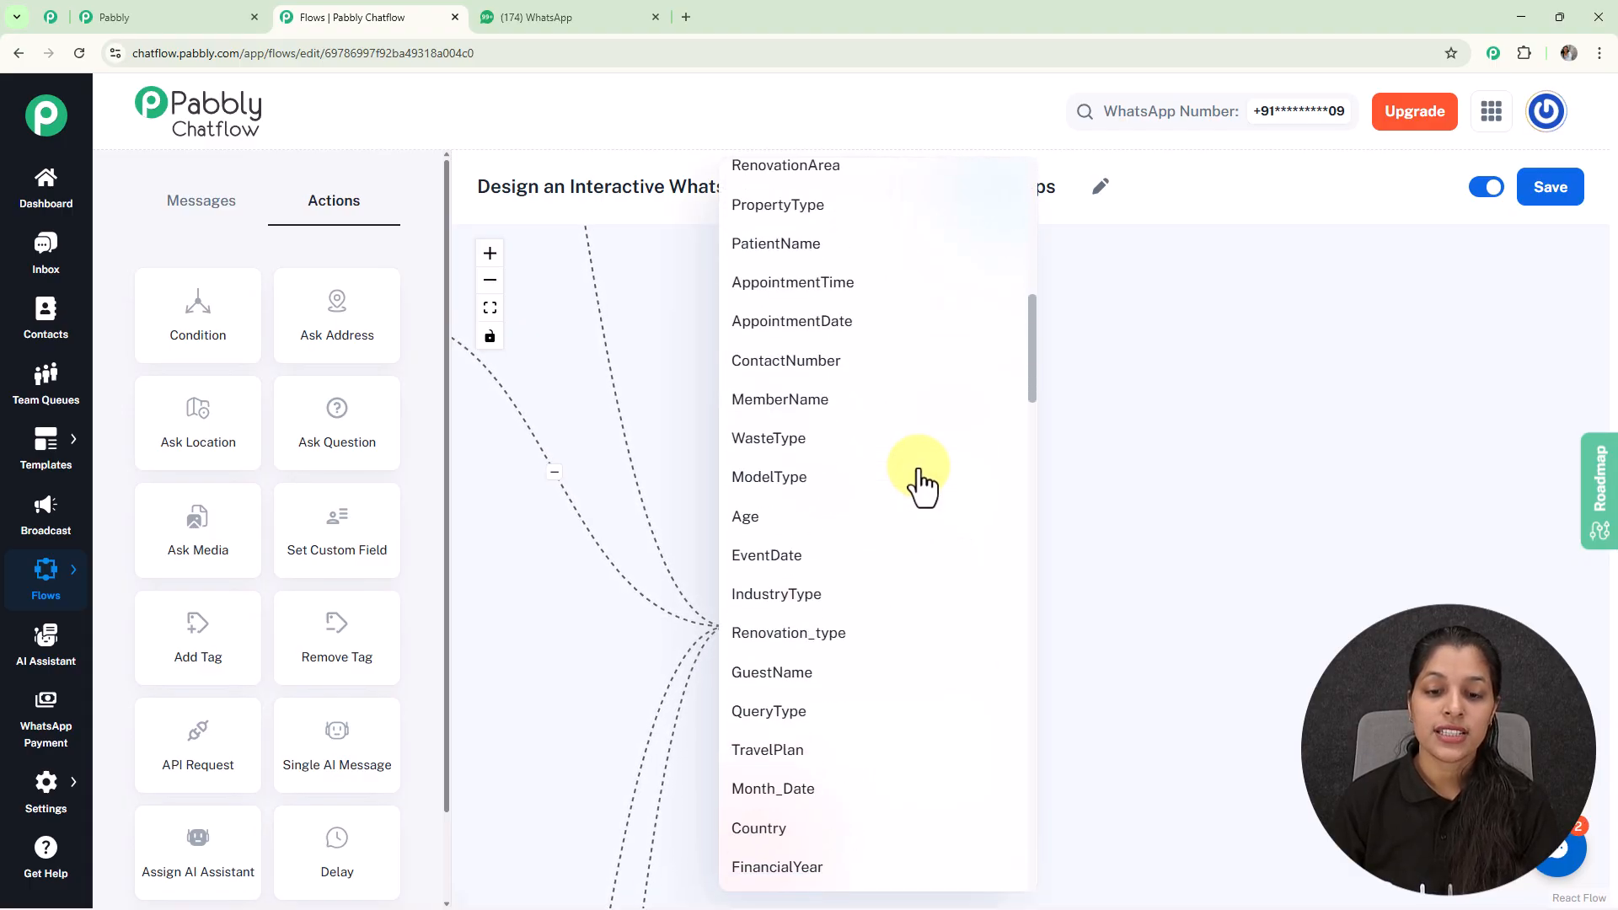
pyautogui.scroll(-3, 921, 480)
pyautogui.scroll(-10, 914, 460)
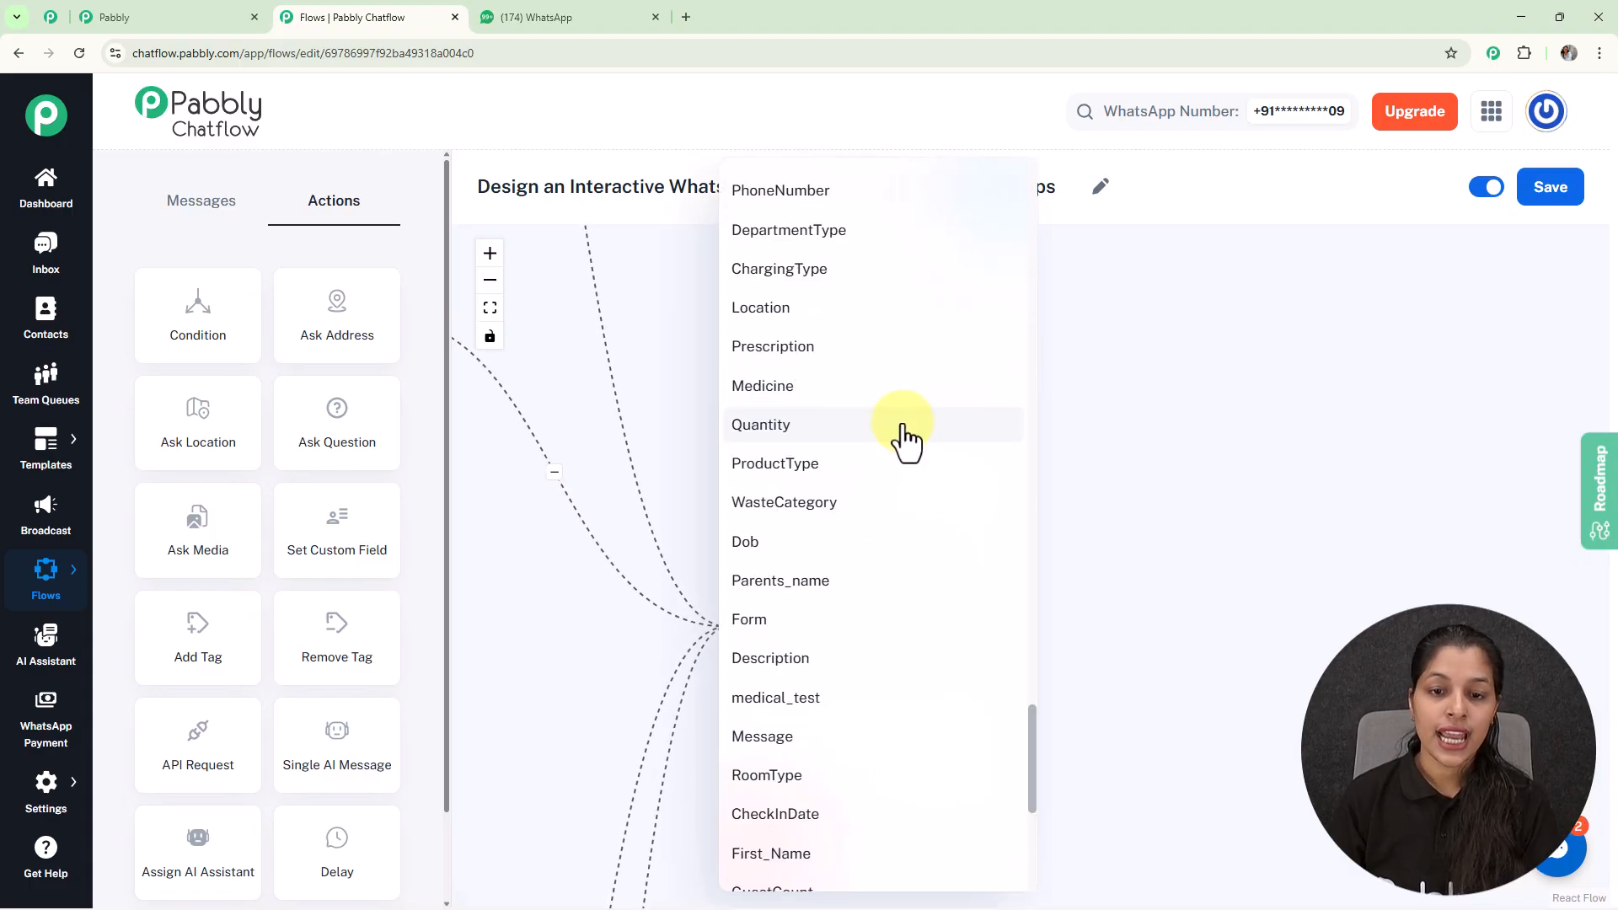
pyautogui.click(903, 425)
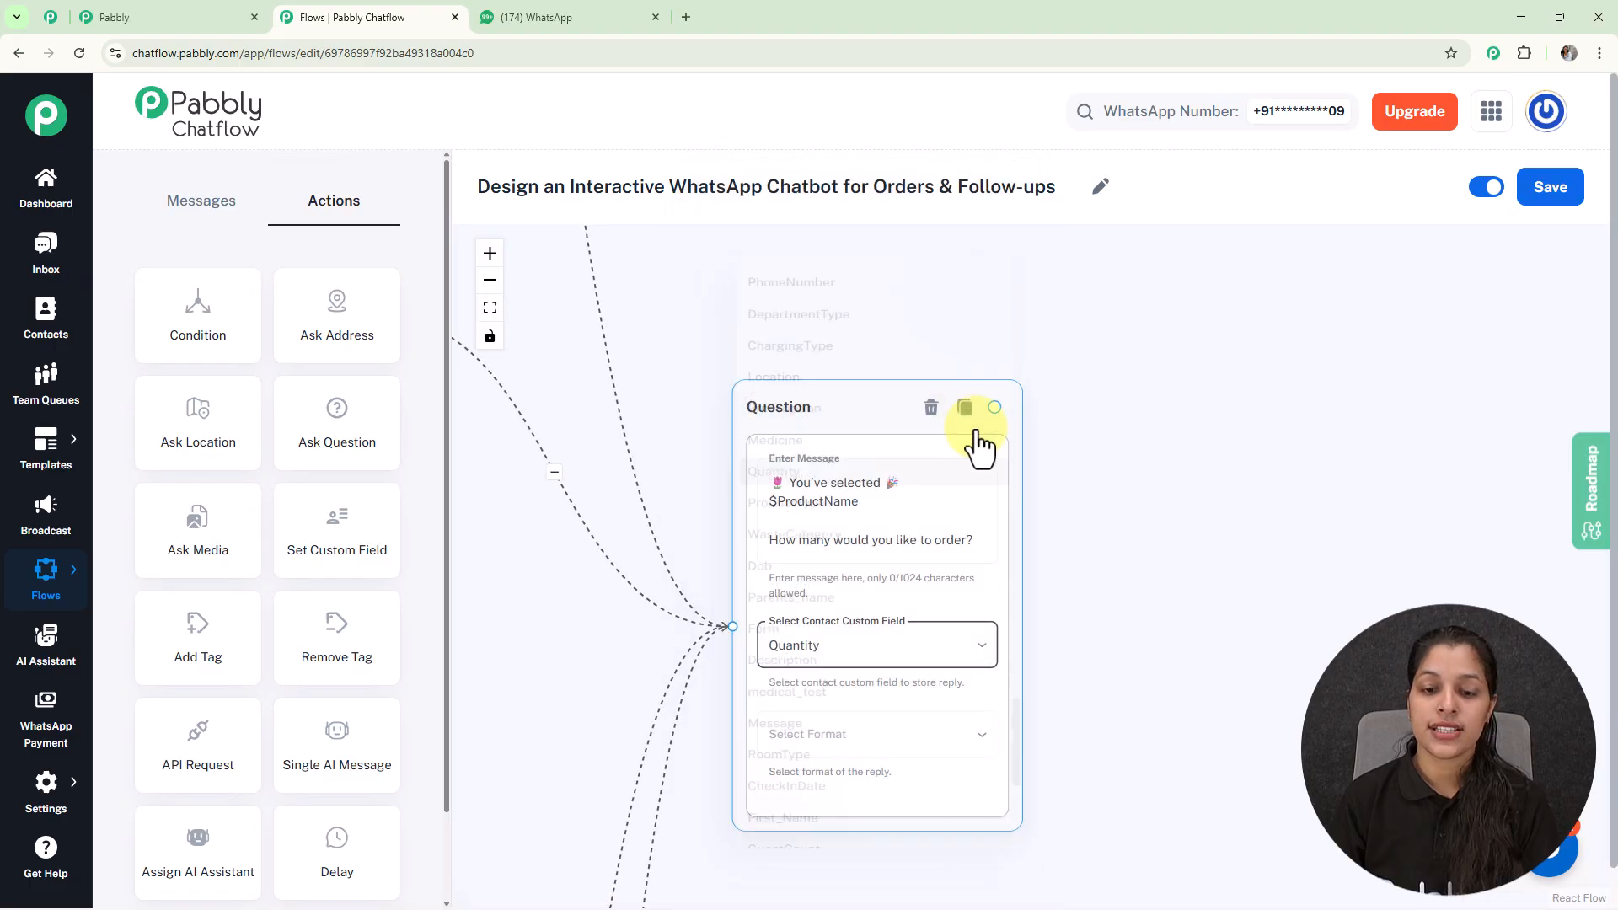
pyautogui.click(894, 739)
pyautogui.click(750, 631)
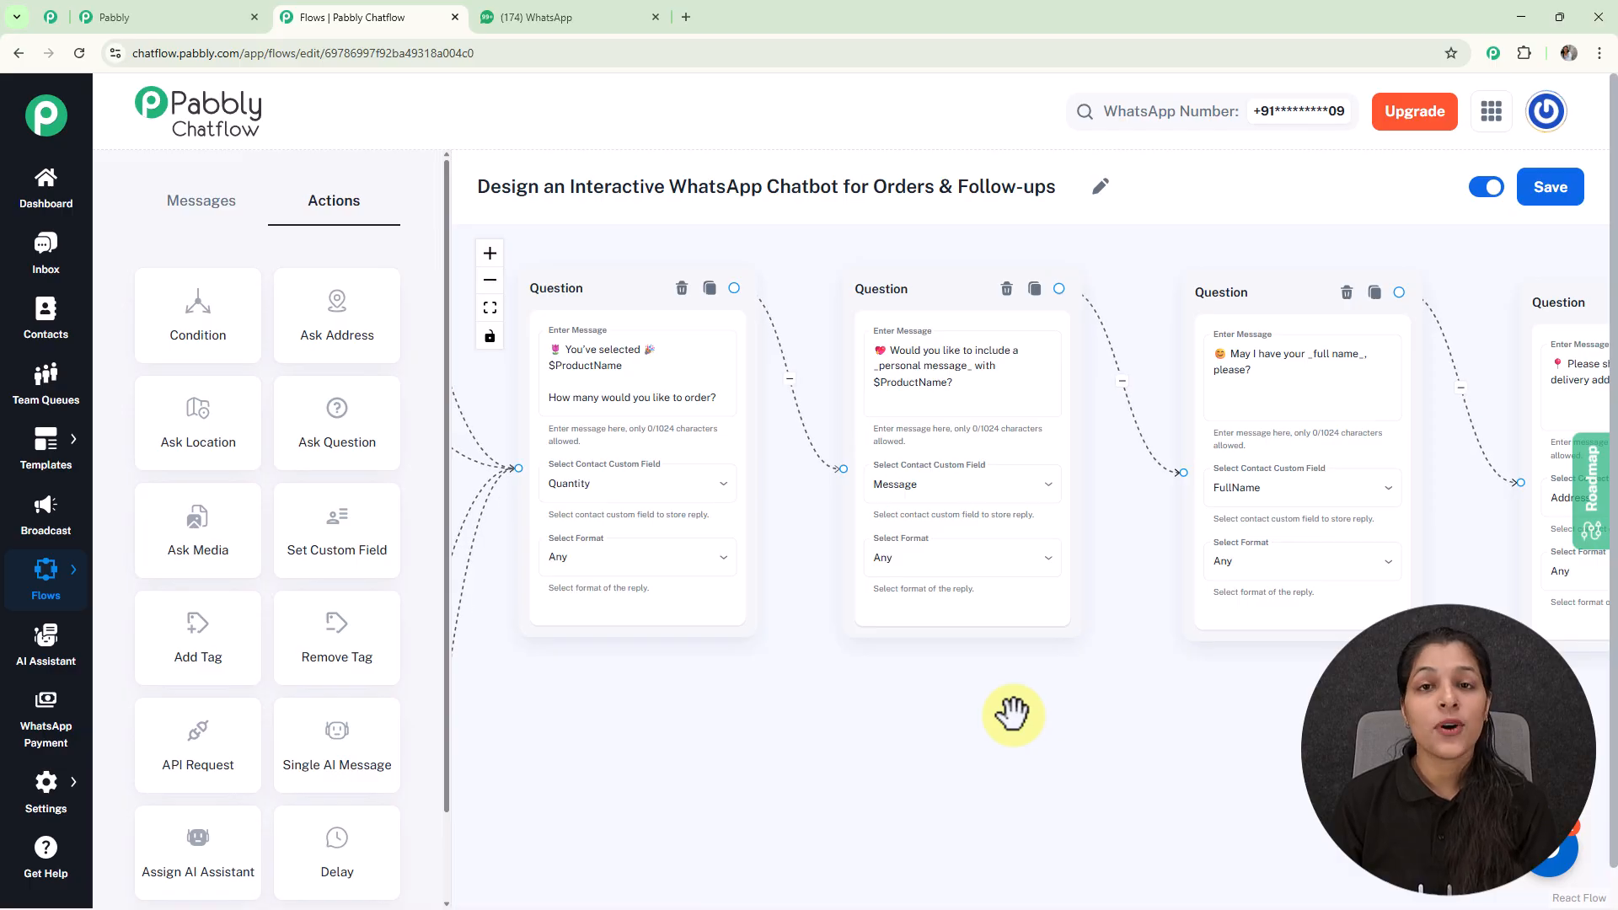
# Add a Text Button node connected from the delivery address question
pyautogui.moveTo(1012, 683); pyautogui.dragTo(631, 672)
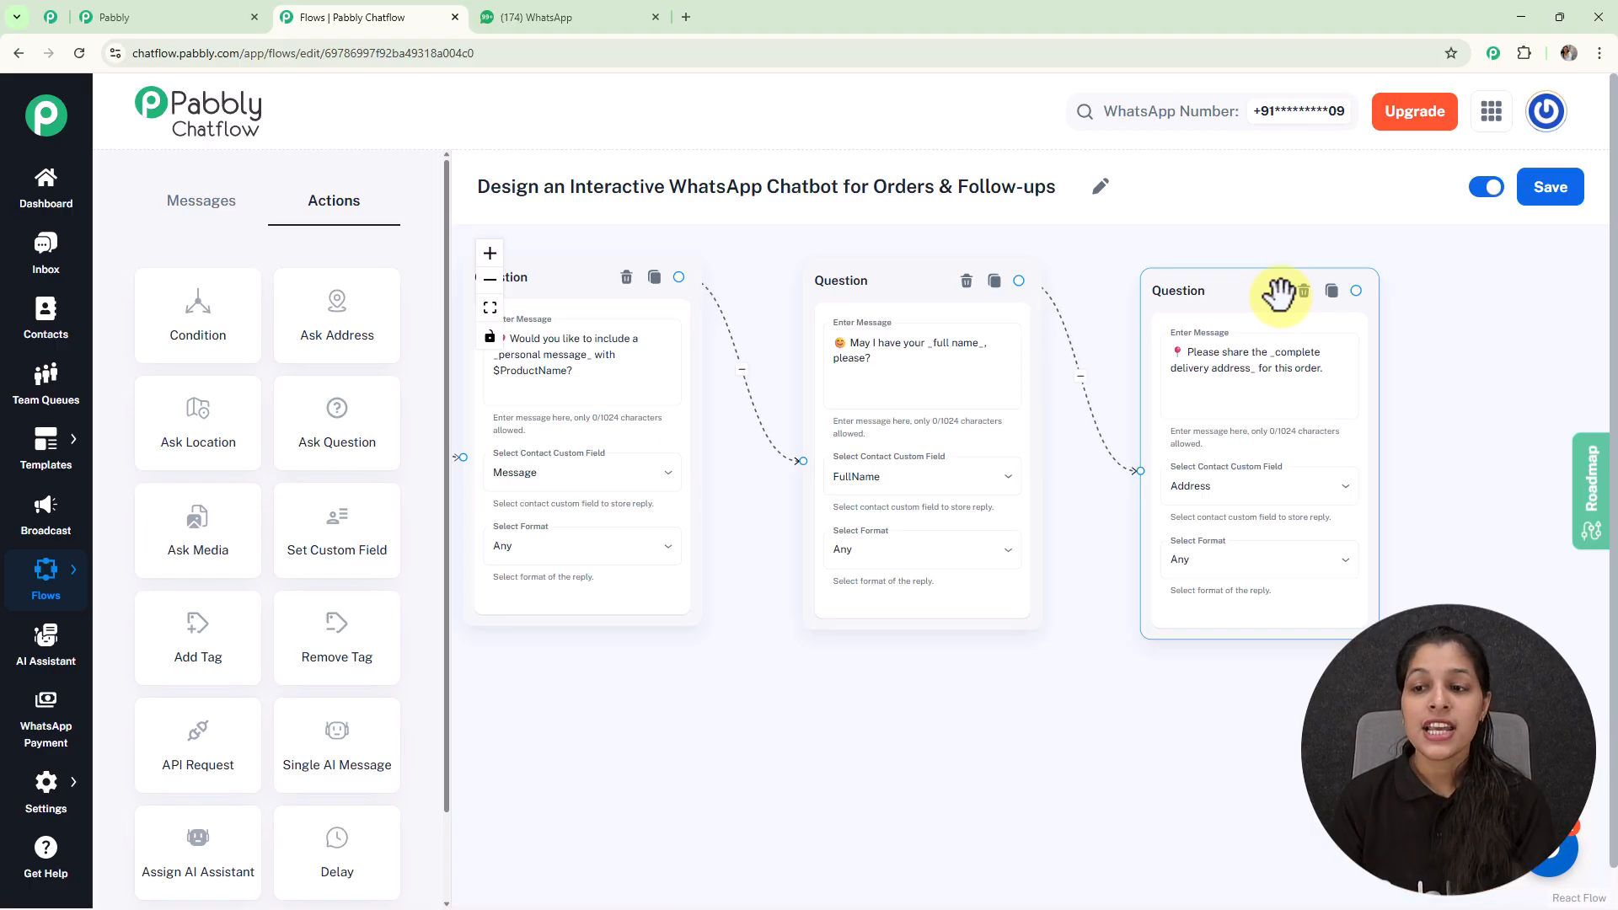
pyautogui.moveTo(1355, 293); pyautogui.dragTo(1481, 424)
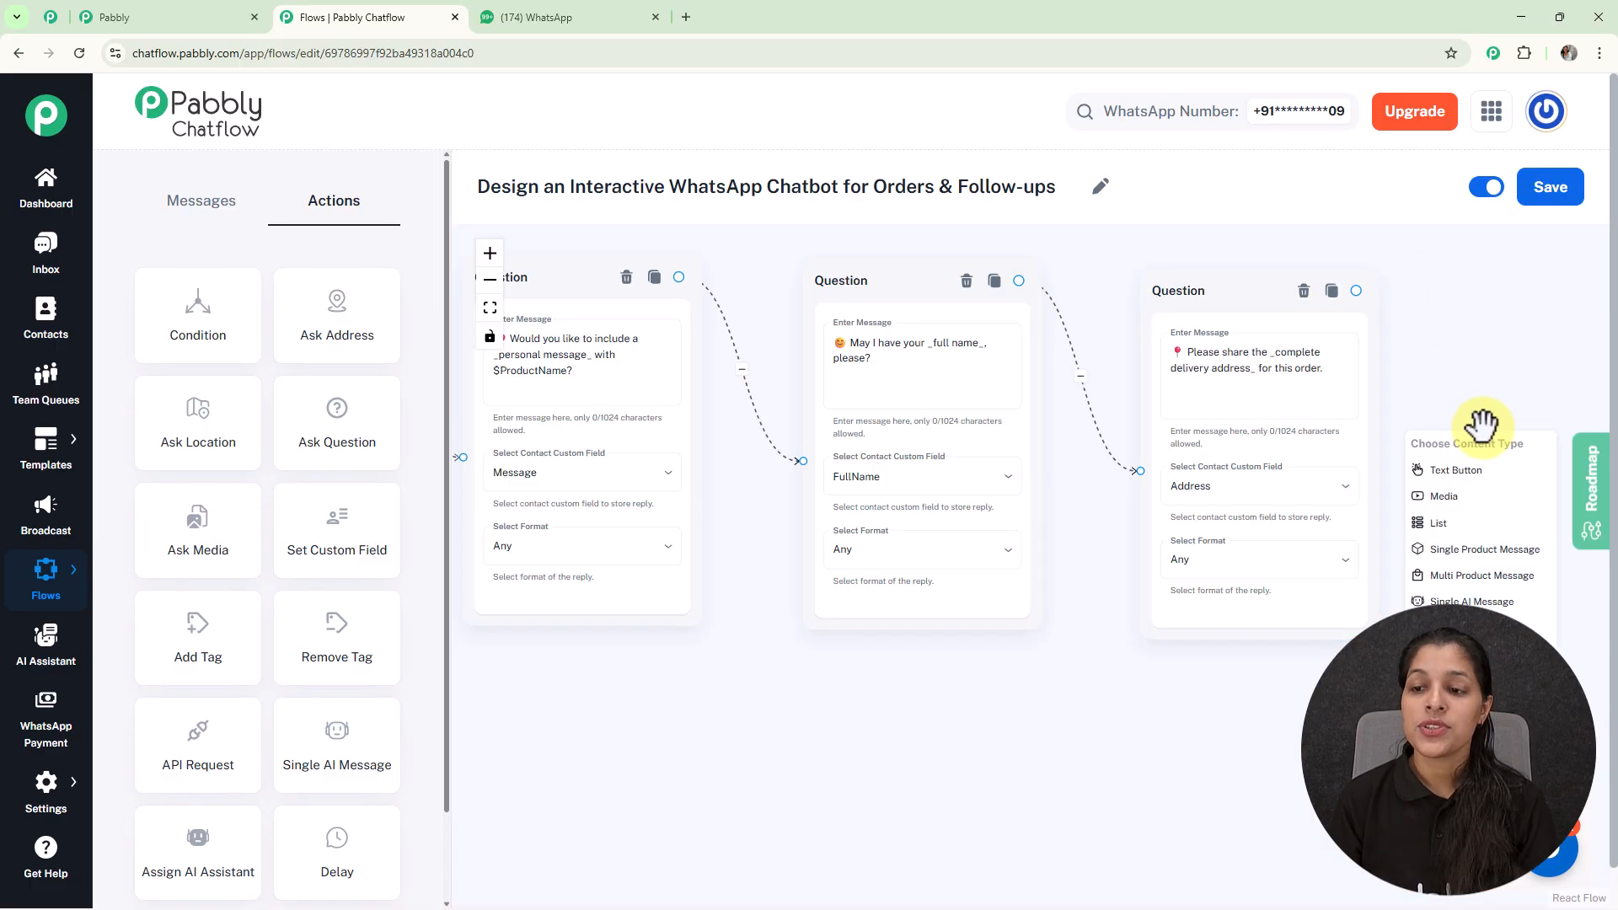
pyautogui.click(1456, 471)
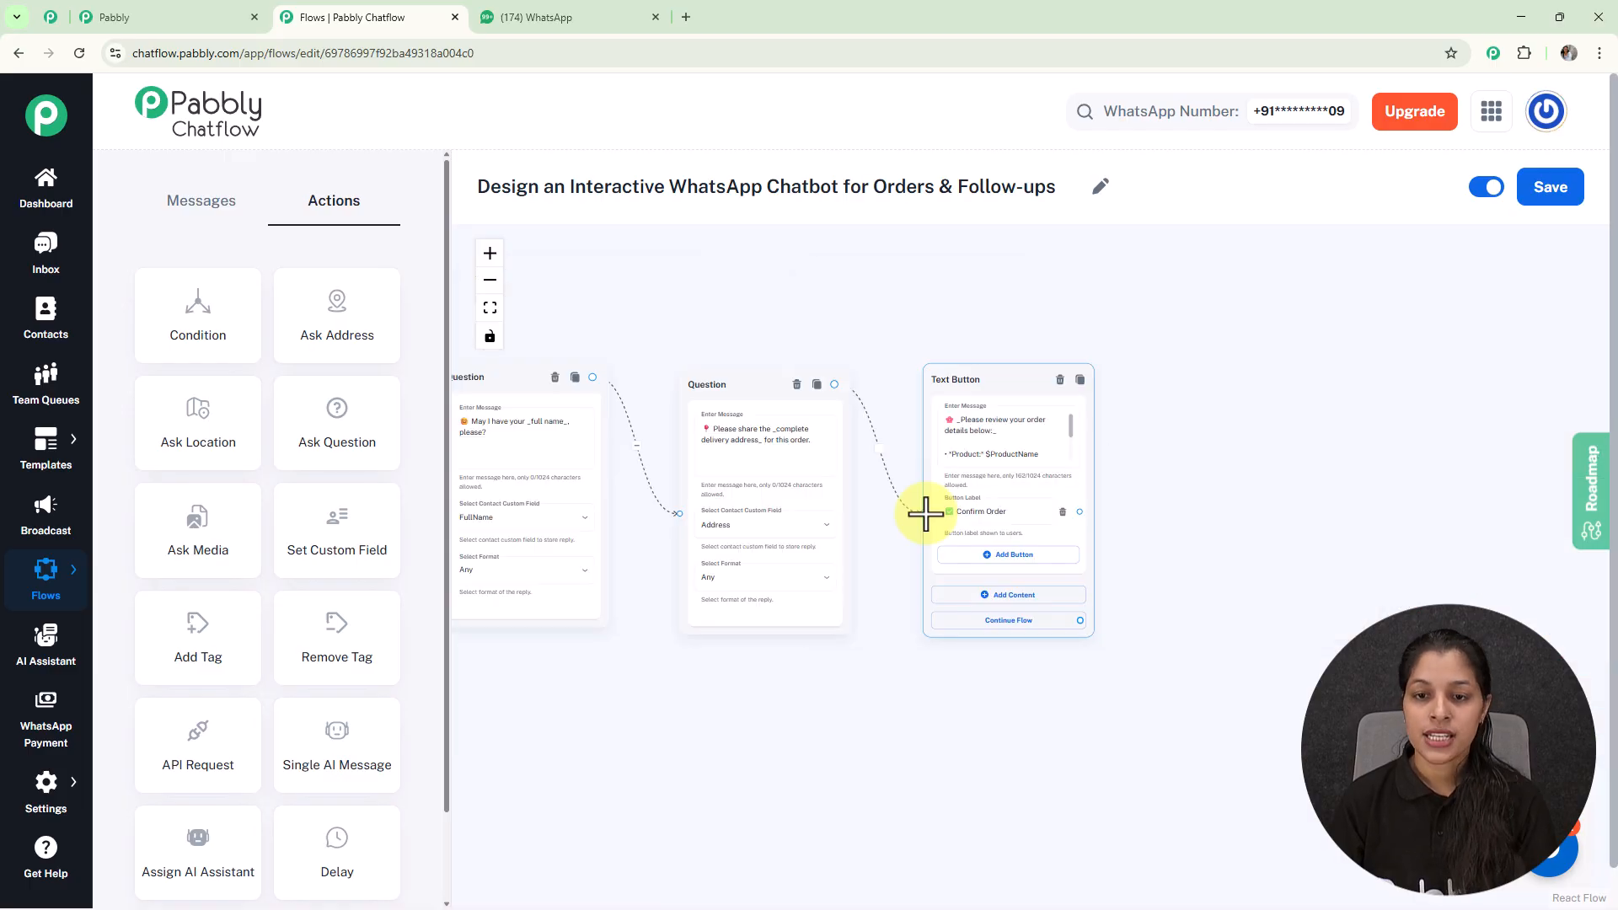
# Read through the order review message in the Text Button node that holds the Confirm Order button
pyautogui.scroll(5, 929, 513)
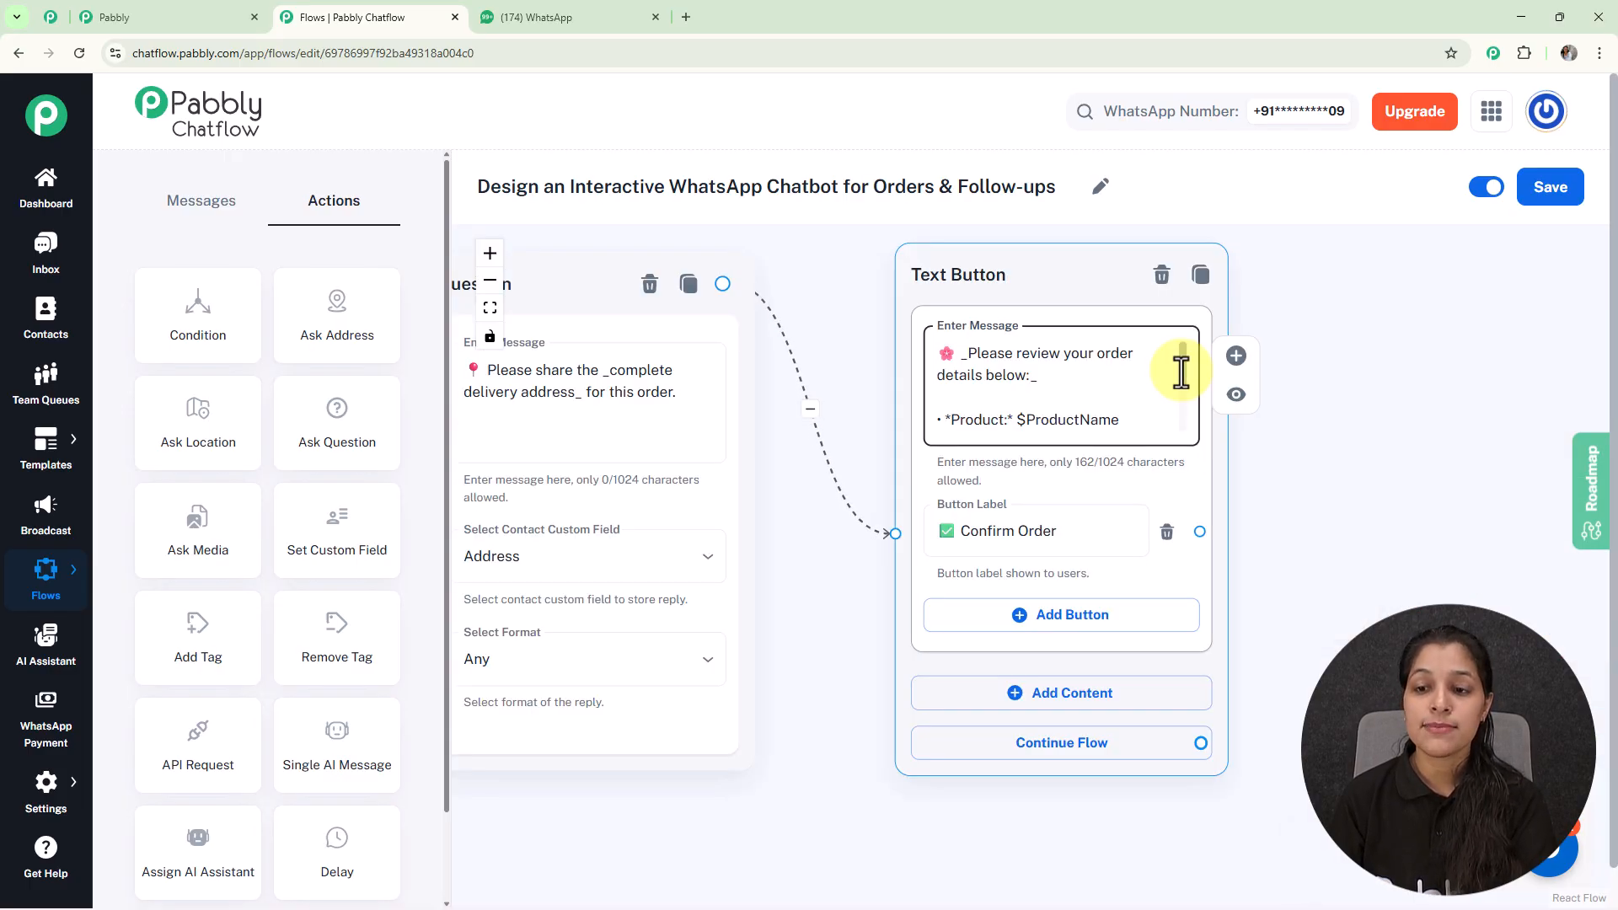
pyautogui.scroll(-1, 1181, 376)
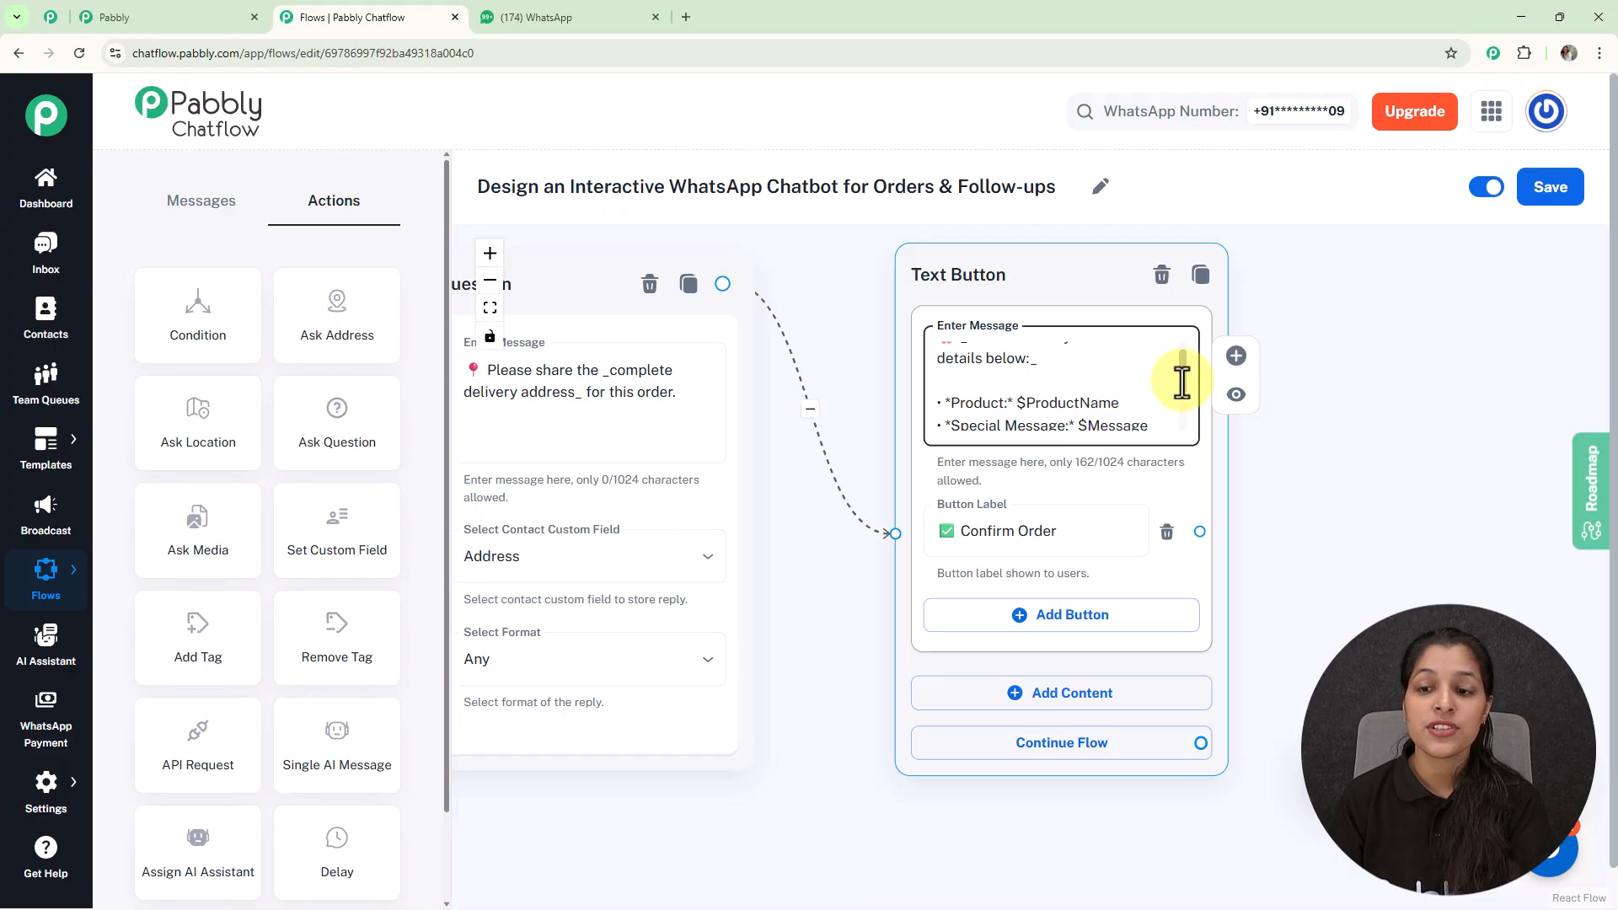
pyautogui.scroll(-3, 1181, 396)
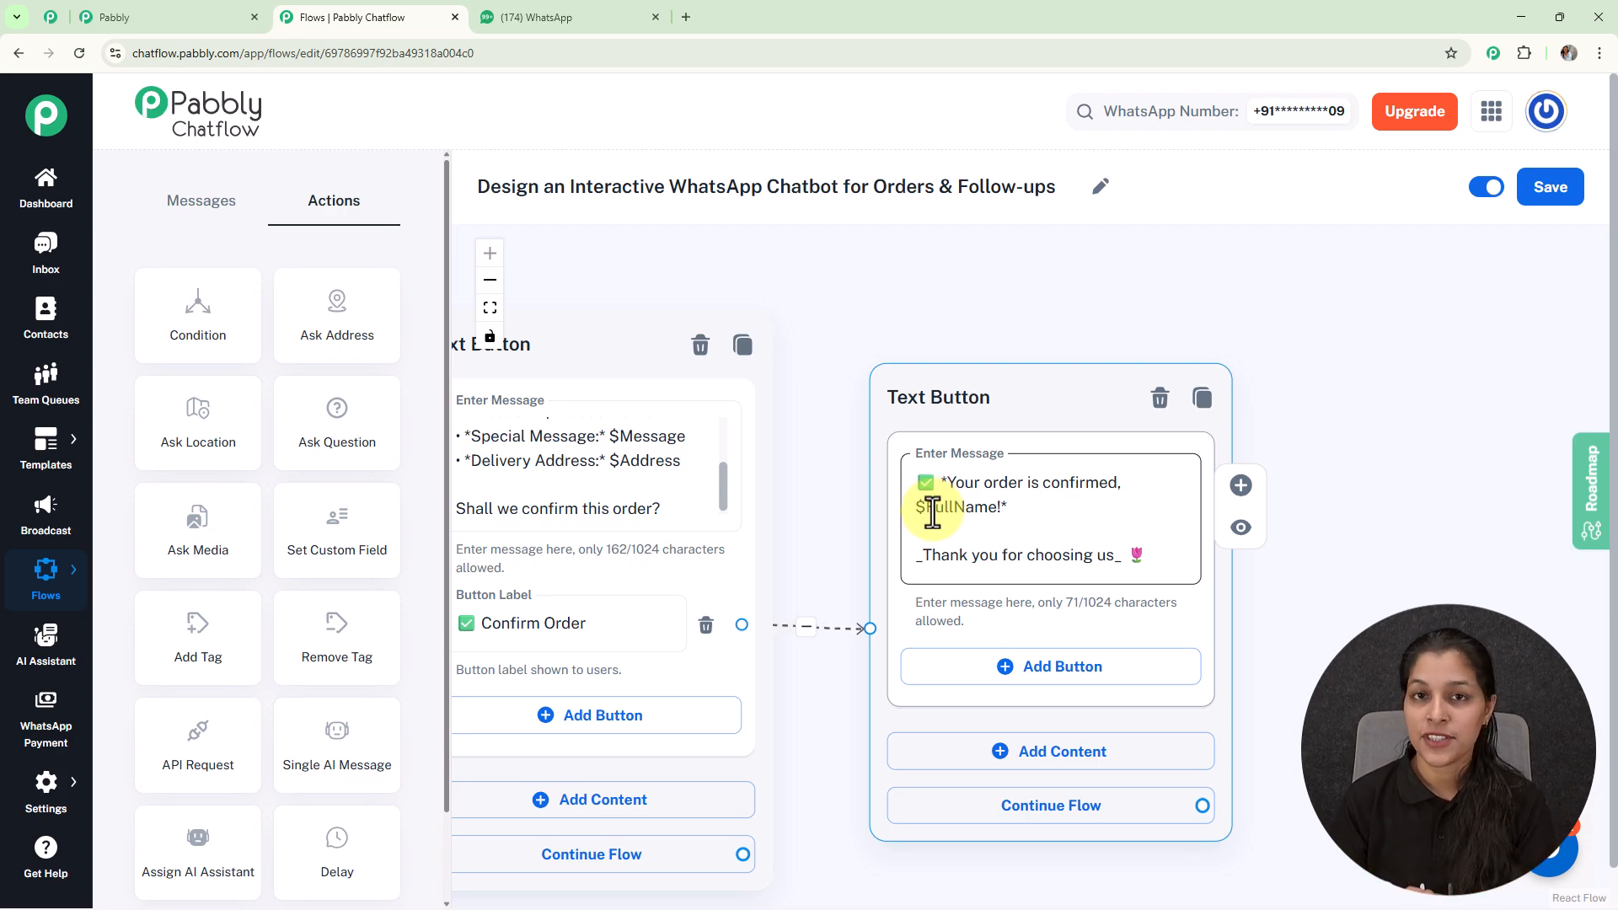
# Look over the complete chatbot flow and save it
pyautogui.scroll(-10, 932, 510)
pyautogui.moveTo(796, 428); pyautogui.dragTo(1051, 497)
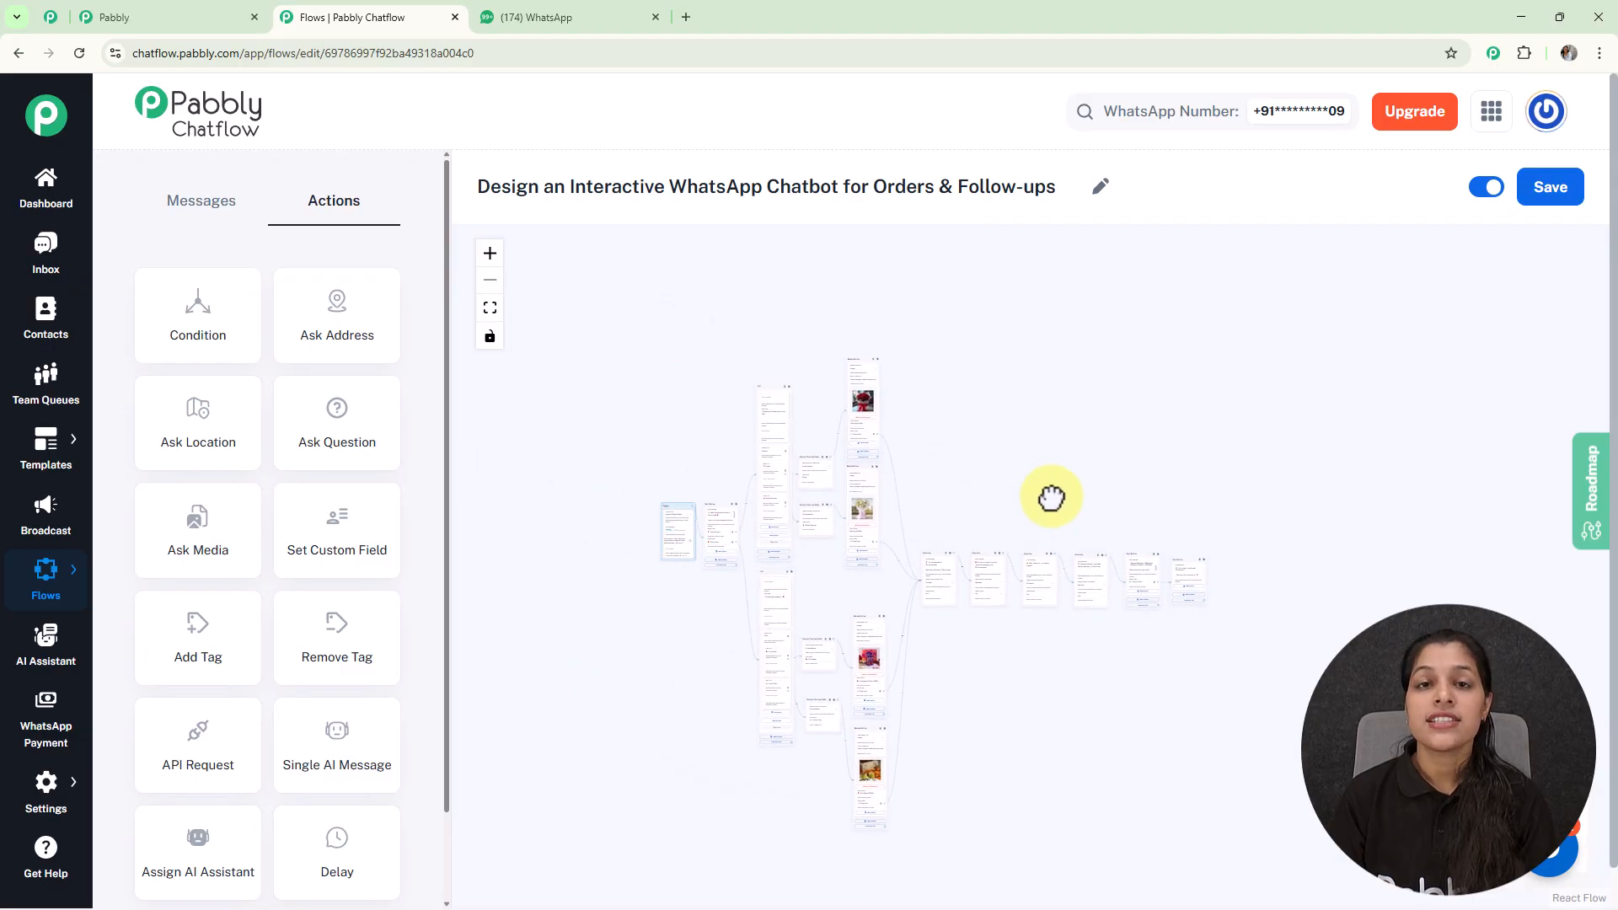
pyautogui.click(1557, 196)
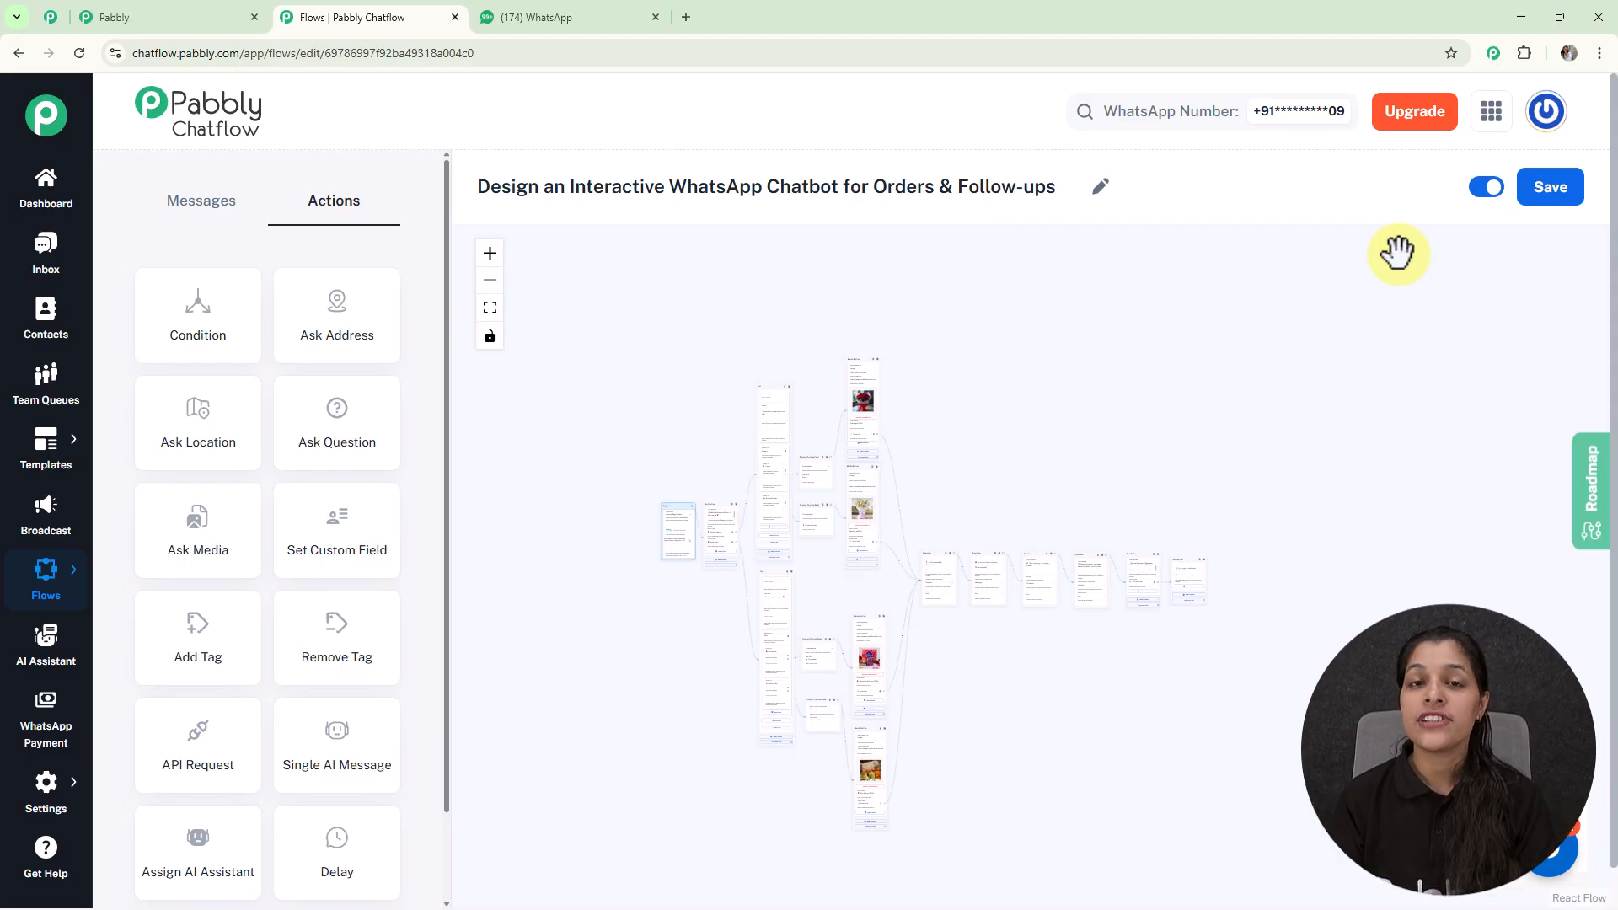
# From the flows list, view the share link of the "Design an Interactive WhatsApp Chatbot for Orders & Follow-ups" flow and close its dialog
pyautogui.moveTo(69, 597)
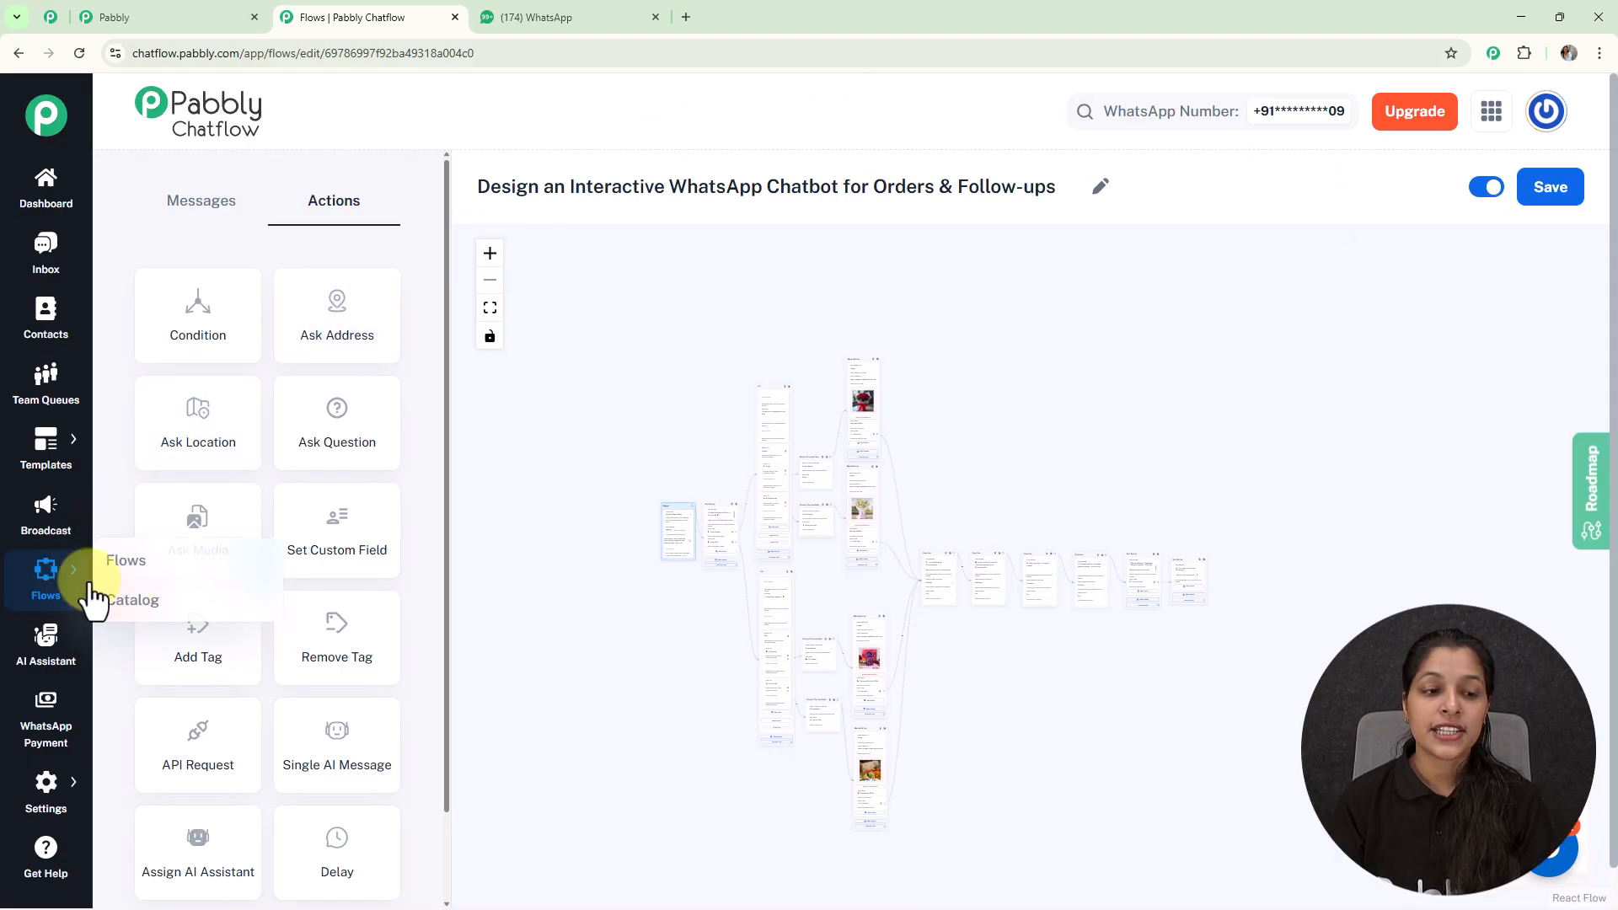
pyautogui.click(157, 563)
pyautogui.scroll(-5, 1027, 389)
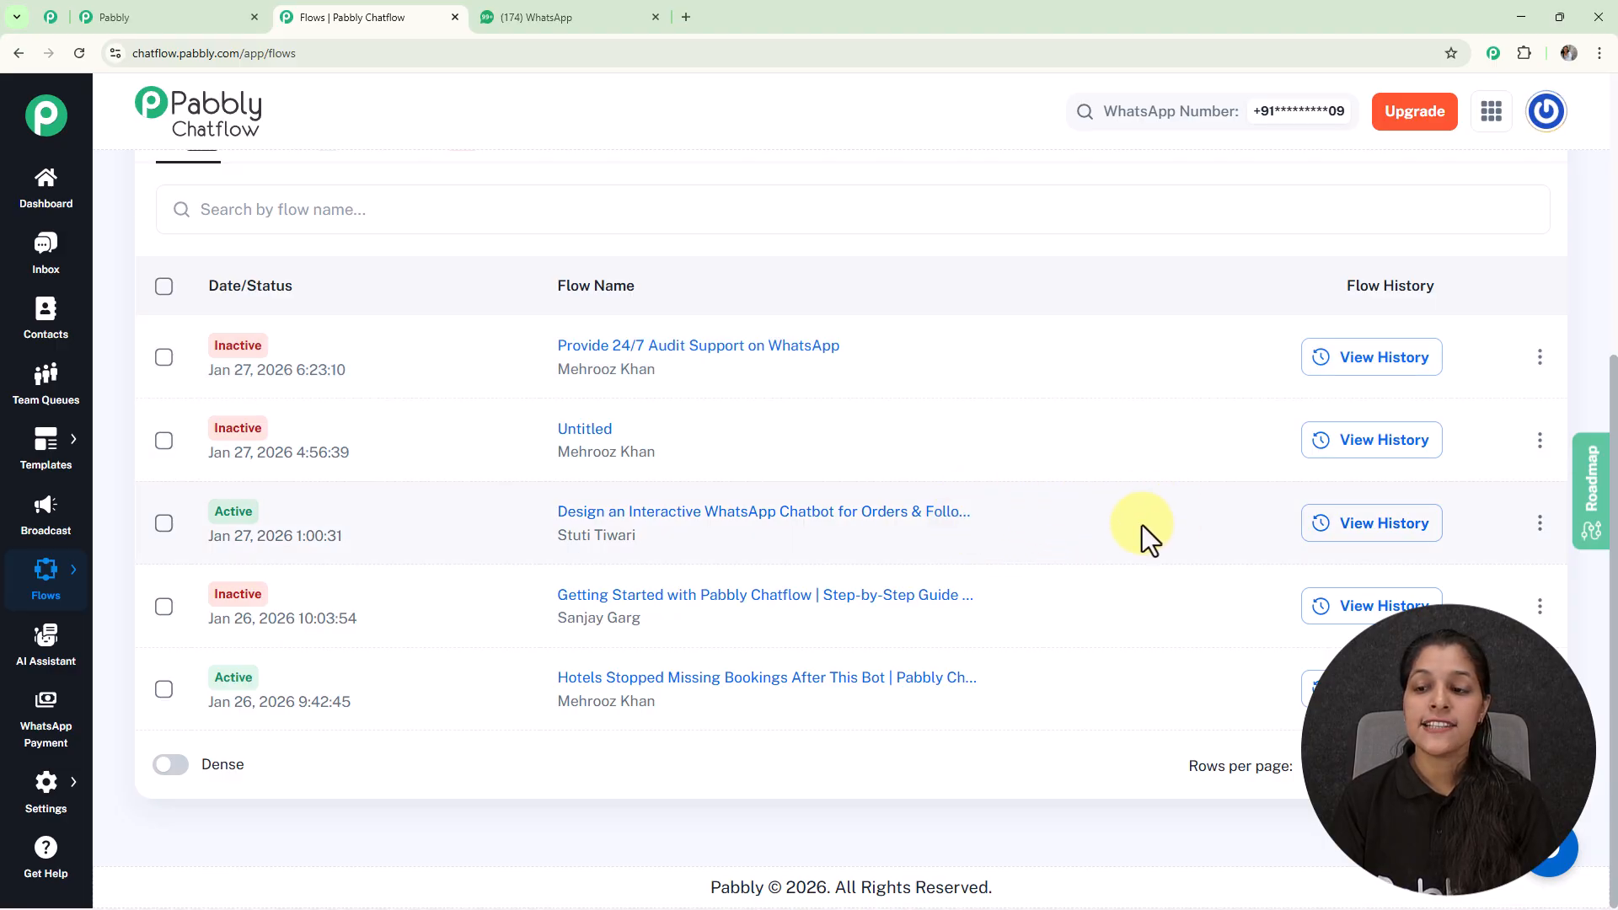
pyautogui.click(1539, 526)
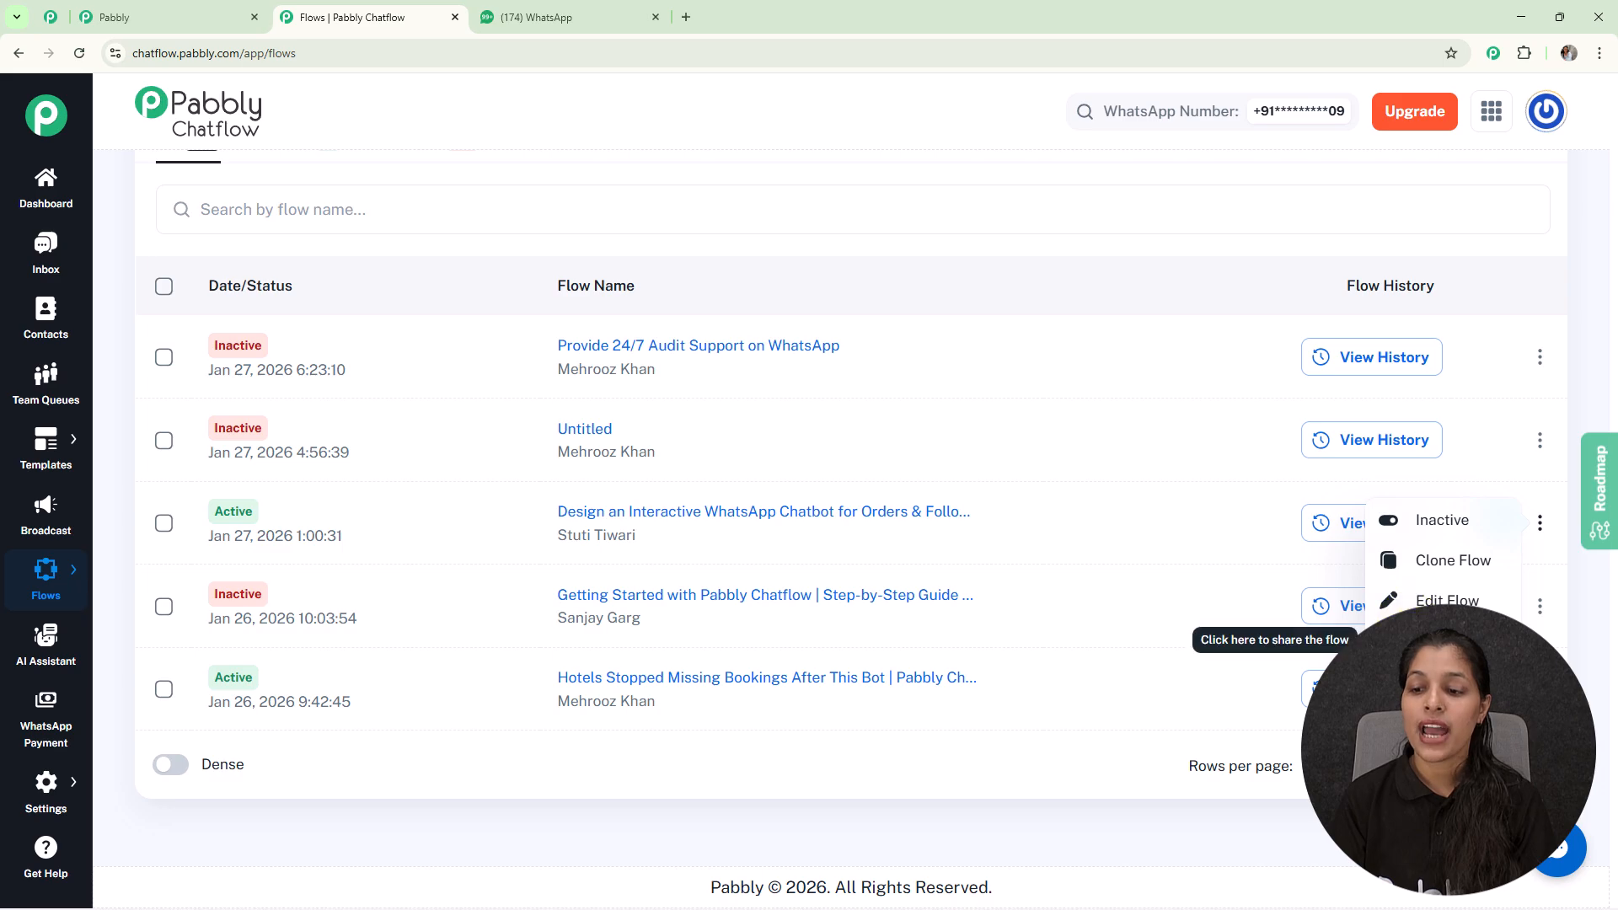
pyautogui.click(1226, 484)
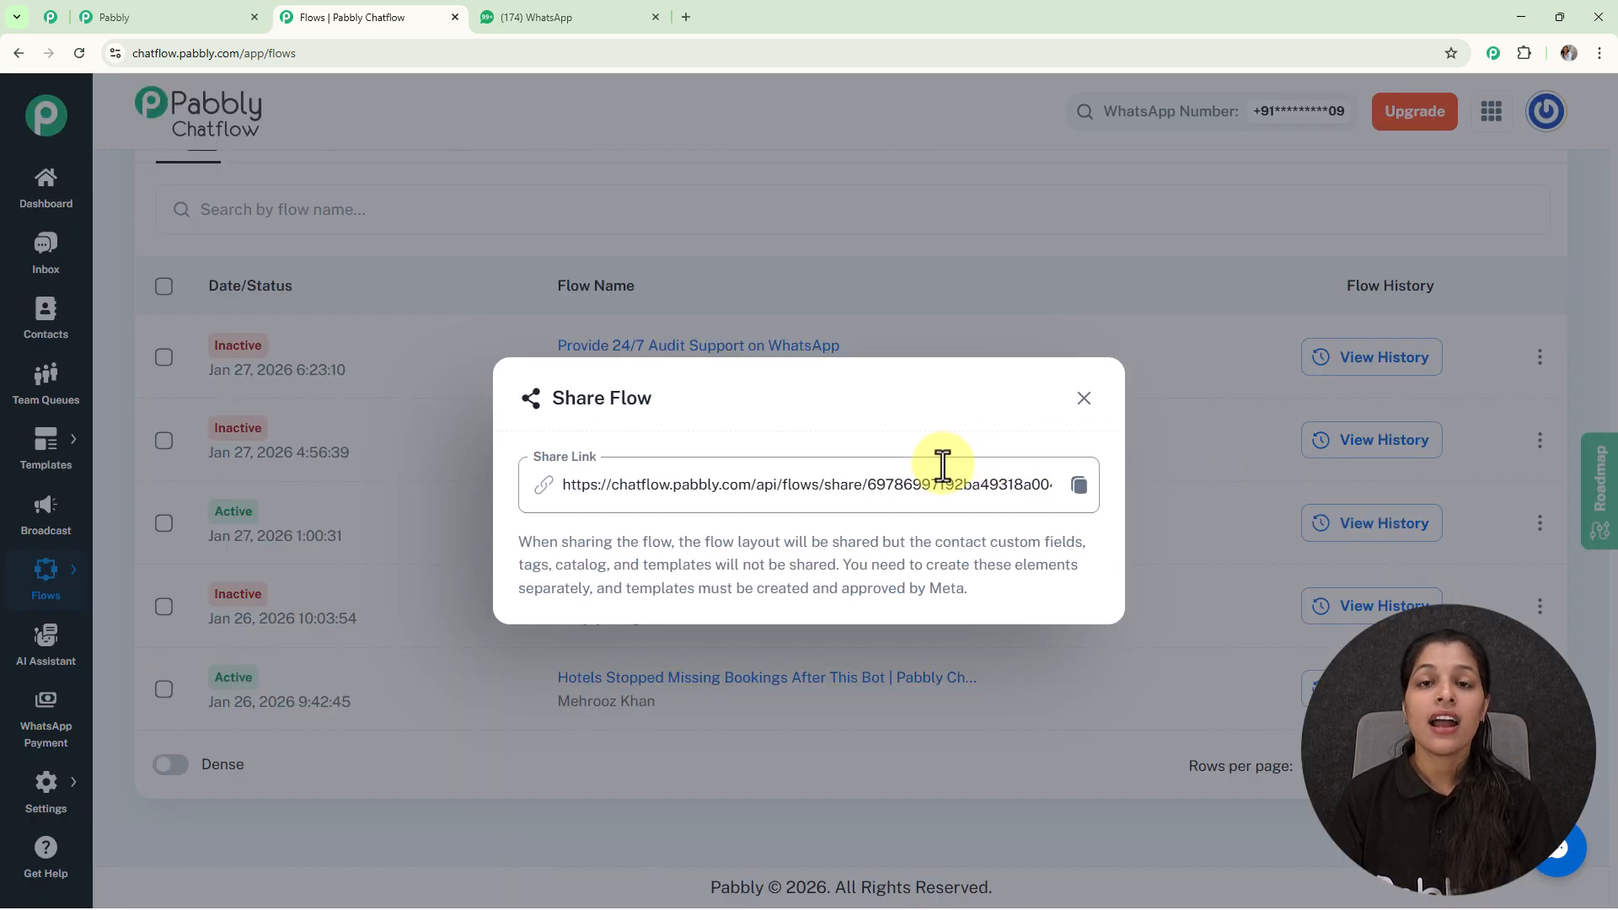
pyautogui.click(1085, 398)
pyautogui.scroll(5, 1028, 440)
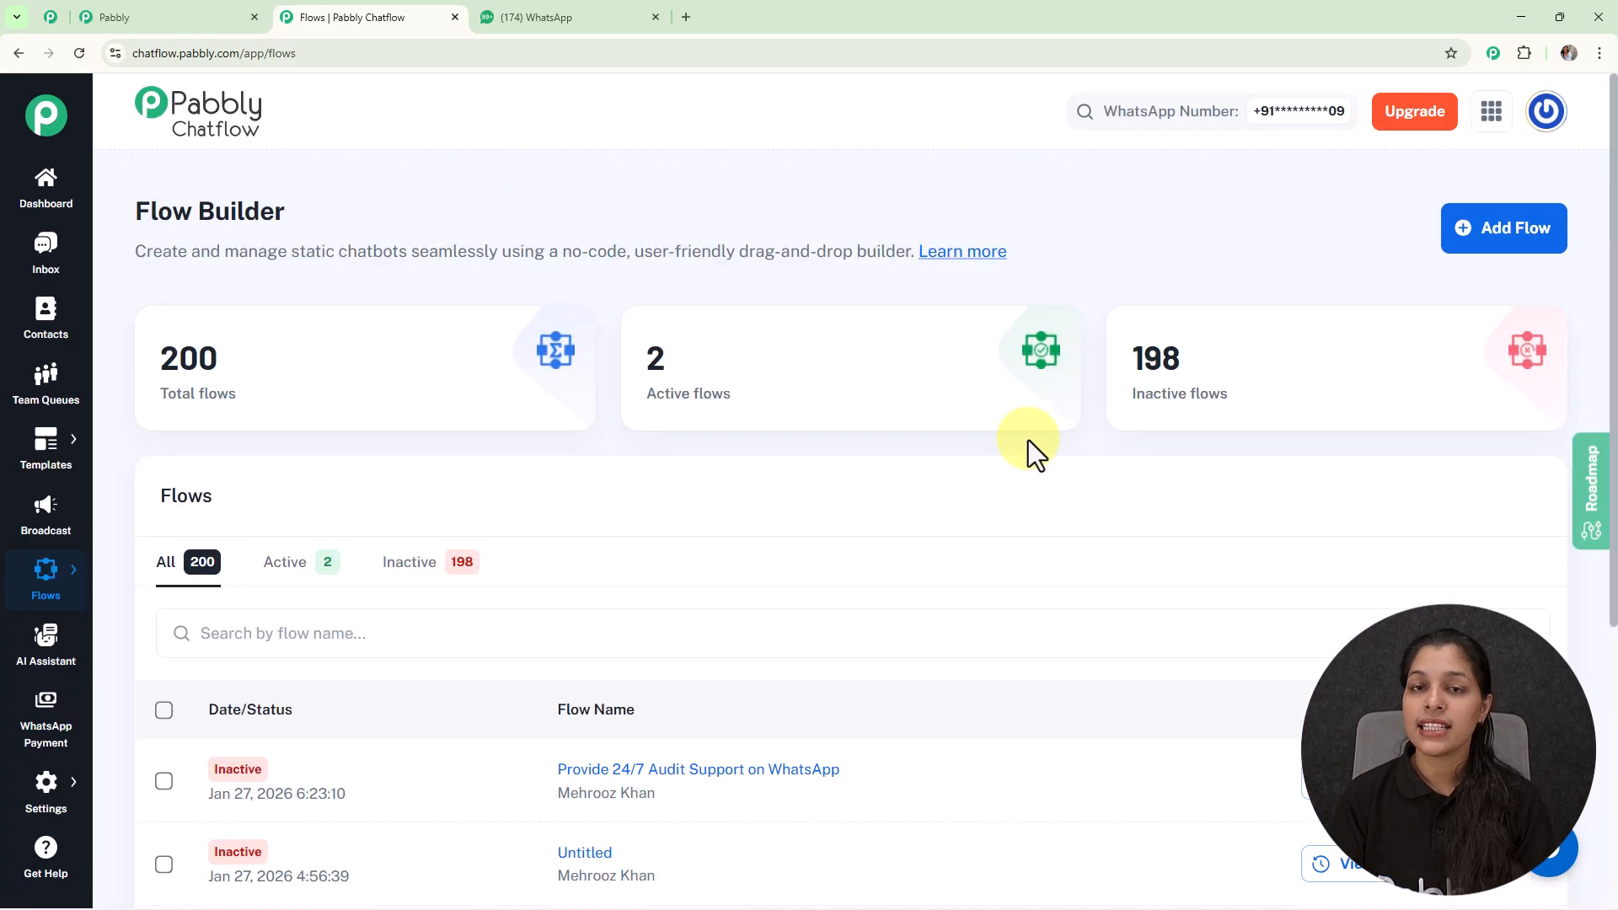